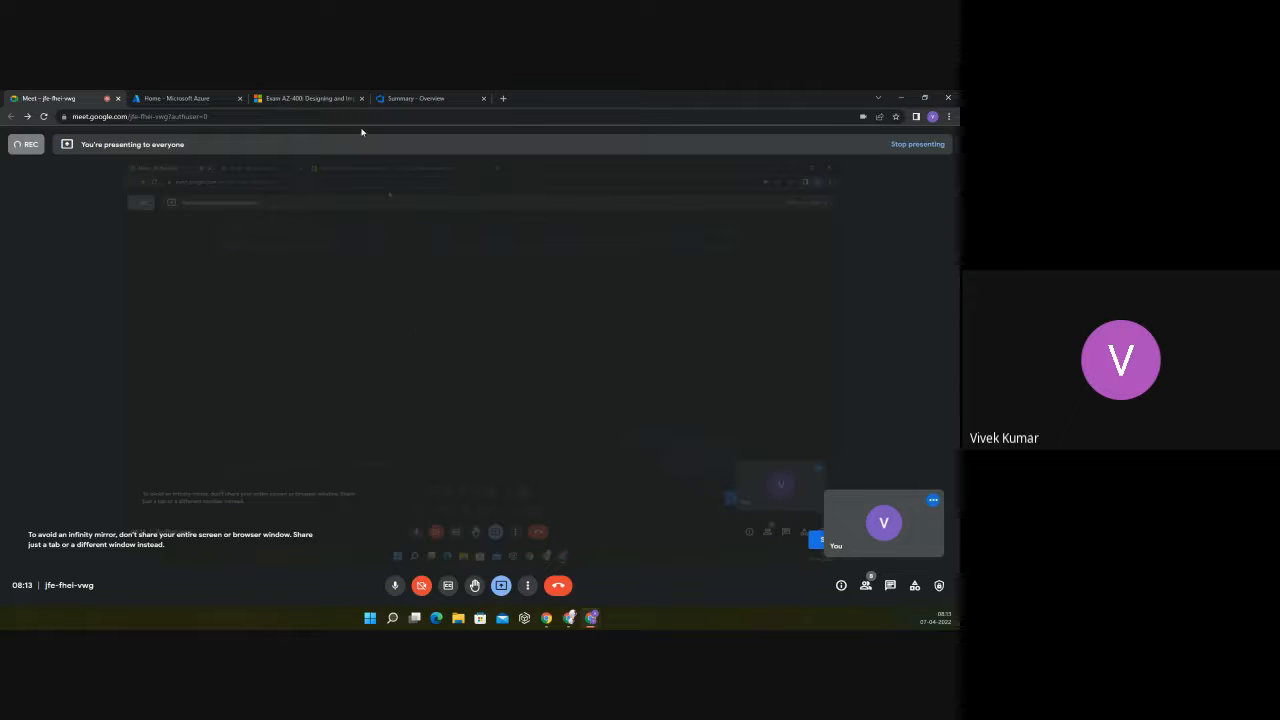
Step: Open the list of pipelines in the Cloud Test project
{"action": "left_click", "coordinate": [406, 99]}
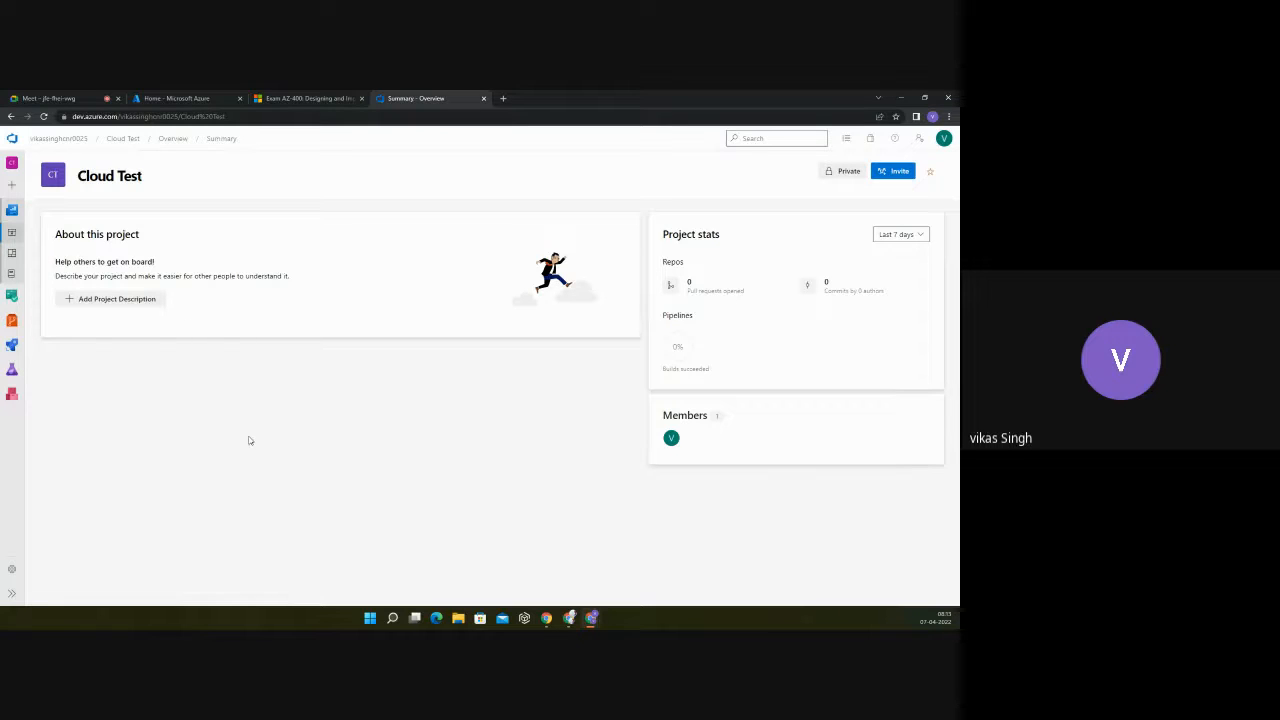
{"action": "mouse_move", "coordinate": [14, 344]}
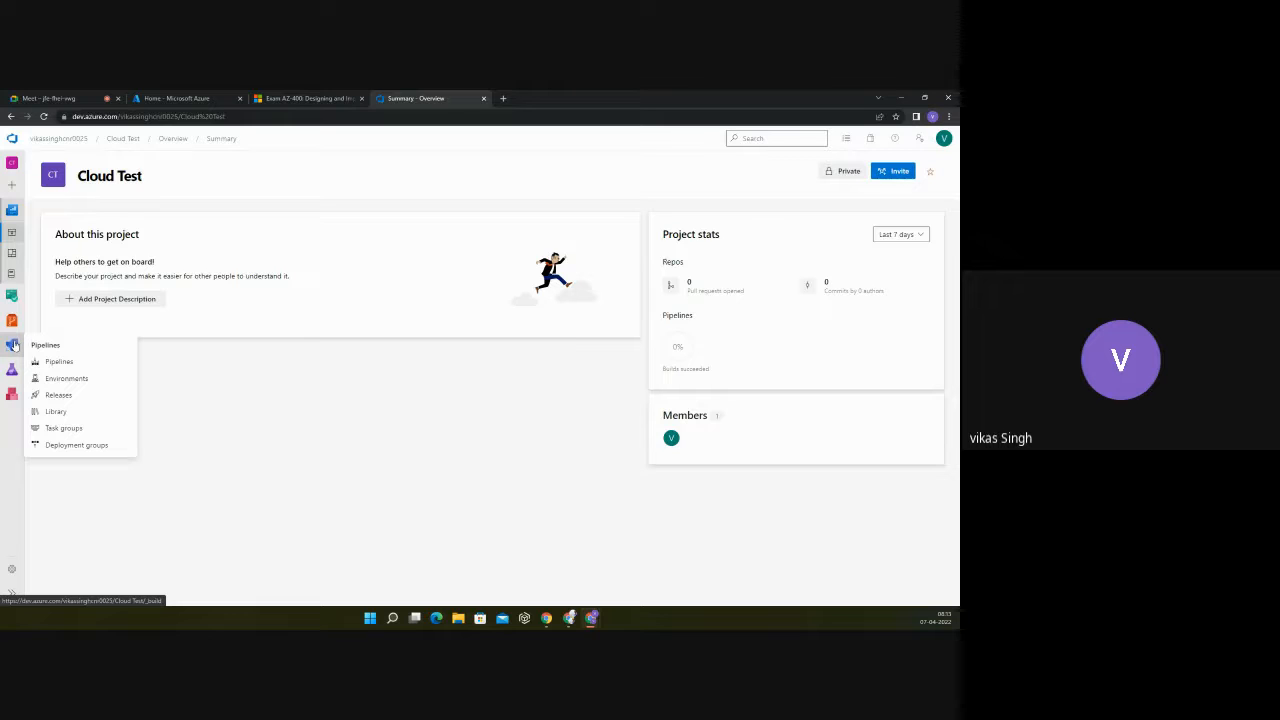
{"action": "left_click", "coordinate": [59, 361]}
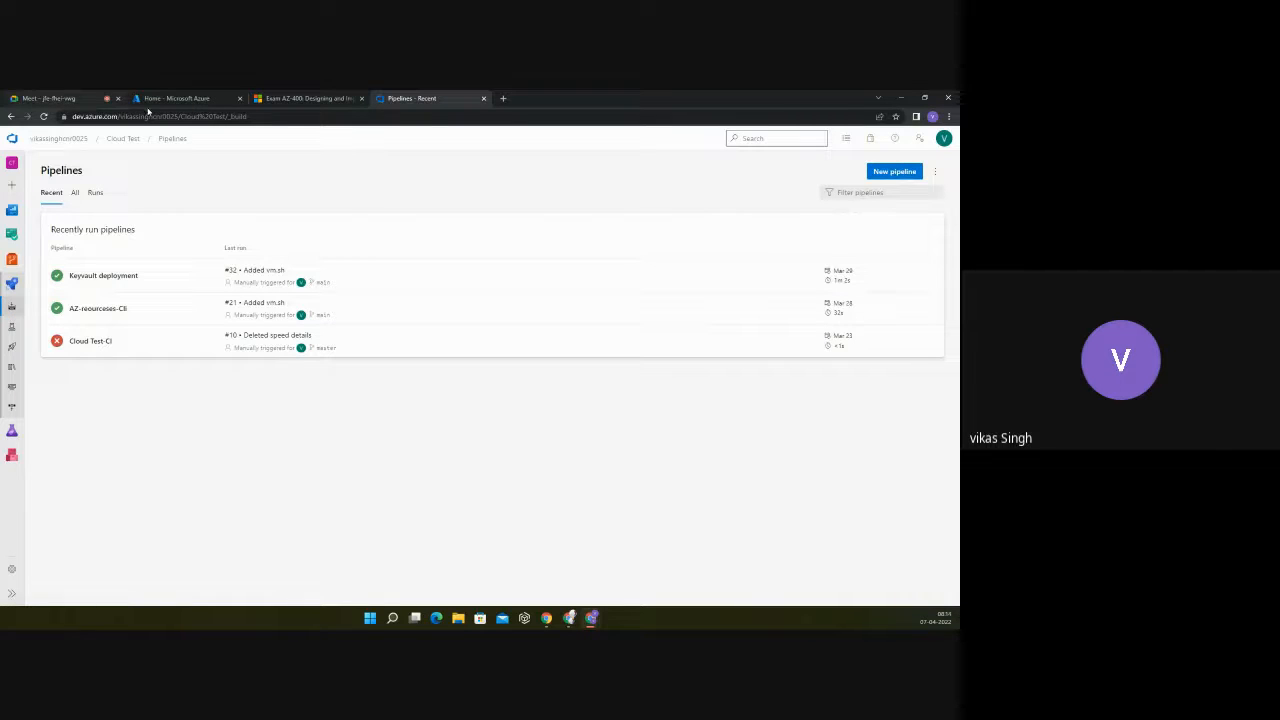
Step: Duplicate the pipelines page in a new browser tab and open the My shuttle project there
{"action": "right_click", "coordinate": [432, 98]}
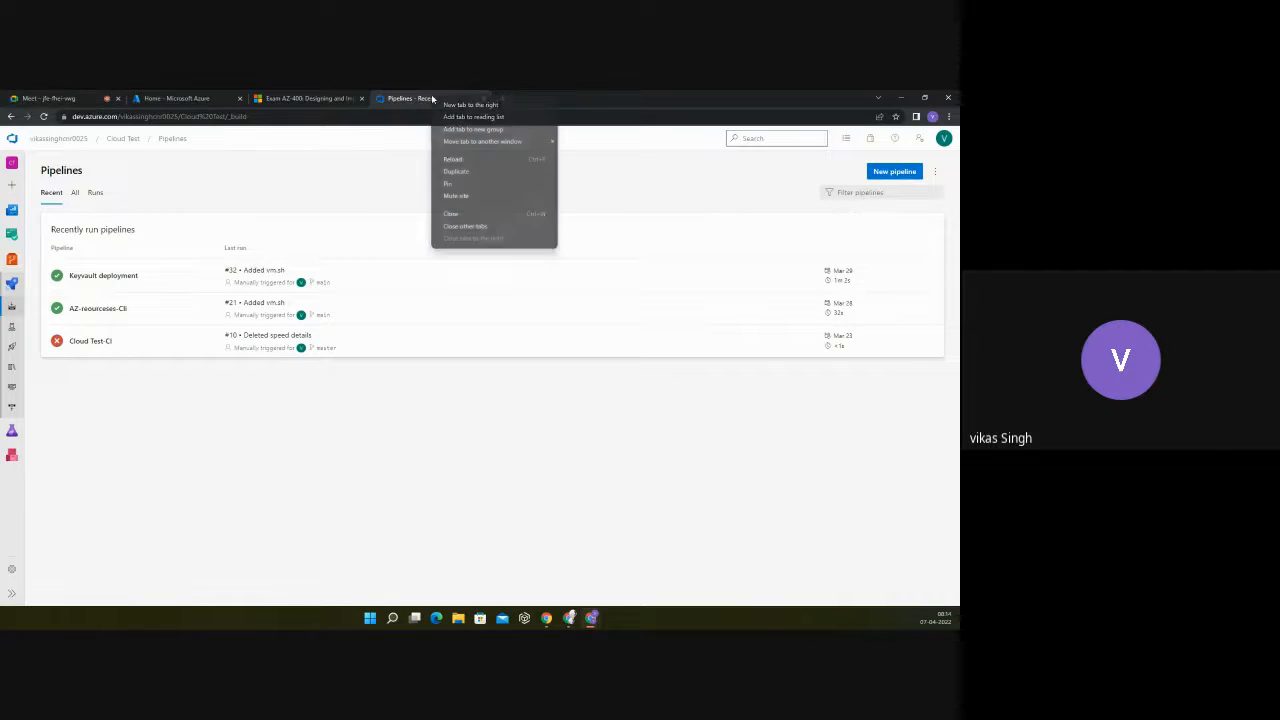
{"action": "left_click", "coordinate": [455, 171]}
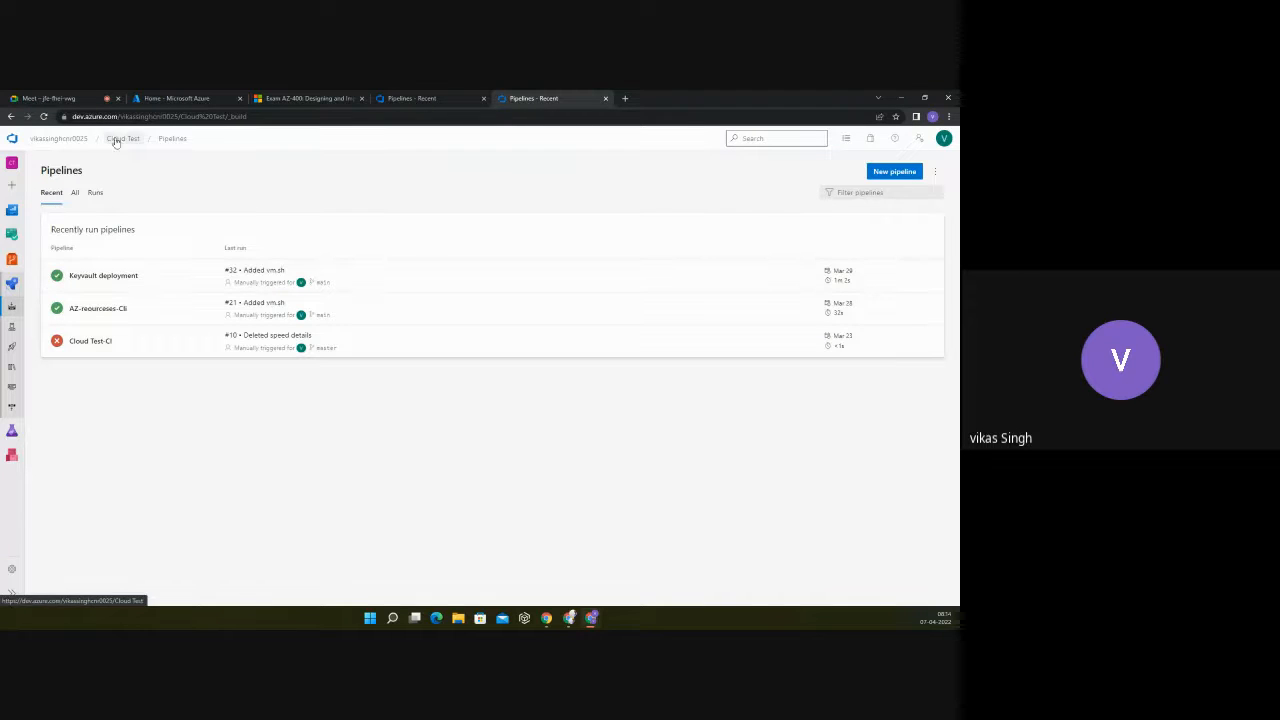
{"action": "left_click", "coordinate": [64, 139]}
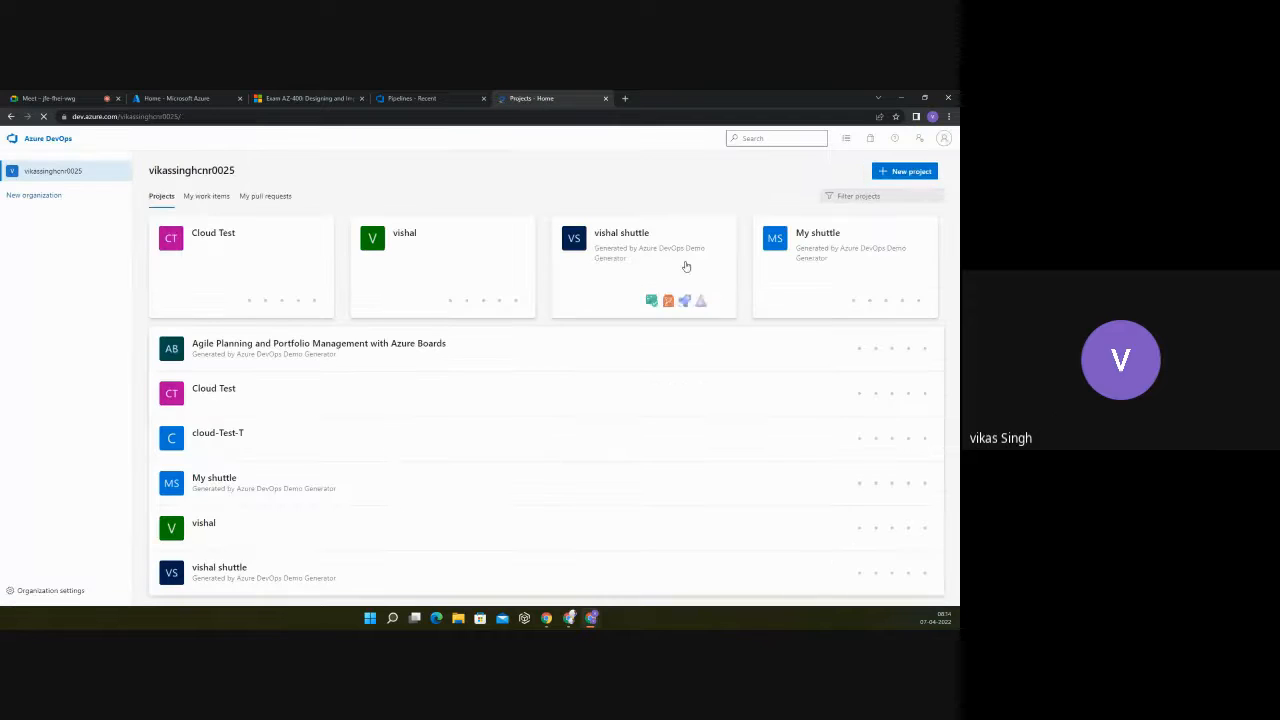
{"action": "left_click", "coordinate": [828, 237]}
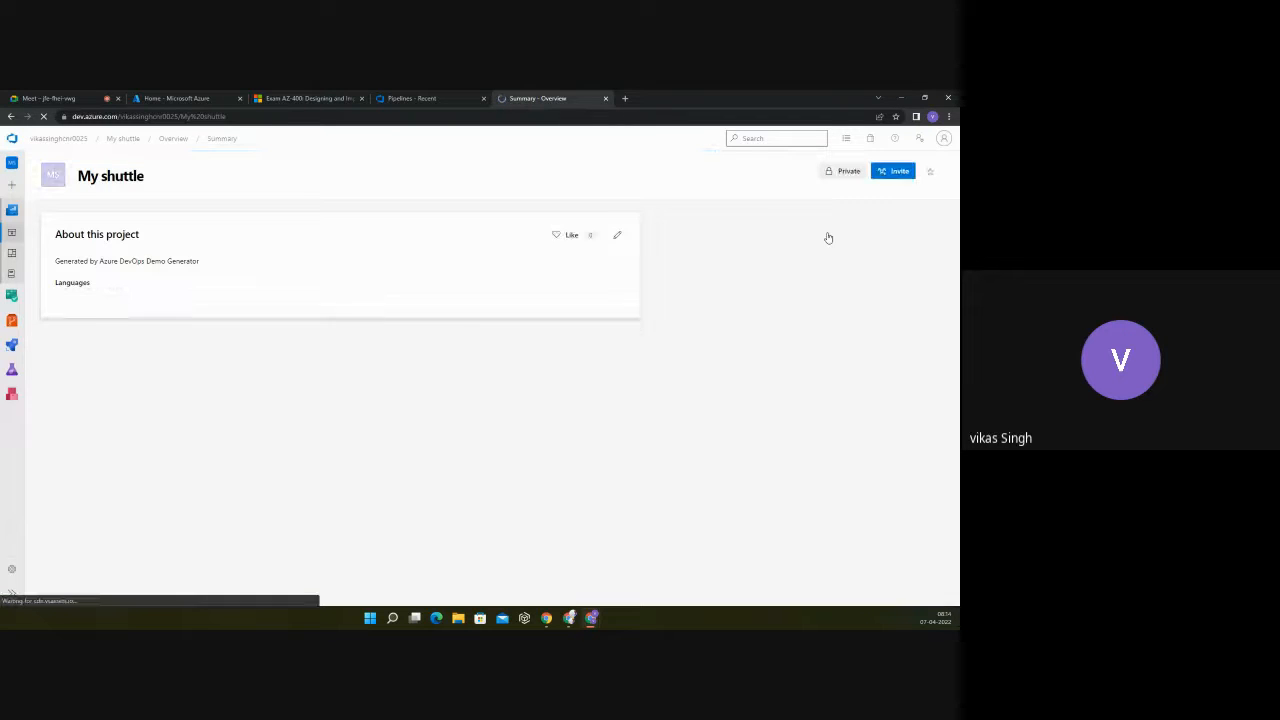
Step: Open the MyShuttleBuild pipeline of the My shuttle project for editing
{"action": "left_click", "coordinate": [16, 345]}
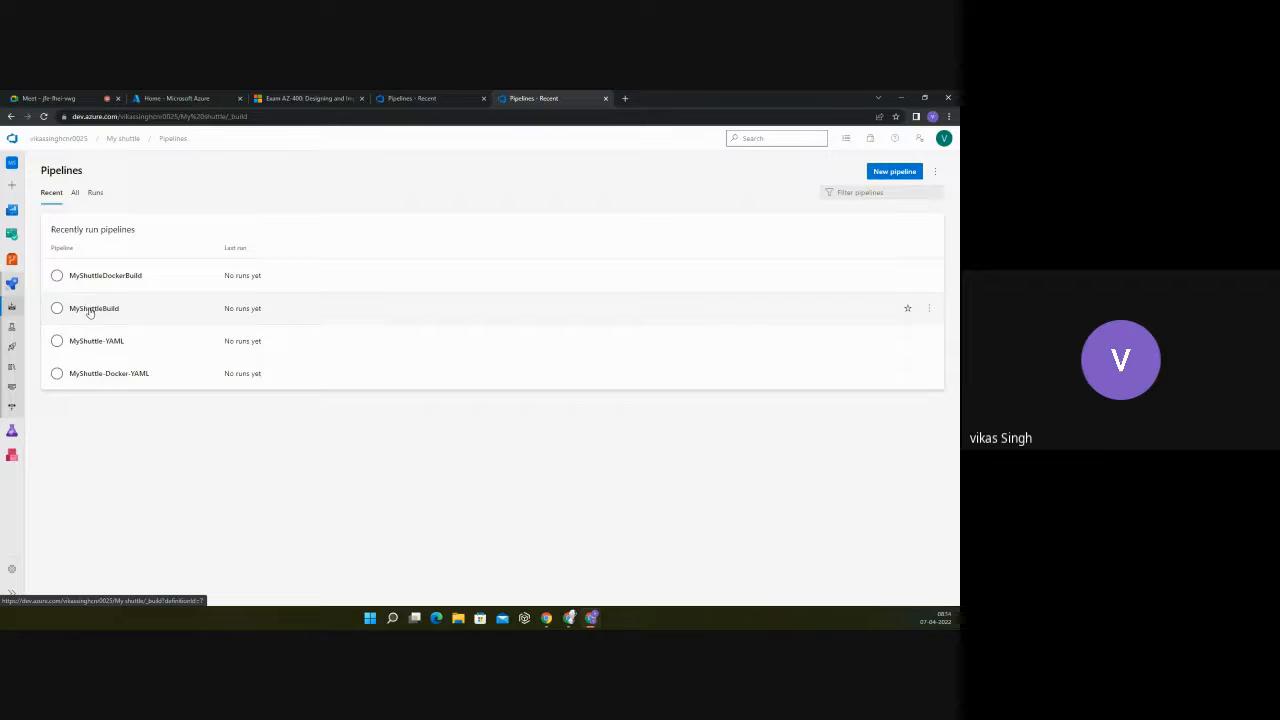
{"action": "left_click", "coordinate": [97, 311]}
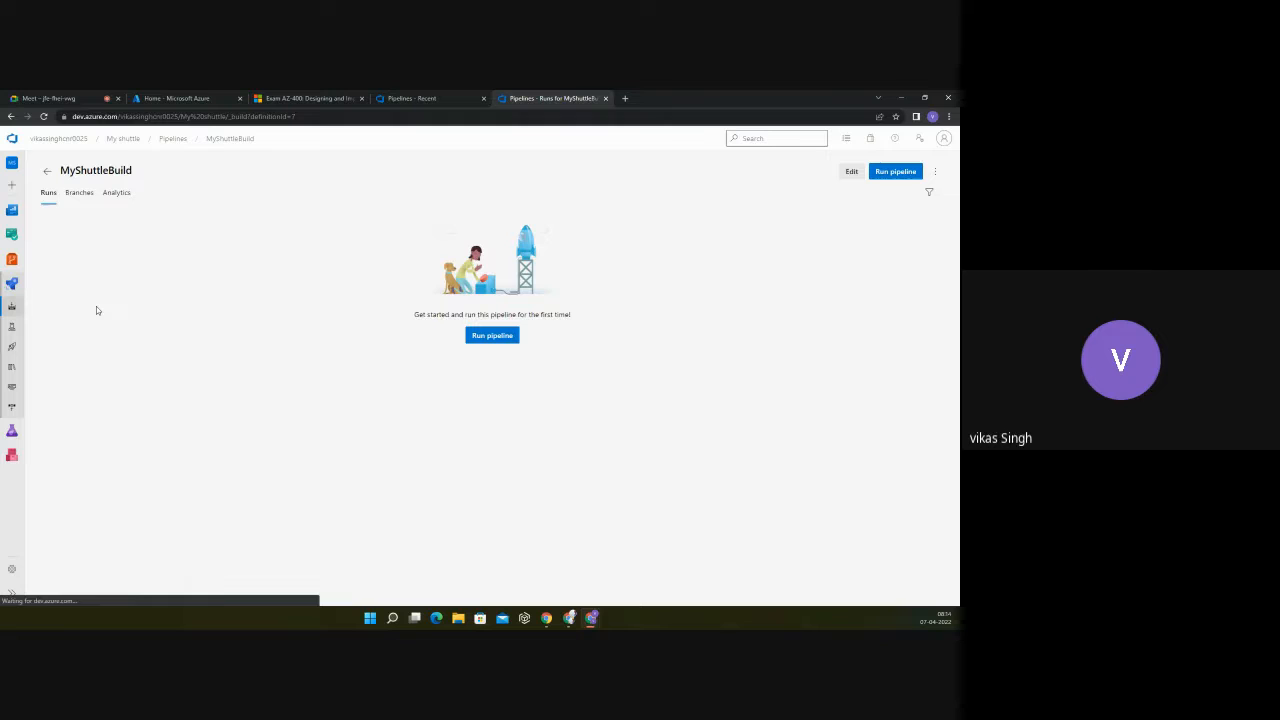
{"action": "left_click", "coordinate": [849, 172]}
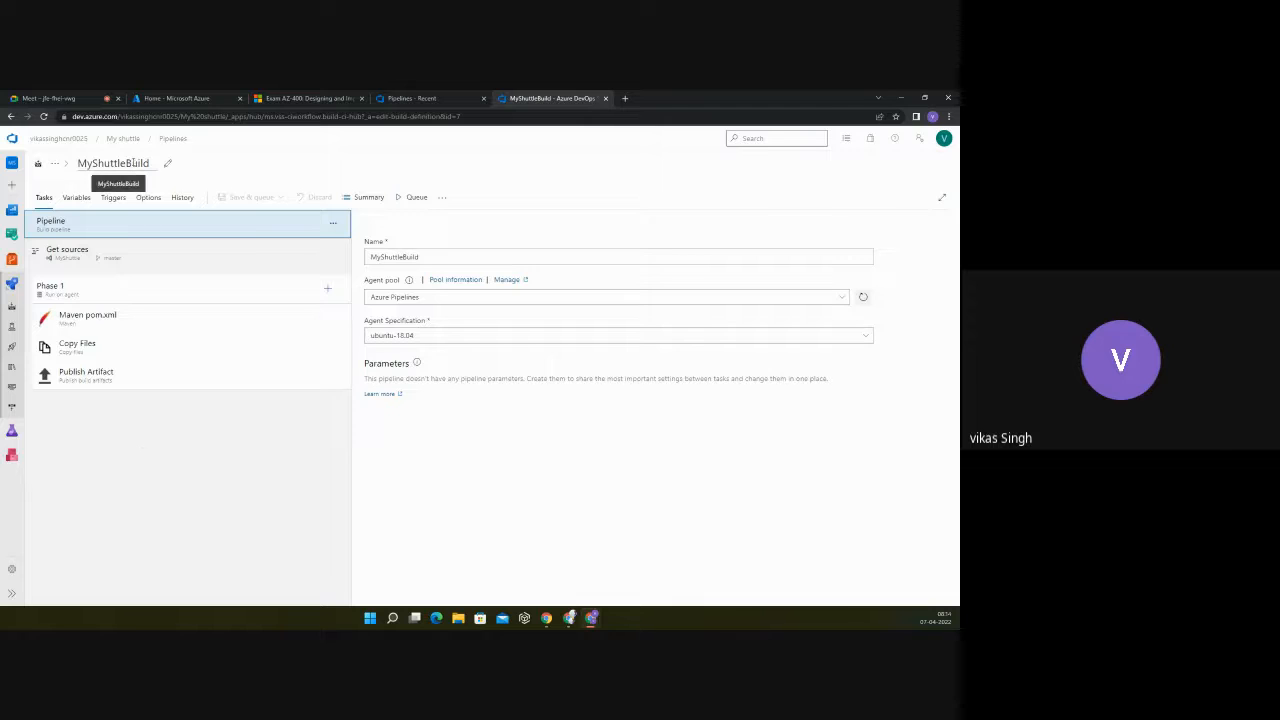
Step: Open the MyShuttle repository's files and view environment.json in the env folder
{"action": "mouse_move", "coordinate": [12, 262]}
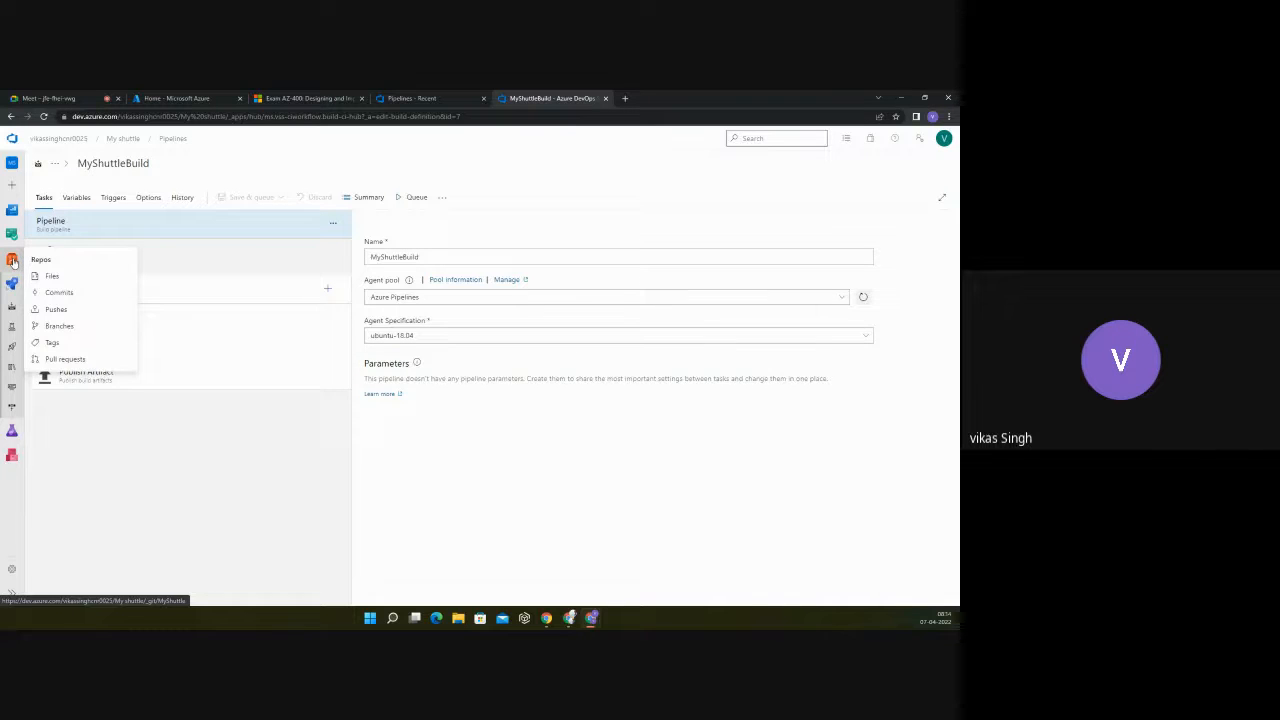
{"action": "left_click", "coordinate": [12, 262]}
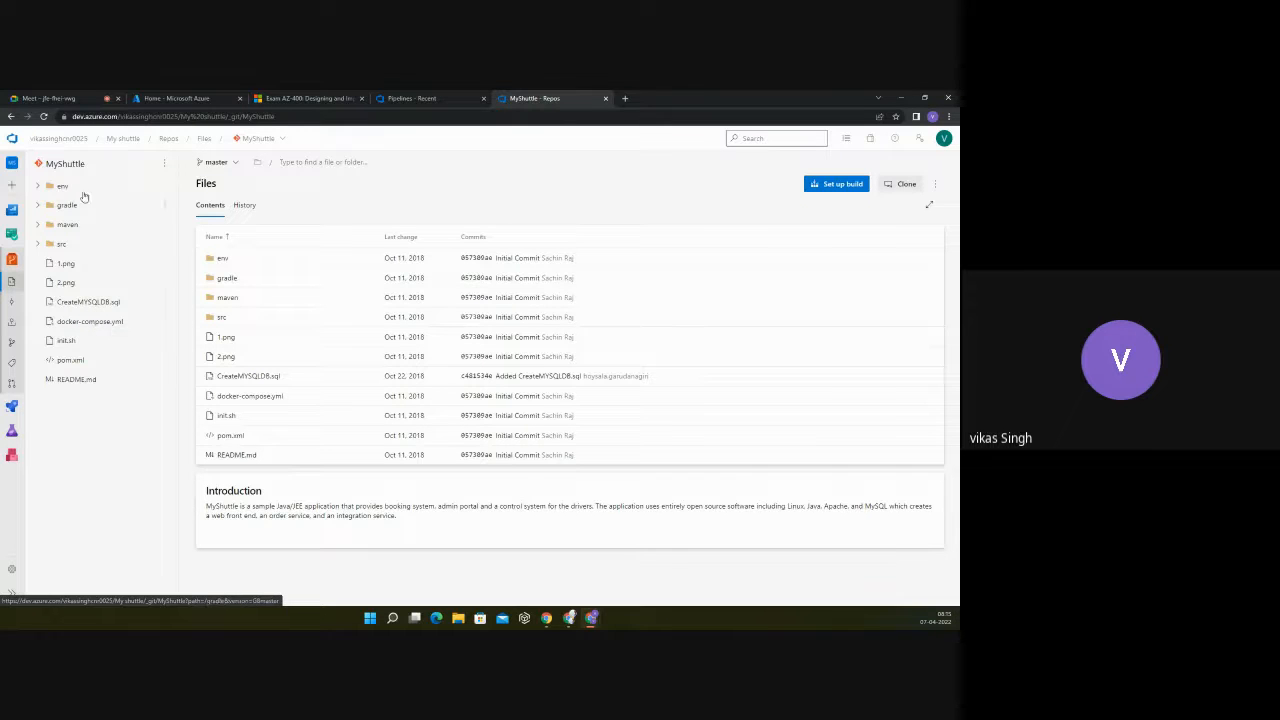
{"action": "left_click", "coordinate": [40, 187]}
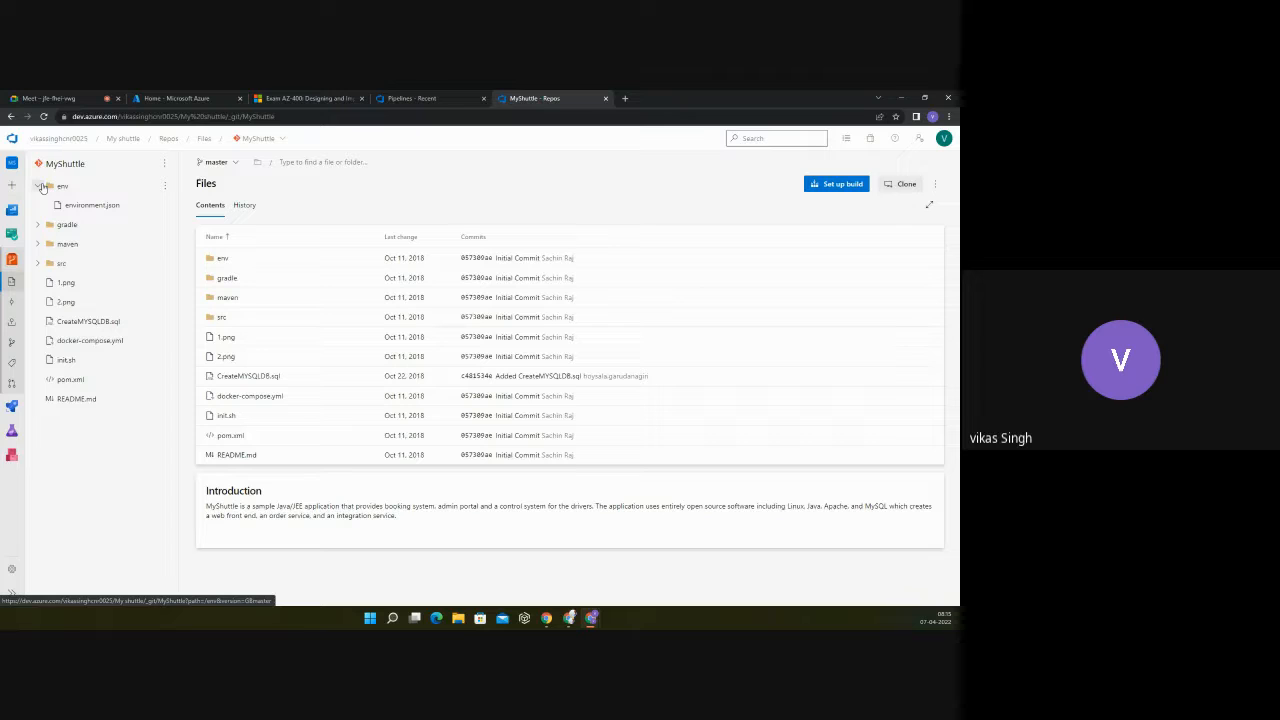
{"action": "left_click", "coordinate": [105, 207]}
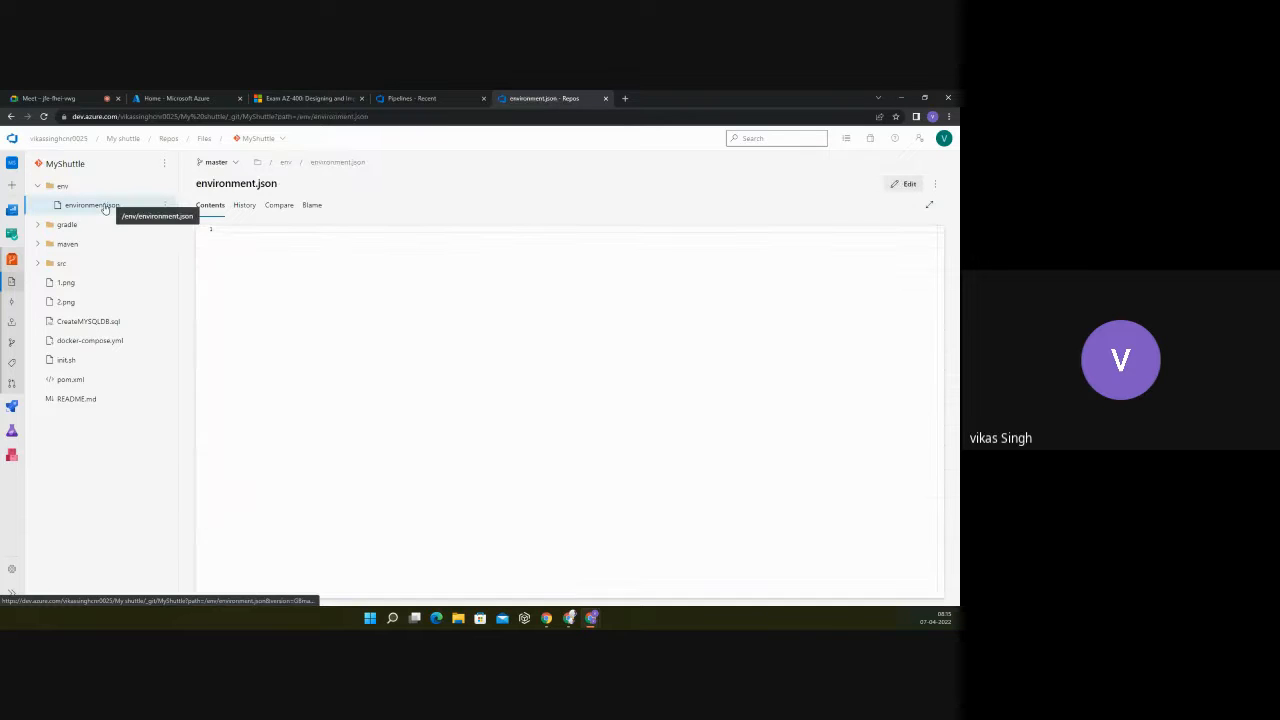
Step: Collapse the env folder and look through the contents of the gradle and maven folders
{"action": "left_click", "coordinate": [37, 186]}
{"action": "left_click", "coordinate": [37, 205]}
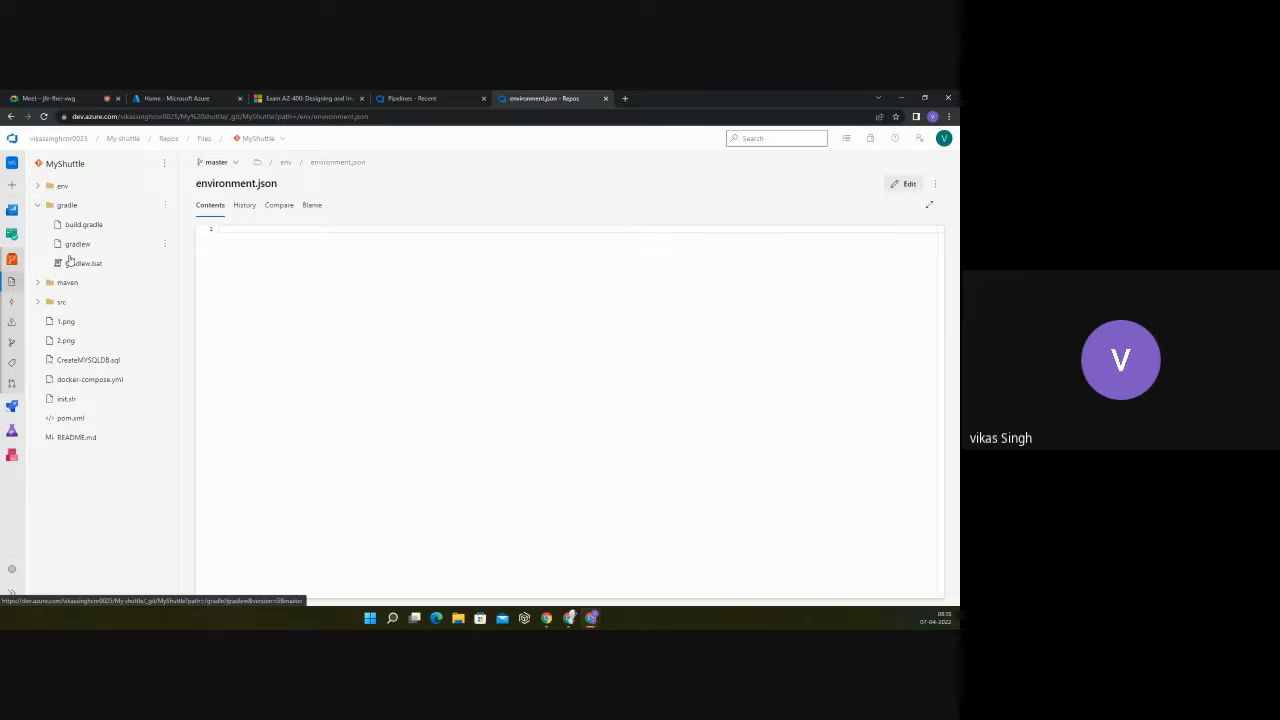
{"action": "left_click", "coordinate": [38, 283]}
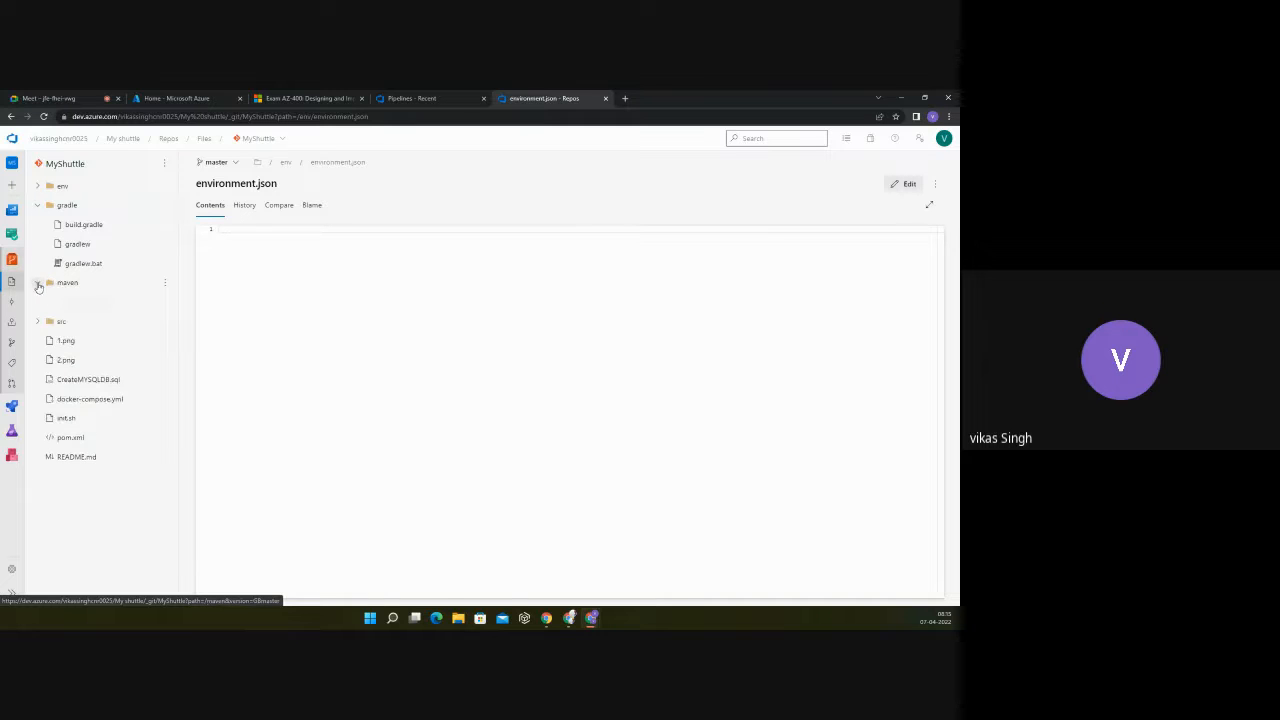
{"action": "left_click", "coordinate": [38, 205]}
{"action": "left_click", "coordinate": [38, 225]}
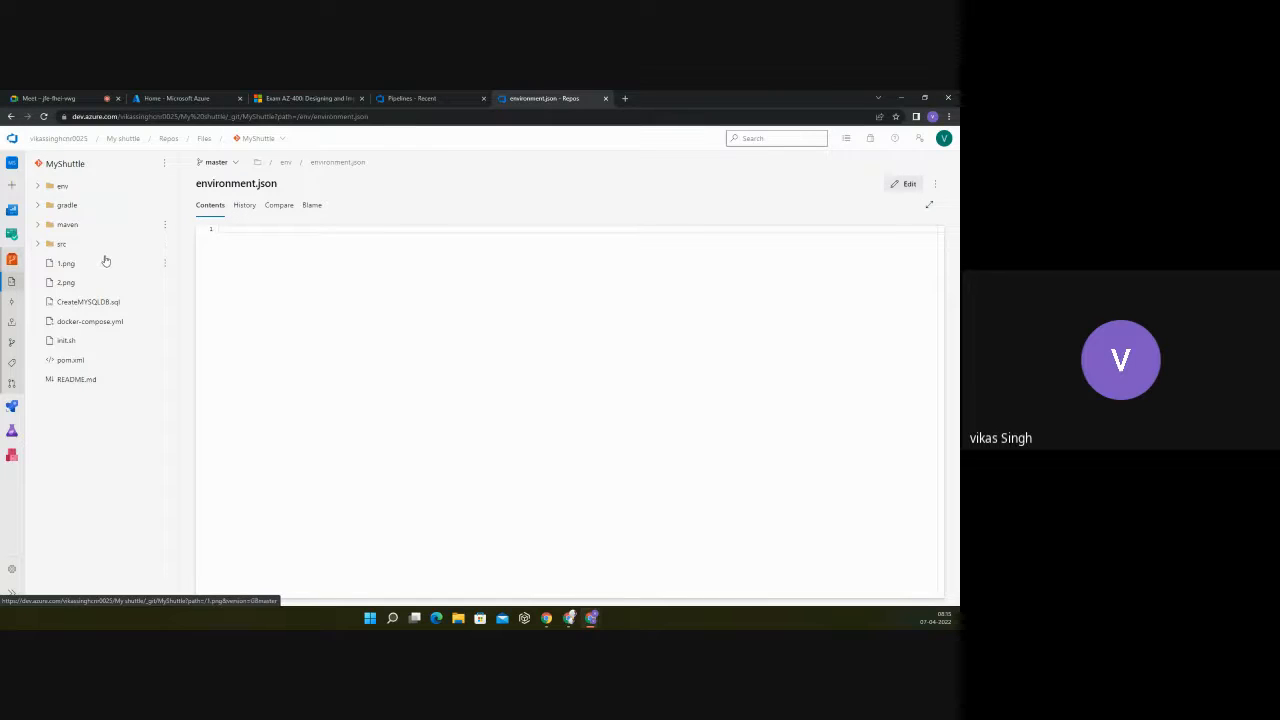
{"action": "left_click", "coordinate": [37, 224]}
{"action": "left_click", "coordinate": [37, 224]}
Step: Expand the src folder's db subfolder and the main/java/com/microsoft/example path in the repository tree
{"action": "left_click", "coordinate": [39, 243]}
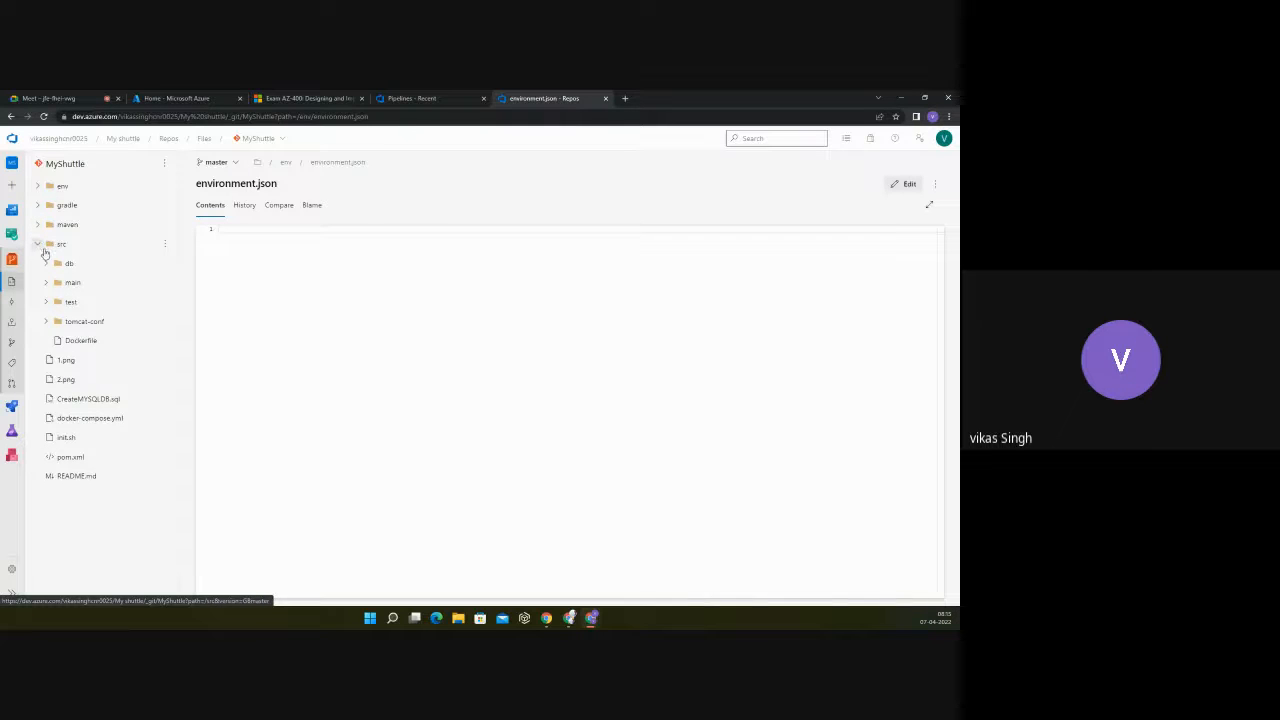
{"action": "left_click", "coordinate": [47, 262]}
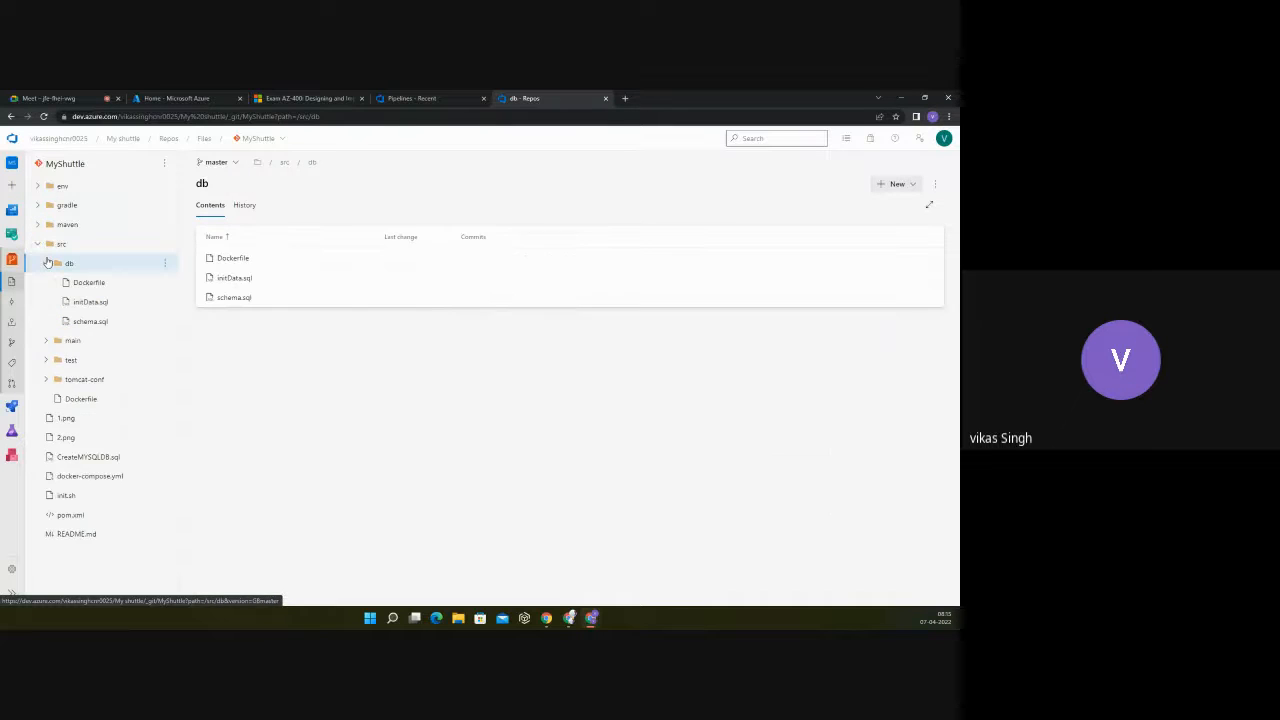
{"action": "left_click", "coordinate": [46, 341]}
{"action": "left_click", "coordinate": [53, 360]}
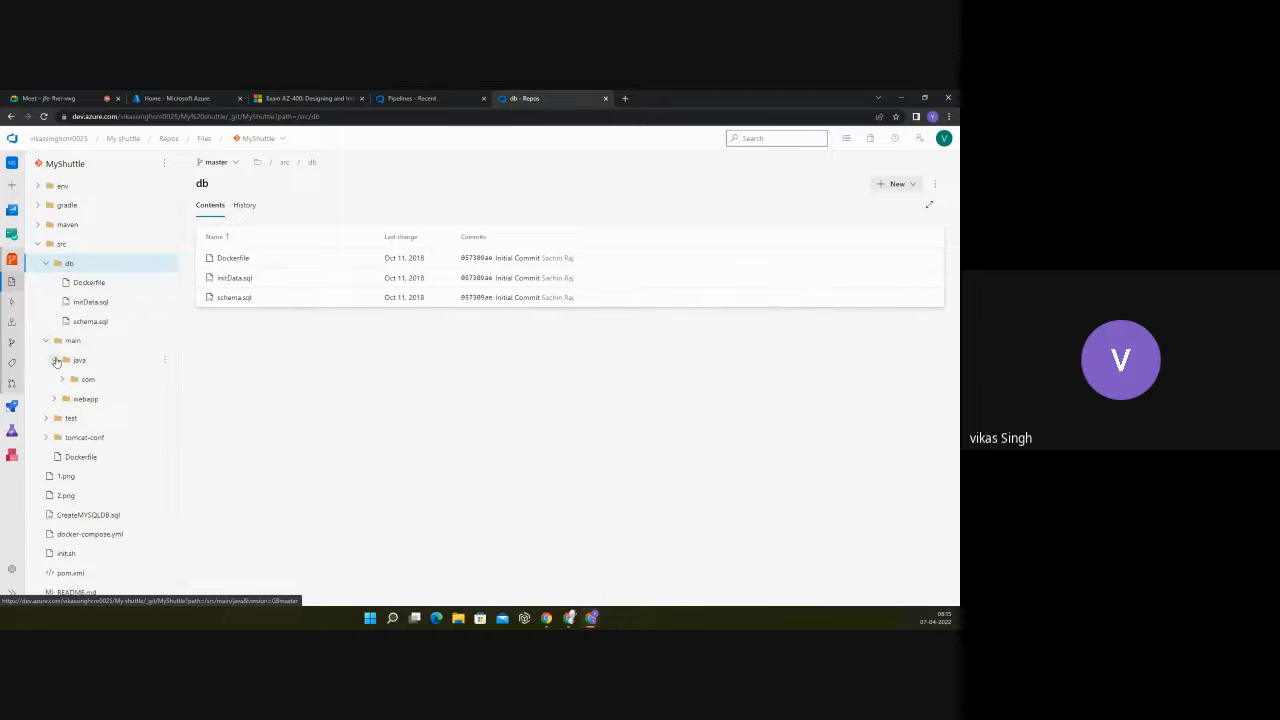
{"action": "left_click", "coordinate": [62, 380]}
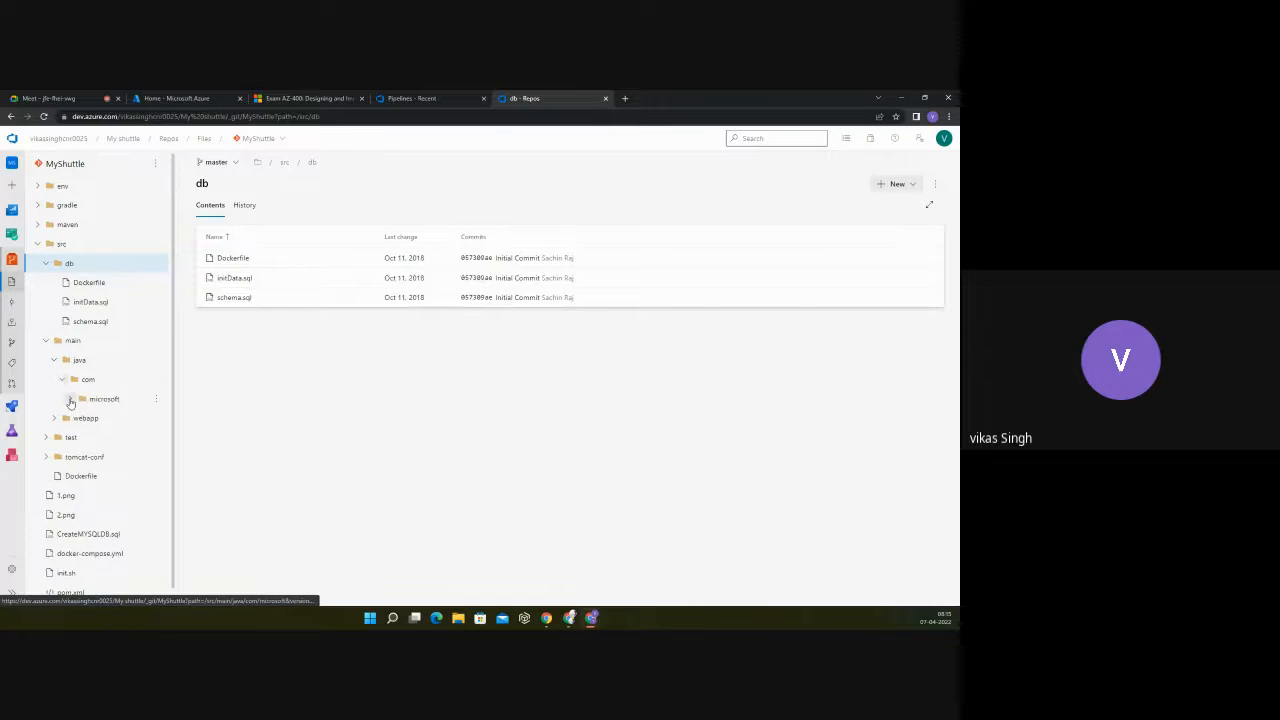
{"action": "left_click", "coordinate": [70, 398]}
{"action": "scroll", "coordinate": [72, 396], "scroll_direction": "down", "scroll_amount": 1}
{"action": "left_click", "coordinate": [80, 366]}
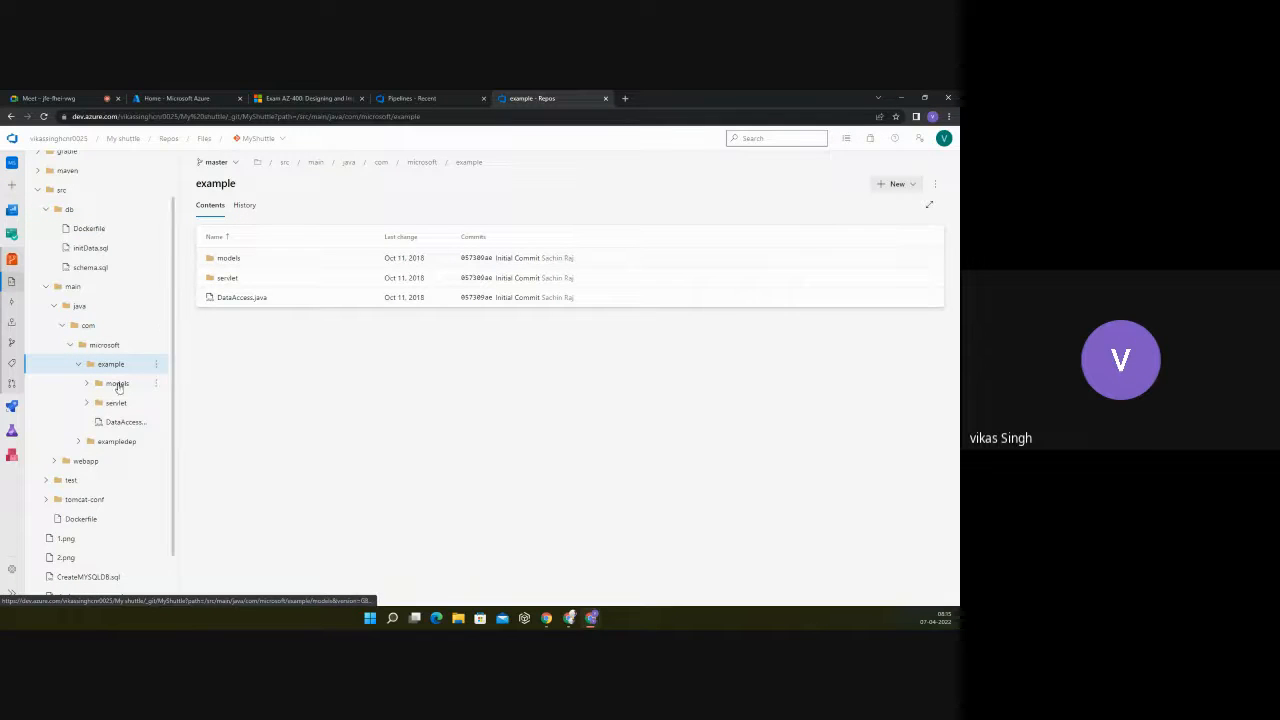
Step: View the code of Distance.java, Employee.java and Fare.java in the example package's models folder
{"action": "left_click", "coordinate": [86, 383]}
{"action": "left_click", "coordinate": [124, 404]}
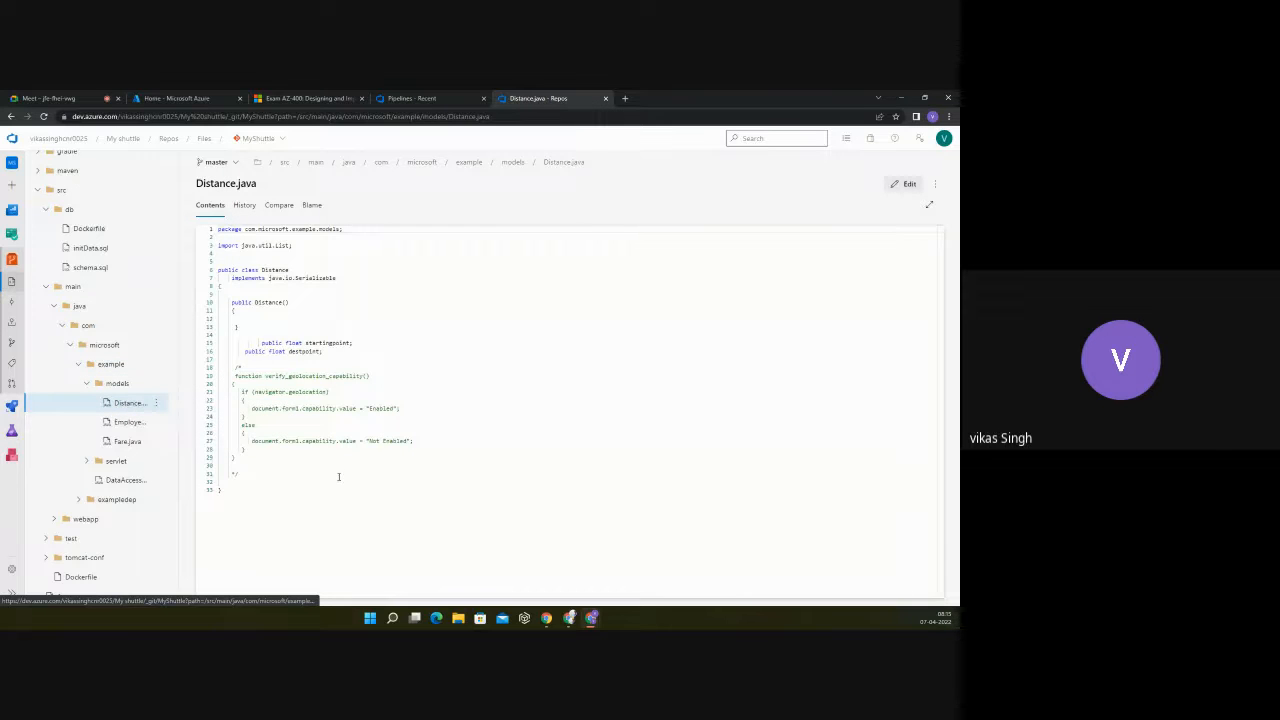
{"action": "left_click", "coordinate": [130, 422]}
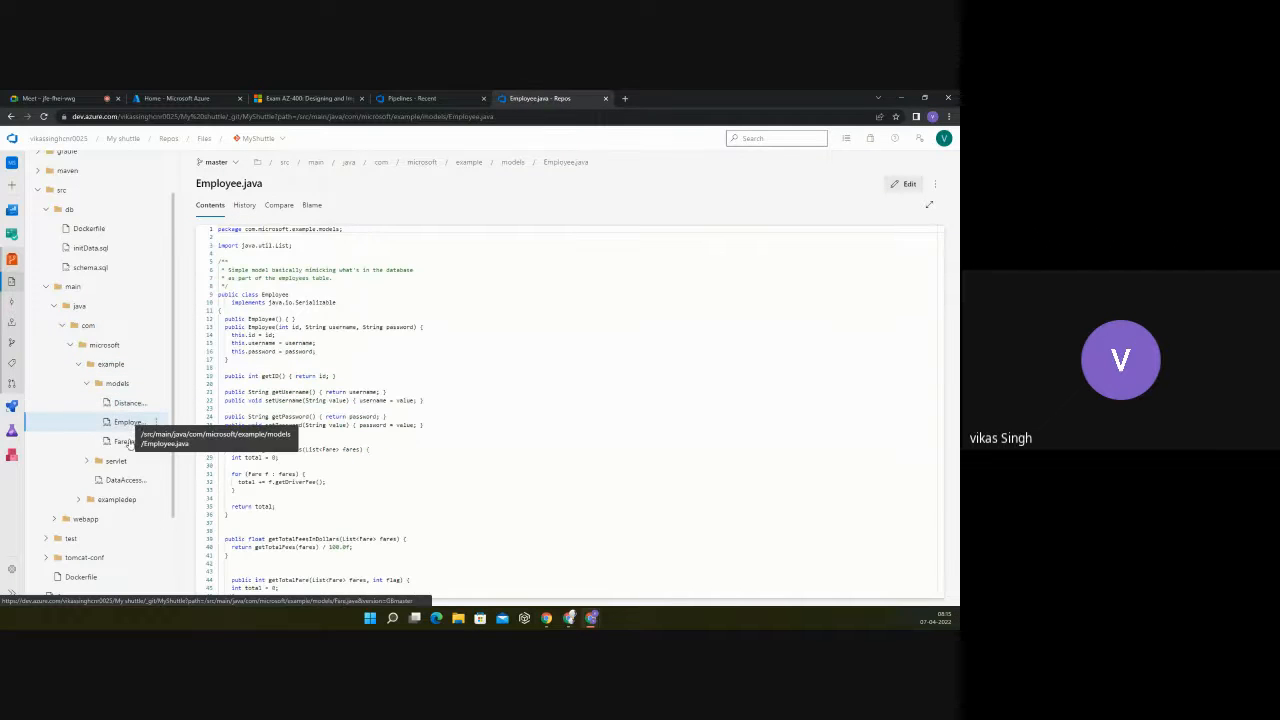
{"action": "left_click", "coordinate": [125, 445]}
{"action": "scroll", "coordinate": [469, 399], "scroll_direction": "down", "scroll_amount": 3}
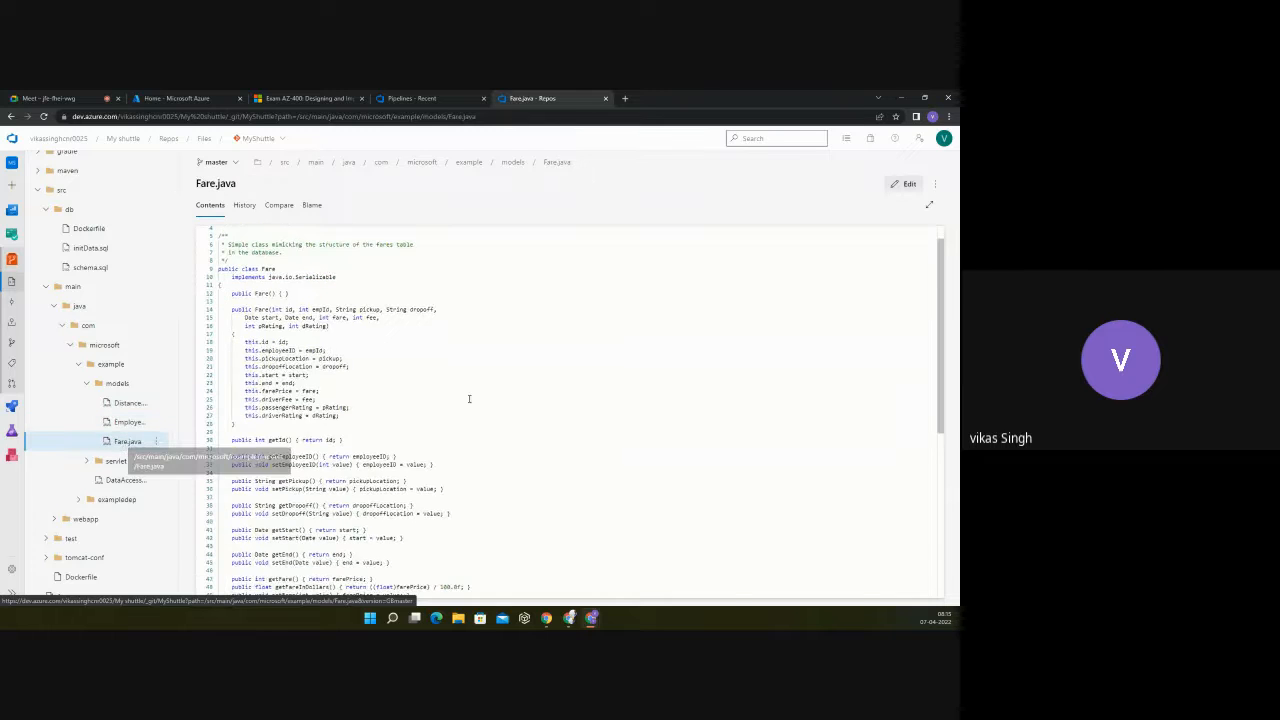
{"action": "scroll", "coordinate": [469, 399], "scroll_direction": "up", "scroll_amount": 3}
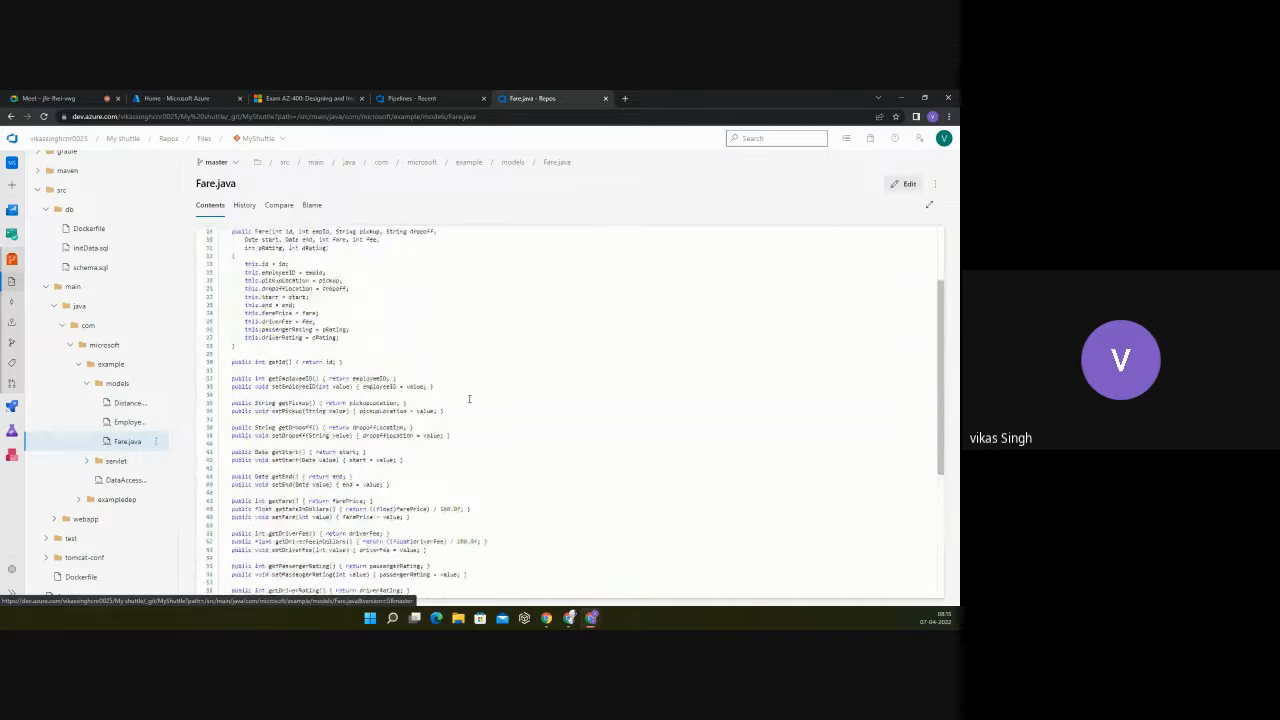
Step: Collapse the expanded main and db folders under src, including their nested subfolders
{"action": "left_click", "coordinate": [85, 384]}
{"action": "left_click", "coordinate": [78, 364]}
{"action": "left_click", "coordinate": [70, 345]}
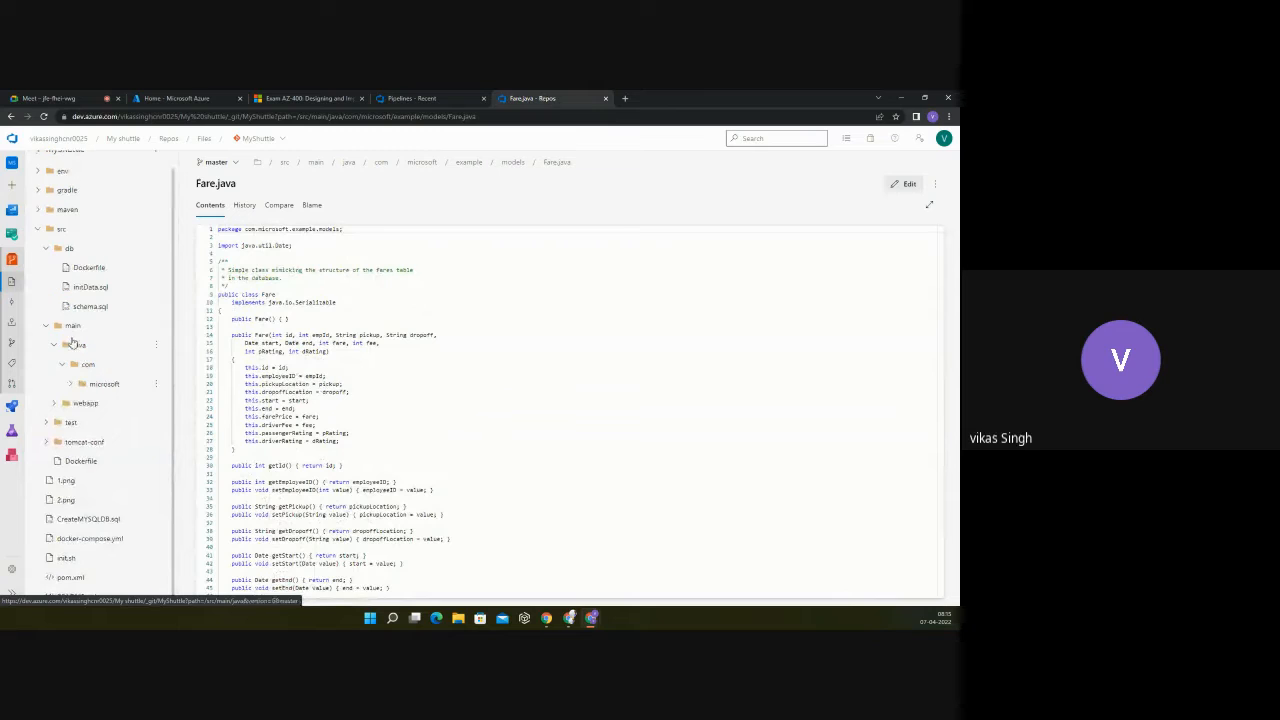
{"action": "left_click", "coordinate": [50, 344]}
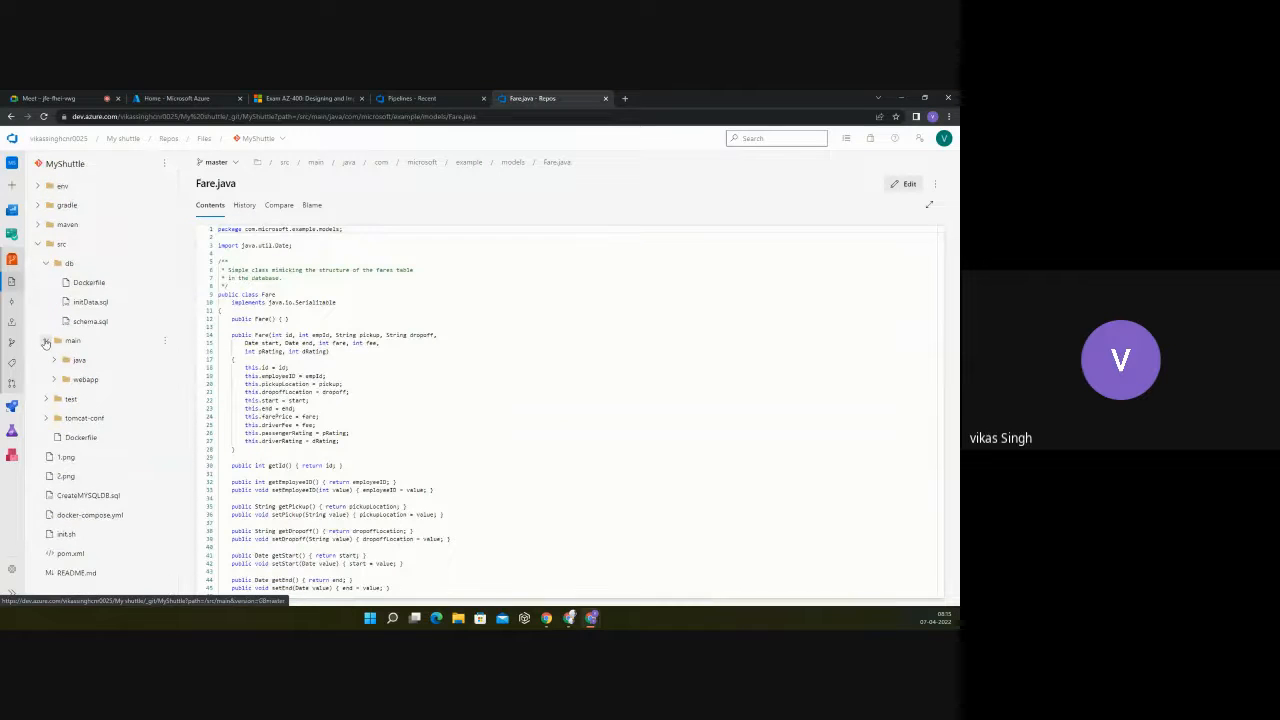
{"action": "left_click", "coordinate": [45, 342]}
{"action": "left_click", "coordinate": [48, 264]}
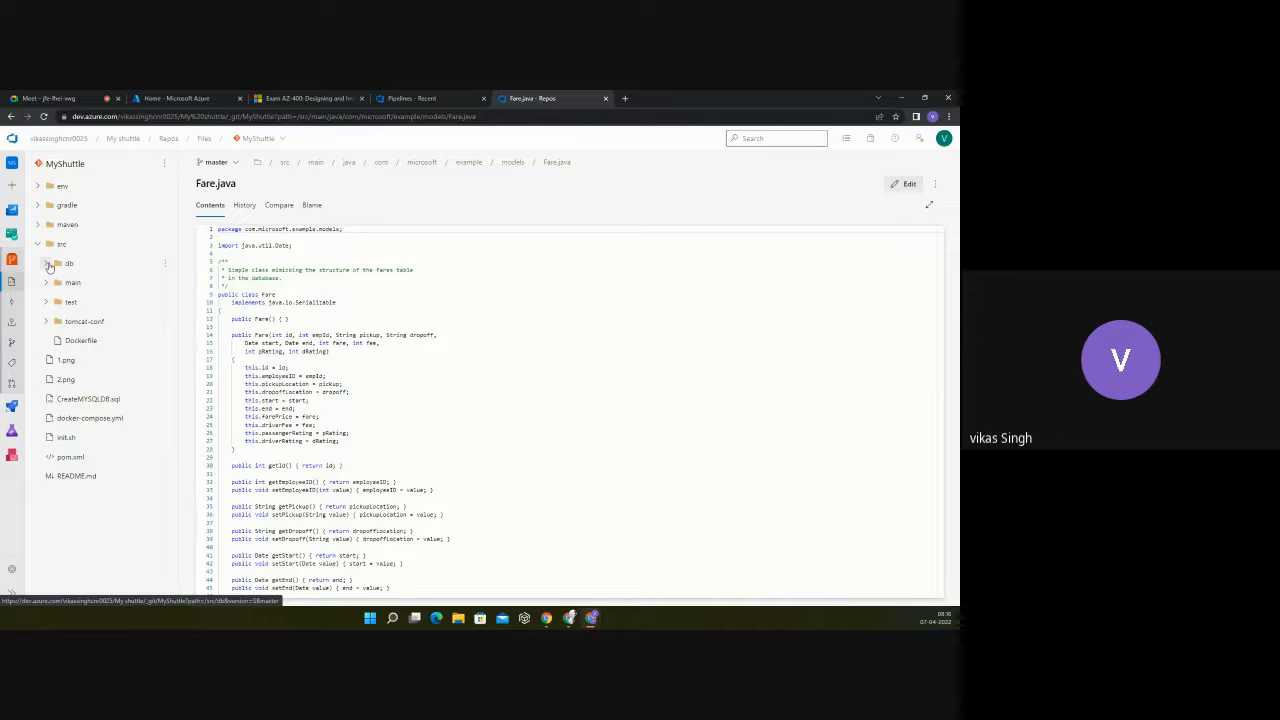
Step: Open the branch policies of the MyShuttle repository's master branch
{"action": "left_click", "coordinate": [12, 343]}
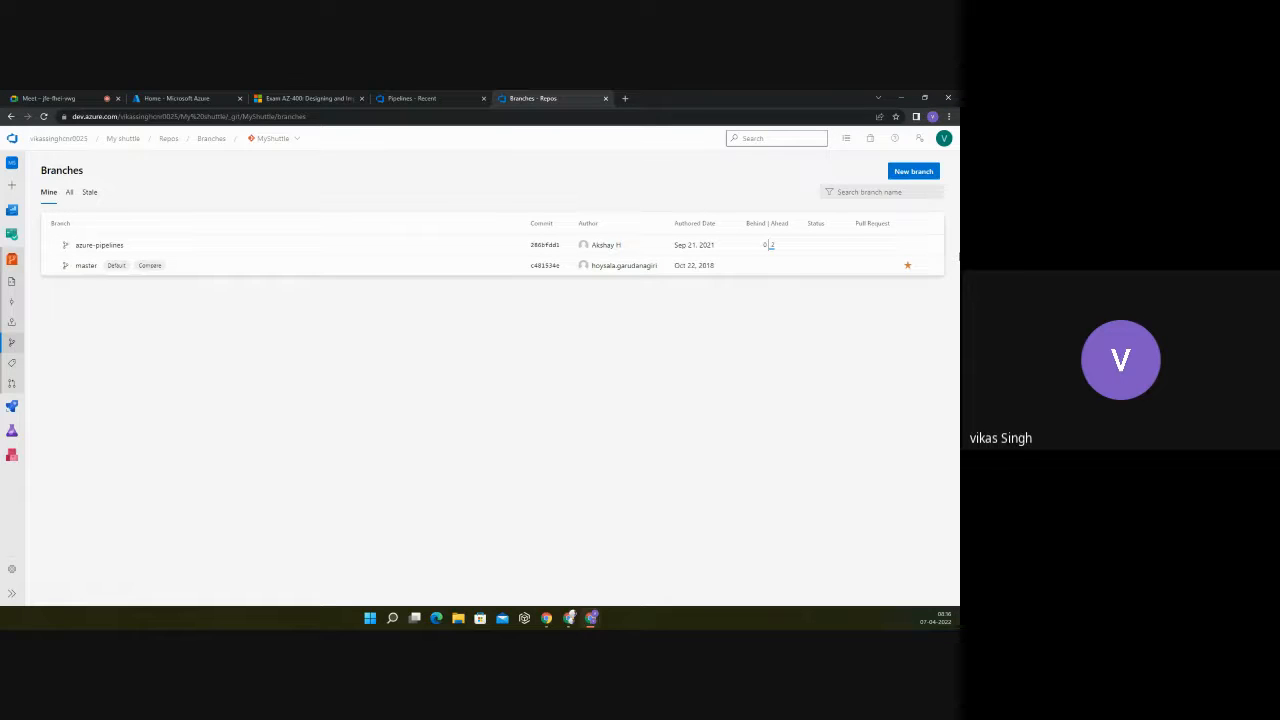
{"action": "left_click", "coordinate": [929, 265]}
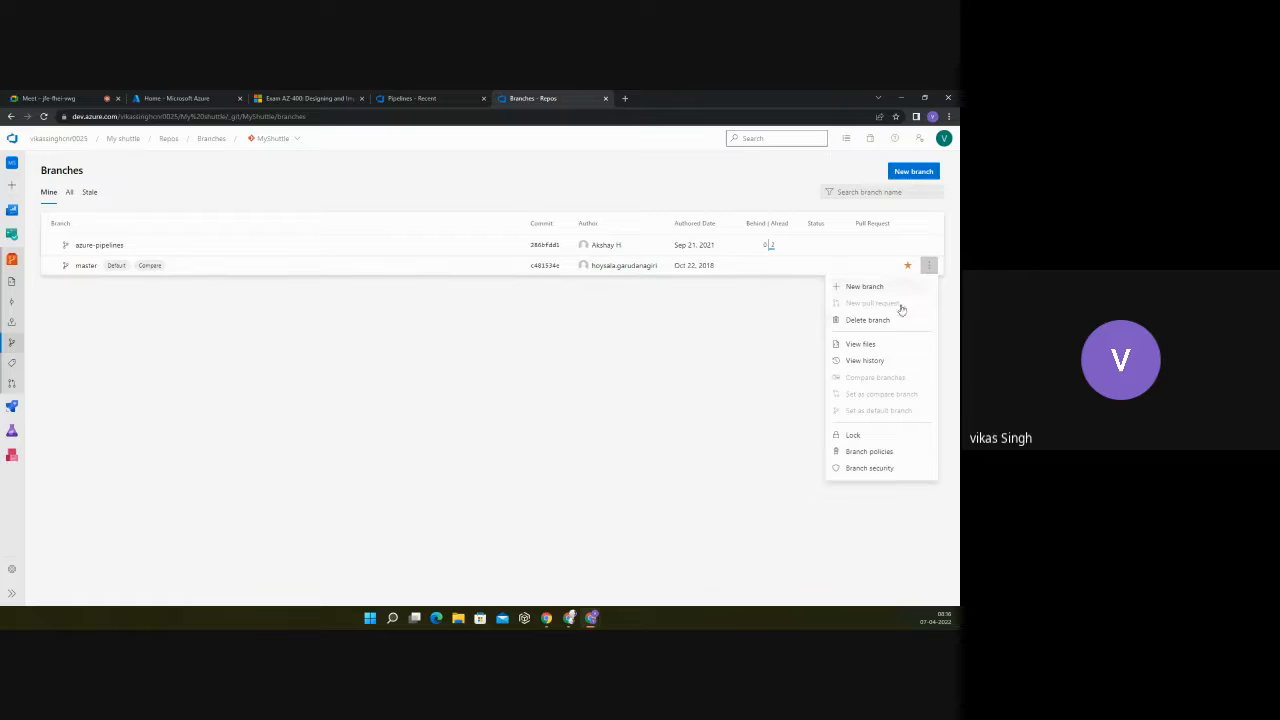
{"action": "left_click", "coordinate": [869, 451]}
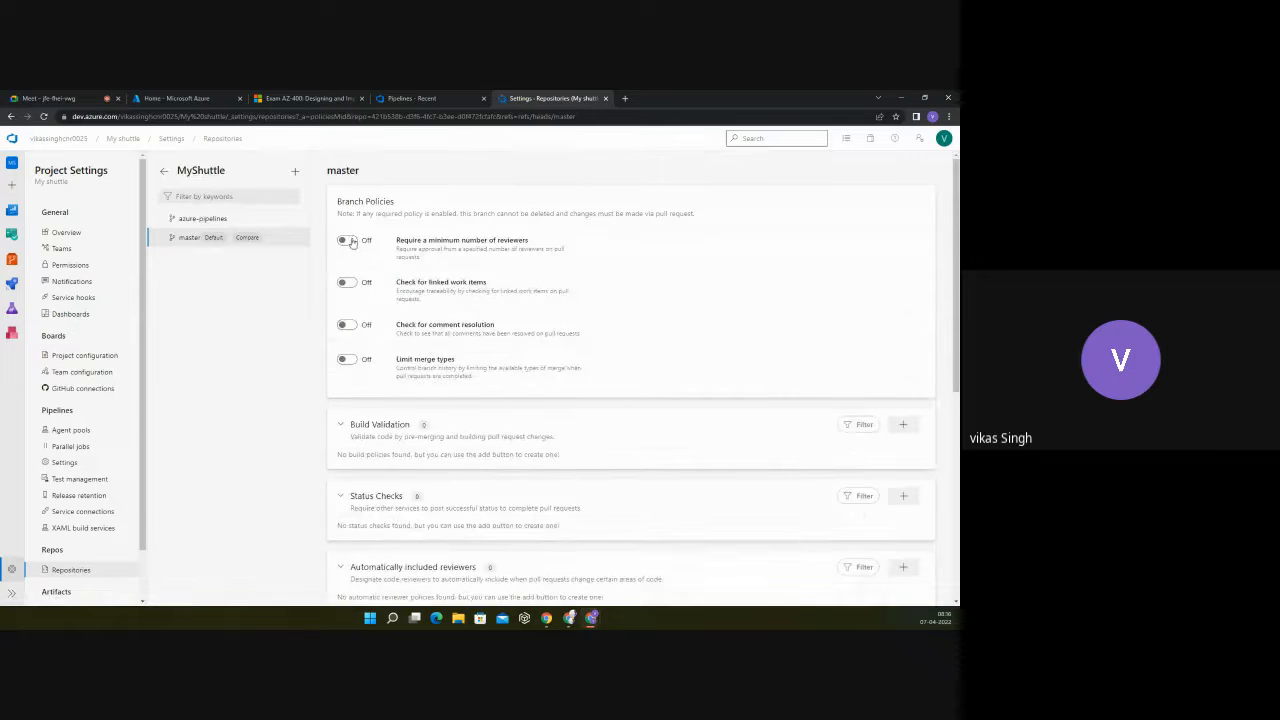
Step: Require a minimum of 1 reviewer on the master branch and turn on the check for linked work items
{"action": "left_click", "coordinate": [346, 241]}
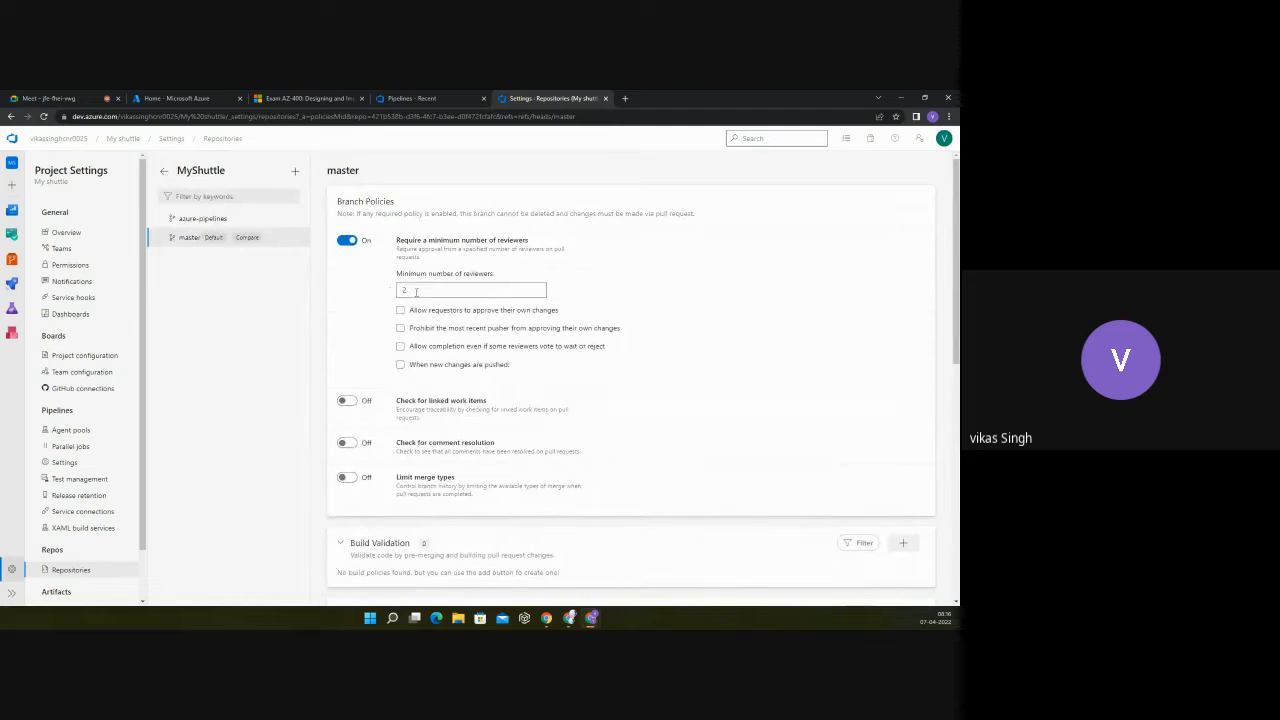
{"action": "left_click", "coordinate": [417, 291]}
{"action": "key", "text": "BackSpace"}
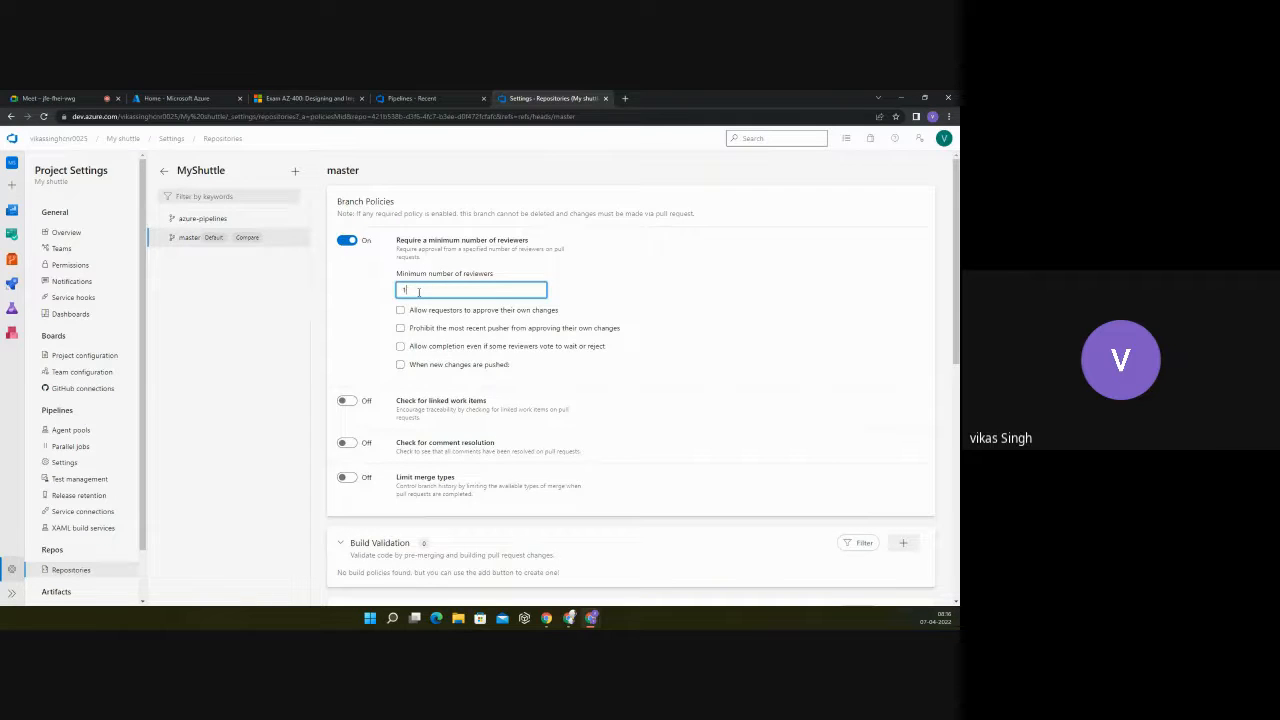
{"action": "left_click", "coordinate": [350, 402]}
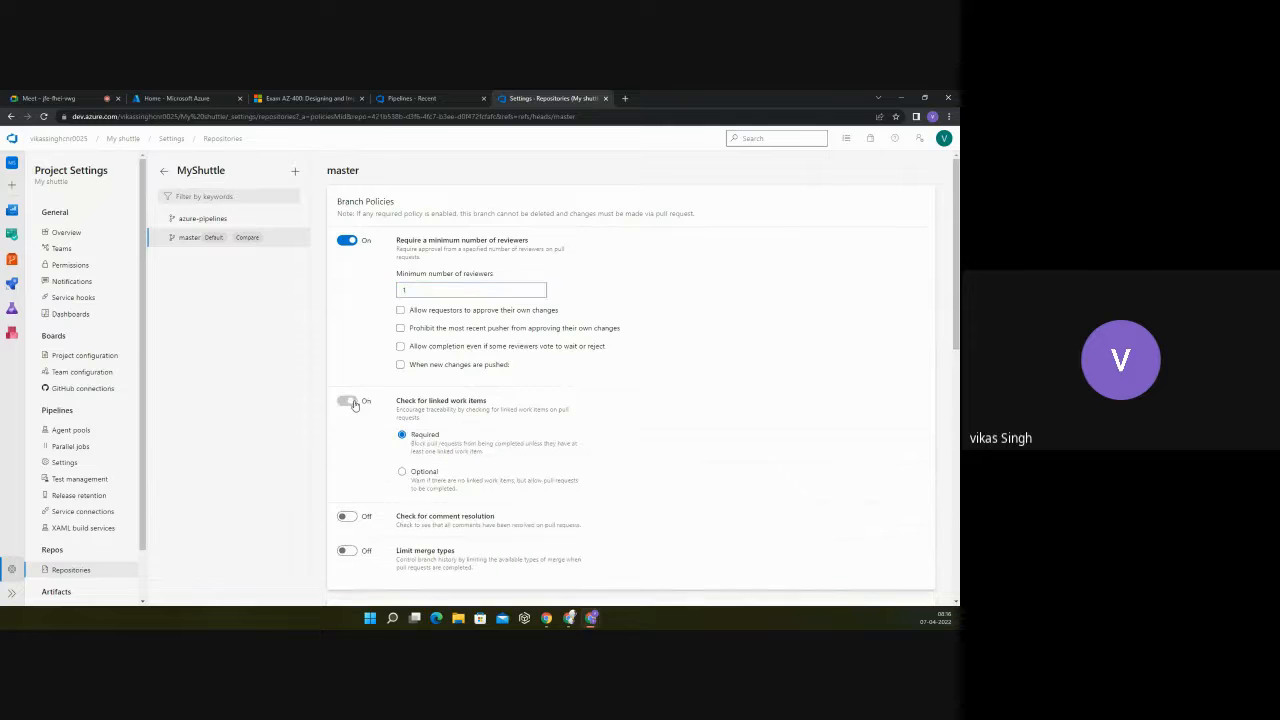
Step: Turn off the master branch's check for linked work items and its minimum number of reviewers requirement
{"action": "scroll", "coordinate": [352, 404], "scroll_direction": "down", "scroll_amount": 2}
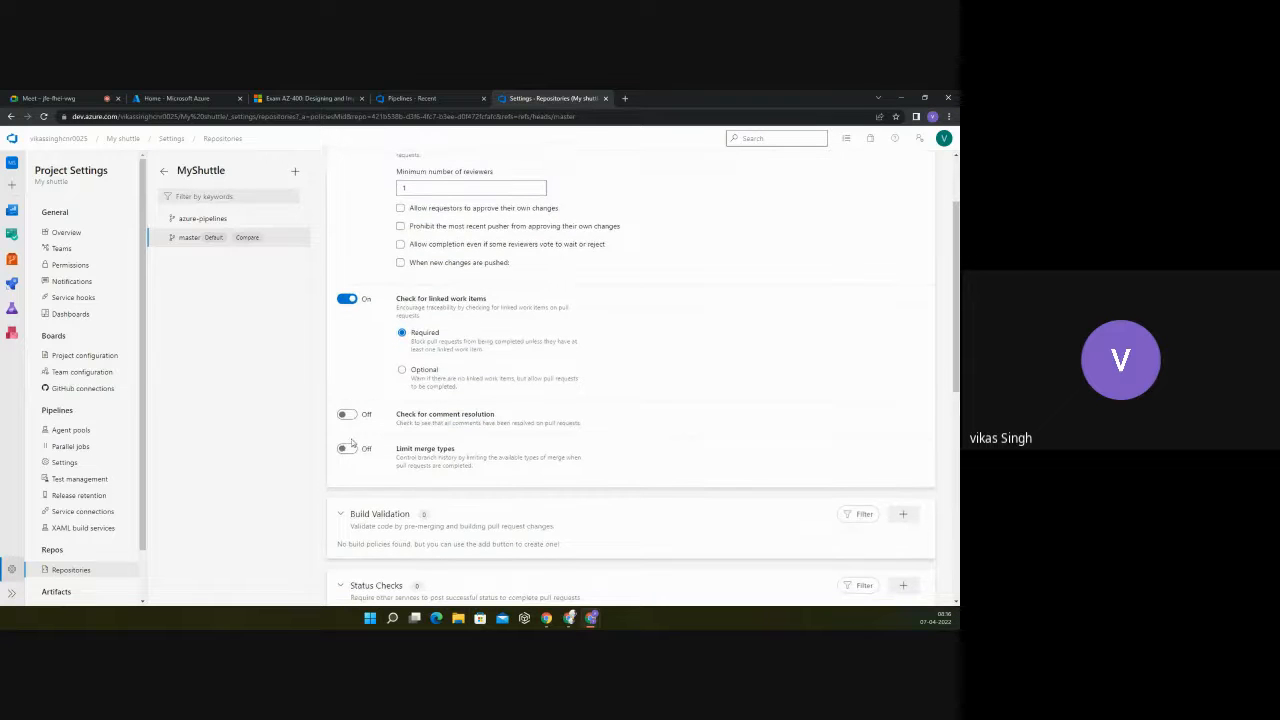
{"action": "left_click", "coordinate": [345, 300]}
{"action": "scroll", "coordinate": [345, 300], "scroll_direction": "up", "scroll_amount": 2}
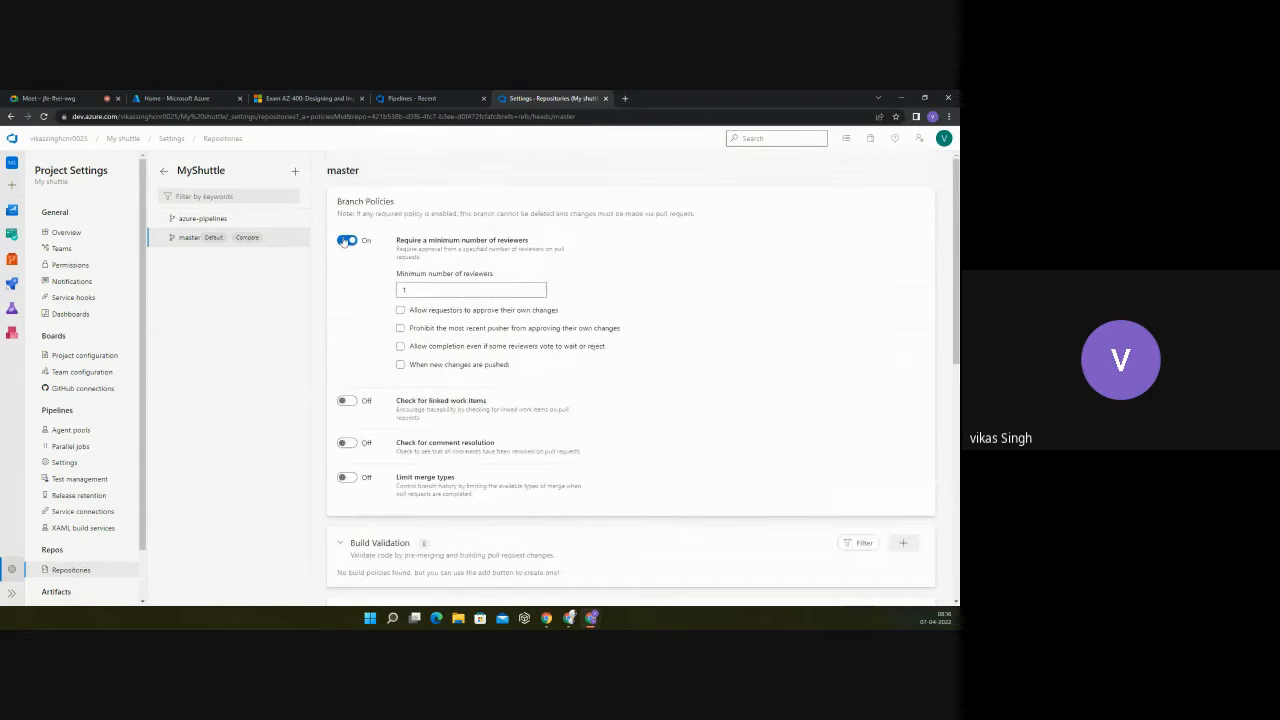
{"action": "left_click", "coordinate": [345, 241]}
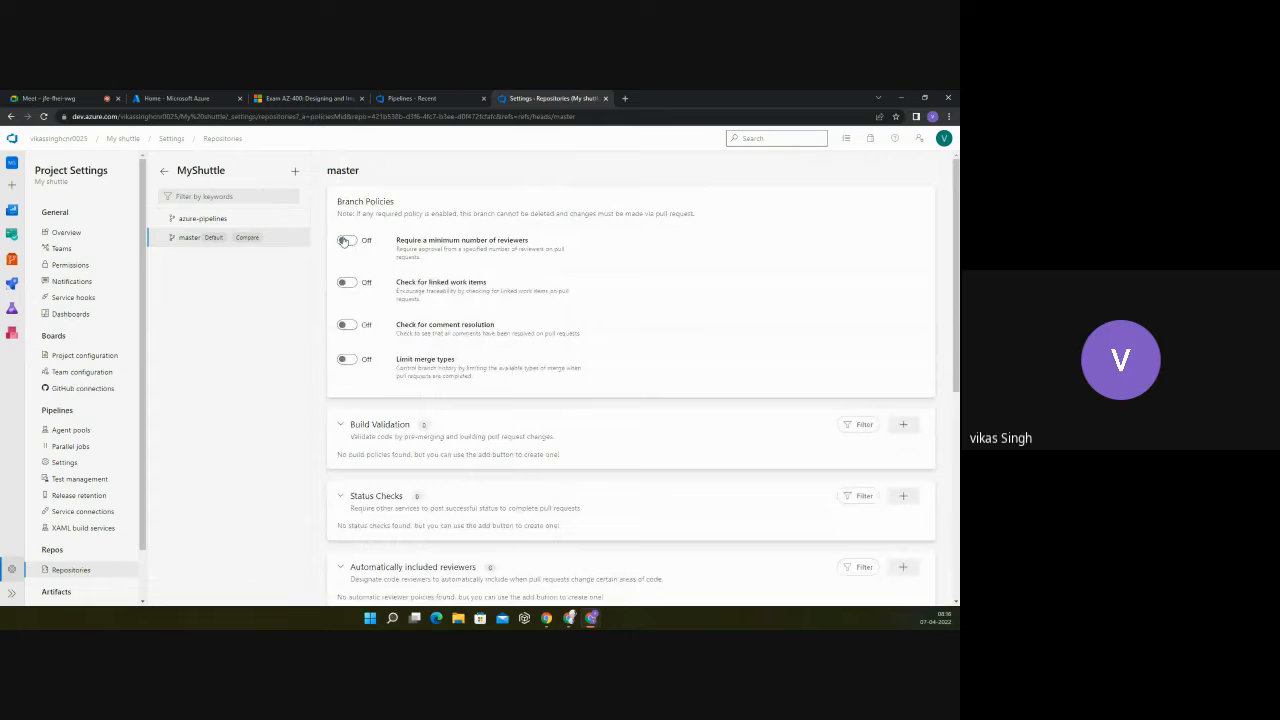
Step: Open the MyShuttle repository's files and view the commit history of the master branch
{"action": "left_click", "coordinate": [12, 261]}
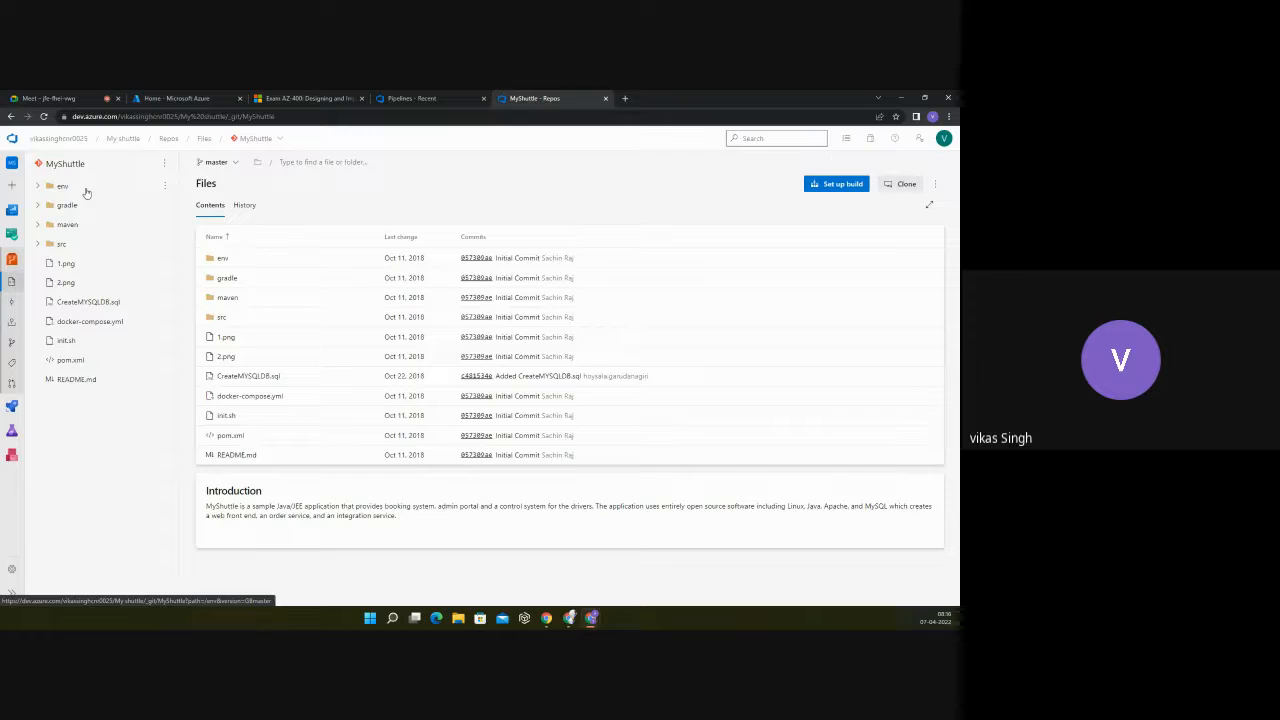
{"action": "left_click", "coordinate": [243, 207]}
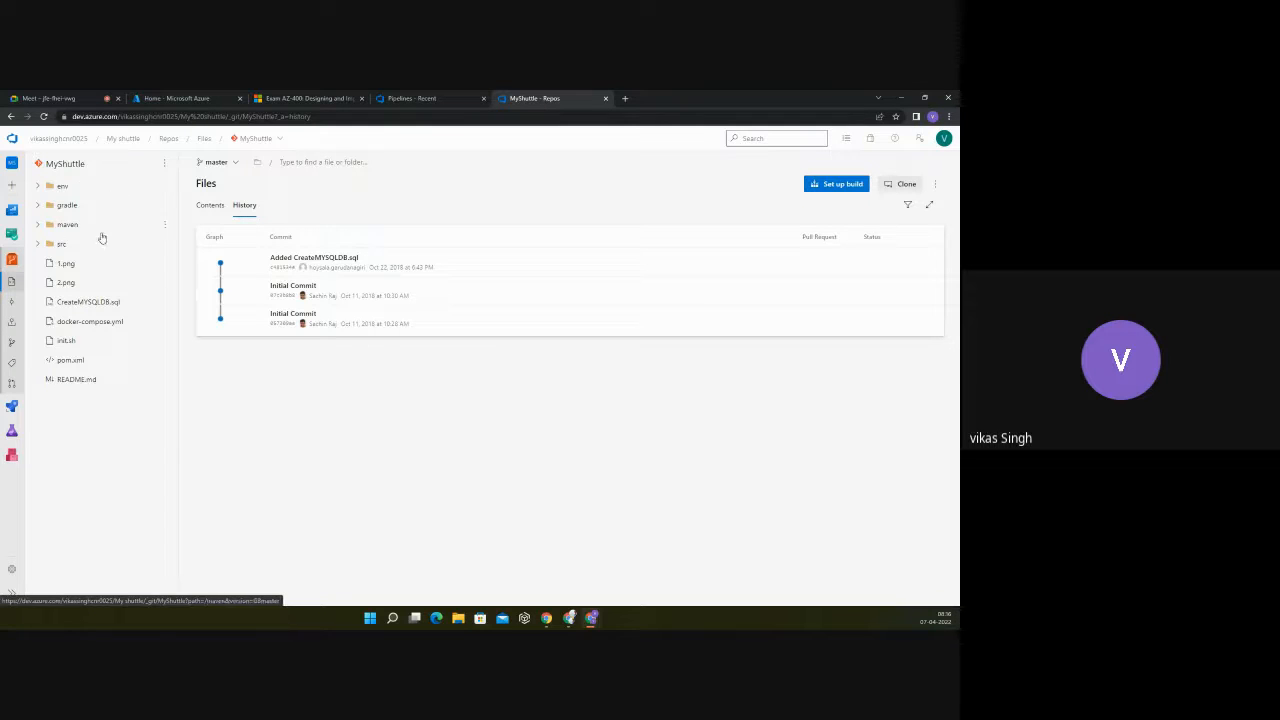
Step: Open the MyShuttleBuild pipeline for editing and review its source settings
{"action": "left_click", "coordinate": [12, 408]}
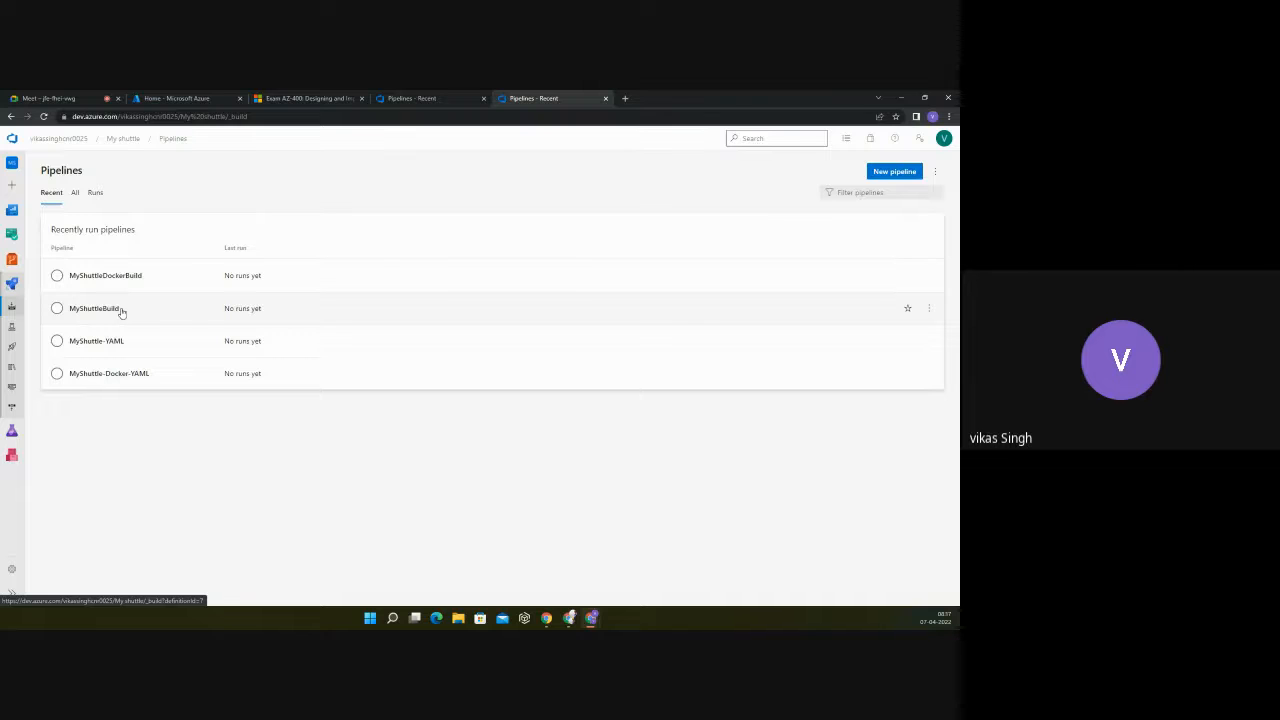
{"action": "left_click", "coordinate": [92, 310]}
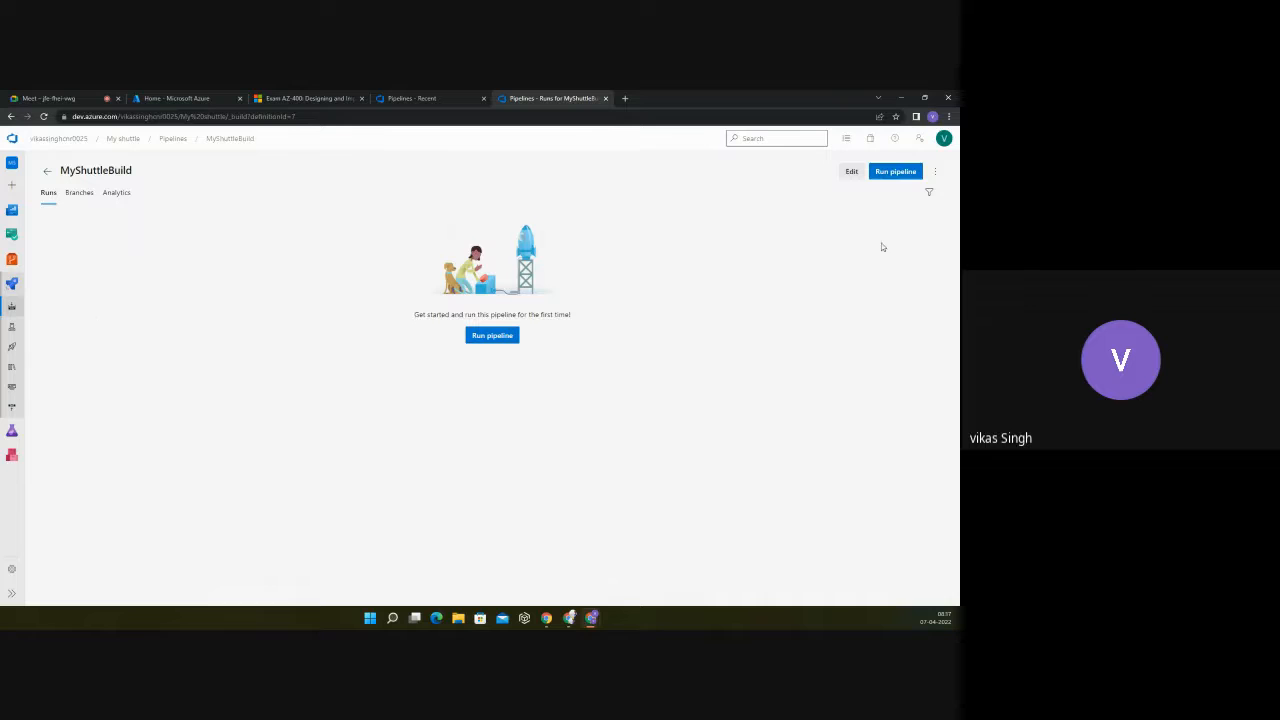
{"action": "left_click", "coordinate": [852, 173]}
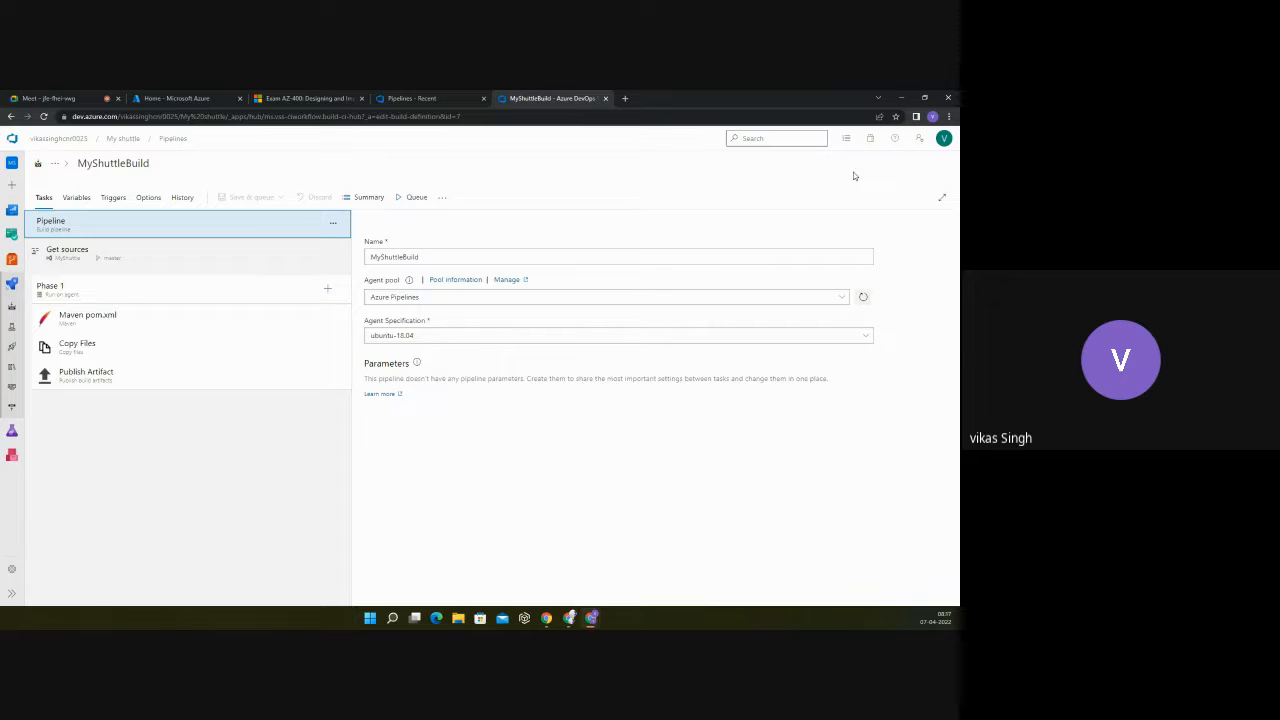
{"action": "left_click", "coordinate": [61, 249]}
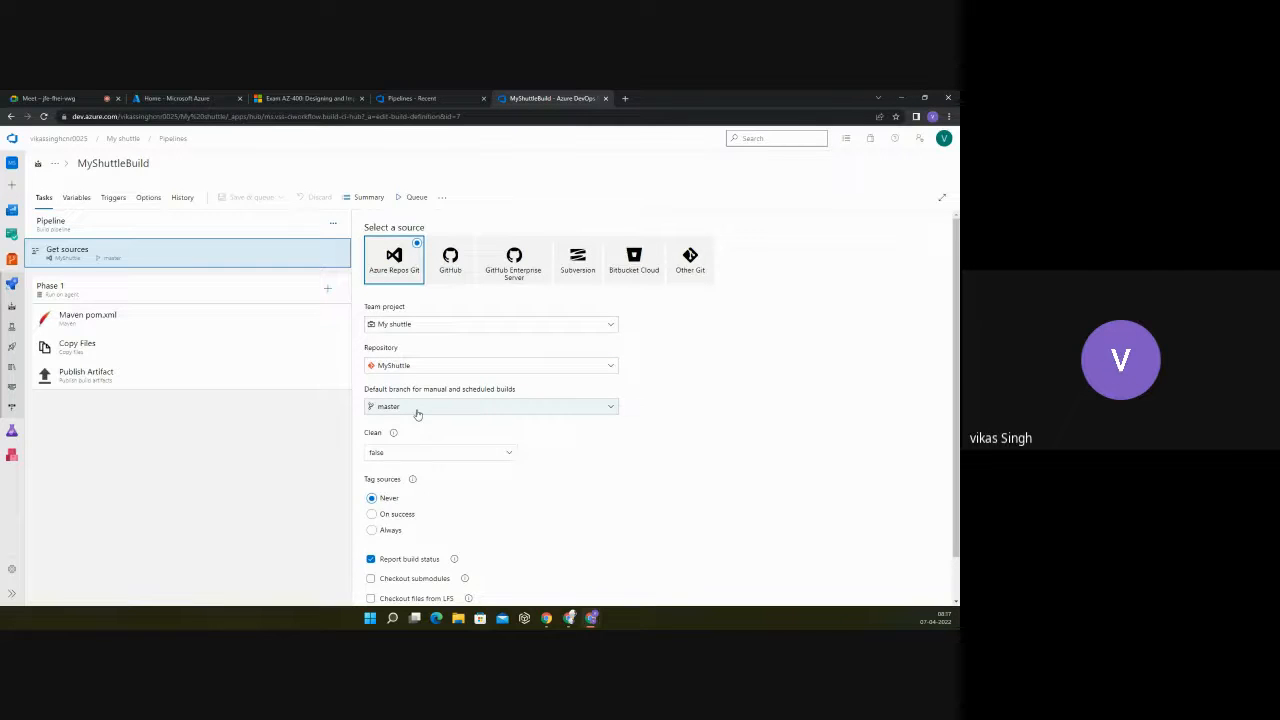
{"action": "scroll", "coordinate": [416, 416], "scroll_direction": "down", "scroll_amount": 1}
{"action": "scroll", "coordinate": [415, 414], "scroll_direction": "up", "scroll_amount": 2}
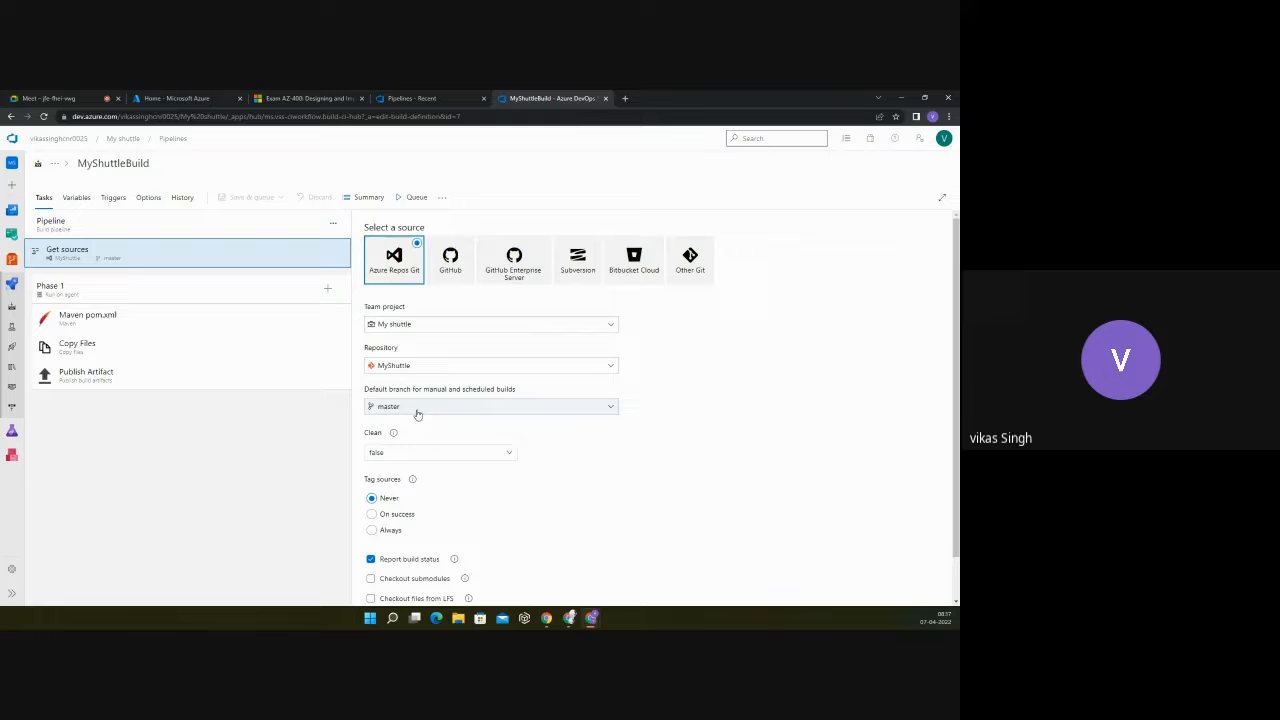
Step: Set the agent pool of Phase 1 to Azure Pipelines and list the available agent specifications
{"action": "left_click", "coordinate": [143, 296]}
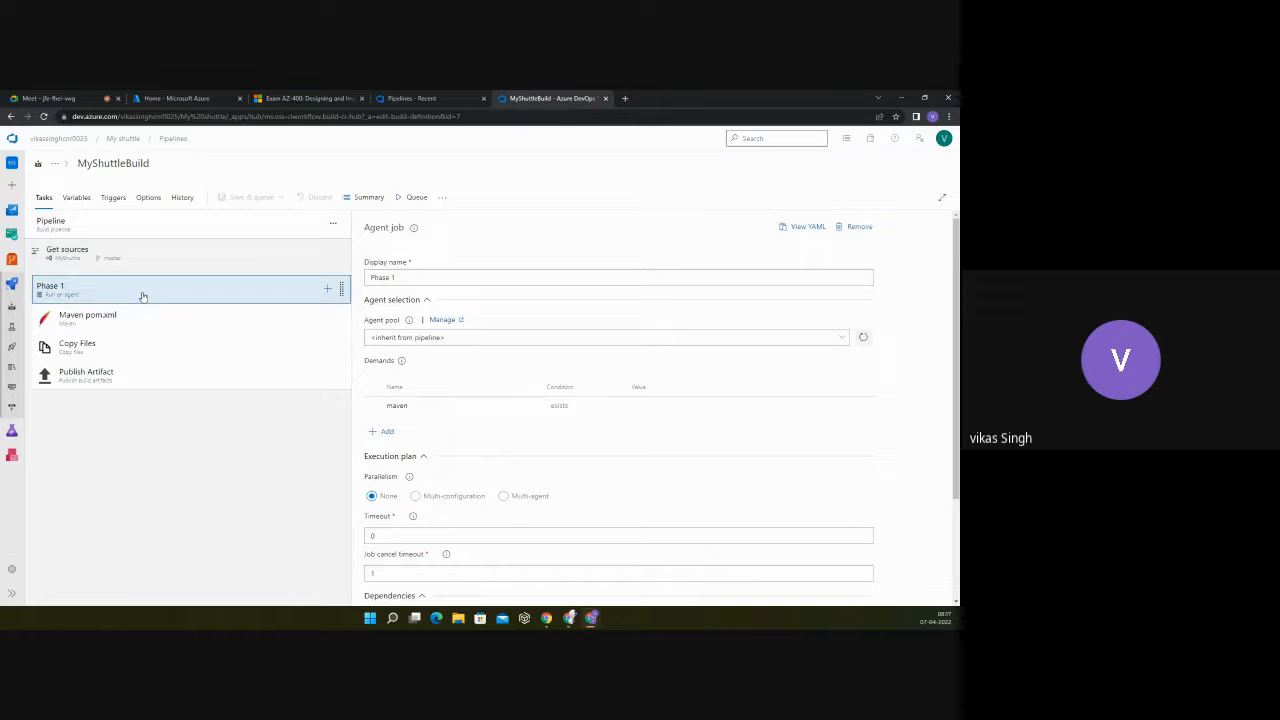
{"action": "scroll", "coordinate": [470, 330], "scroll_direction": "down", "scroll_amount": 1}
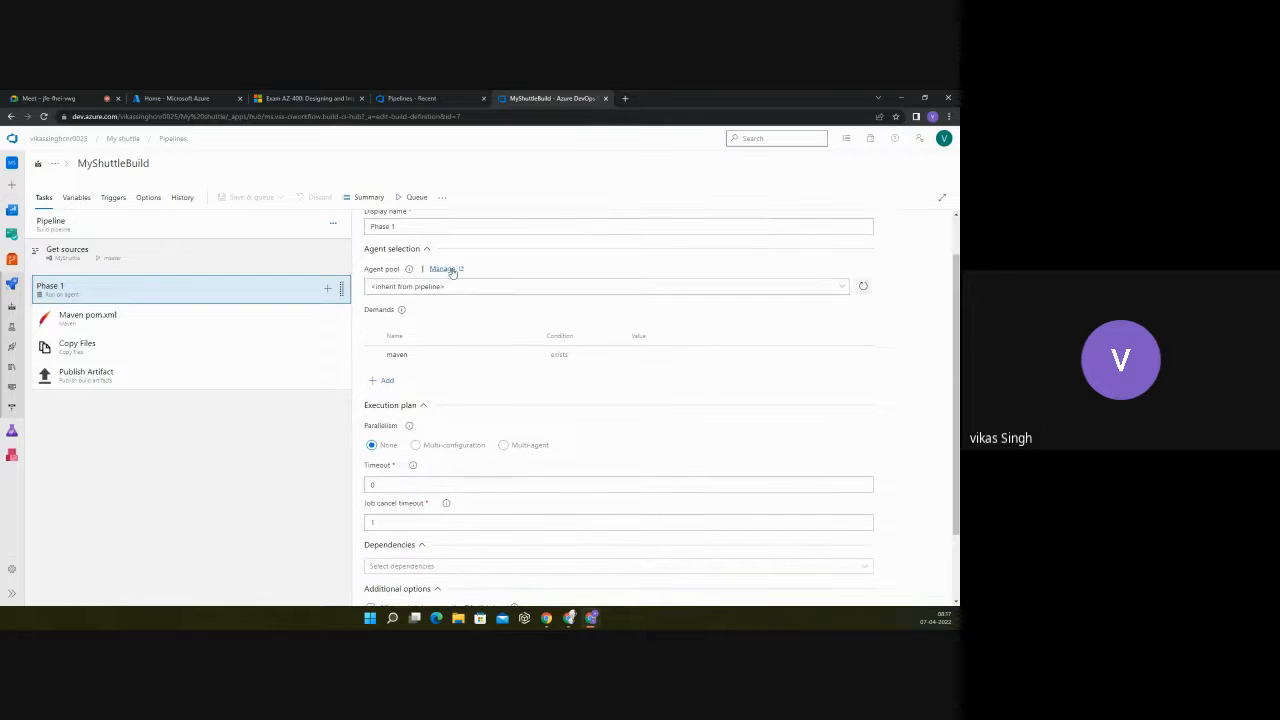
{"action": "left_click", "coordinate": [652, 286]}
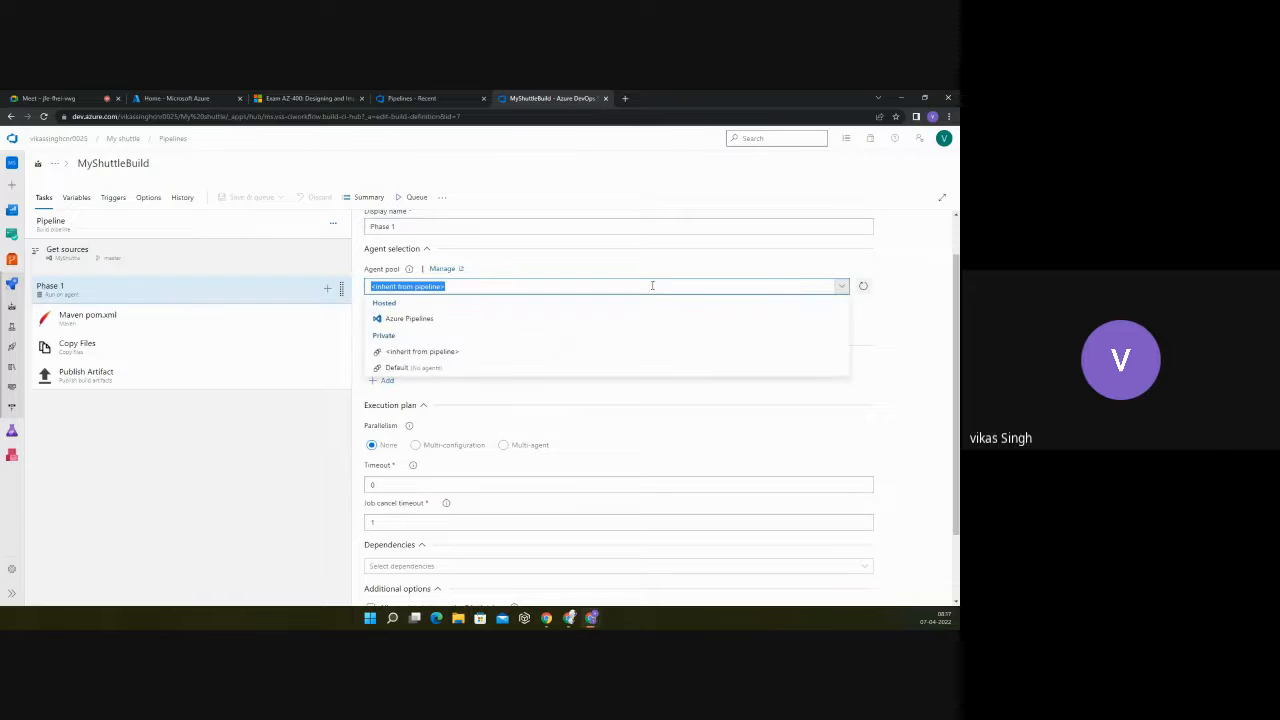
{"action": "left_click", "coordinate": [415, 320]}
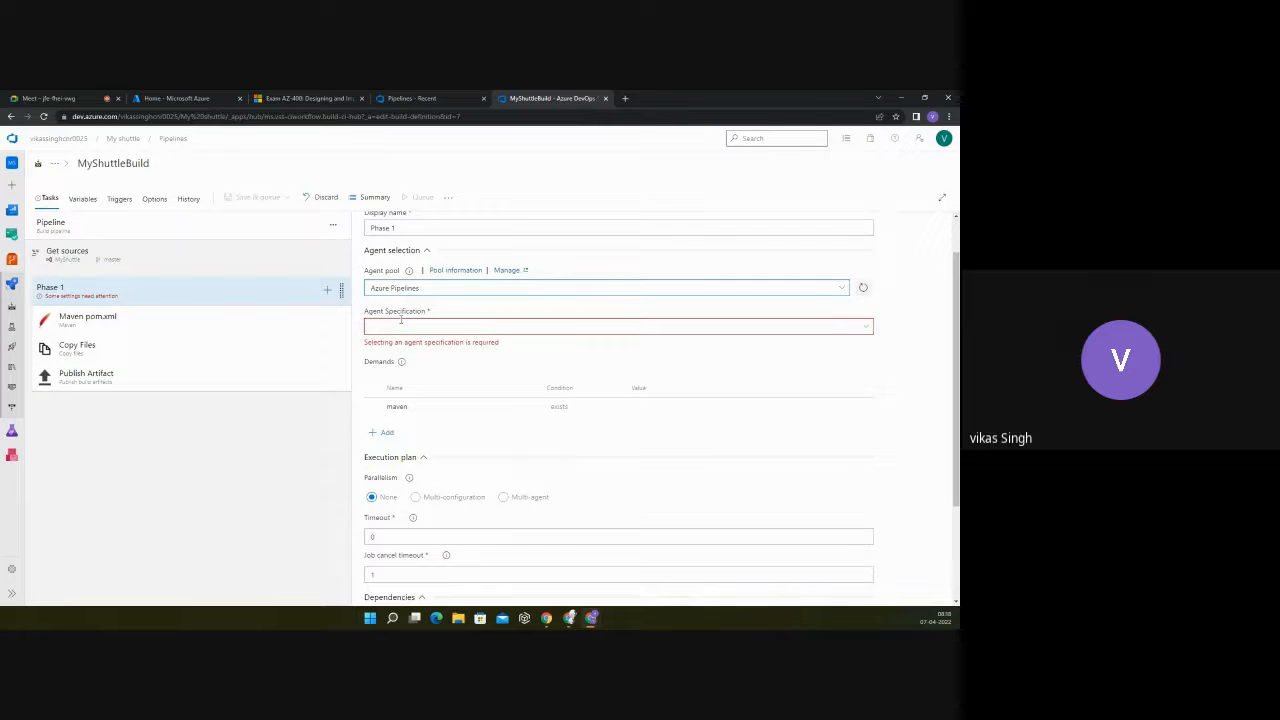
{"action": "left_click", "coordinate": [867, 329]}
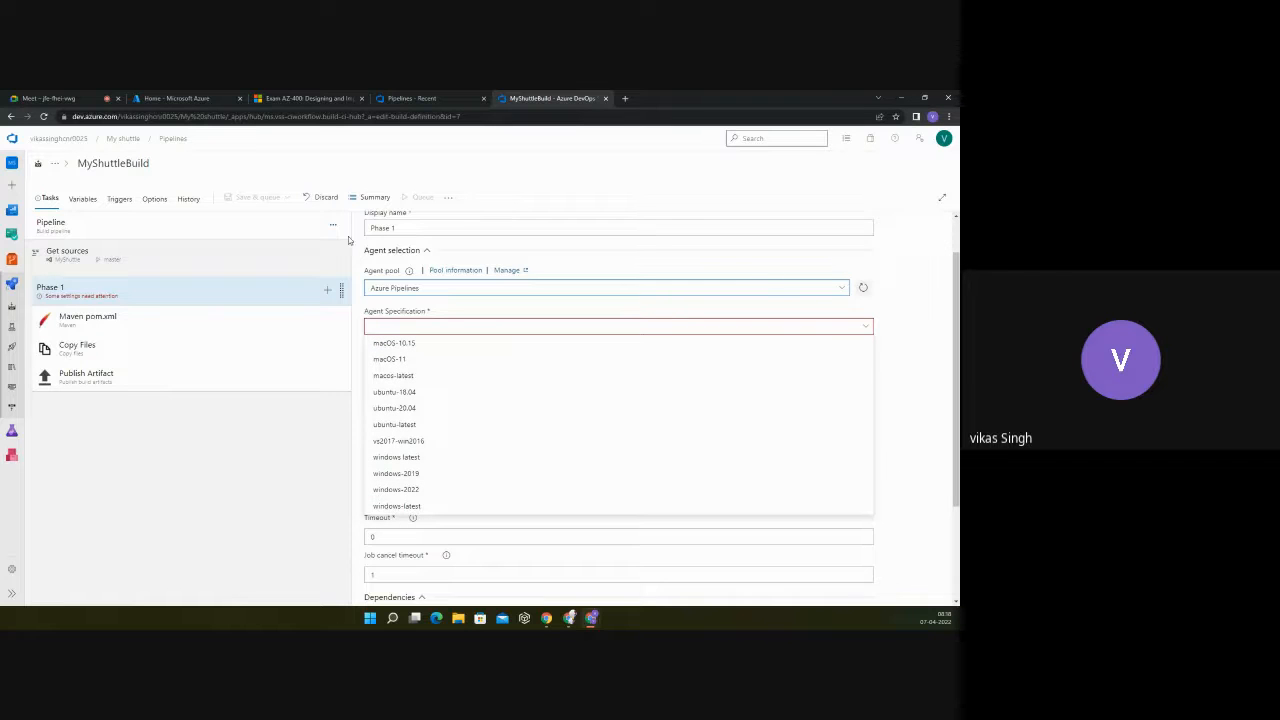
Step: Check the agent specification set for the whole pipeline and return to the Phase 1 agent job
{"action": "left_click", "coordinate": [92, 258]}
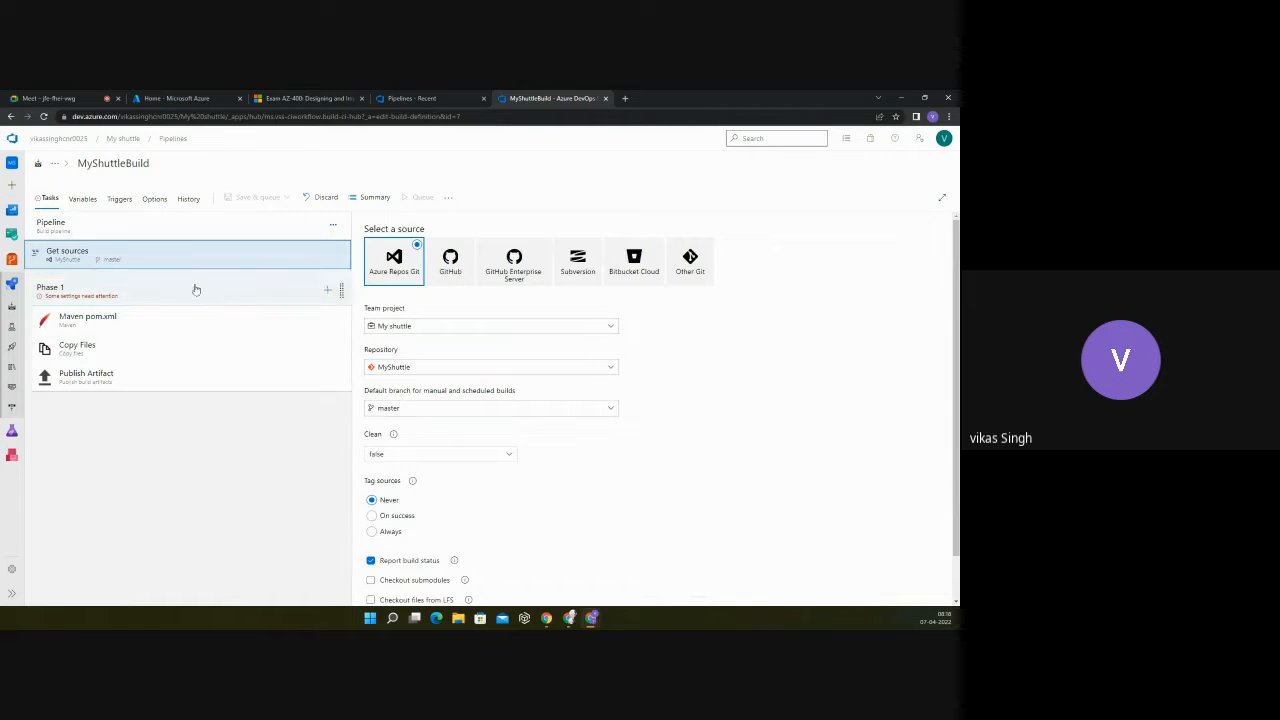
{"action": "left_click", "coordinate": [94, 229]}
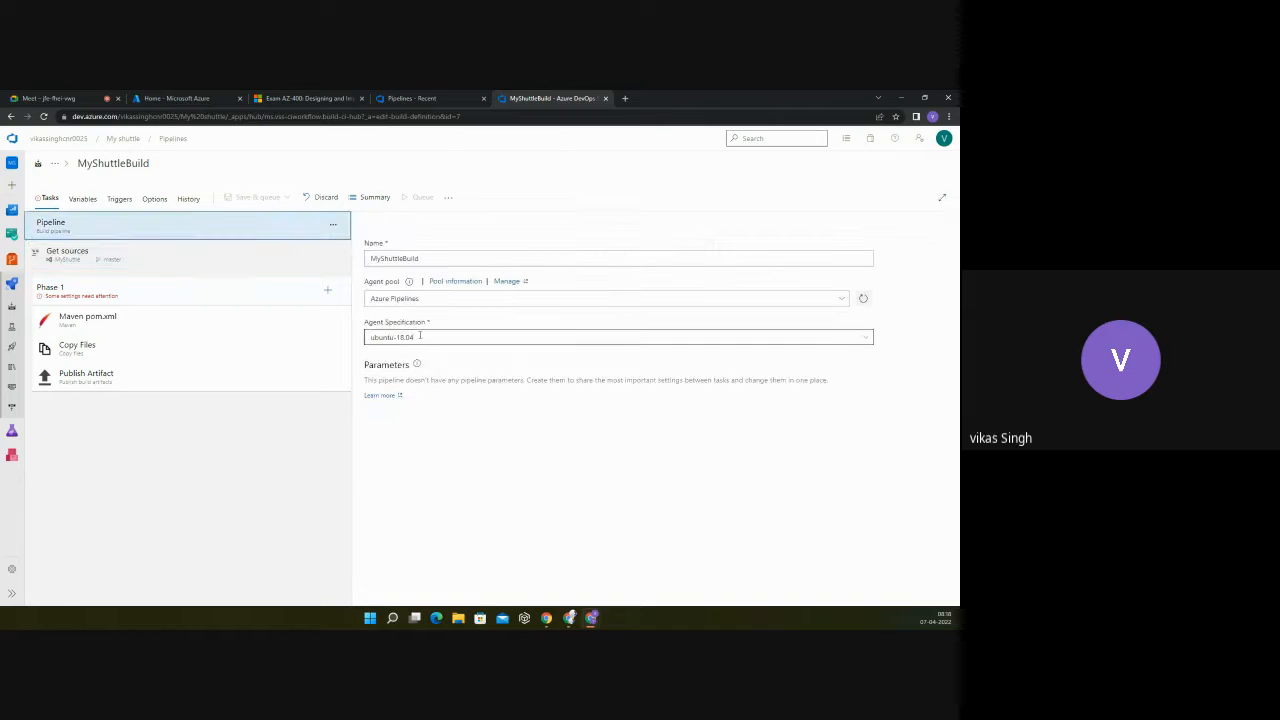
{"action": "left_click", "coordinate": [122, 264]}
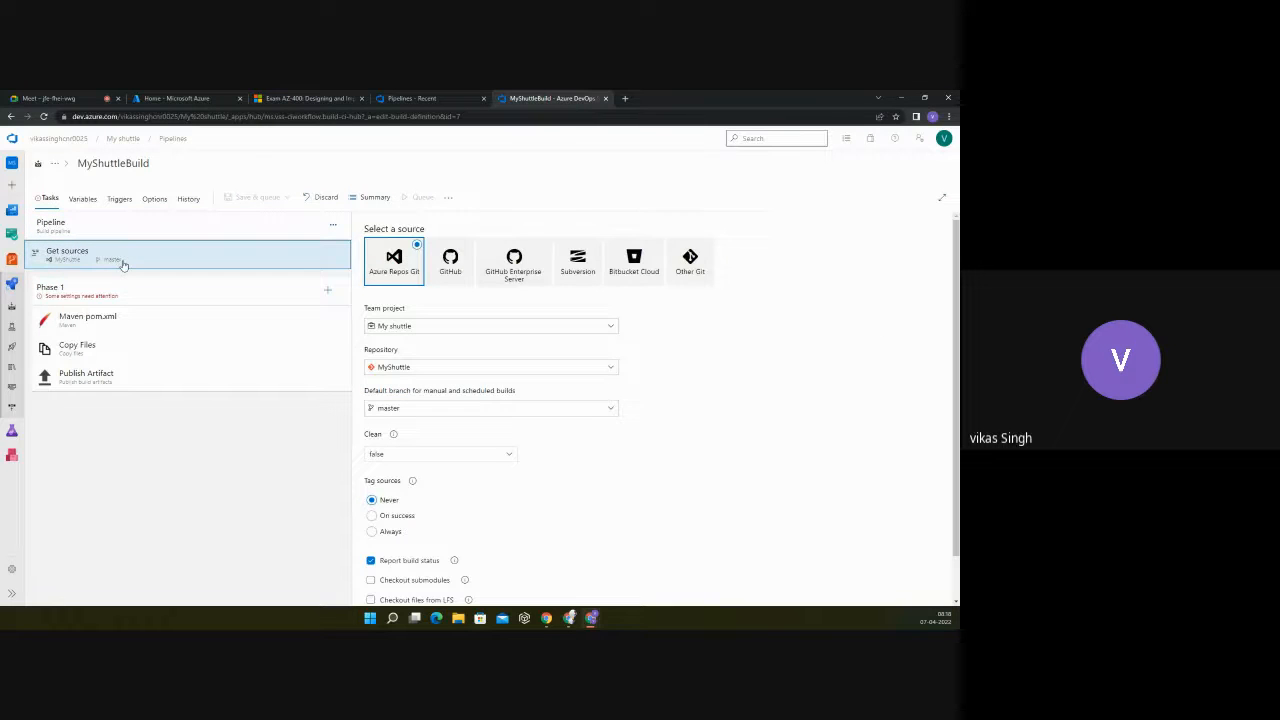
{"action": "left_click", "coordinate": [120, 289]}
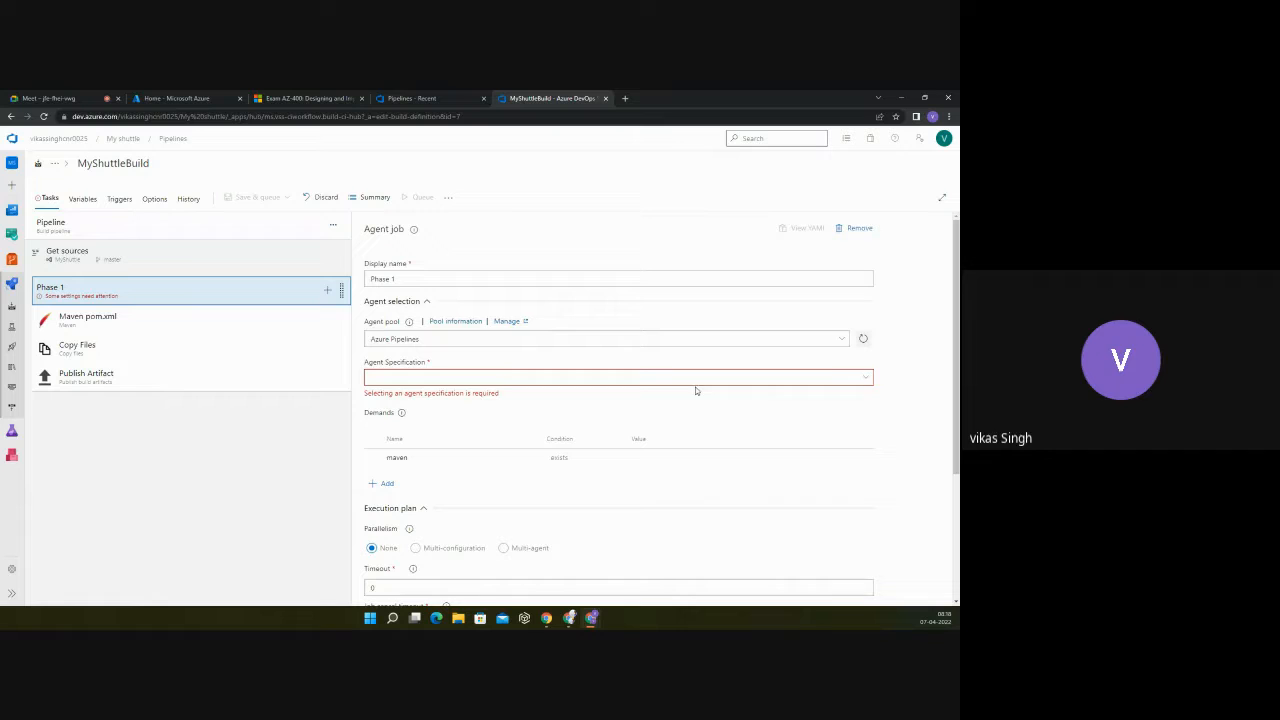
Step: Set Phase 1's agent specification to ubuntu-18.04 and switch its agent pool back to <inherit from pipeline>
{"action": "left_click", "coordinate": [857, 376]}
{"action": "left_click", "coordinate": [412, 445]}
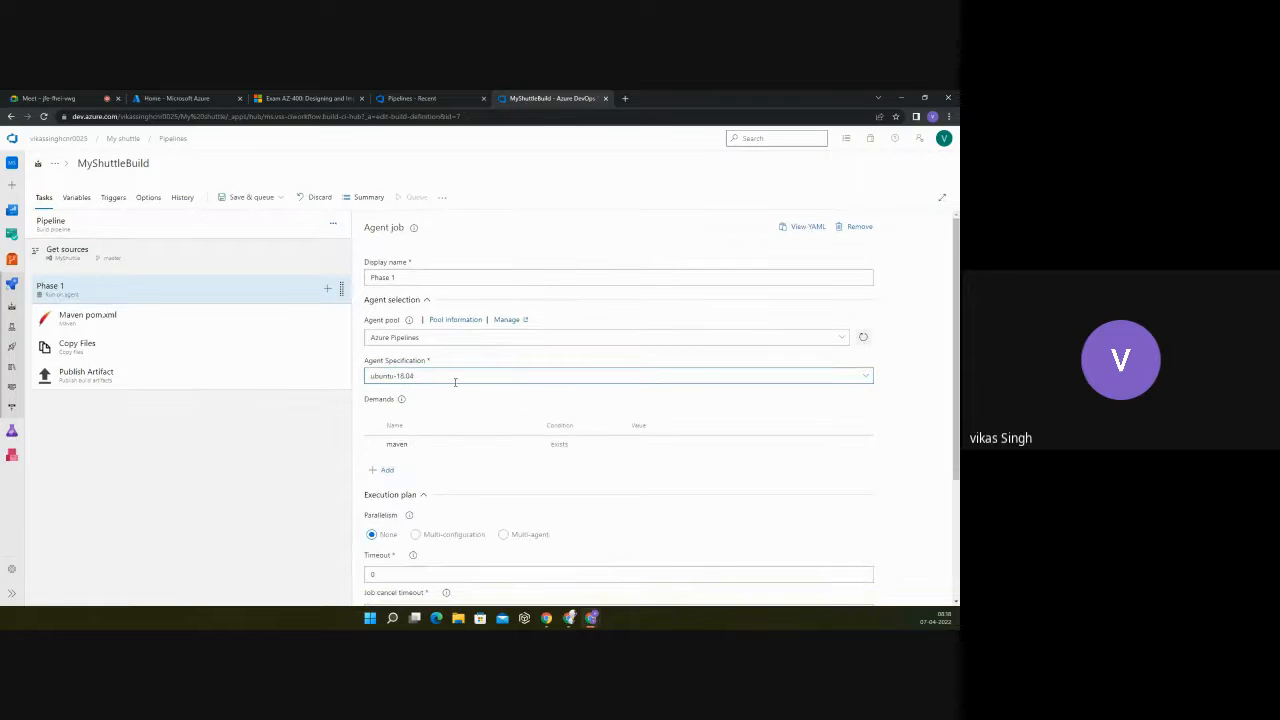
{"action": "left_click", "coordinate": [843, 338]}
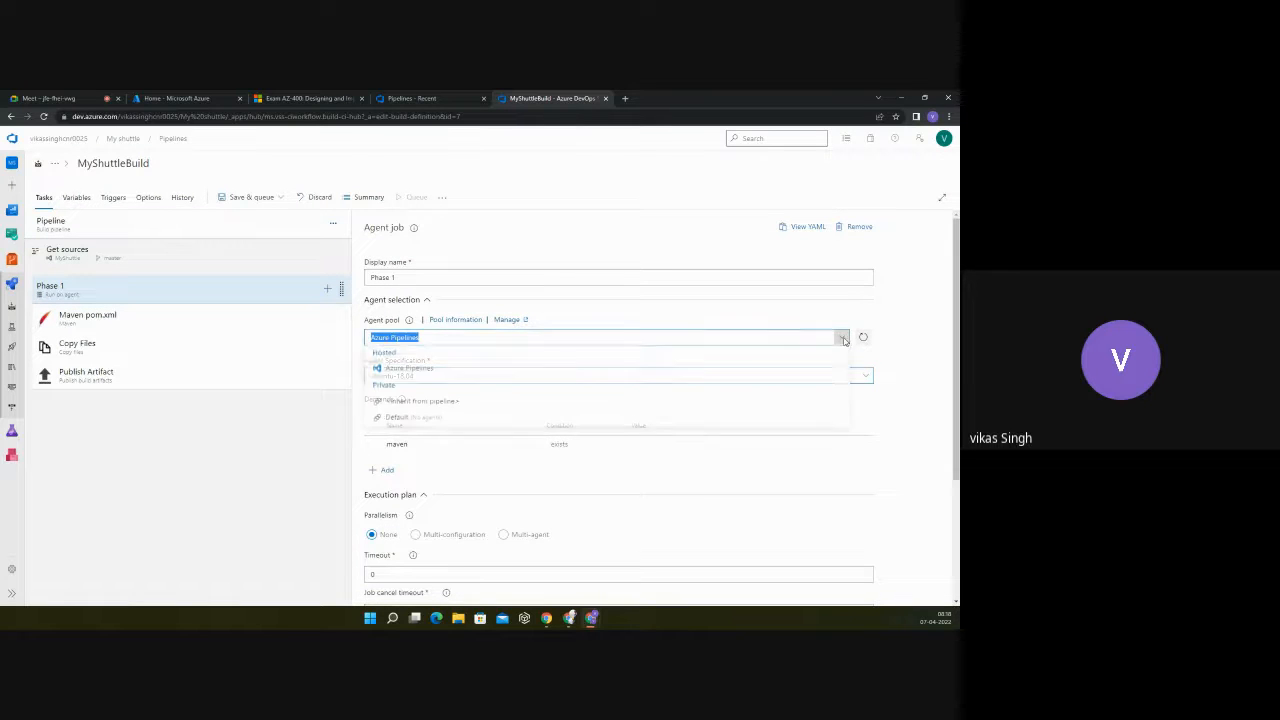
{"action": "left_click", "coordinate": [410, 403]}
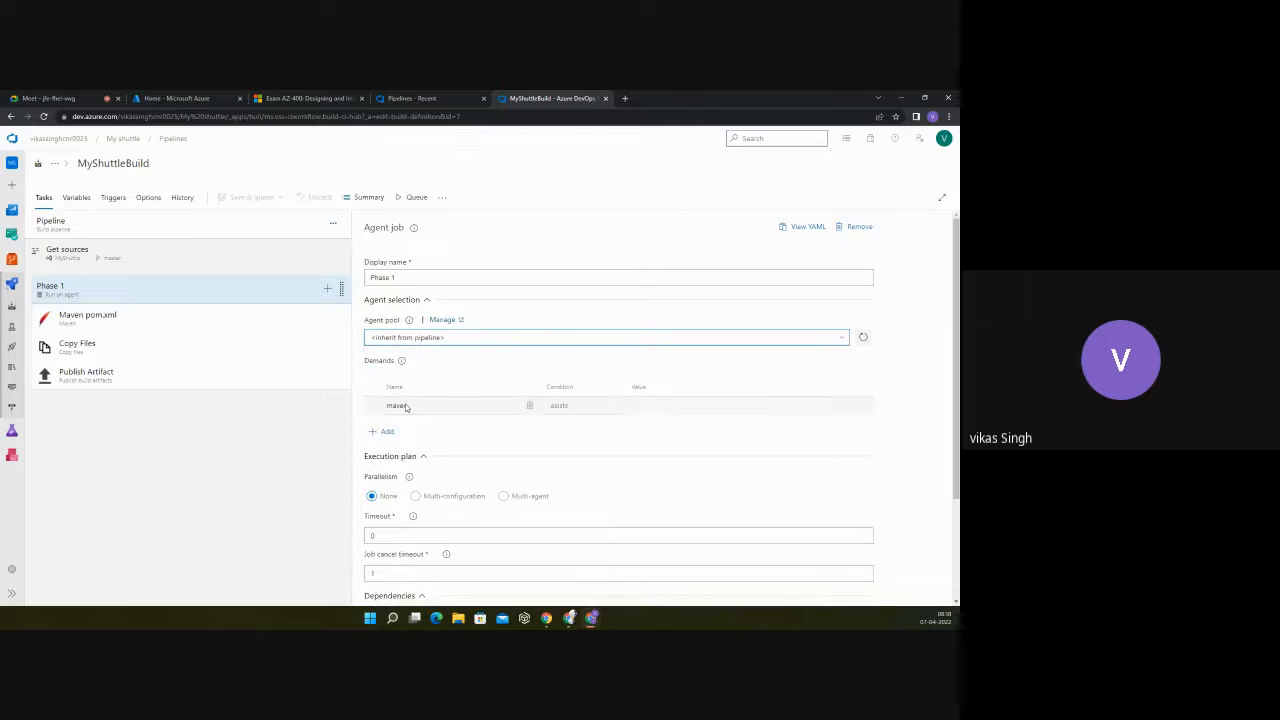
Step: Compare the pipeline's agent pool and specification with the agent selection and maven demand of Phase 1
{"action": "left_click", "coordinate": [55, 222]}
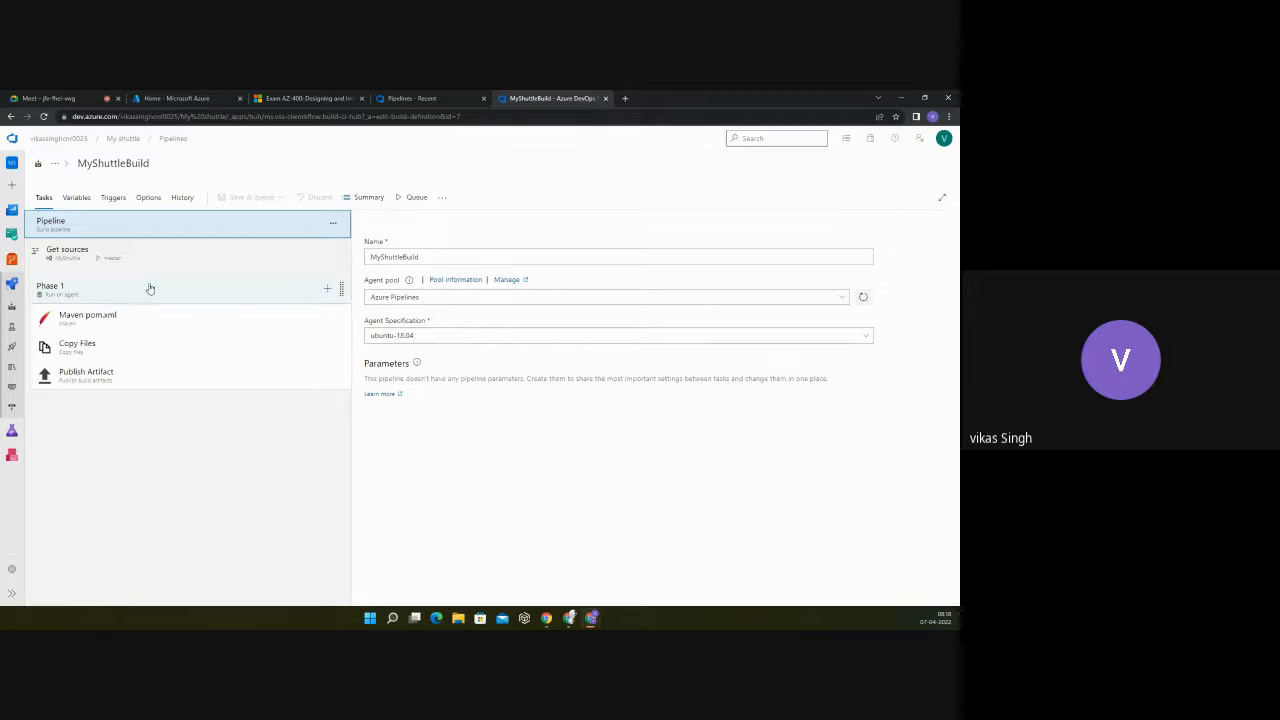
{"action": "left_click", "coordinate": [101, 263]}
{"action": "left_click", "coordinate": [97, 288]}
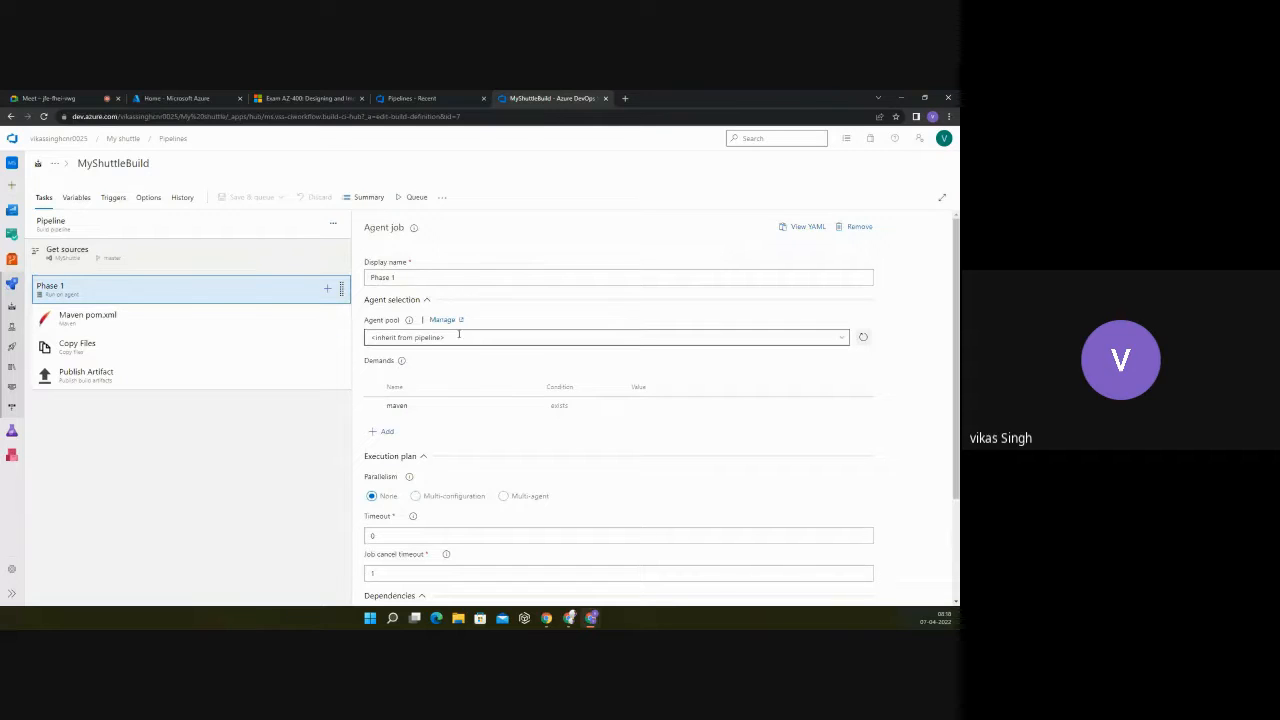
{"action": "scroll", "coordinate": [463, 335], "scroll_direction": "down", "scroll_amount": 1}
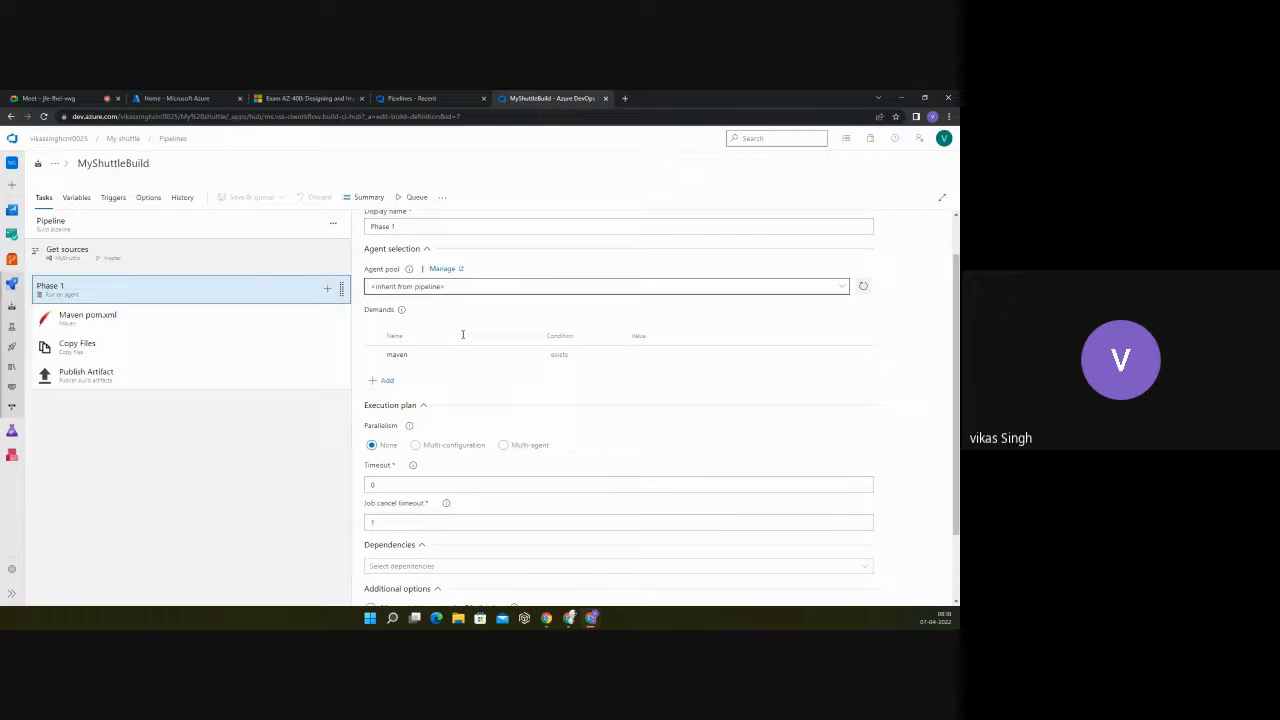
{"action": "double_click", "coordinate": [397, 356]}
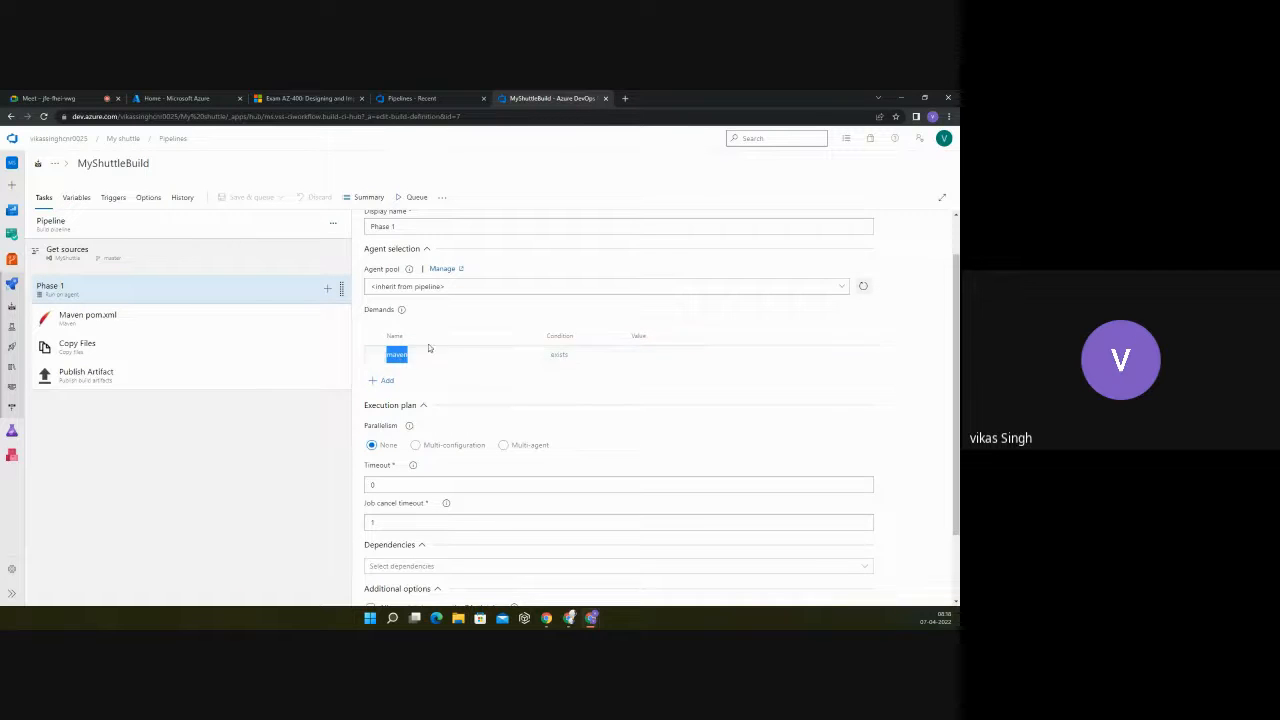
{"action": "left_click", "coordinate": [394, 360]}
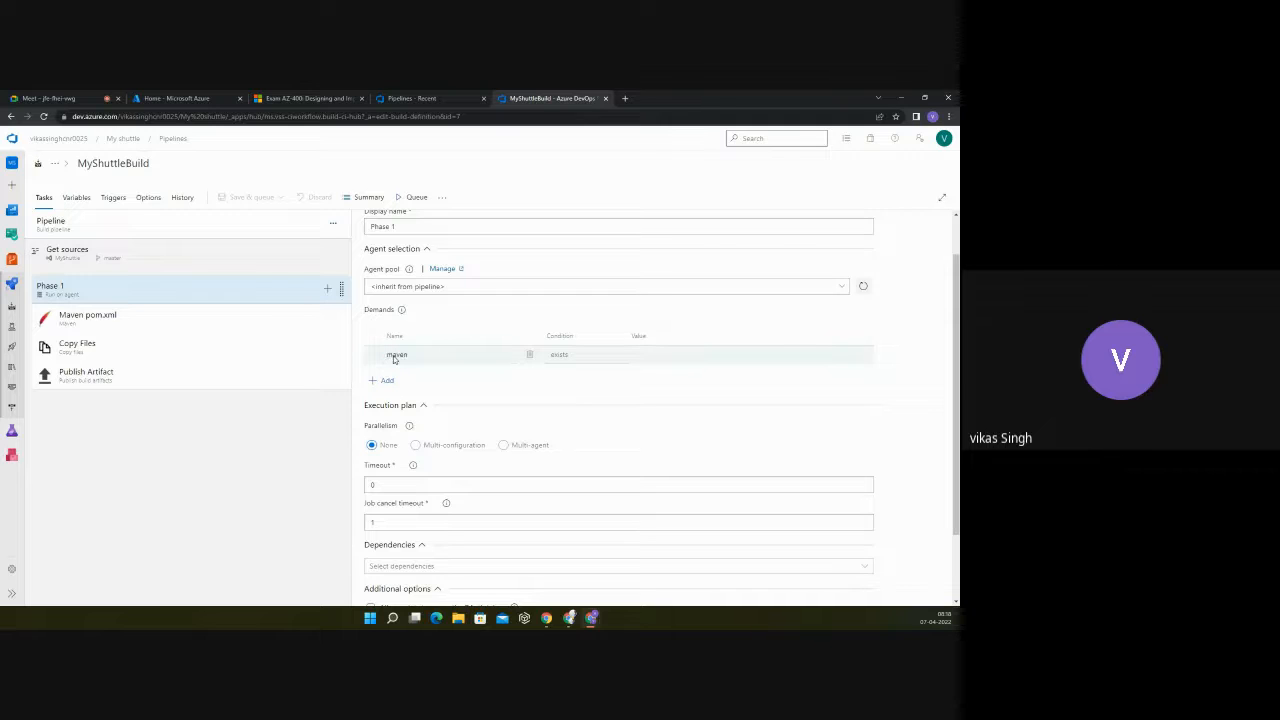
{"action": "scroll", "coordinate": [410, 350], "scroll_direction": "up", "scroll_amount": 1}
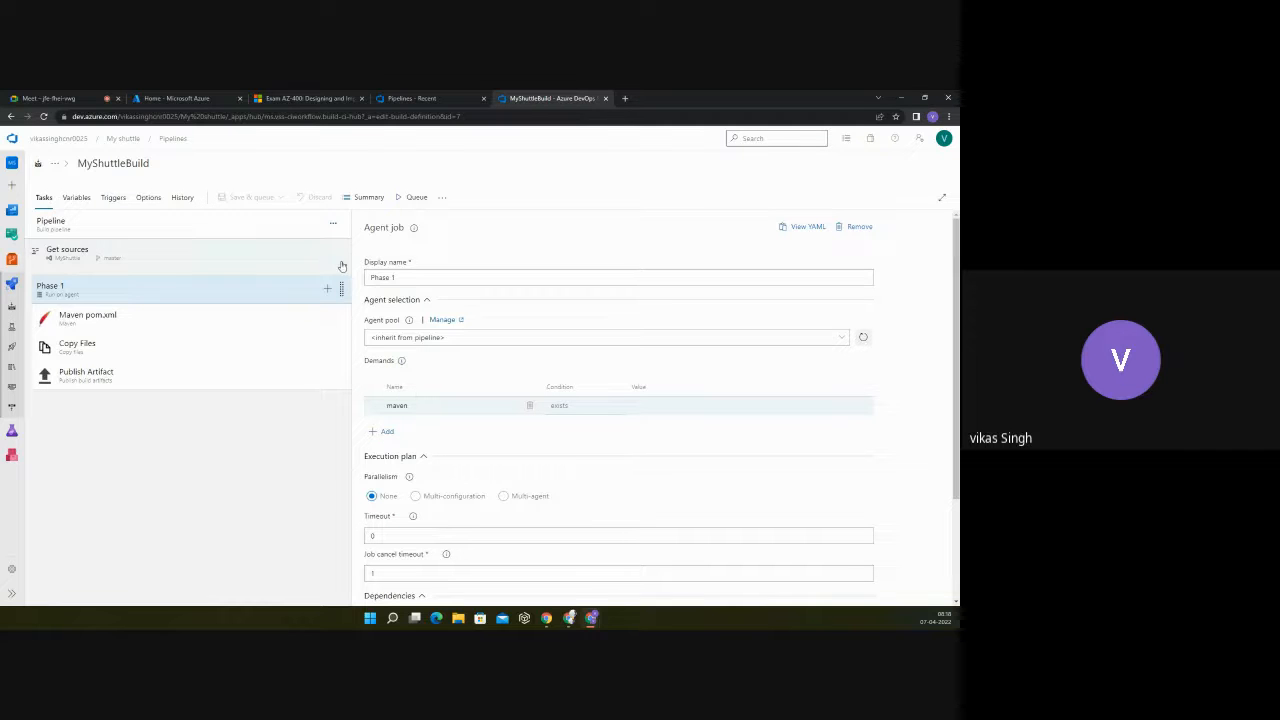
{"action": "left_click", "coordinate": [76, 230]}
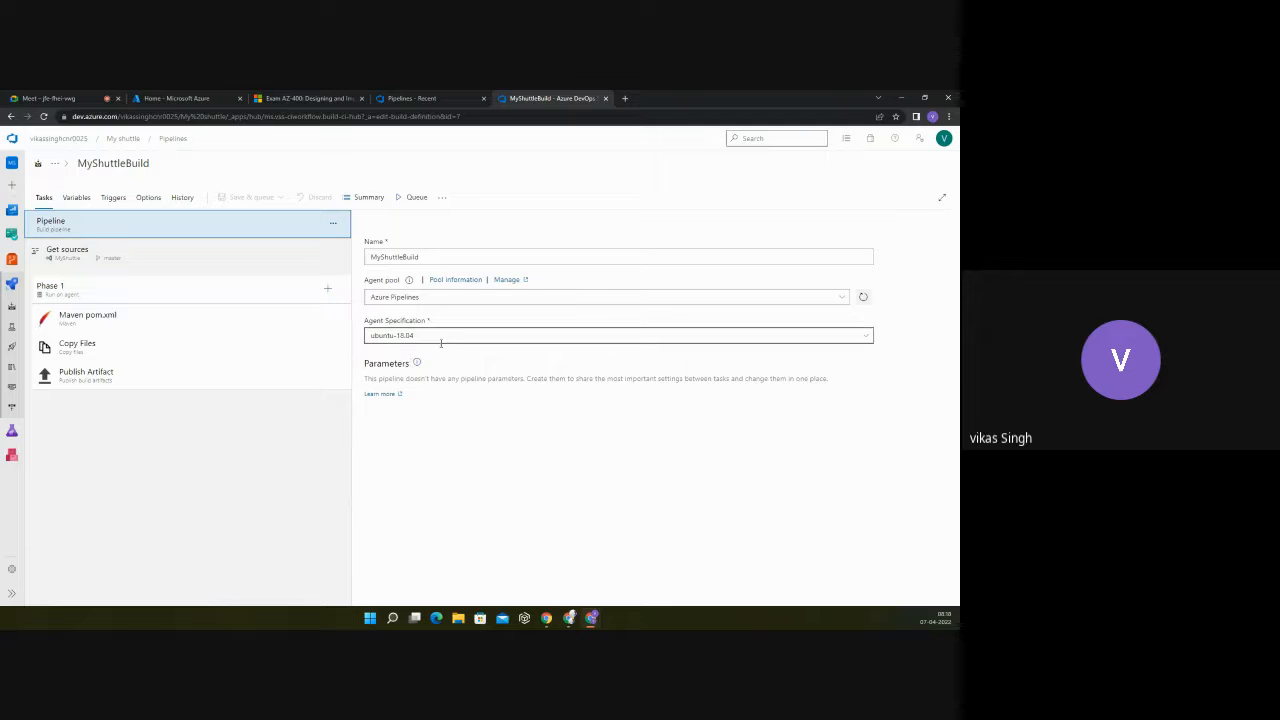
Step: Examine the execution plan of Phase 1 and read the help text for its Timeout setting
{"action": "left_click", "coordinate": [80, 292]}
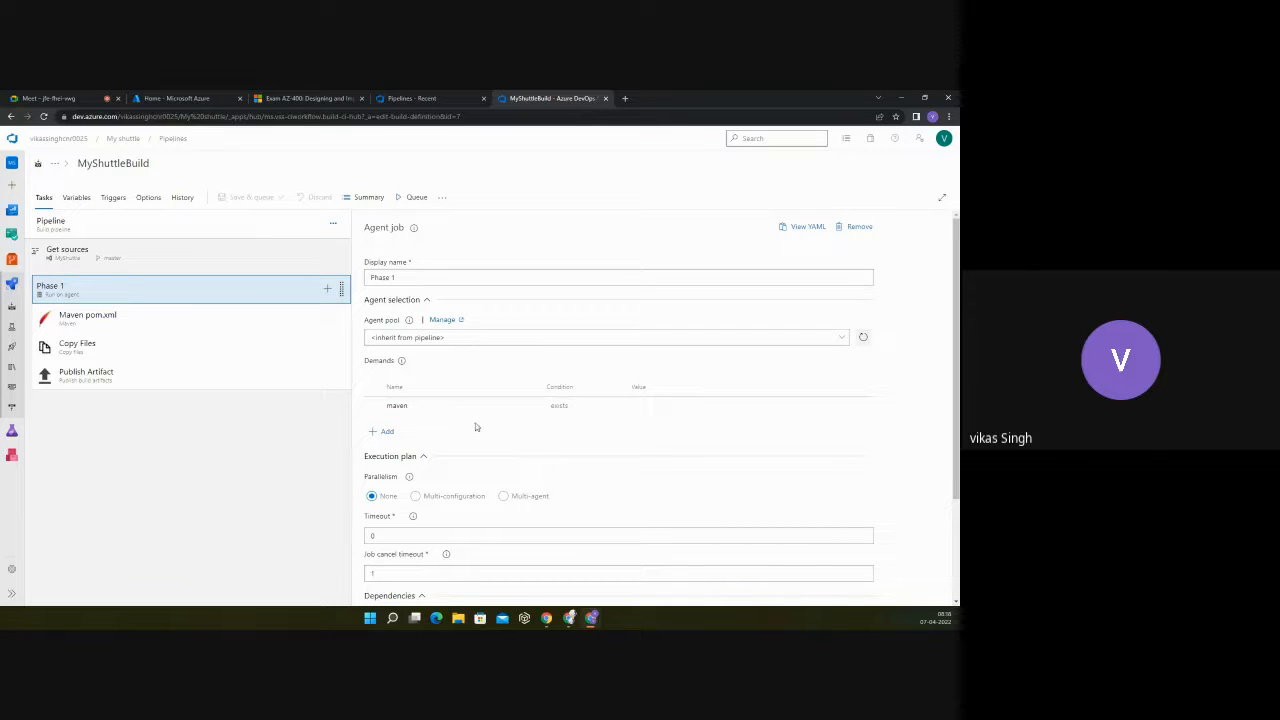
{"action": "scroll", "coordinate": [470, 427], "scroll_direction": "down", "scroll_amount": 1}
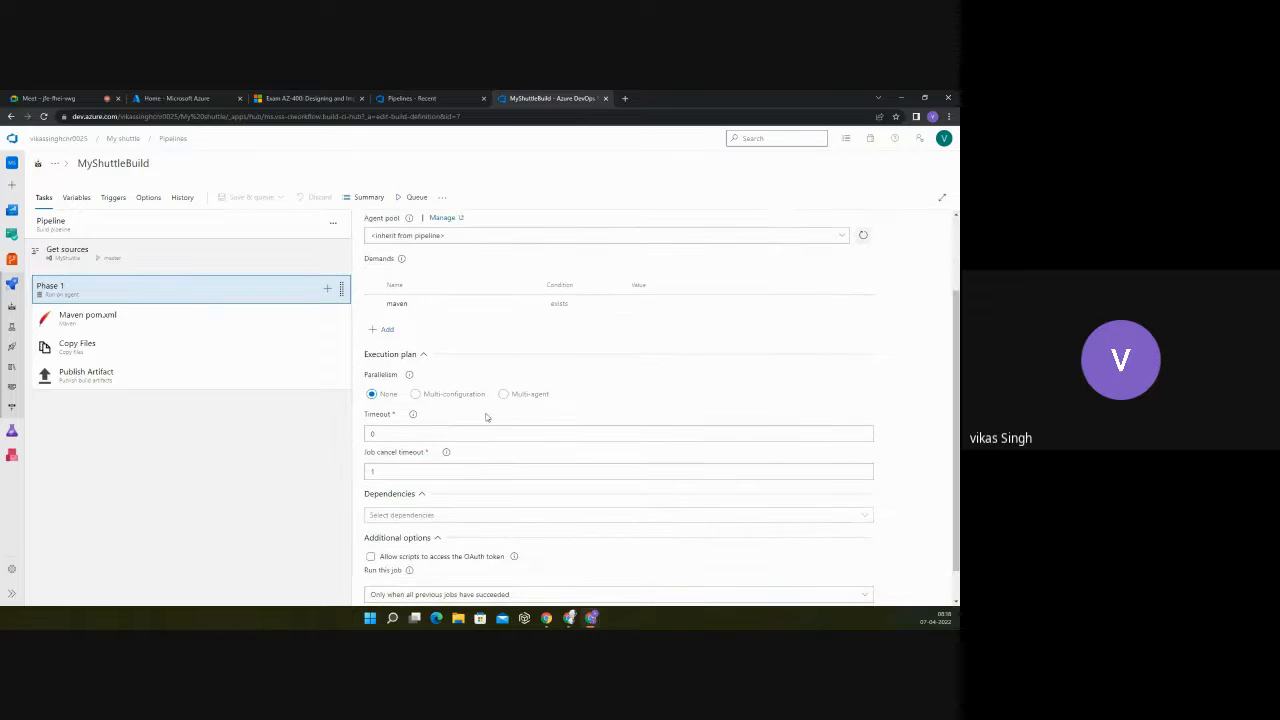
{"action": "left_click", "coordinate": [375, 432]}
{"action": "mouse_move", "coordinate": [414, 418]}
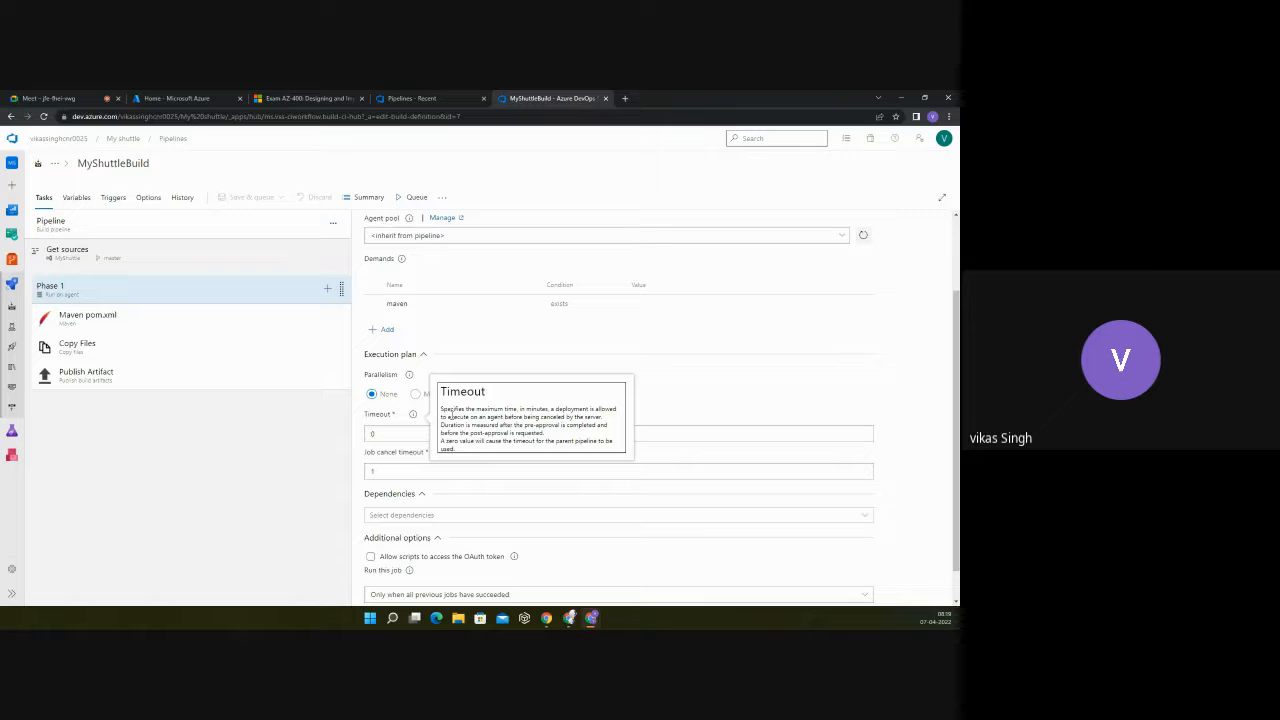
{"action": "left_click_drag", "start_coordinate": [440, 410], "coordinate": [604, 420]}
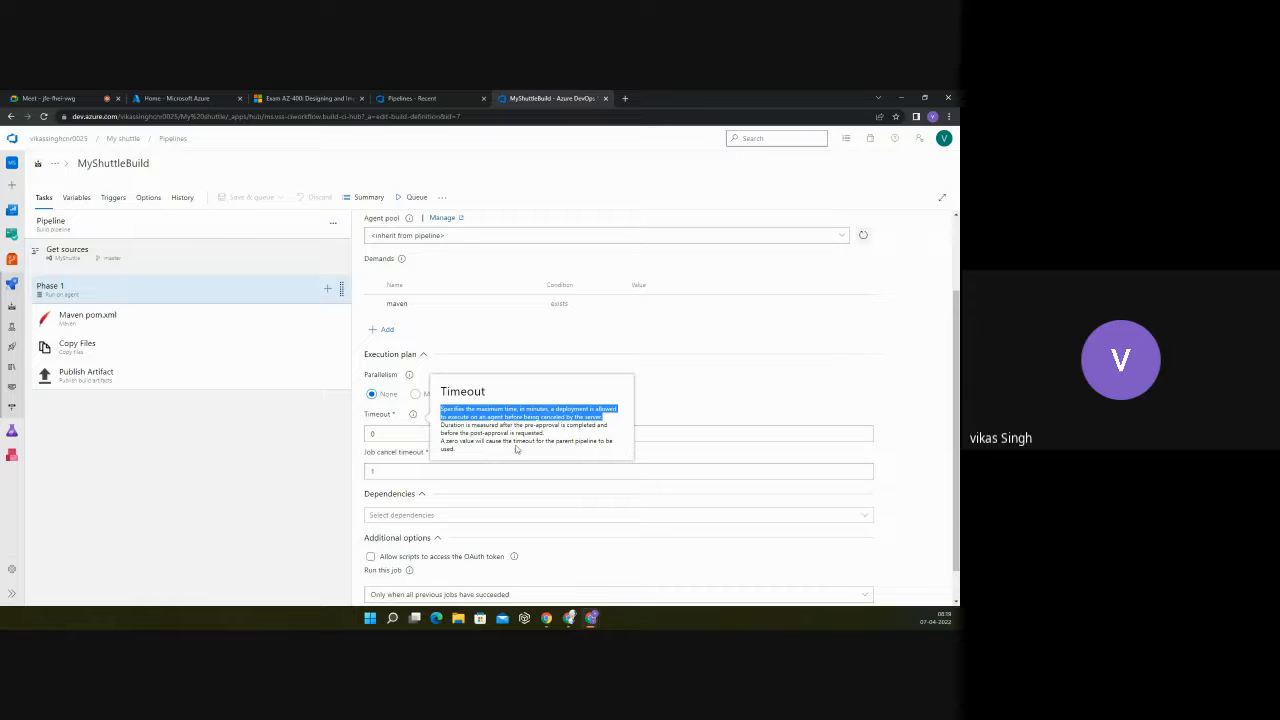
{"action": "left_click", "coordinate": [595, 449]}
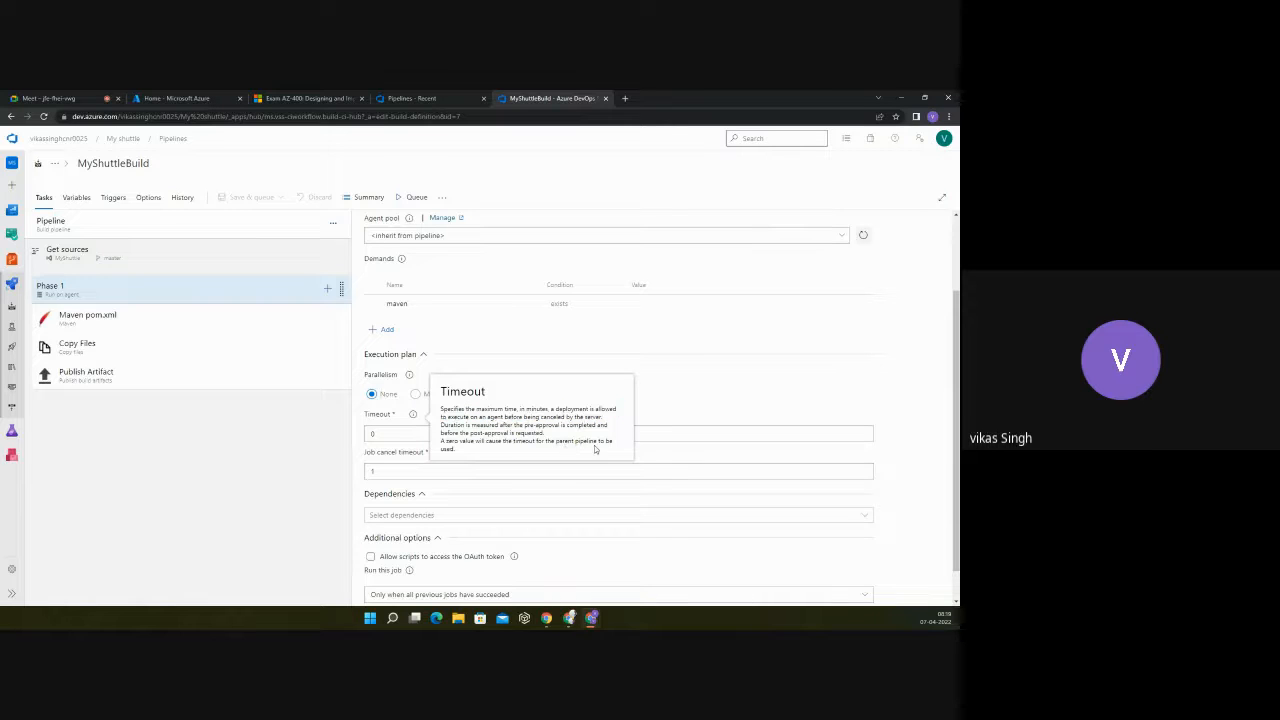
{"action": "left_click_drag", "start_coordinate": [441, 440], "coordinate": [455, 449]}
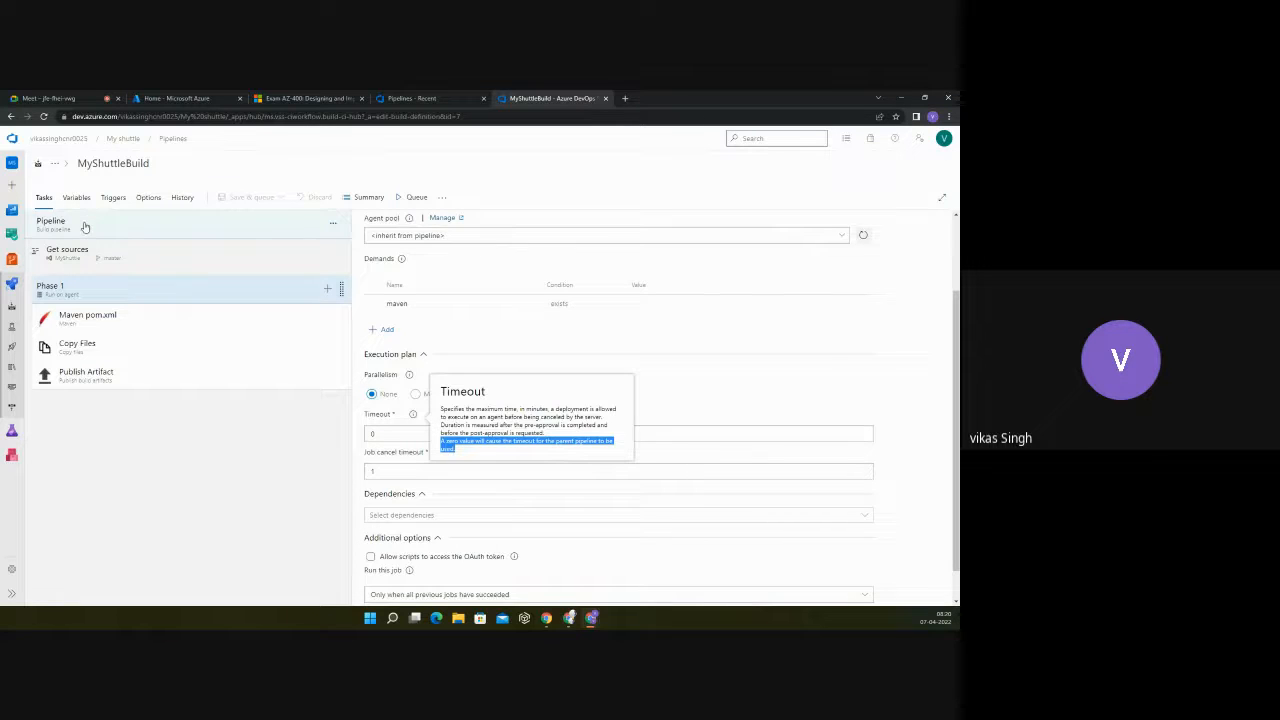
Step: Read the help text for Phase 1's Job cancel timeout setting and check which dependencies the job offers
{"action": "left_click", "coordinate": [140, 226]}
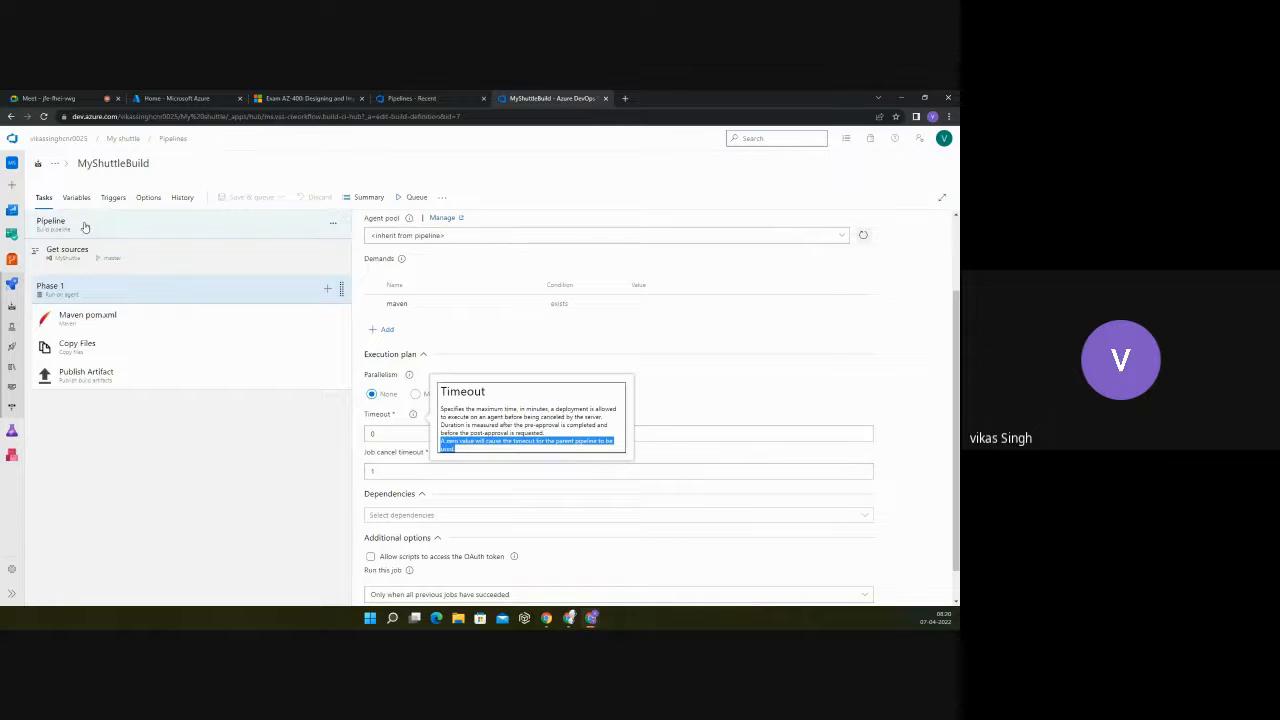
{"action": "left_click", "coordinate": [149, 318]}
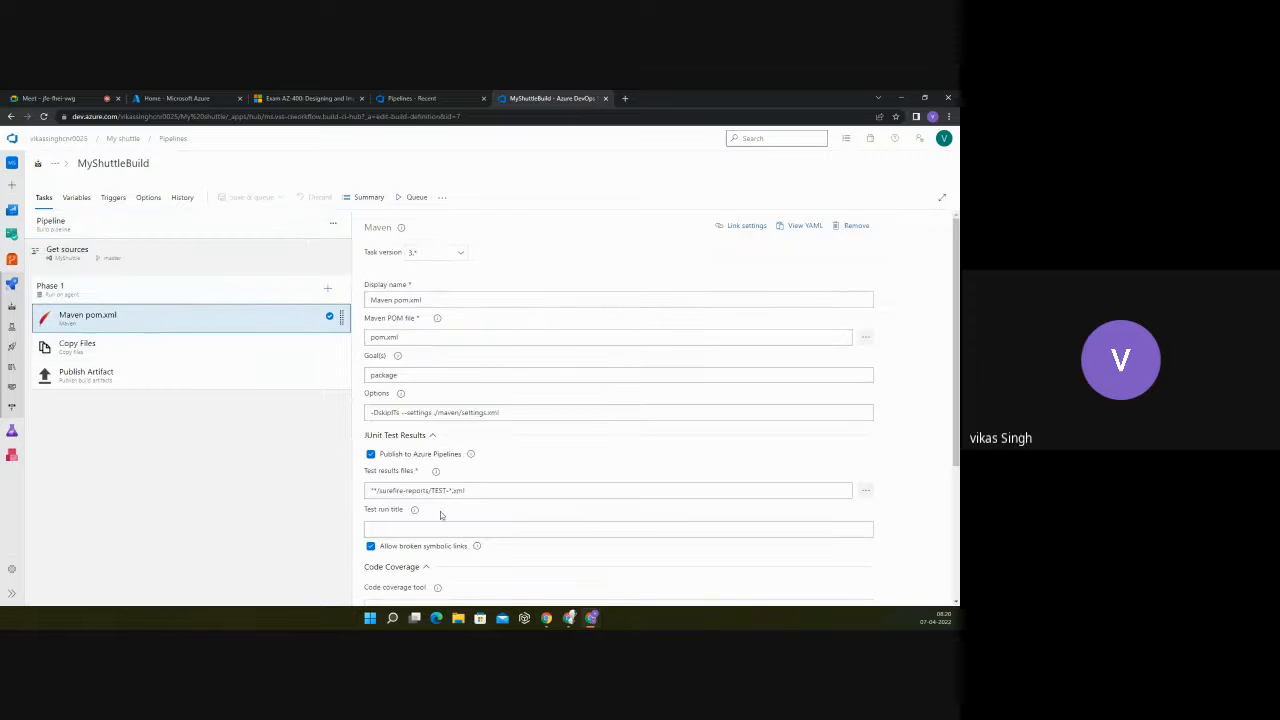
{"action": "left_click", "coordinate": [110, 290]}
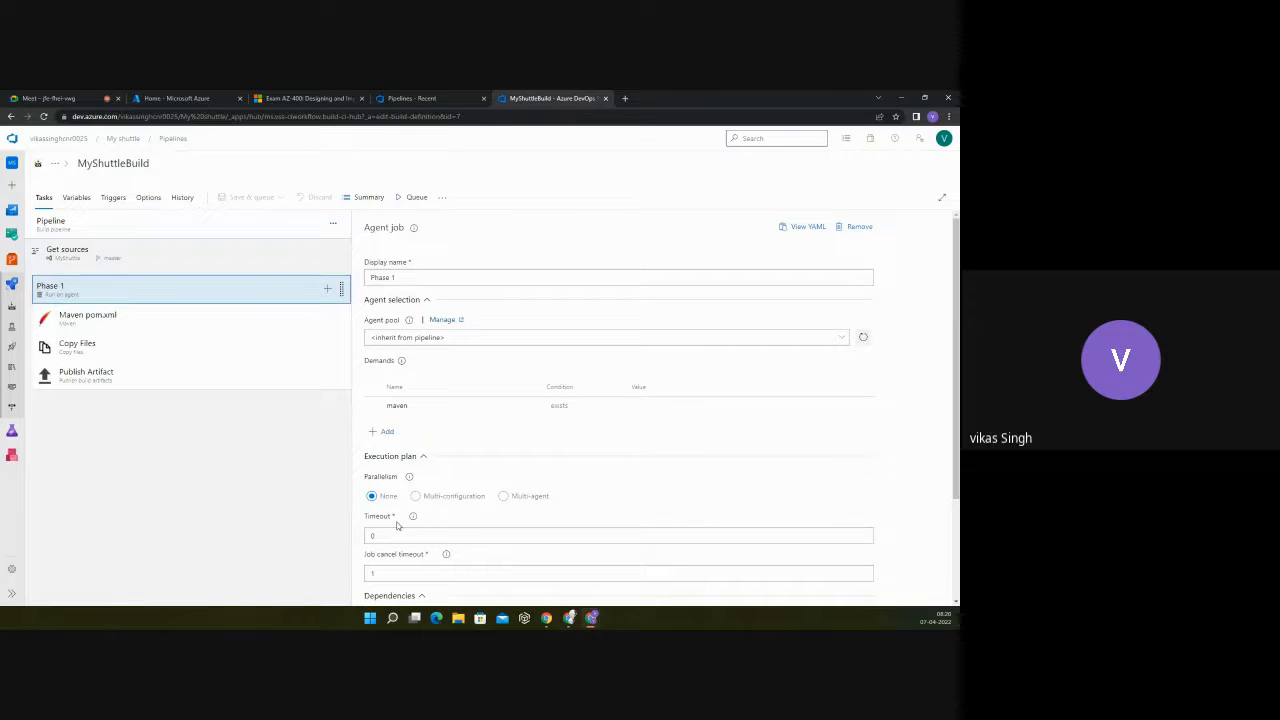
{"action": "scroll", "coordinate": [562, 514], "scroll_direction": "down", "scroll_amount": 3}
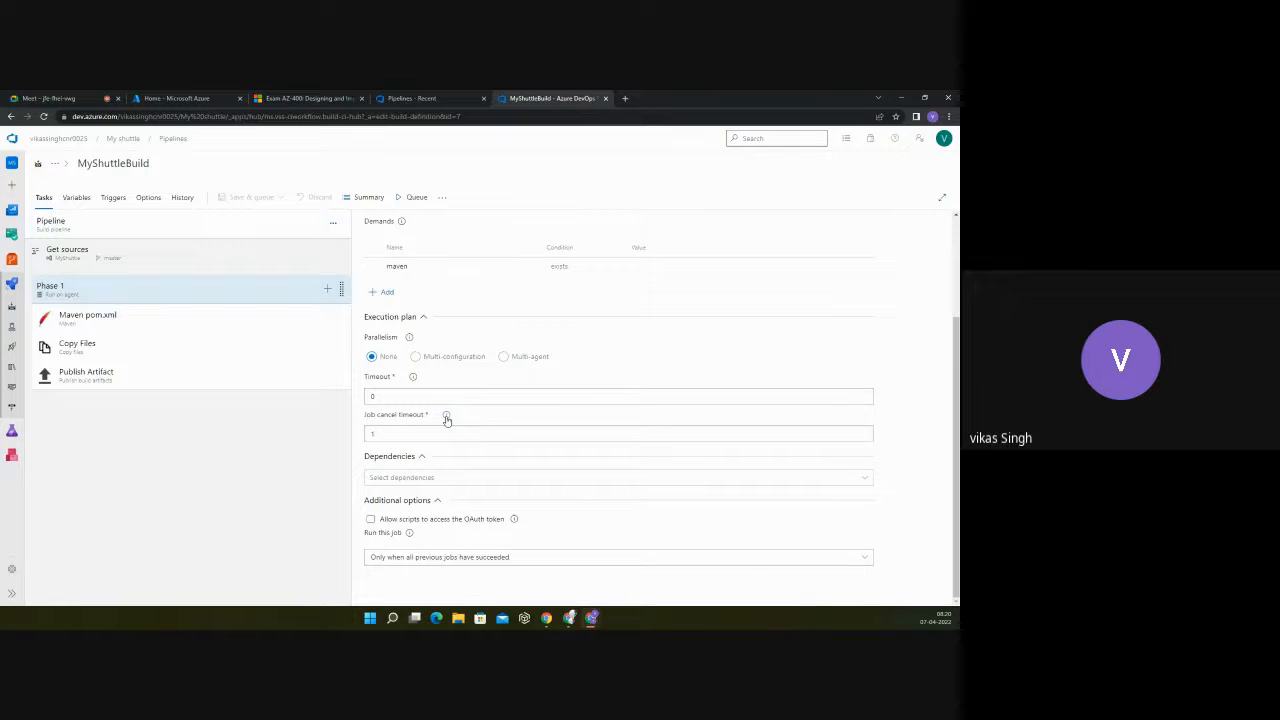
{"action": "mouse_move", "coordinate": [446, 419]}
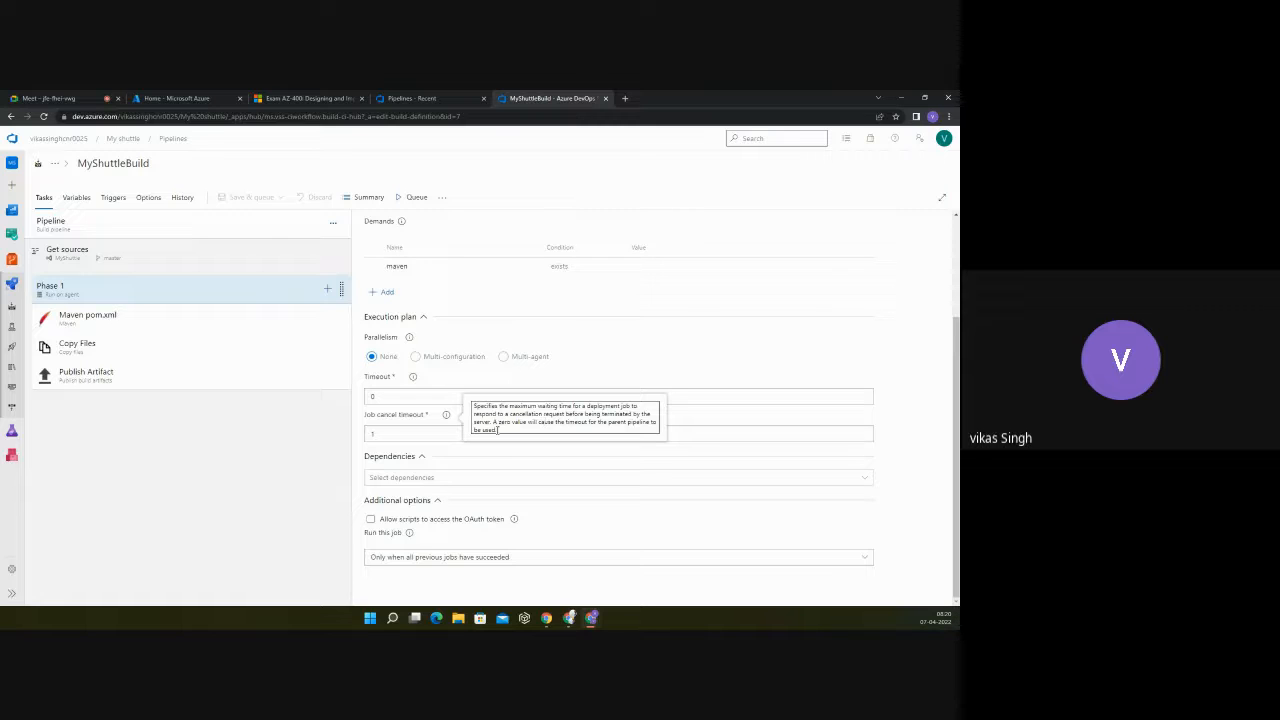
{"action": "left_click_drag", "start_coordinate": [497, 430], "coordinate": [475, 407]}
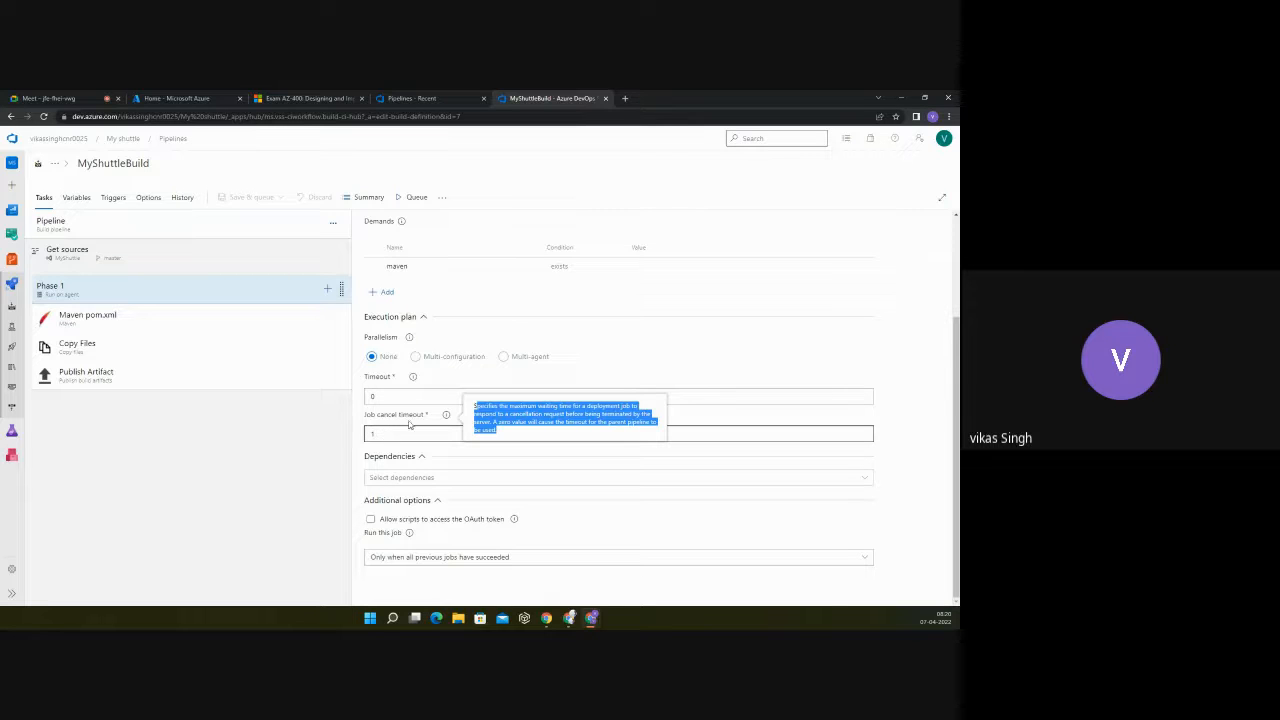
{"action": "left_click", "coordinate": [448, 379]}
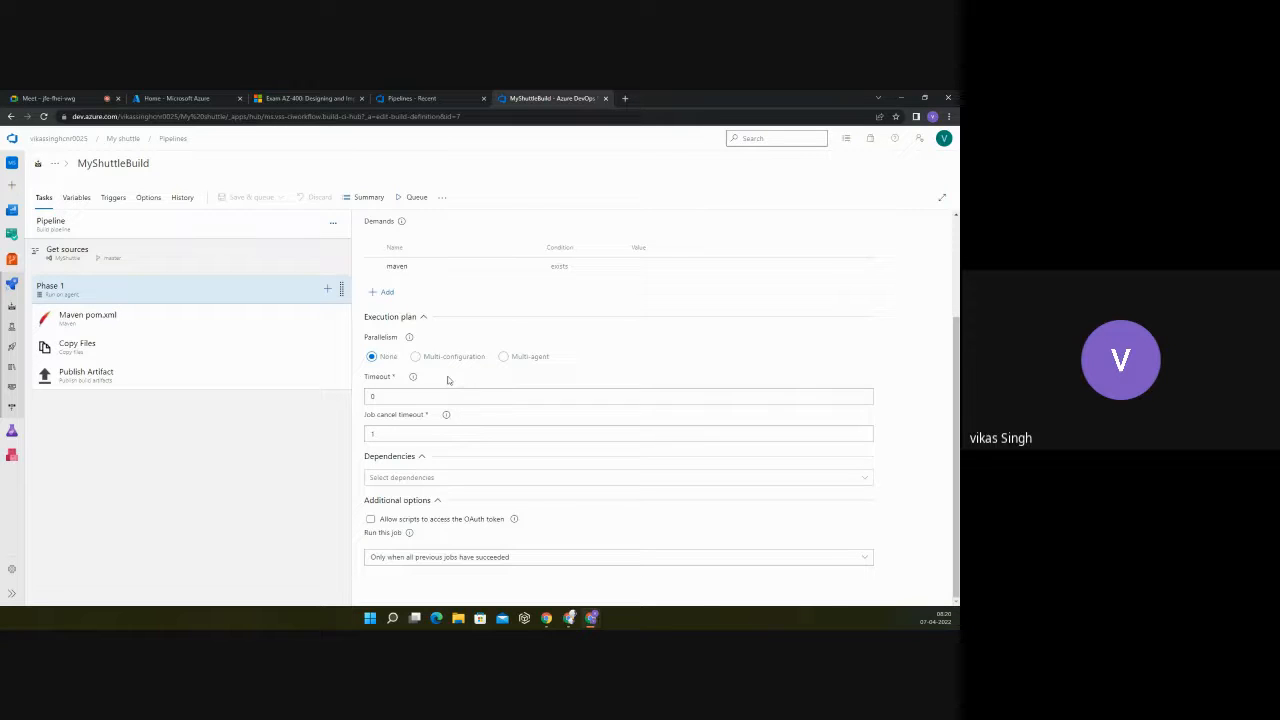
{"action": "left_click", "coordinate": [422, 481]}
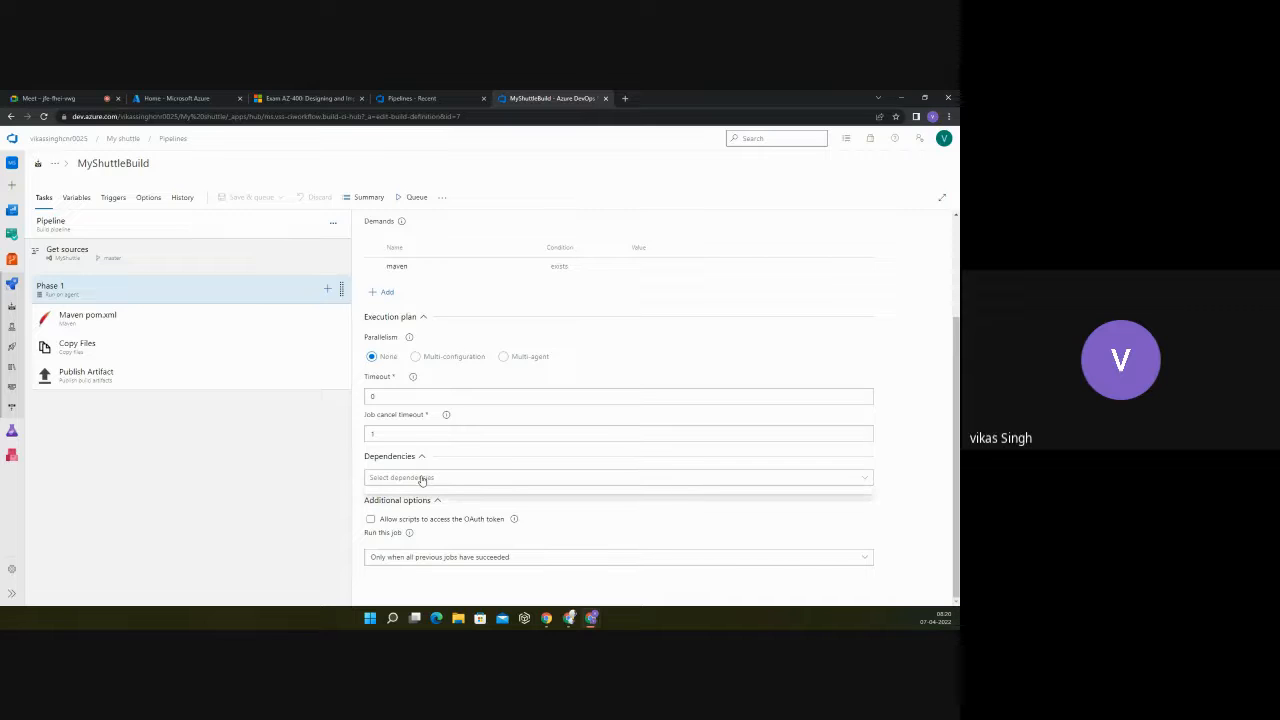
{"action": "left_click", "coordinate": [421, 479]}
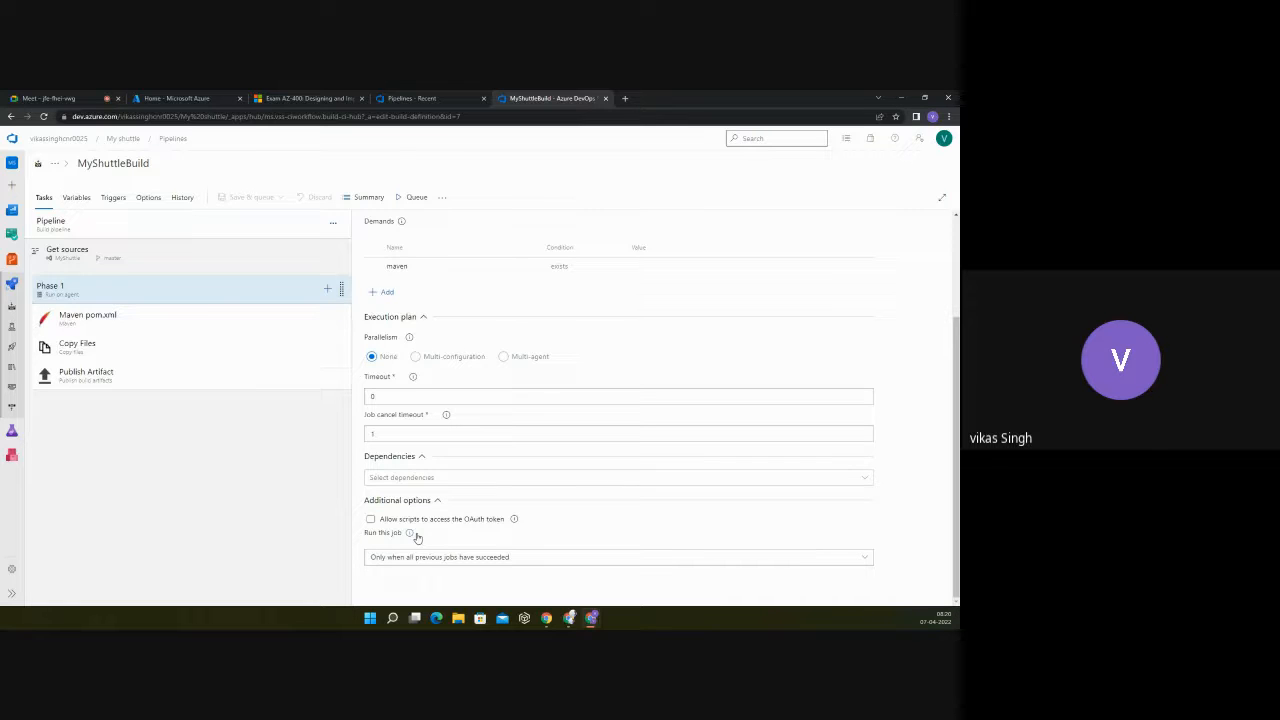
Step: Open the documentation for the Maven pom.xml task and highlight its whole YAML snippet
{"action": "left_click", "coordinate": [146, 326]}
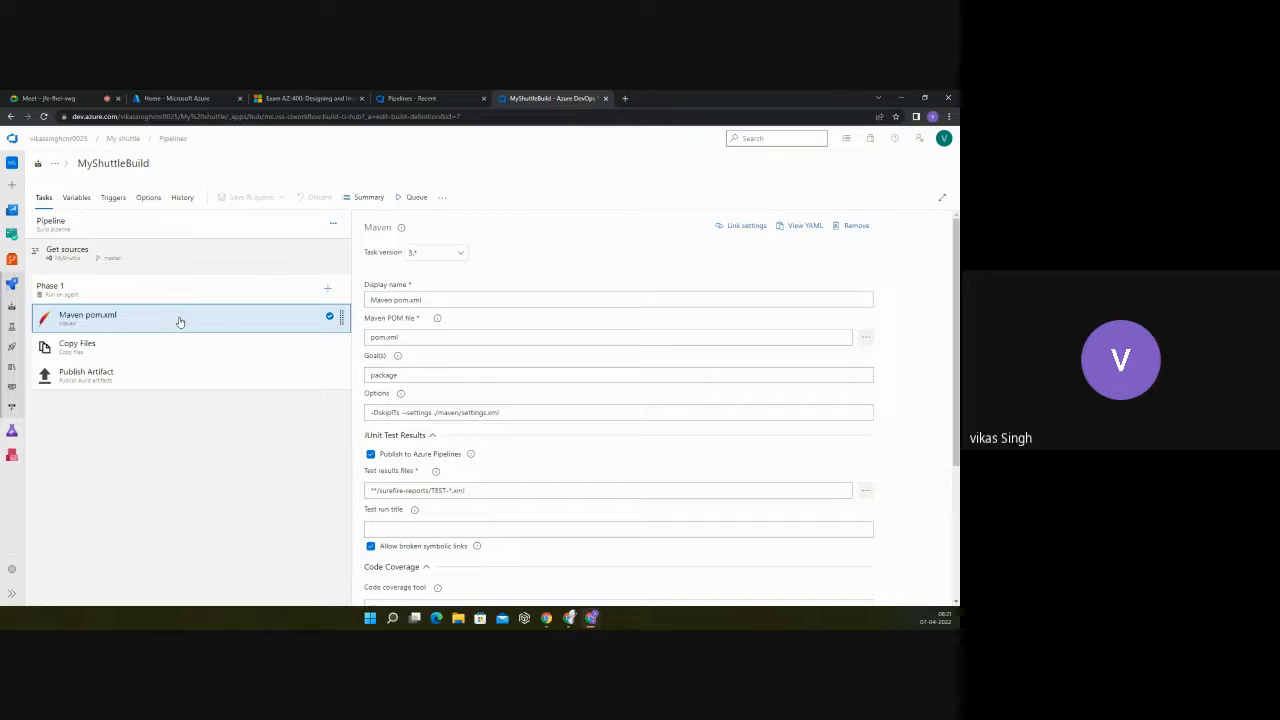
{"action": "mouse_move", "coordinate": [401, 229]}
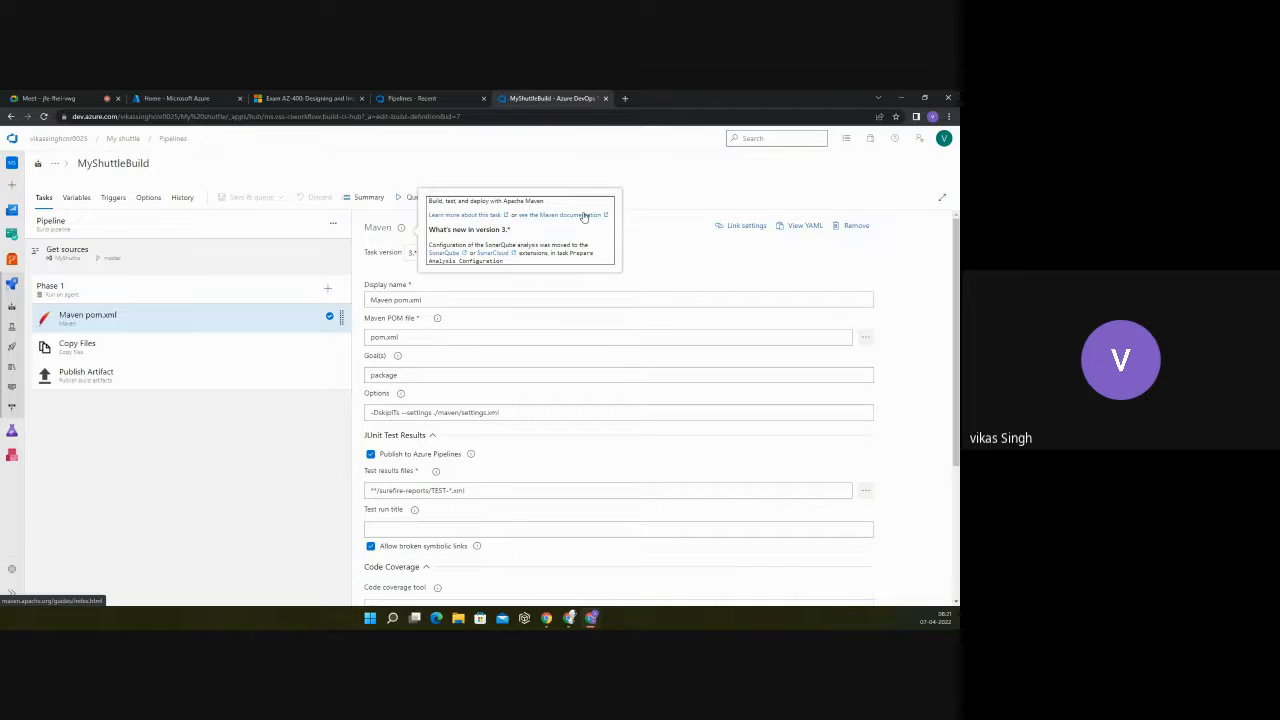
{"action": "left_click", "coordinate": [467, 214]}
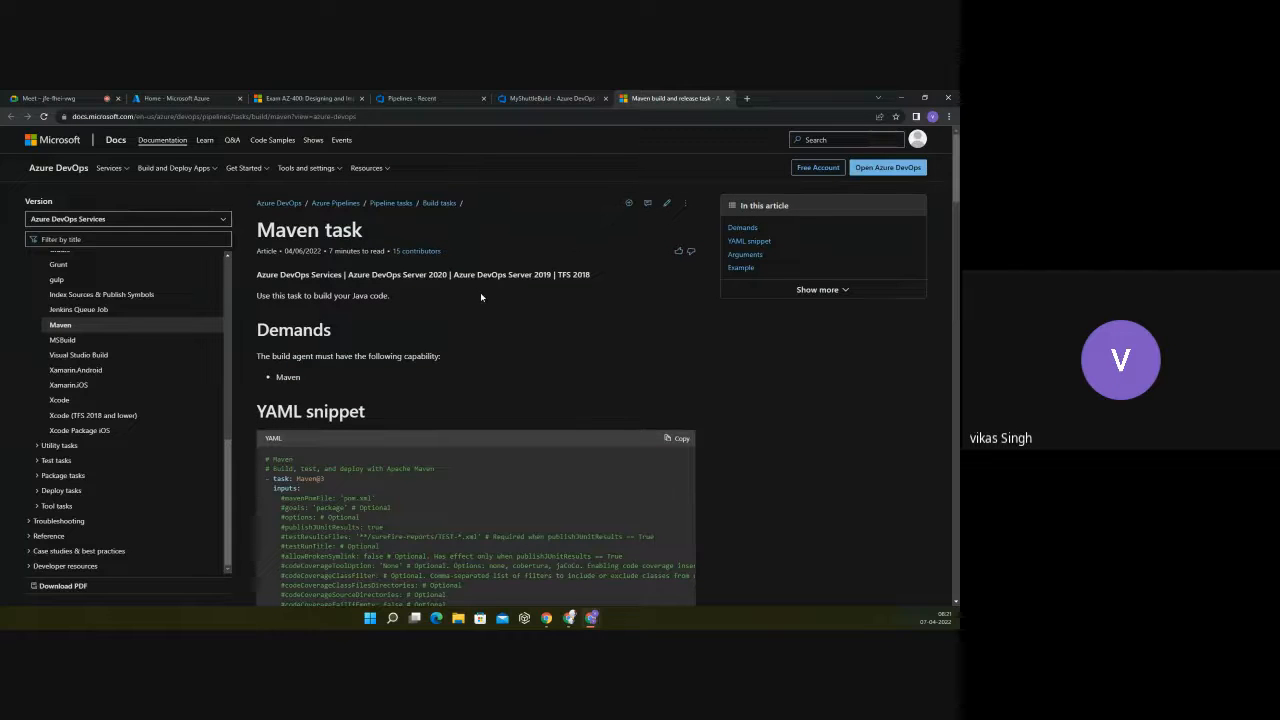
{"action": "scroll", "coordinate": [480, 294], "scroll_direction": "down", "scroll_amount": 1}
{"action": "scroll", "coordinate": [480, 296], "scroll_direction": "down", "scroll_amount": 5}
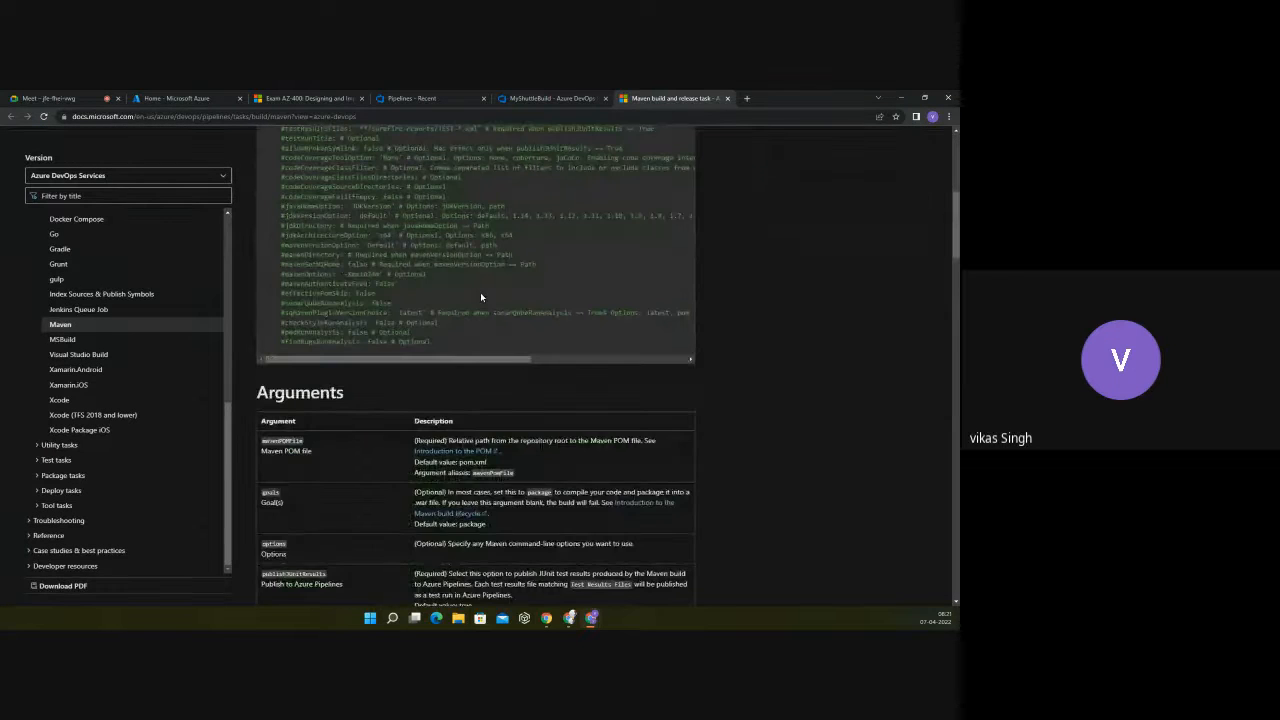
{"action": "scroll", "coordinate": [480, 296], "scroll_direction": "up", "scroll_amount": 3}
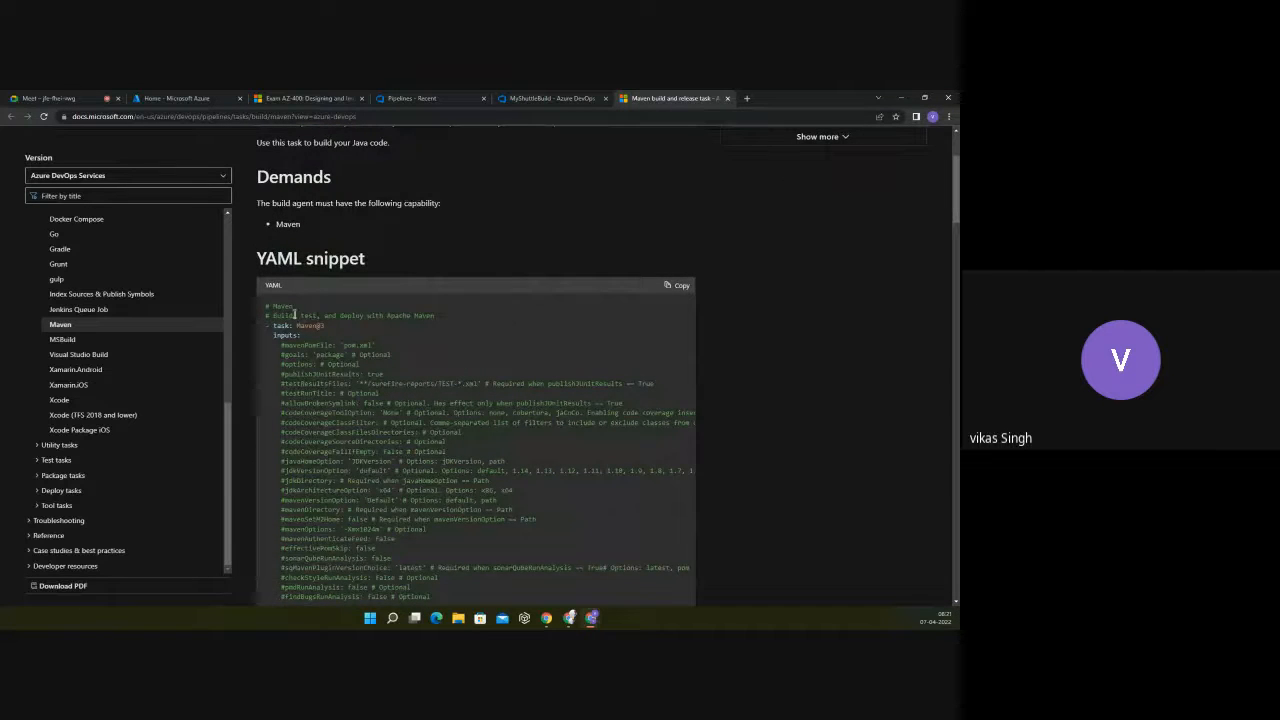
{"action": "scroll", "coordinate": [294, 314], "scroll_direction": "down", "scroll_amount": 1}
{"action": "left_click_drag", "start_coordinate": [266, 257], "coordinate": [453, 551]}
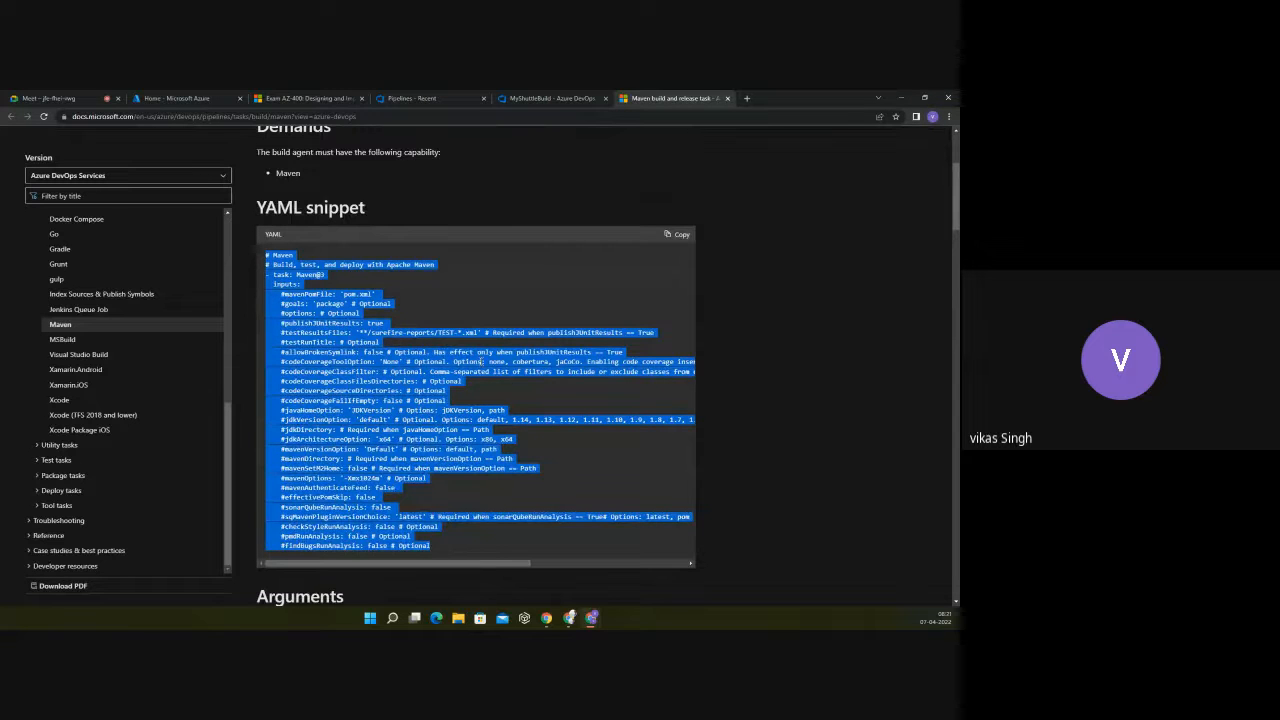
Step: Read through the Maven task's Arguments table, example and FAQ in the documentation
{"action": "scroll", "coordinate": [485, 305], "scroll_direction": "down", "scroll_amount": 3}
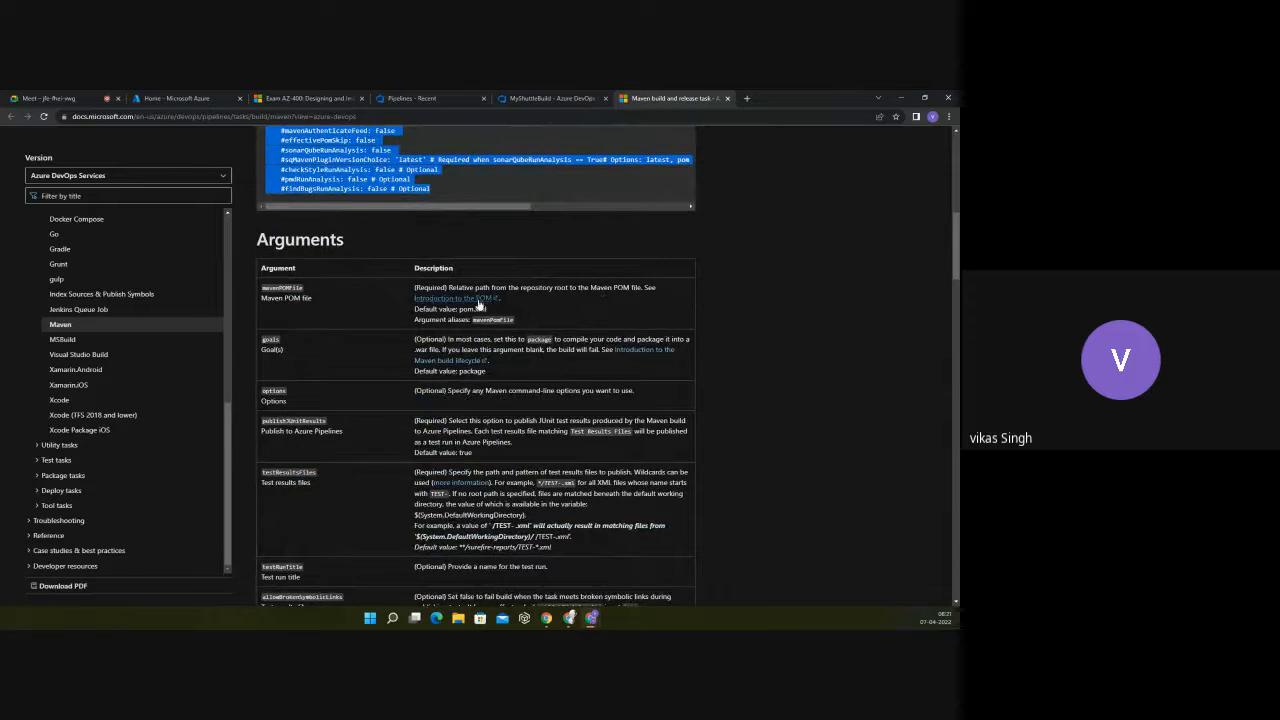
{"action": "scroll", "coordinate": [400, 306], "scroll_direction": "down", "scroll_amount": 1}
{"action": "scroll", "coordinate": [309, 306], "scroll_direction": "down", "scroll_amount": 10}
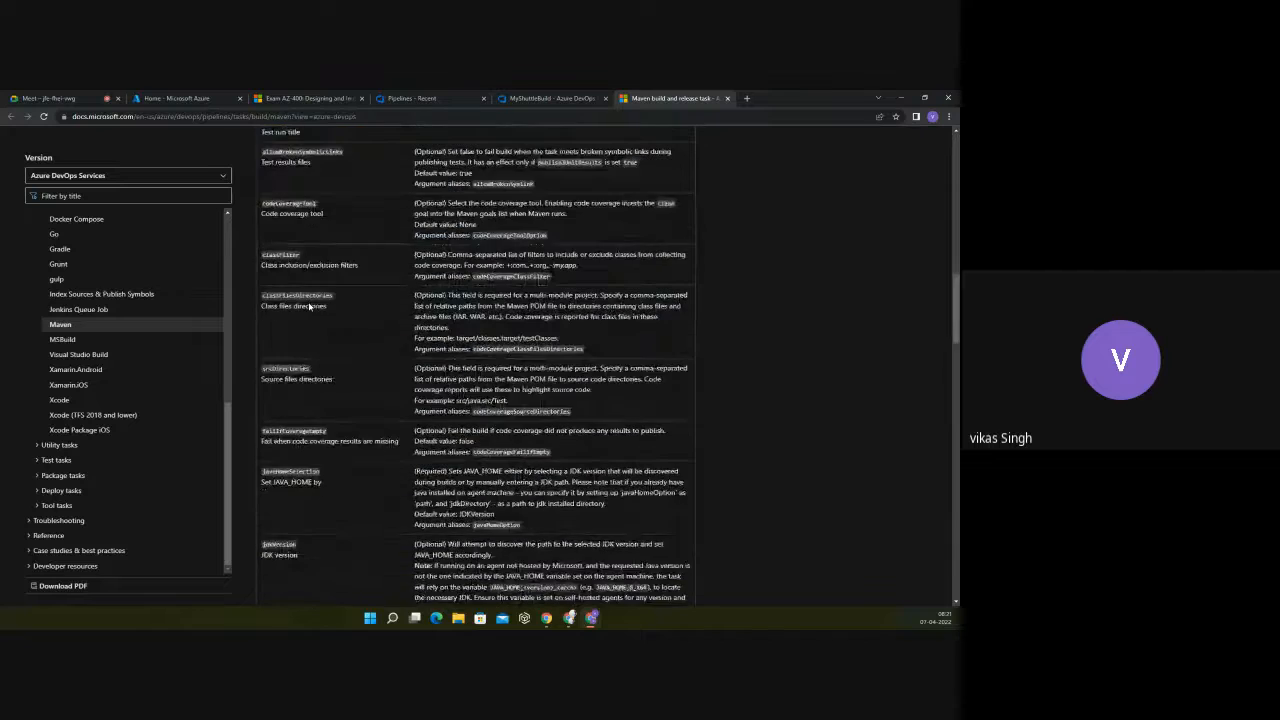
{"action": "scroll", "coordinate": [309, 306], "scroll_direction": "down", "scroll_amount": 6}
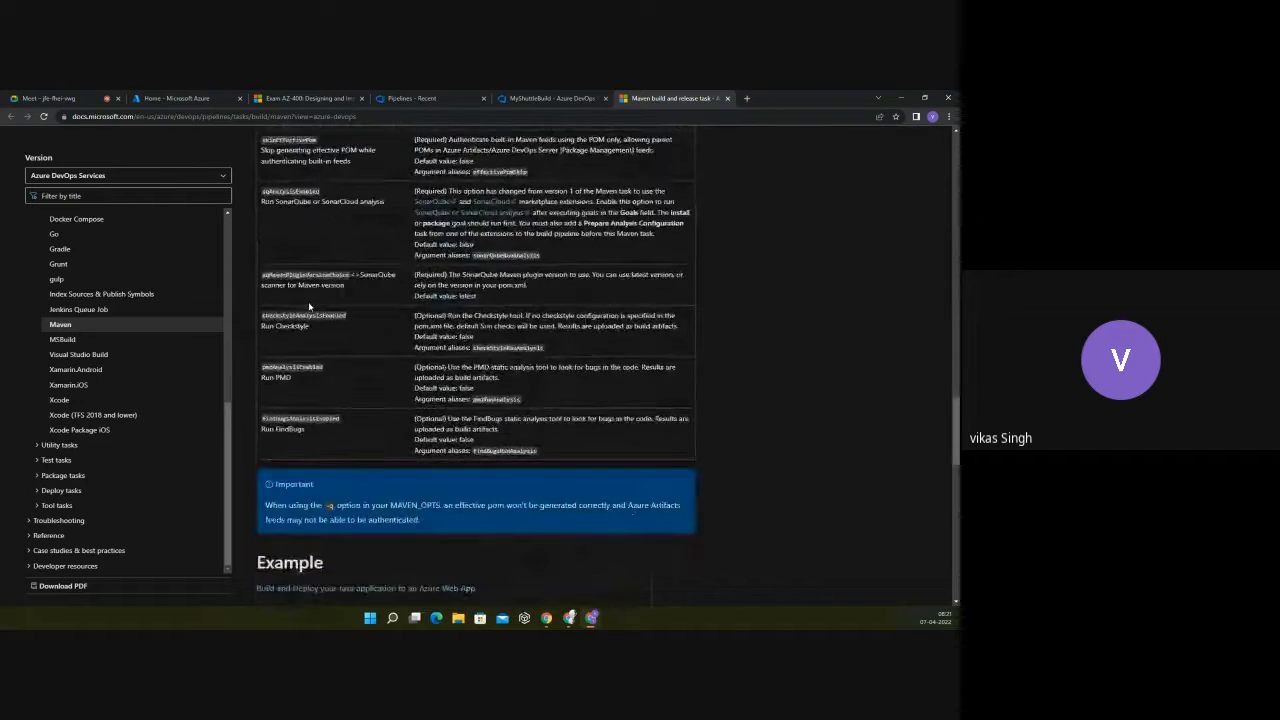
{"action": "scroll", "coordinate": [309, 306], "scroll_direction": "down", "scroll_amount": 6}
{"action": "scroll", "coordinate": [309, 306], "scroll_direction": "down", "scroll_amount": 5}
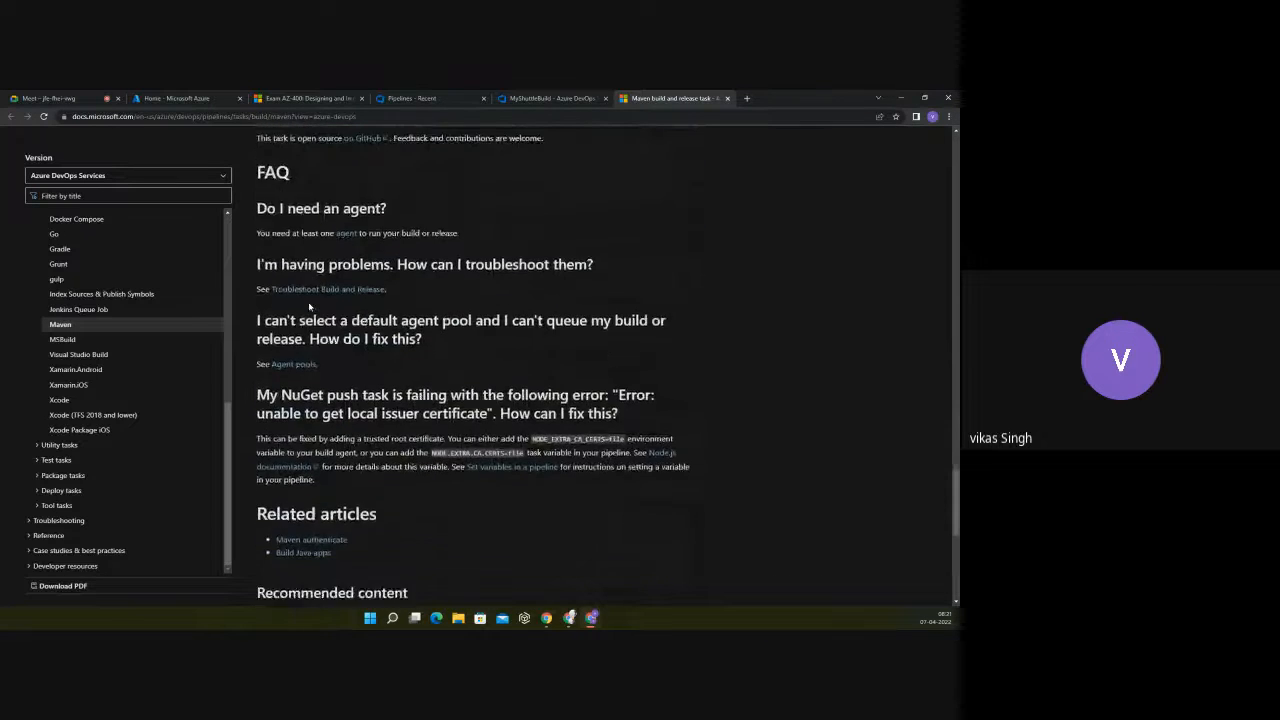
{"action": "scroll", "coordinate": [363, 237], "scroll_direction": "up", "scroll_amount": 4}
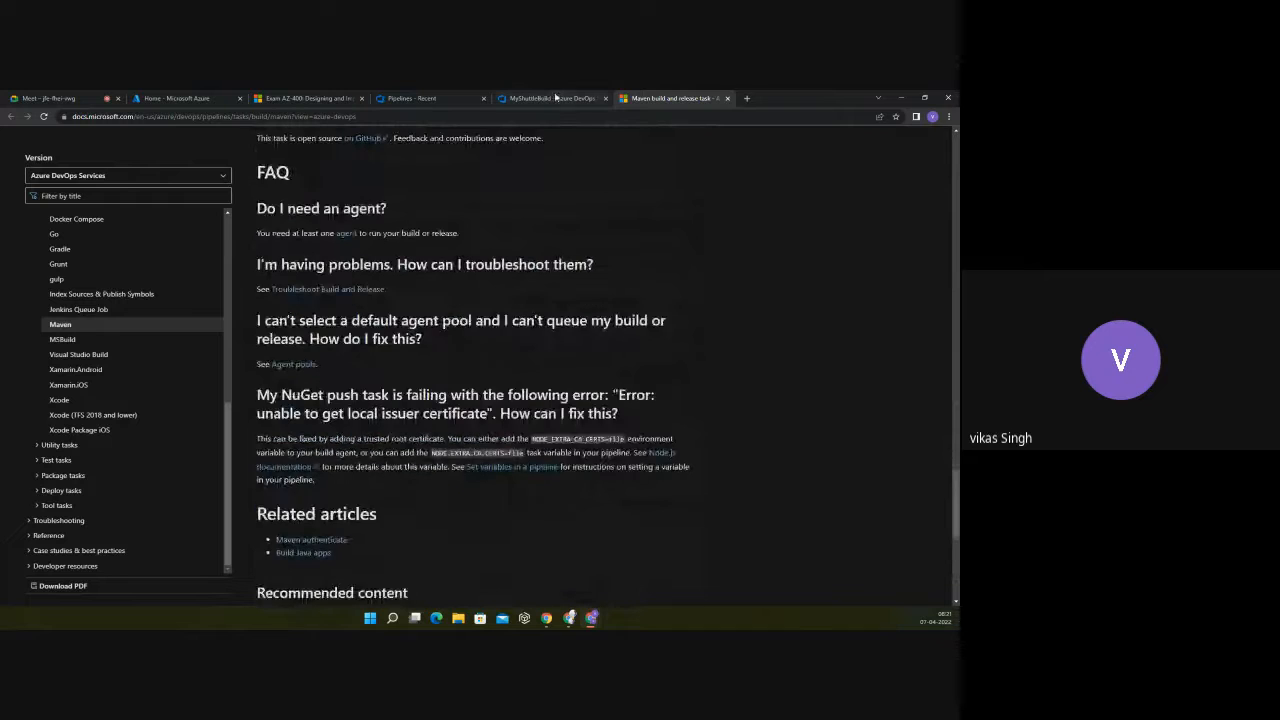
Step: Return to the MyShuttleBuild pipeline and browse the repository for the Maven POM file without changing the path
{"action": "left_click", "coordinate": [548, 98]}
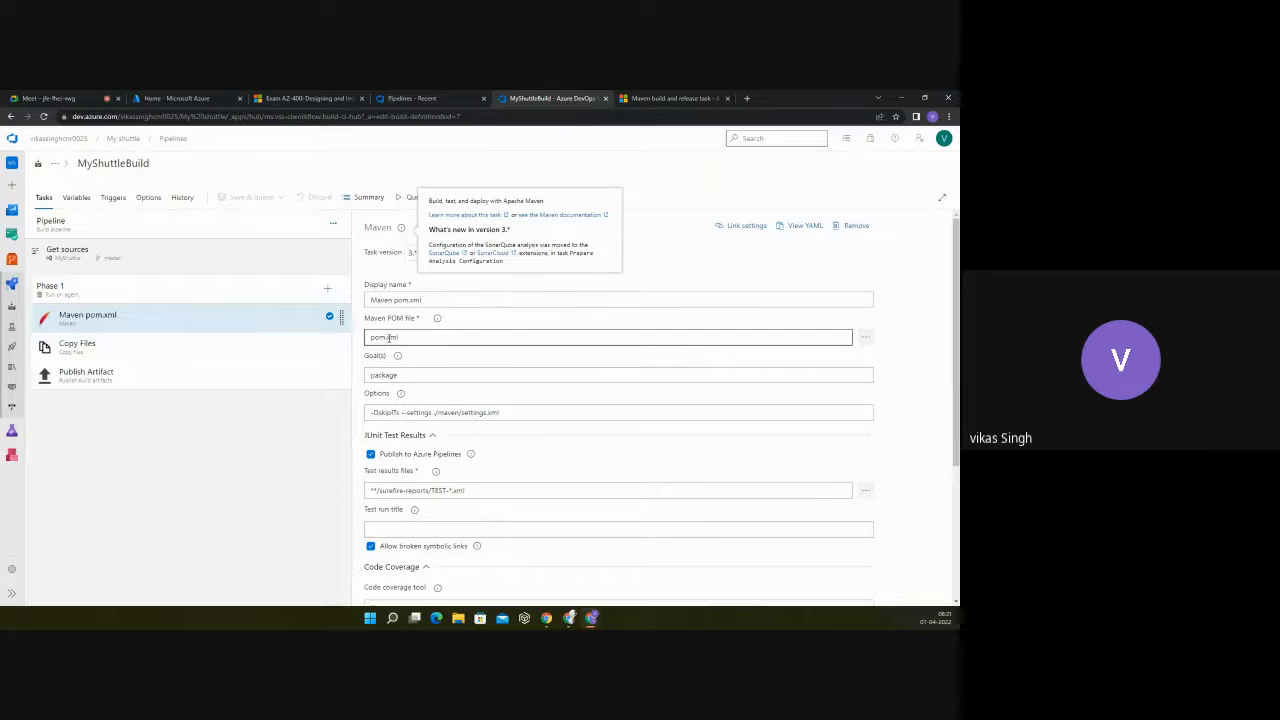
{"action": "left_click", "coordinate": [865, 331]}
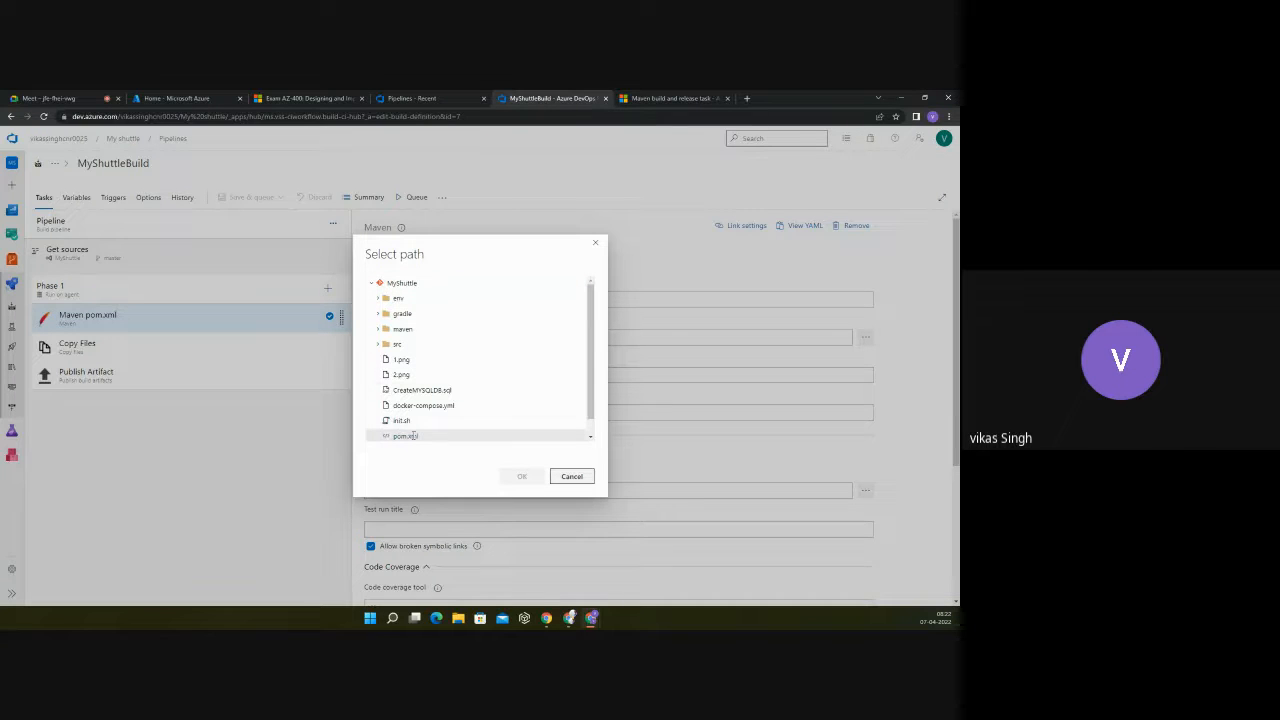
{"action": "left_click", "coordinate": [578, 476]}
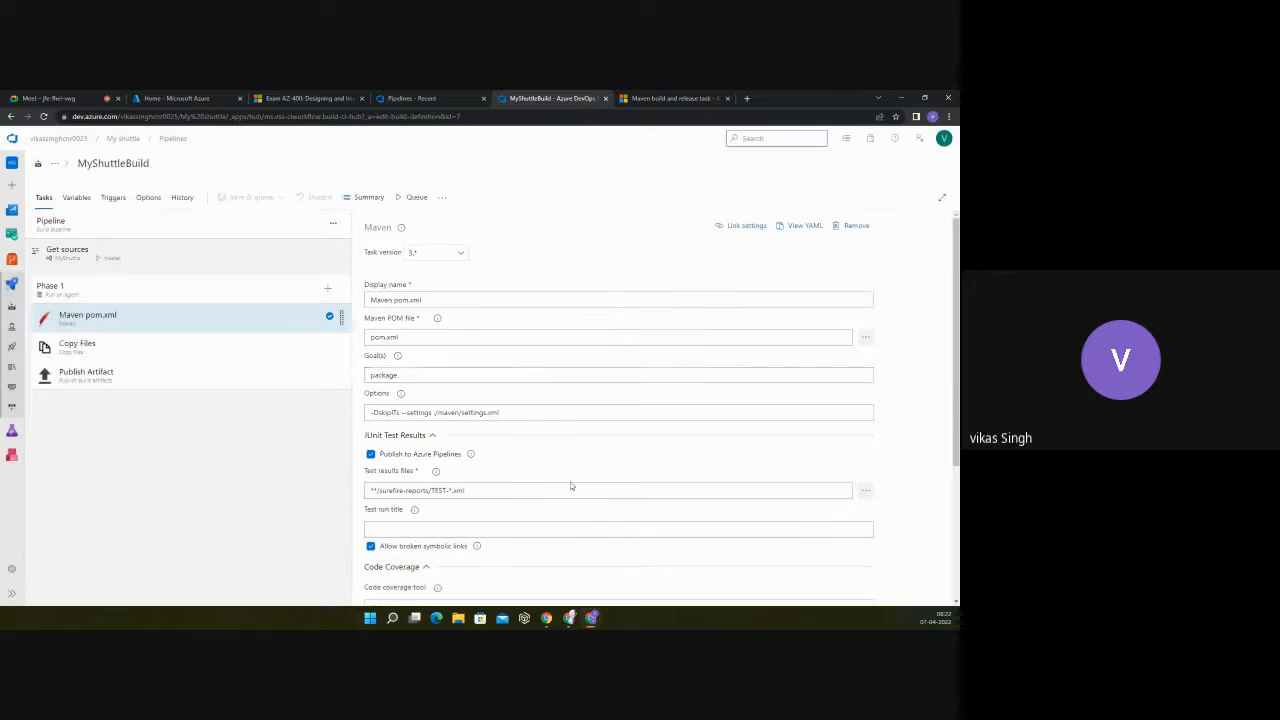
Step: Examine the Maven task's JUnit test results, code coverage and code analysis settings, and recheck its POM file setting
{"action": "scroll", "coordinate": [488, 356], "scroll_direction": "down", "scroll_amount": 1}
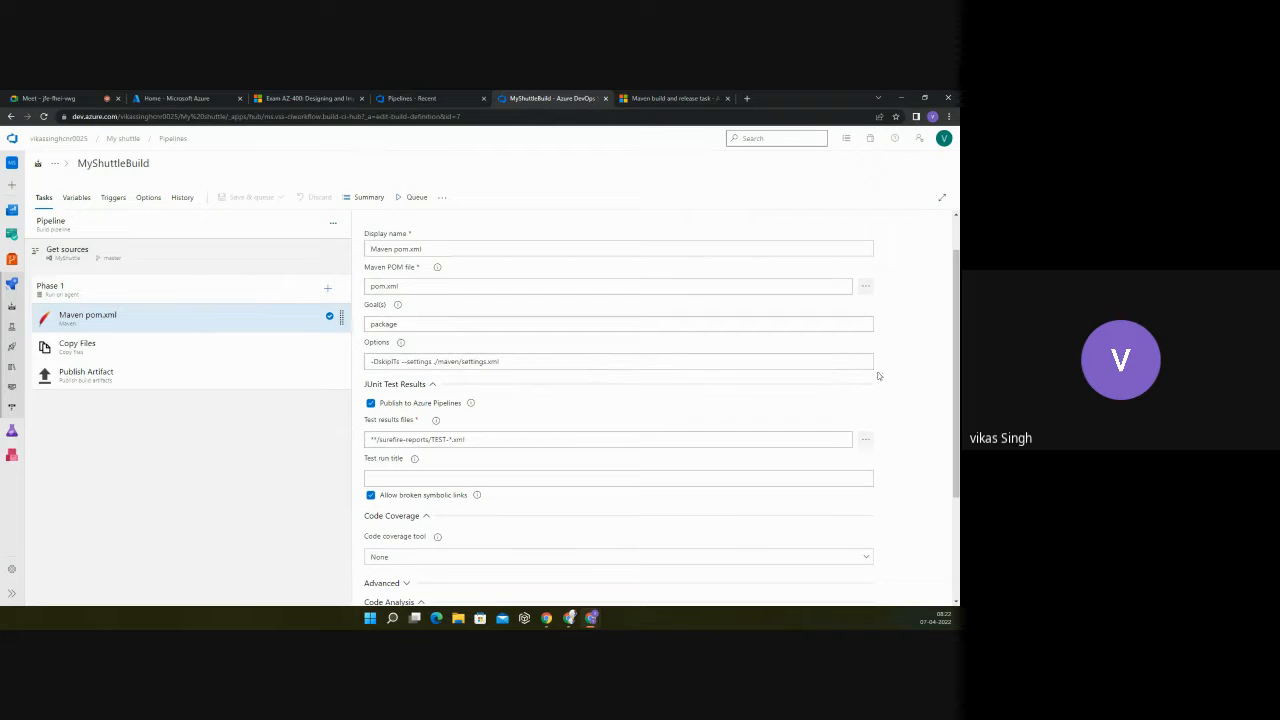
{"action": "scroll", "coordinate": [527, 410], "scroll_direction": "down", "scroll_amount": 1}
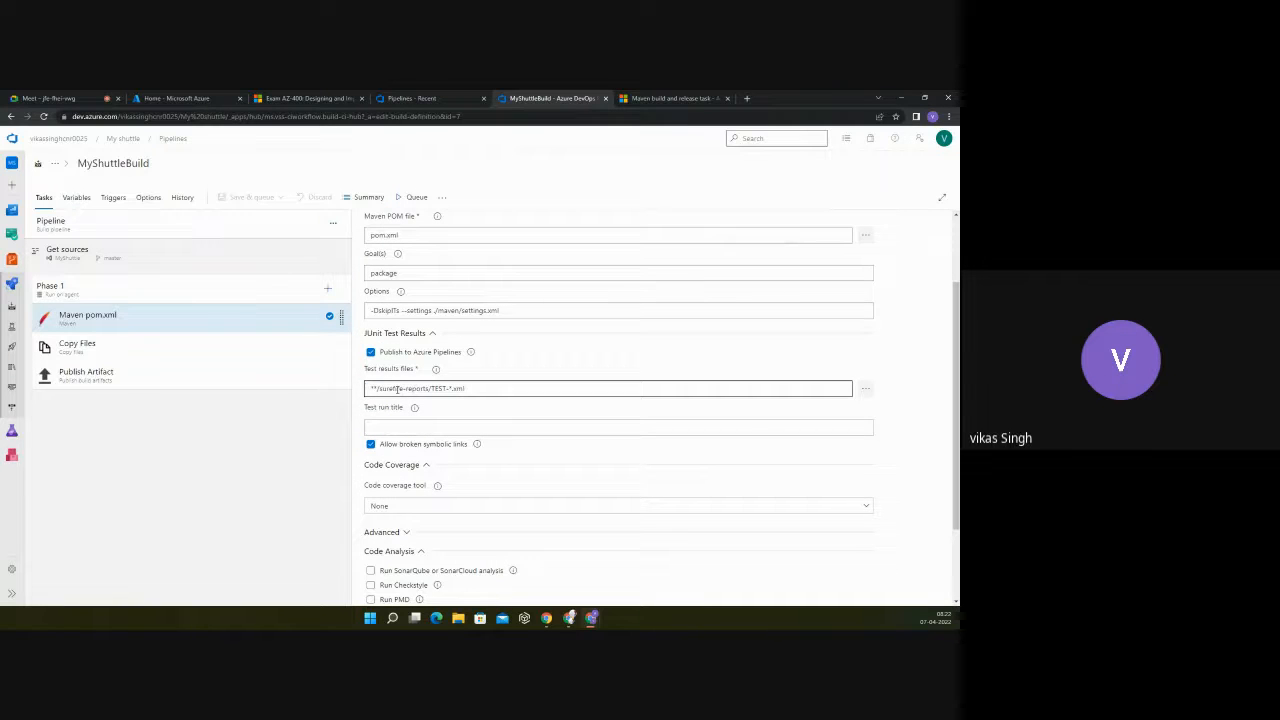
{"action": "mouse_move", "coordinate": [438, 372]}
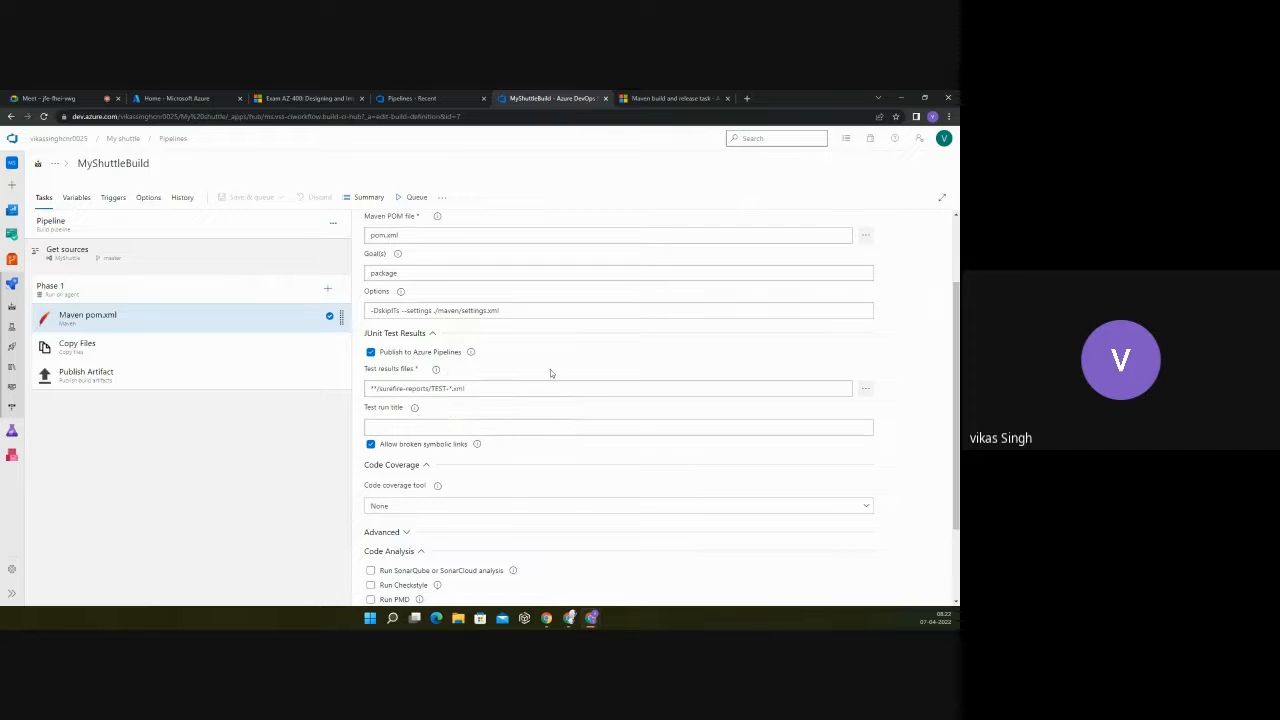
{"action": "left_click", "coordinate": [540, 388]}
{"action": "scroll", "coordinate": [545, 383], "scroll_direction": "up", "scroll_amount": 1}
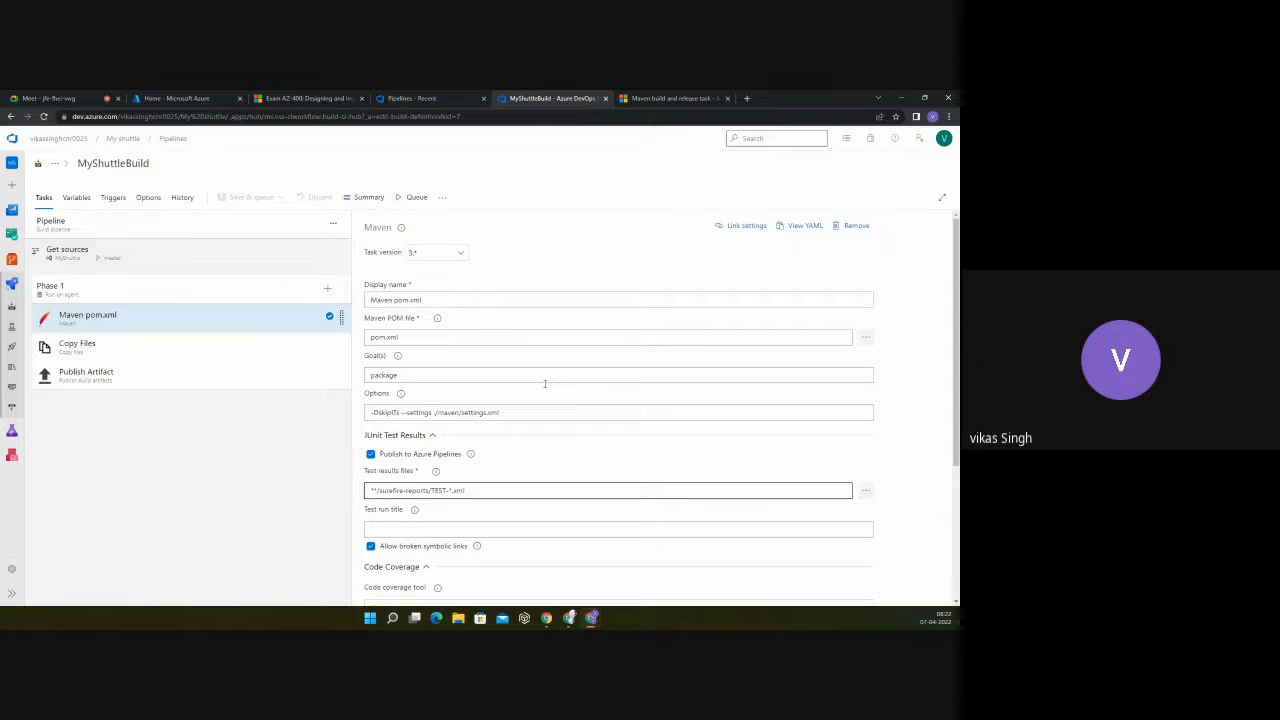
{"action": "left_click", "coordinate": [489, 337]}
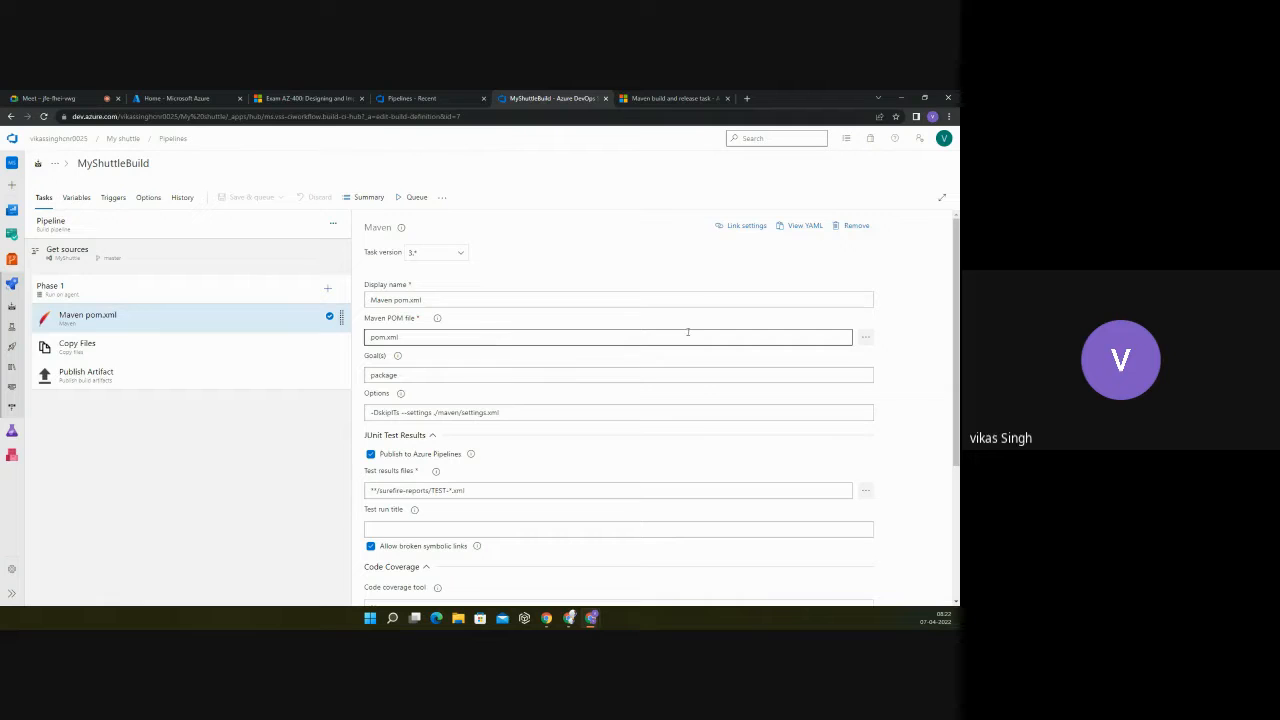
{"action": "left_click", "coordinate": [165, 318]}
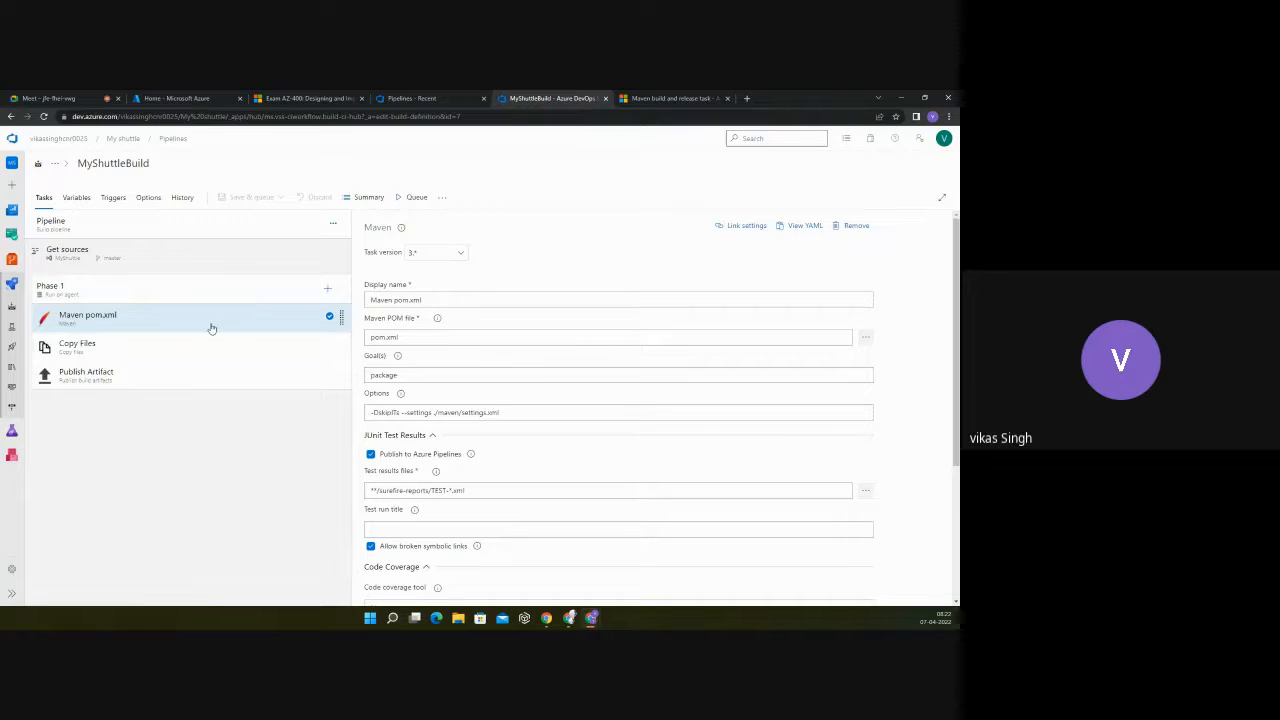
Step: Open the PartsUnlimitedE2E pipeline in the Agile Planning and Portfolio Management with Azure Boards project
{"action": "left_click", "coordinate": [405, 99]}
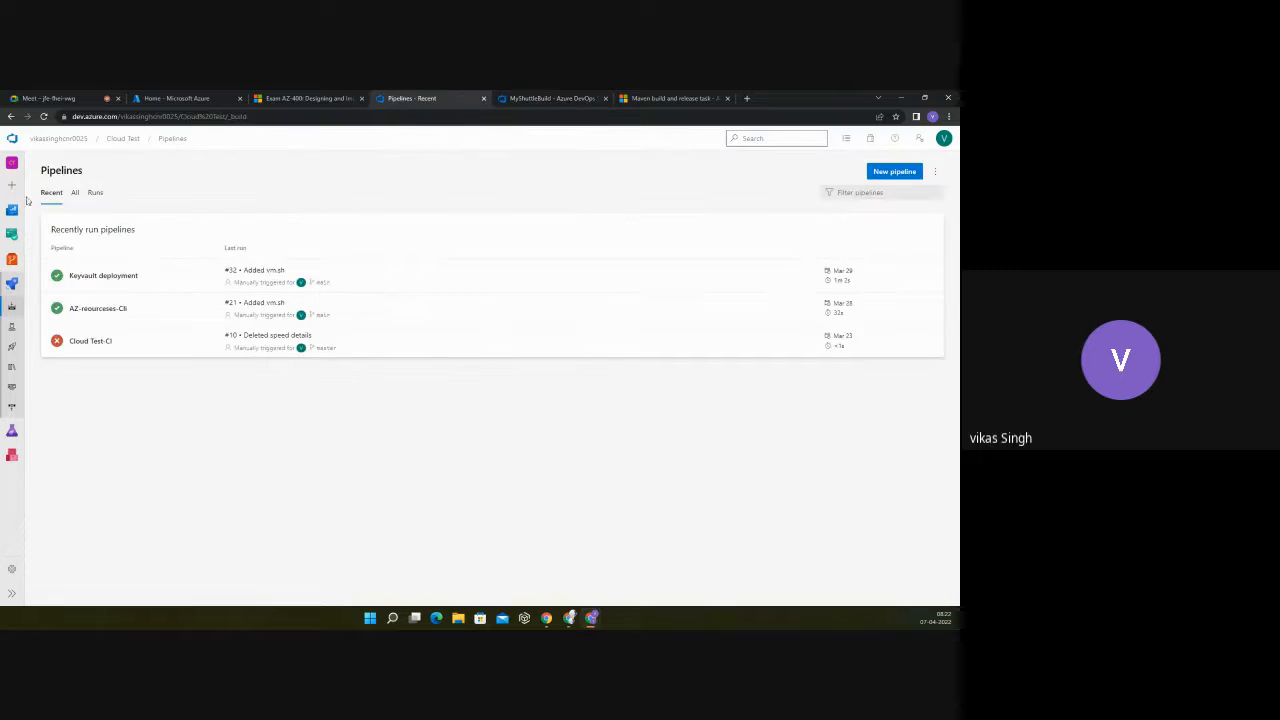
{"action": "left_click", "coordinate": [53, 140]}
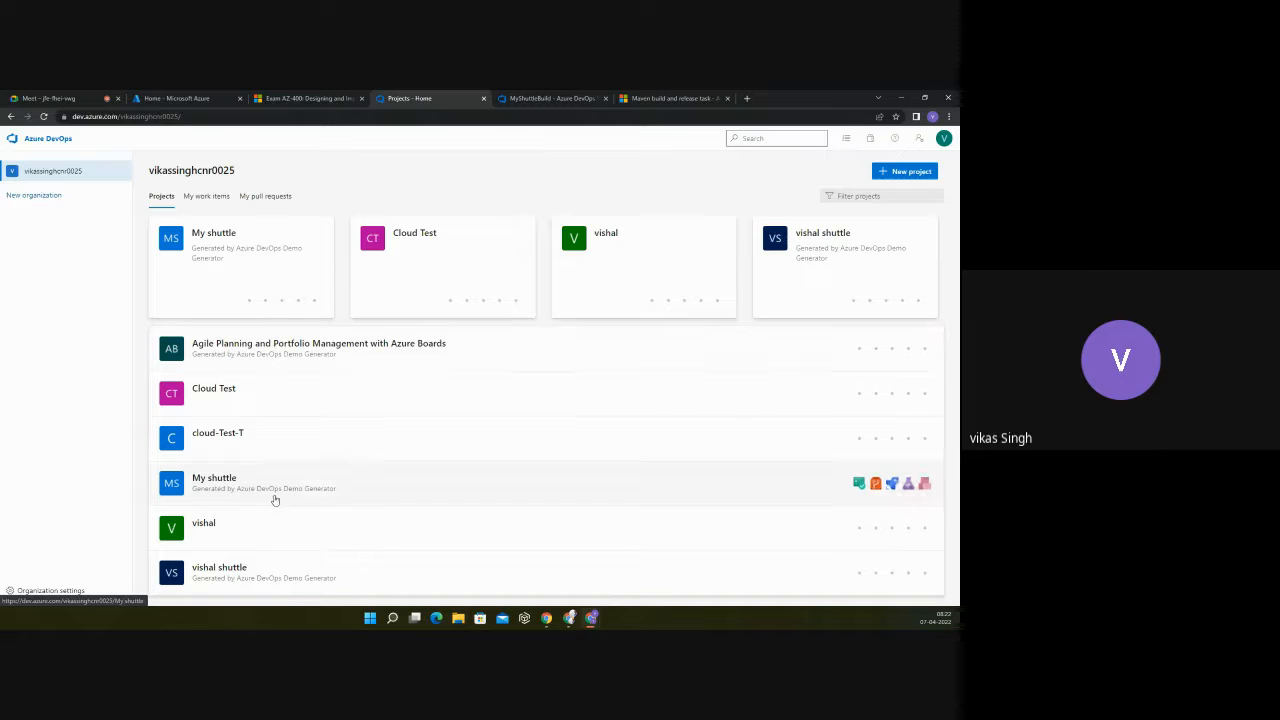
{"action": "left_click", "coordinate": [252, 347]}
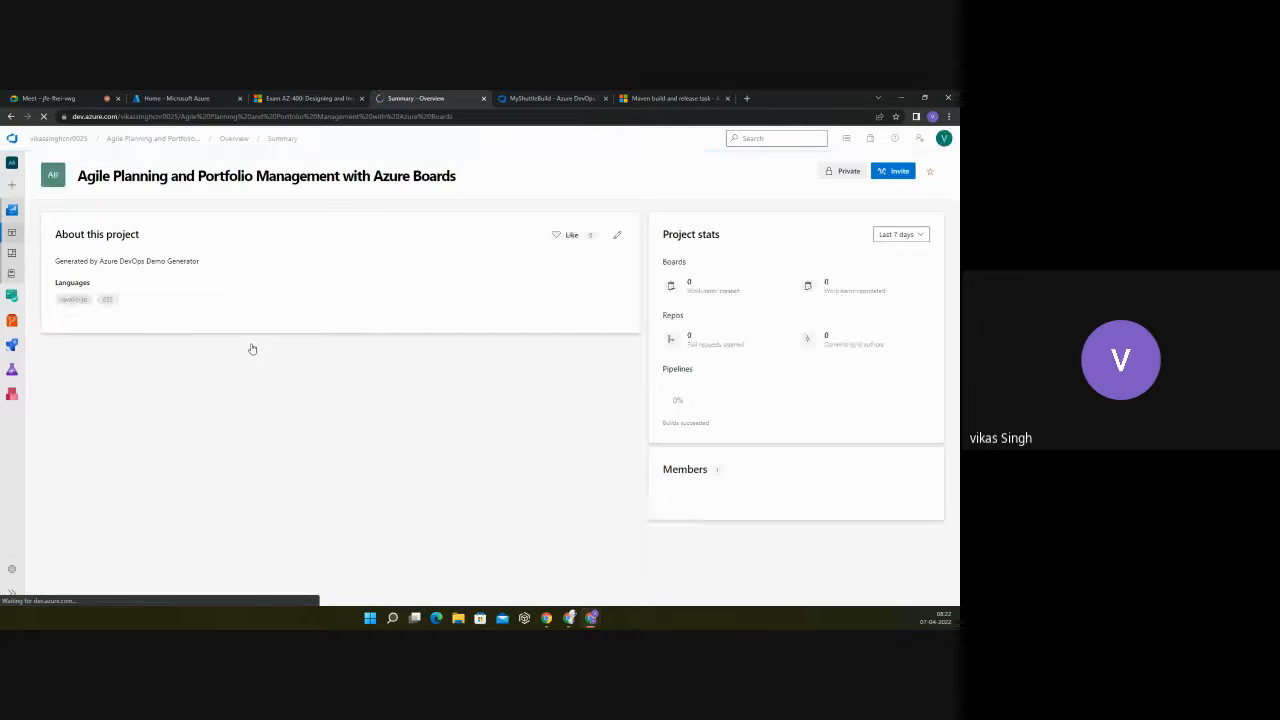
{"action": "left_click", "coordinate": [13, 343]}
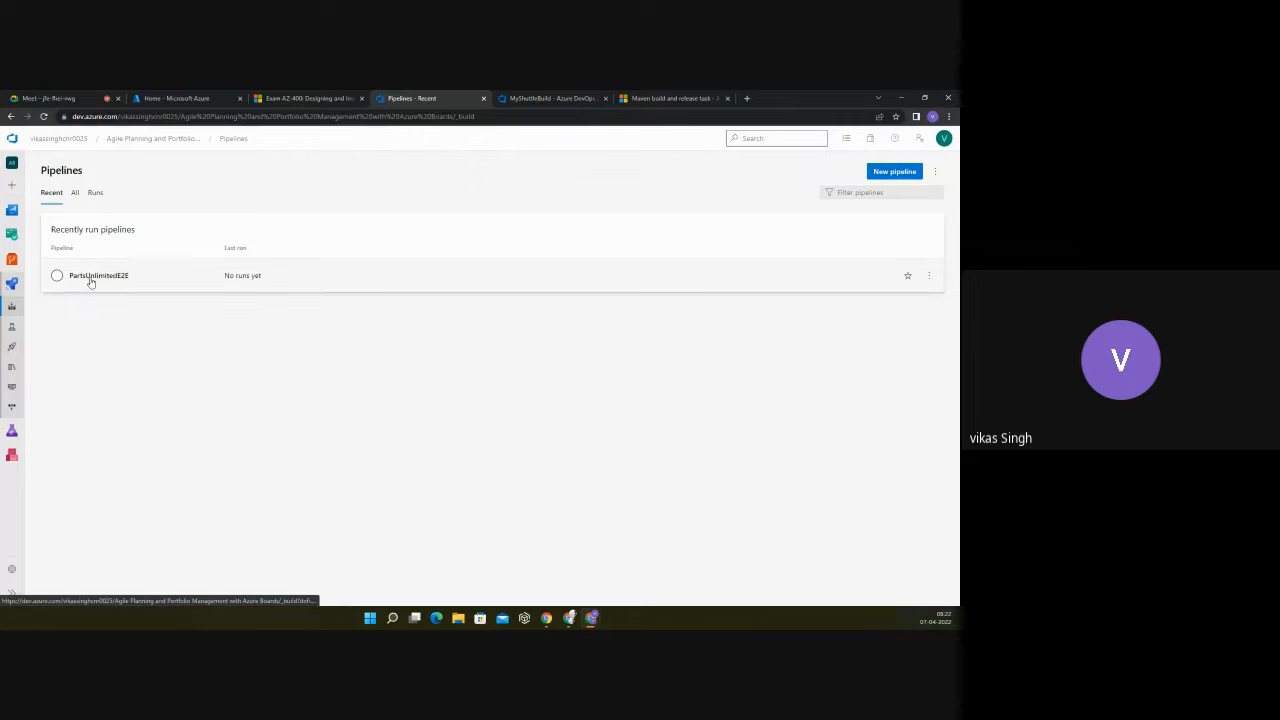
{"action": "left_click", "coordinate": [75, 193]}
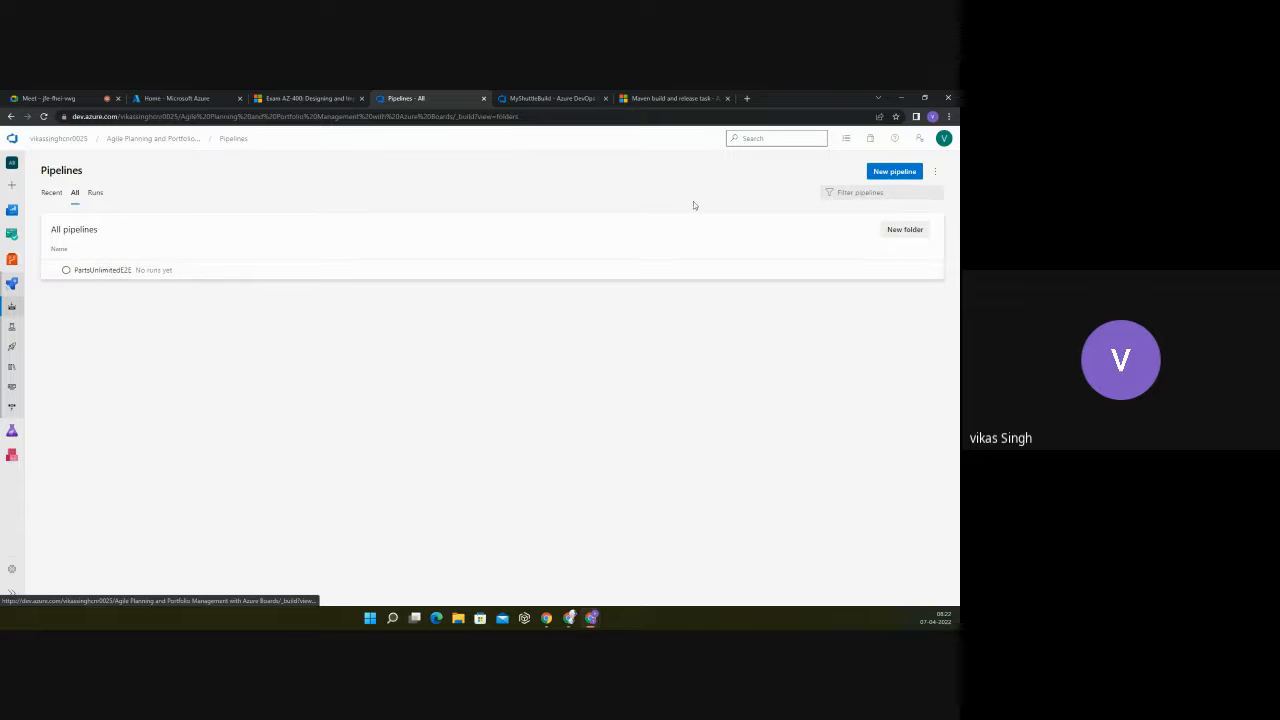
{"action": "left_click", "coordinate": [310, 279]}
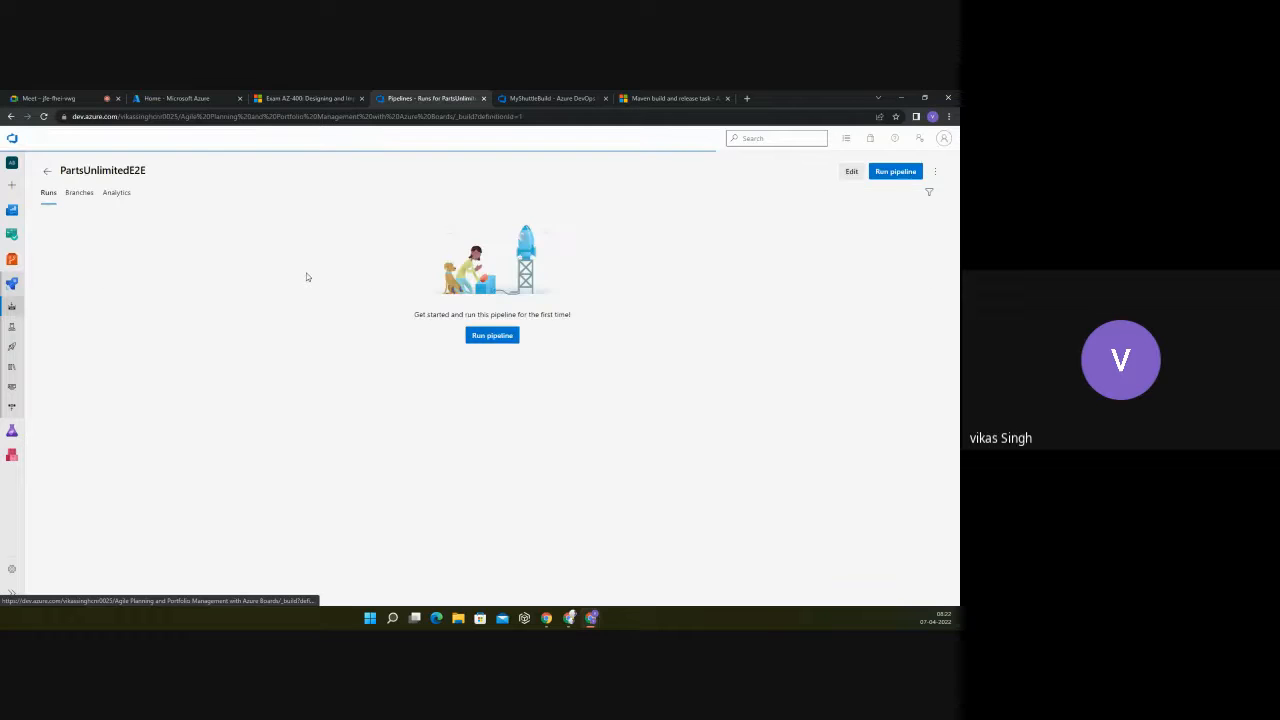
Step: Open the PartsUnlimitedE2E pipeline for editing, and review the Get sources, Phase 1 and Maven pom.xml settings of MyShuttleBuild for comparison
{"action": "left_click", "coordinate": [851, 172]}
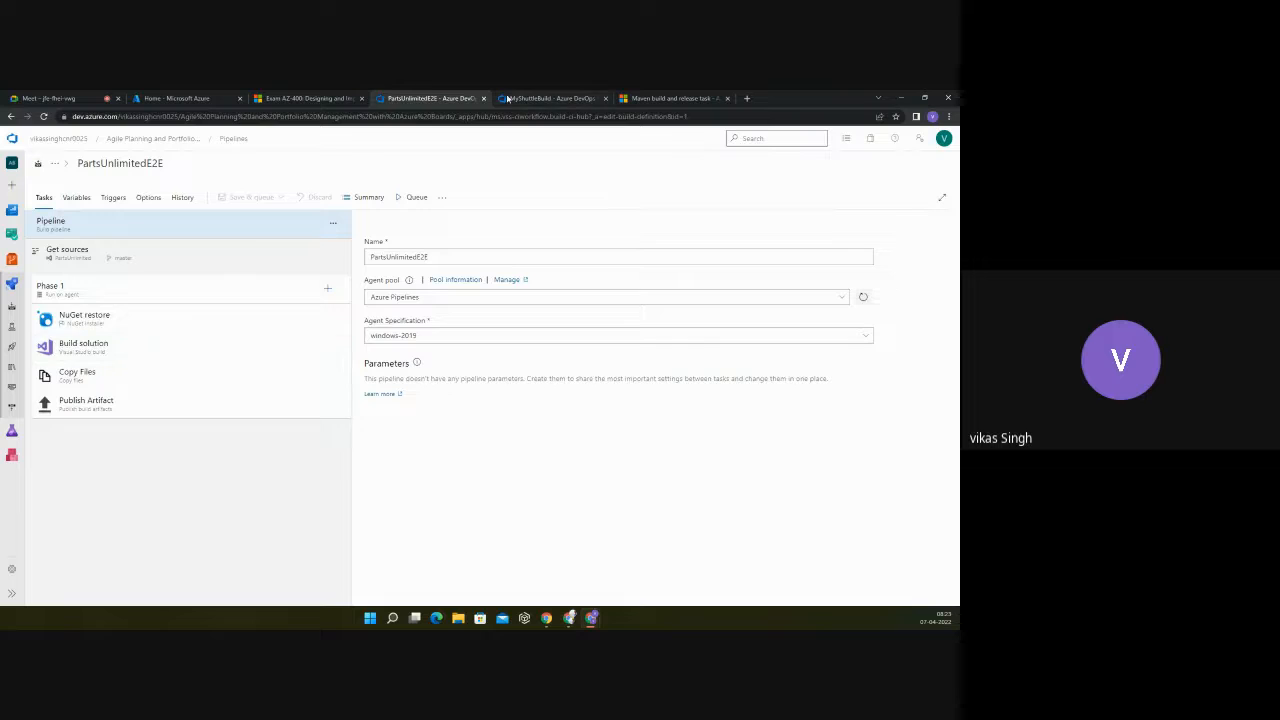
{"action": "left_click", "coordinate": [531, 99]}
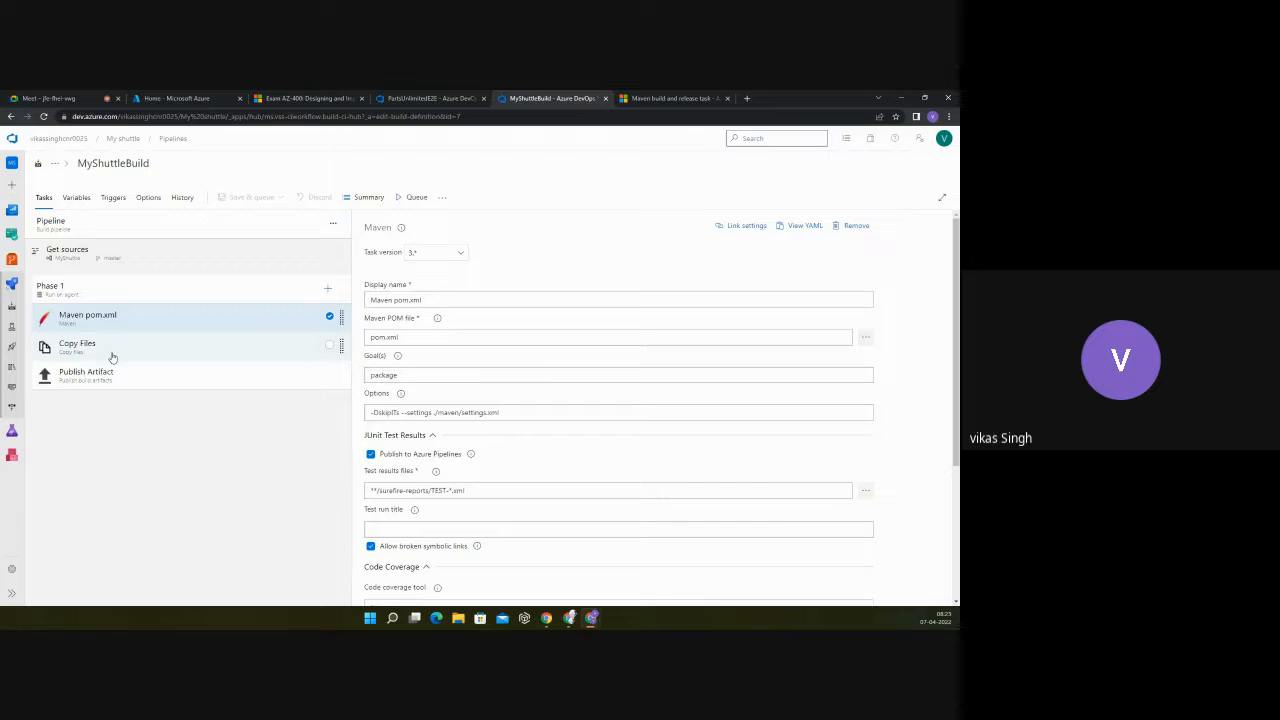
{"action": "left_click", "coordinate": [56, 256]}
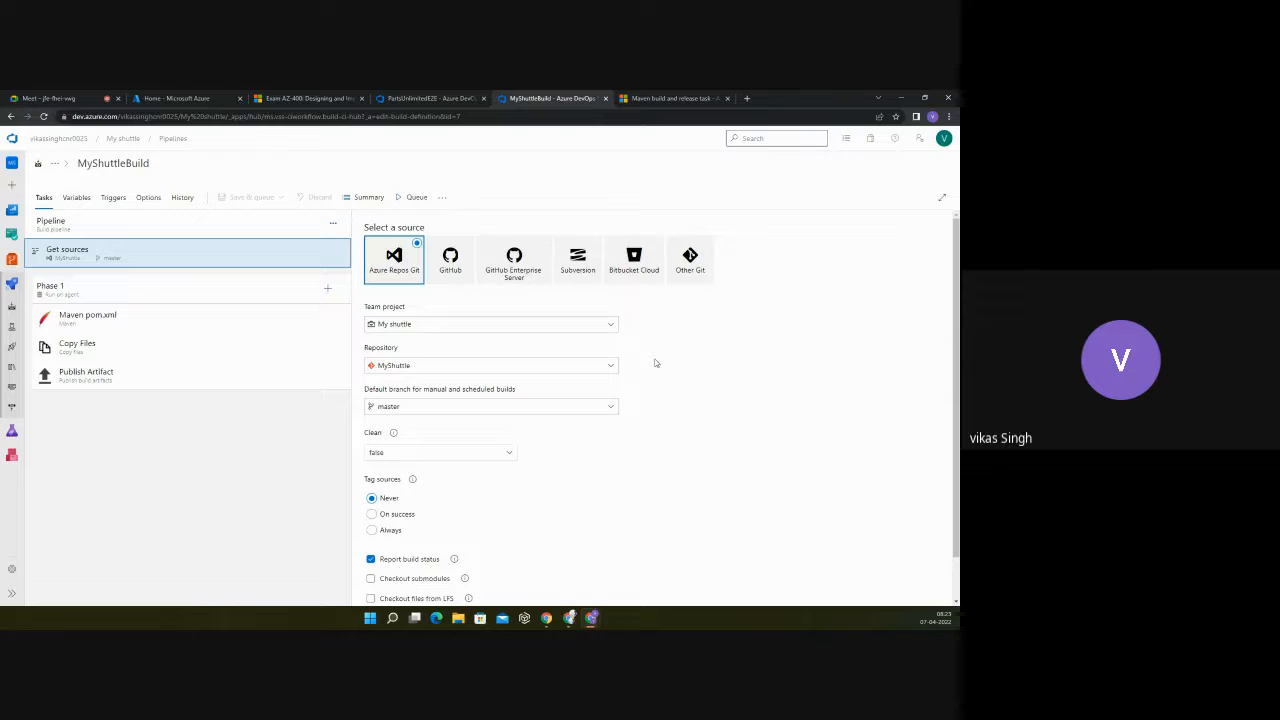
{"action": "left_click", "coordinate": [150, 288]}
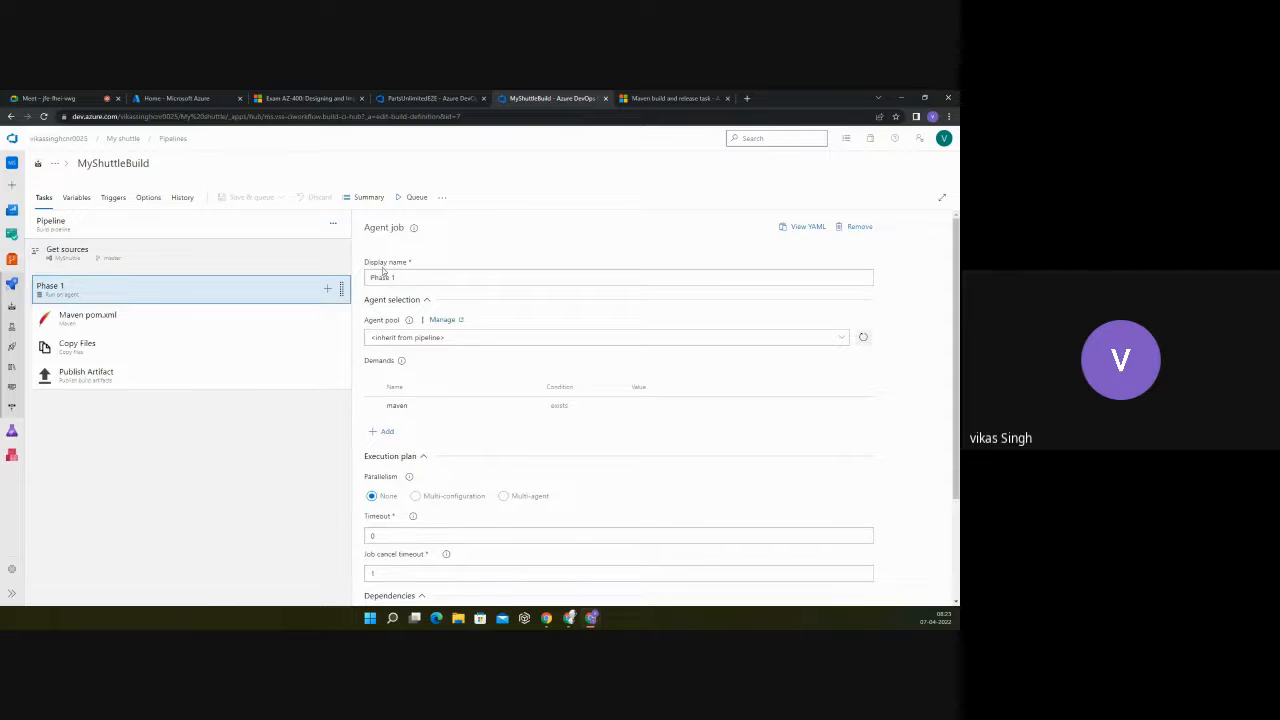
{"action": "left_click", "coordinate": [127, 323]}
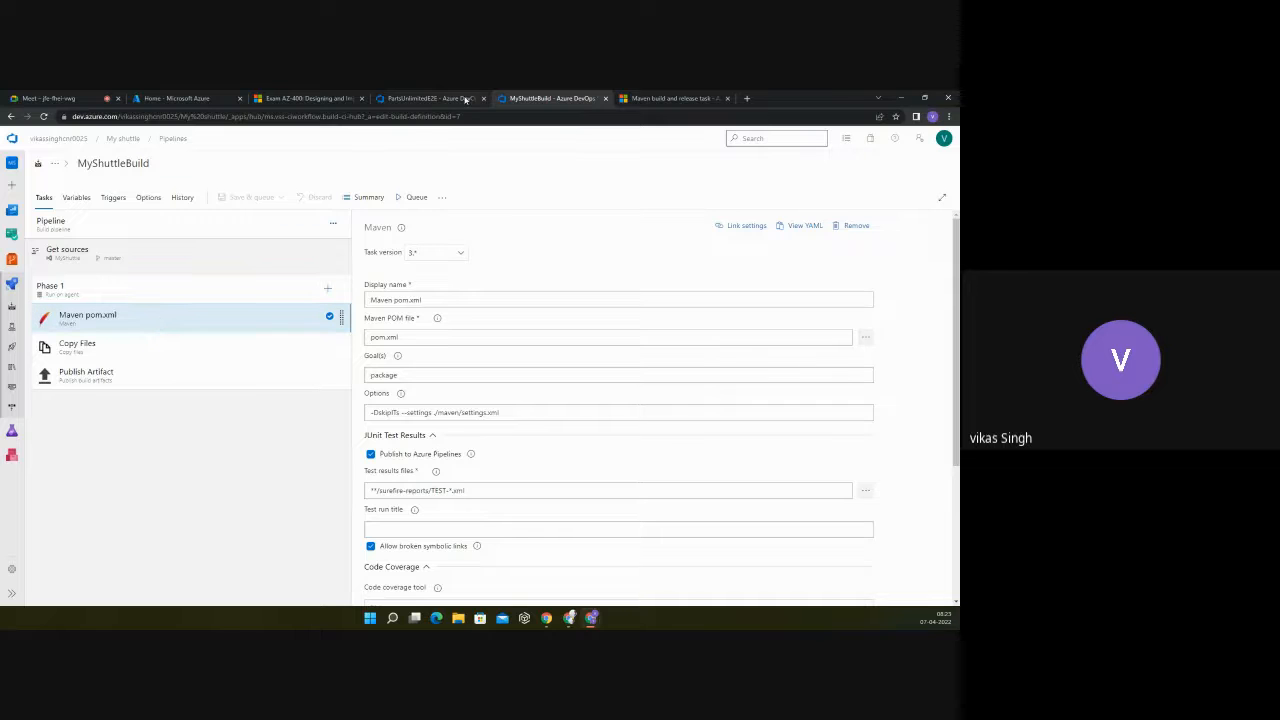
Step: Compare the NuGet restore and Build solution task settings in the PartsUnlimitedE2E pipeline
{"action": "left_click", "coordinate": [459, 98]}
{"action": "left_click", "coordinate": [116, 320]}
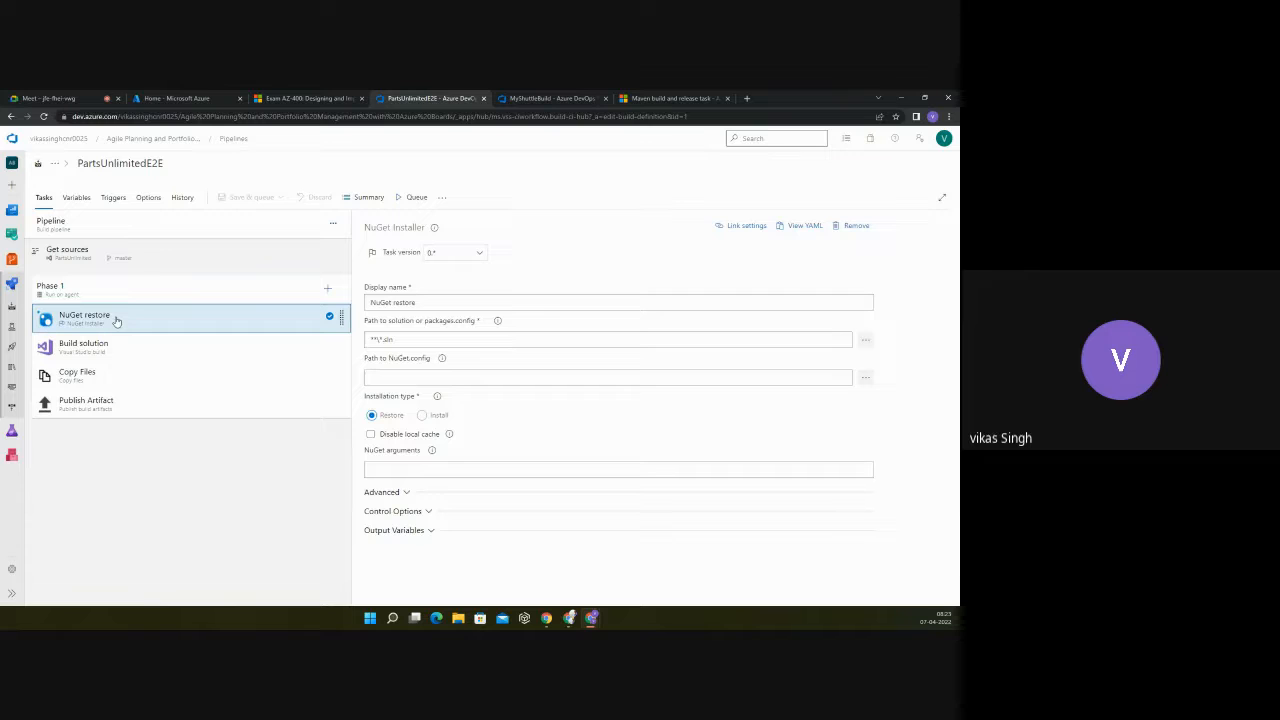
{"action": "left_click", "coordinate": [110, 353]}
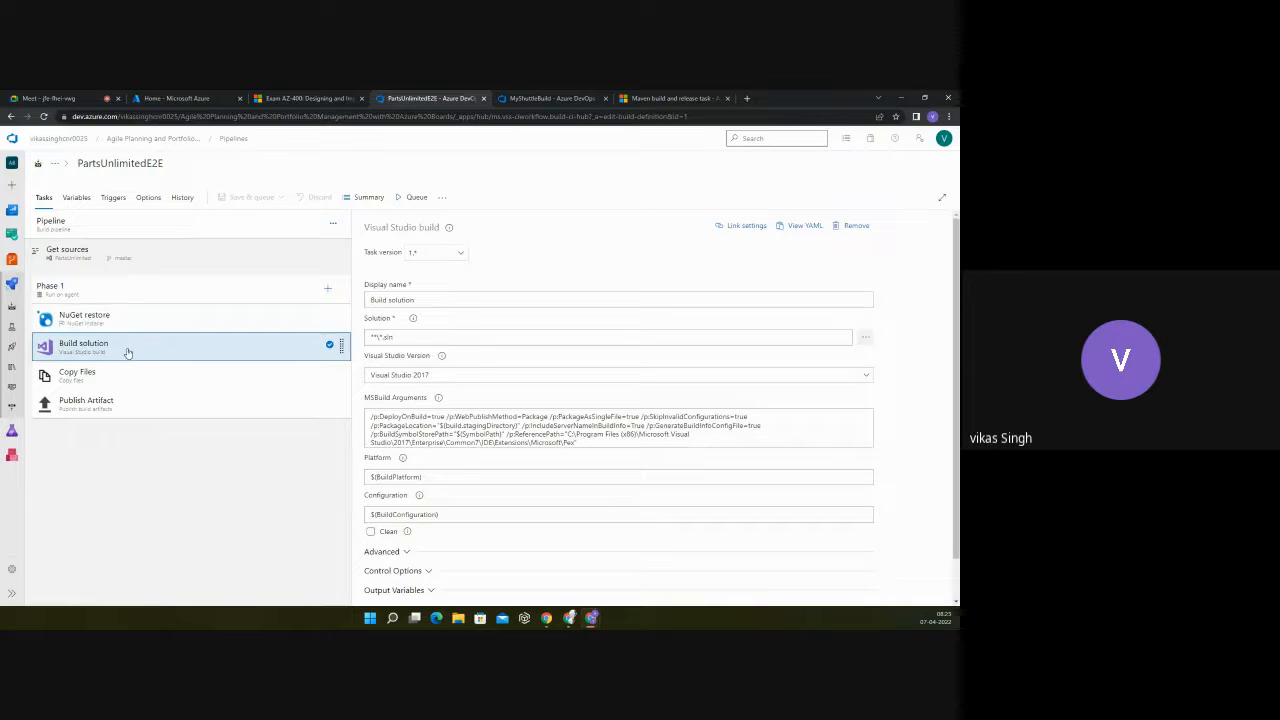
{"action": "left_click", "coordinate": [118, 329]}
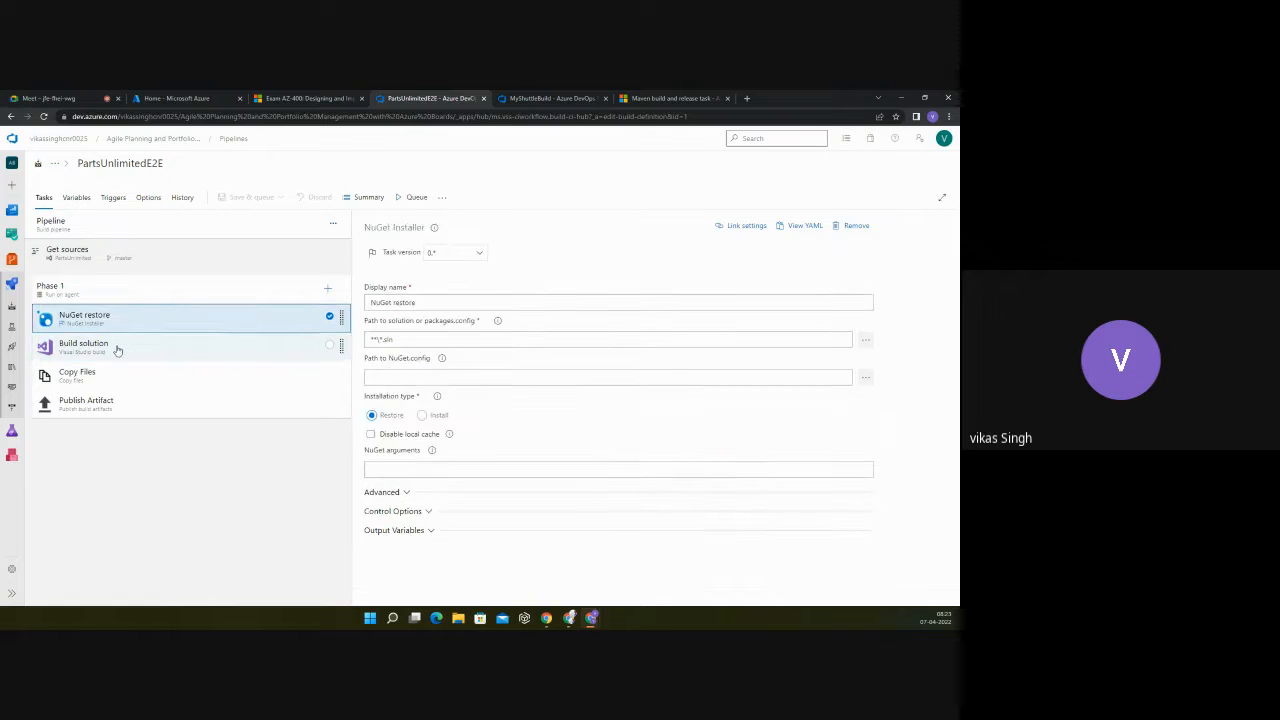
{"action": "left_click", "coordinate": [117, 351]}
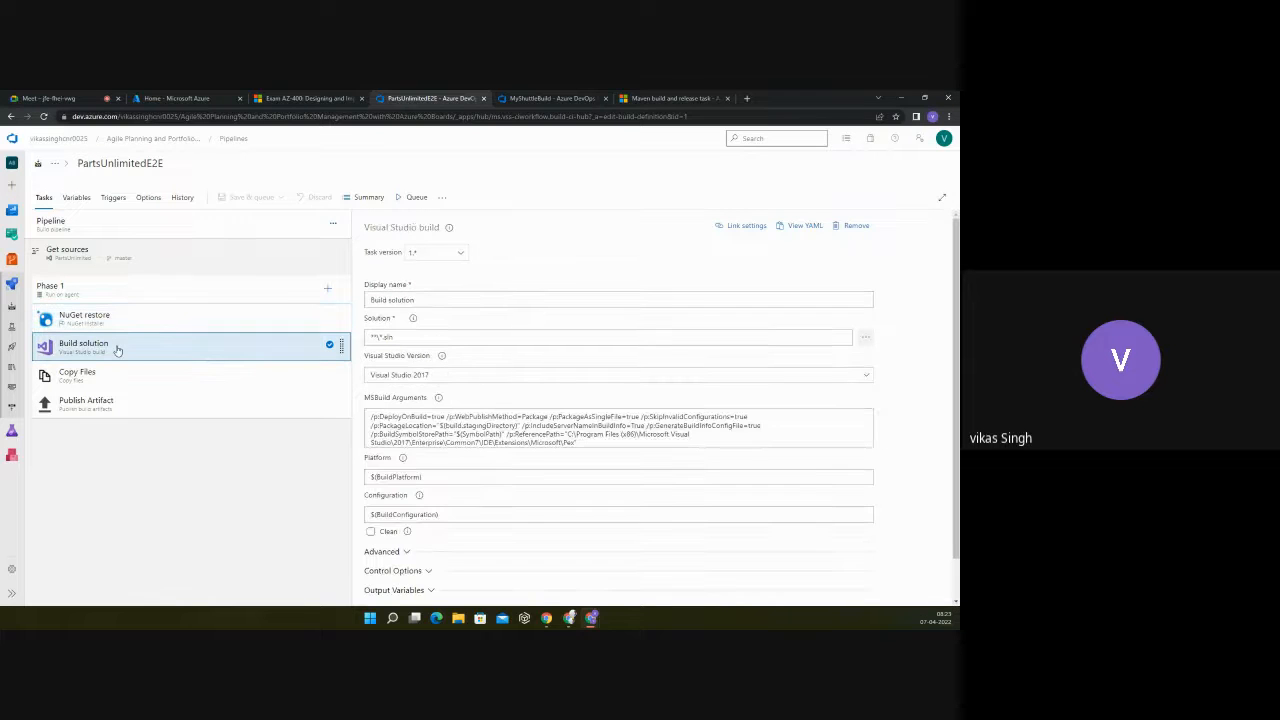
Step: Inspect the contents of the PartsUnlimited-aspnet45 folder in the PartsUnlimited repository, and reopen the PartsUnlimitedE2E pipeline for editing
{"action": "left_click", "coordinate": [12, 259]}
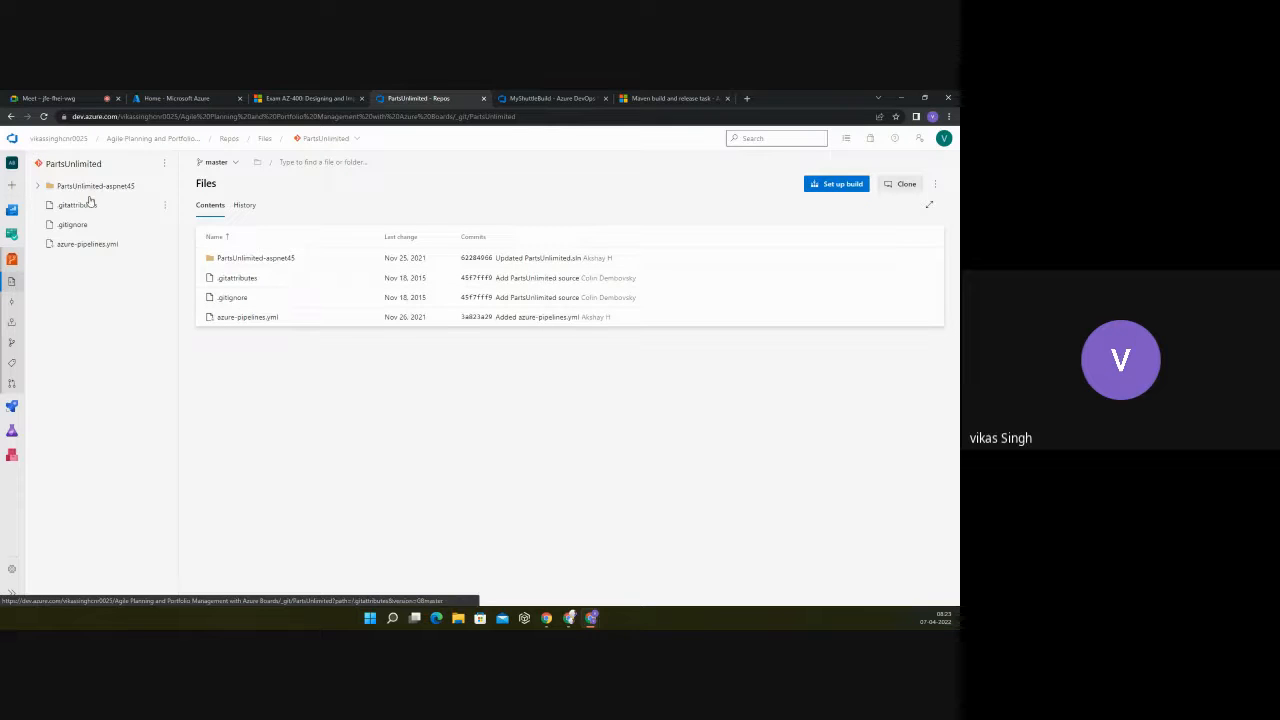
{"action": "left_click", "coordinate": [39, 186]}
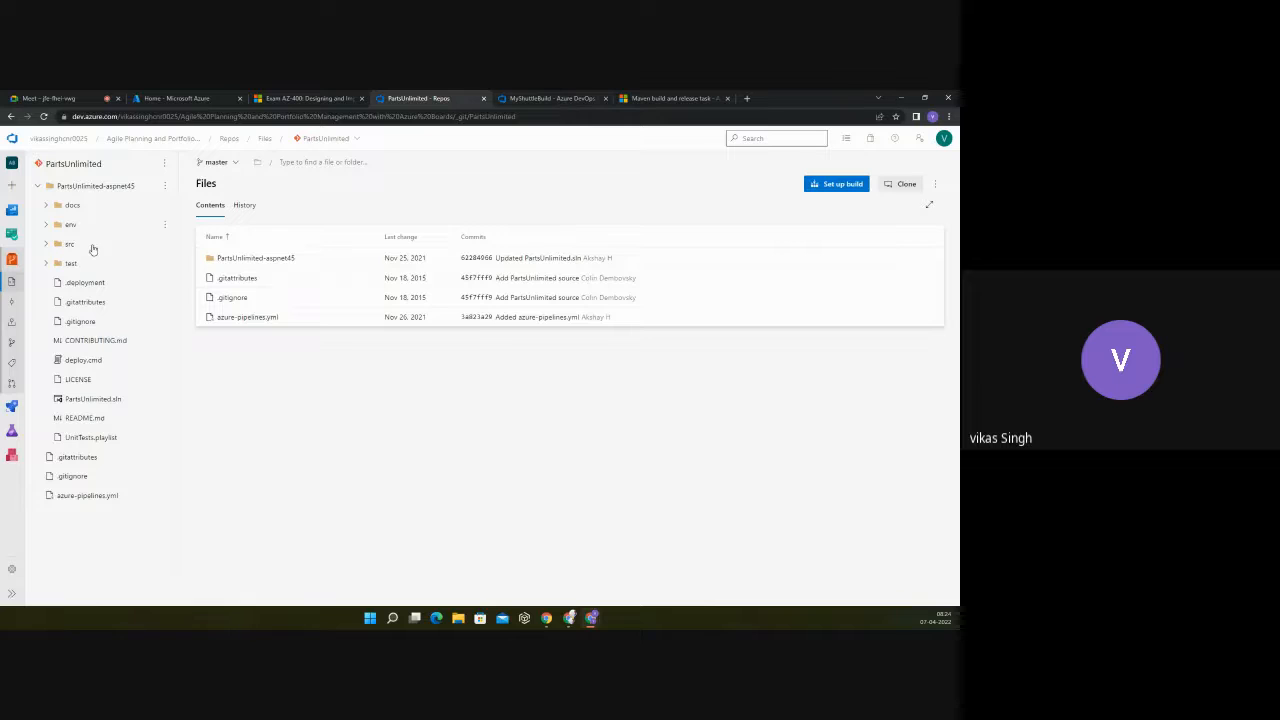
{"action": "left_click", "coordinate": [17, 401]}
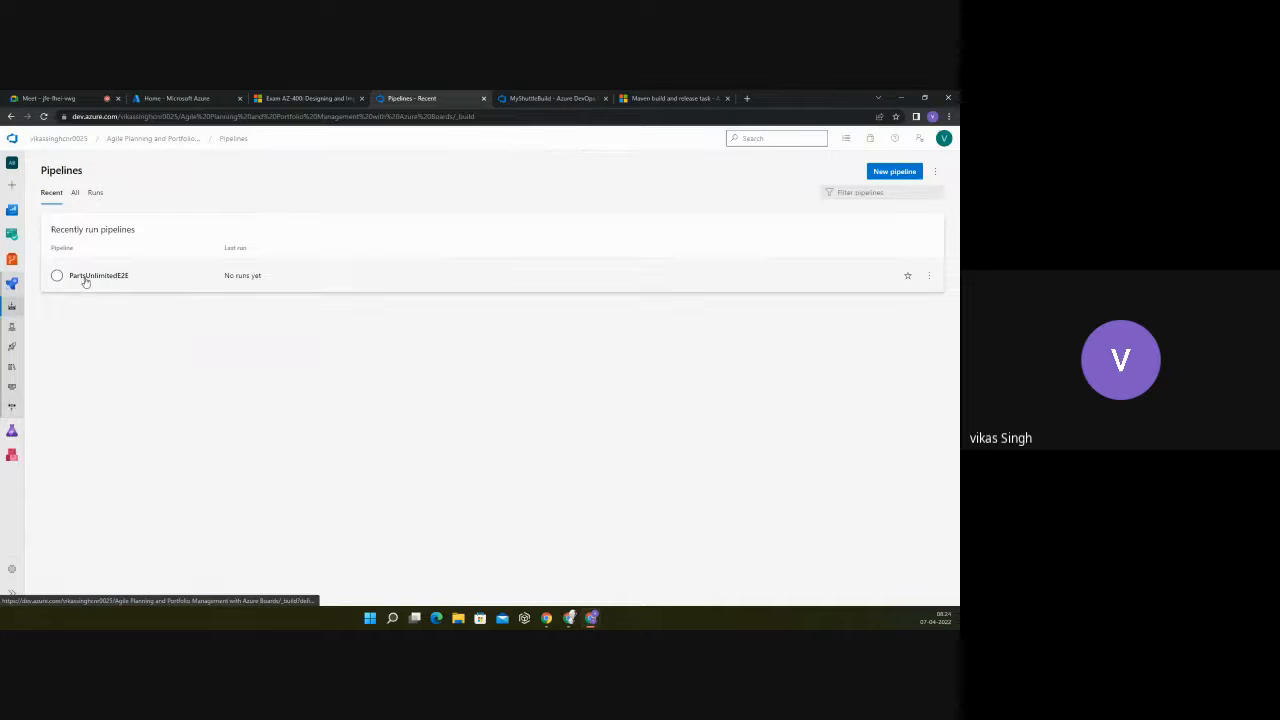
{"action": "left_click", "coordinate": [89, 277]}
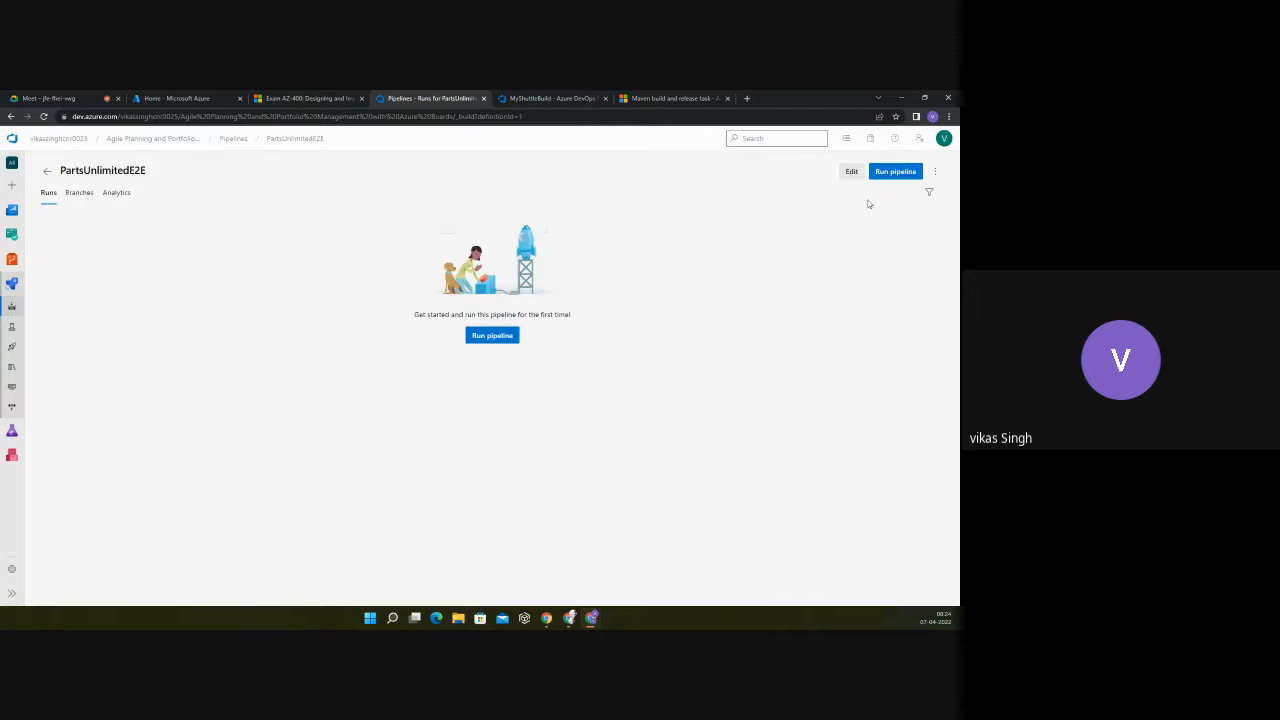
{"action": "left_click", "coordinate": [851, 172]}
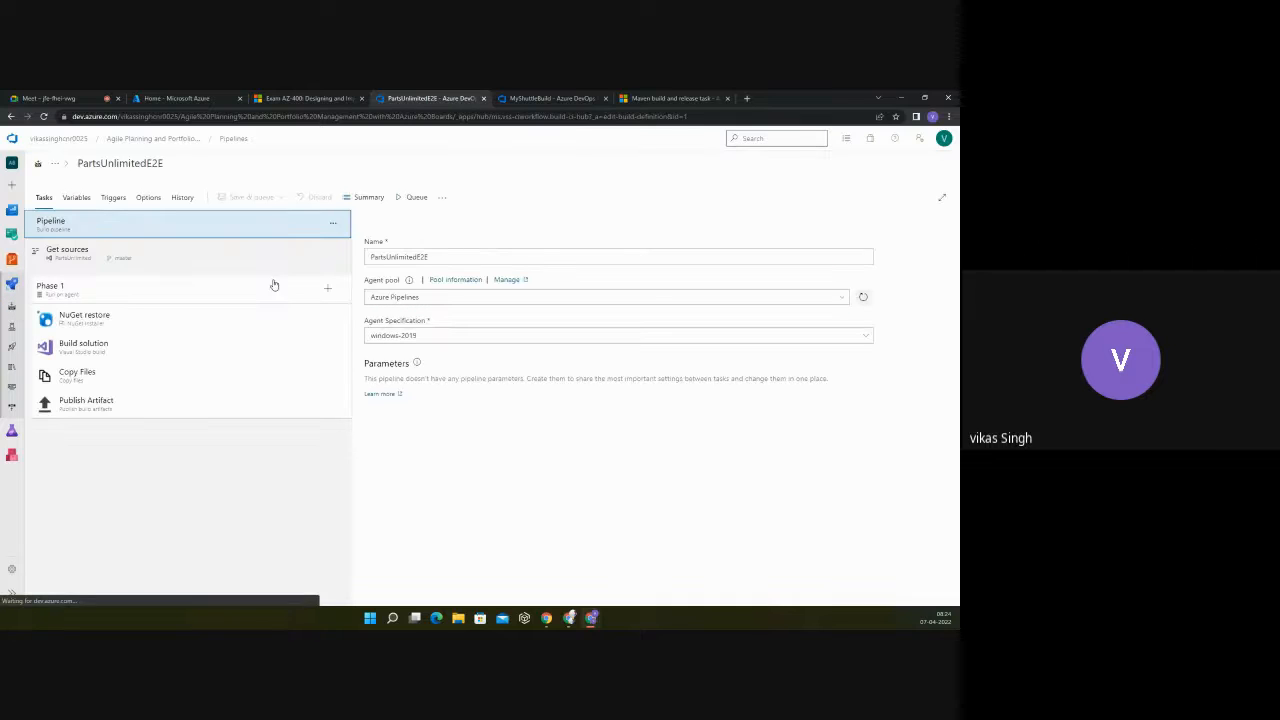
Step: Run the MyShuttleBuild pipeline on the master branch with its default run settings, and open the log of the Phase 1 job
{"action": "left_click", "coordinate": [537, 98]}
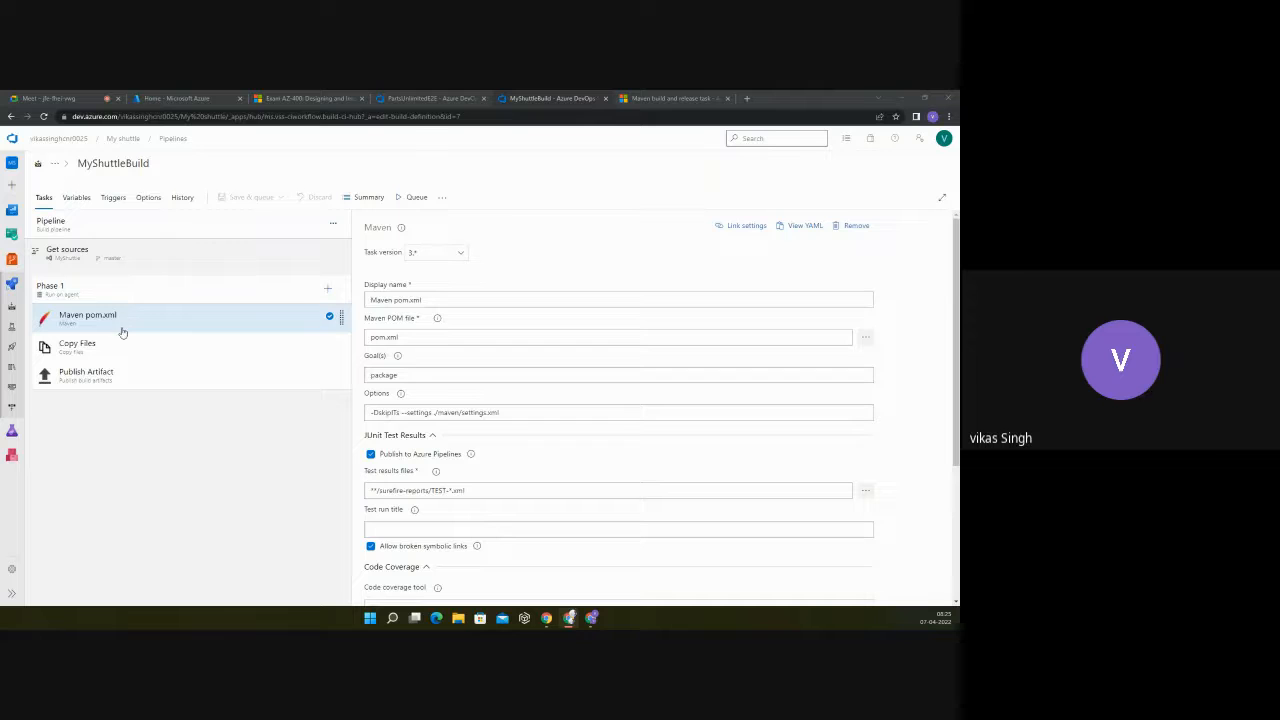
{"action": "left_click", "coordinate": [11, 287]}
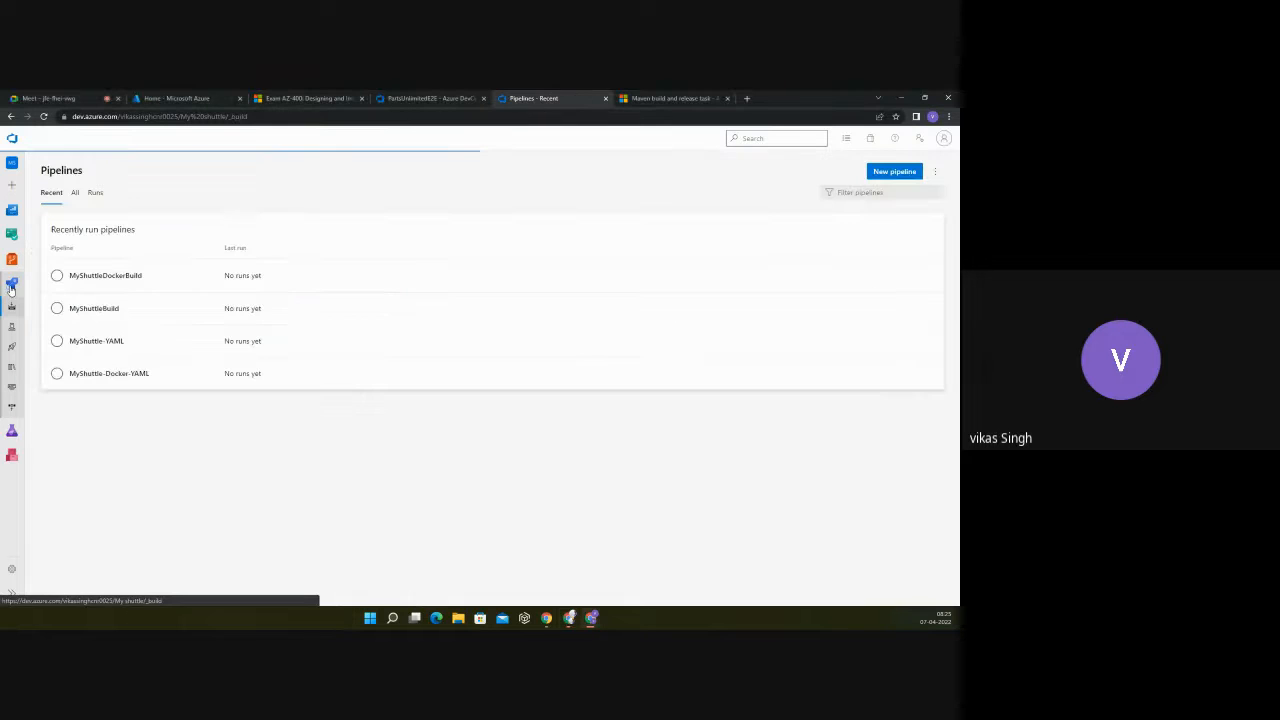
{"action": "left_click", "coordinate": [86, 309]}
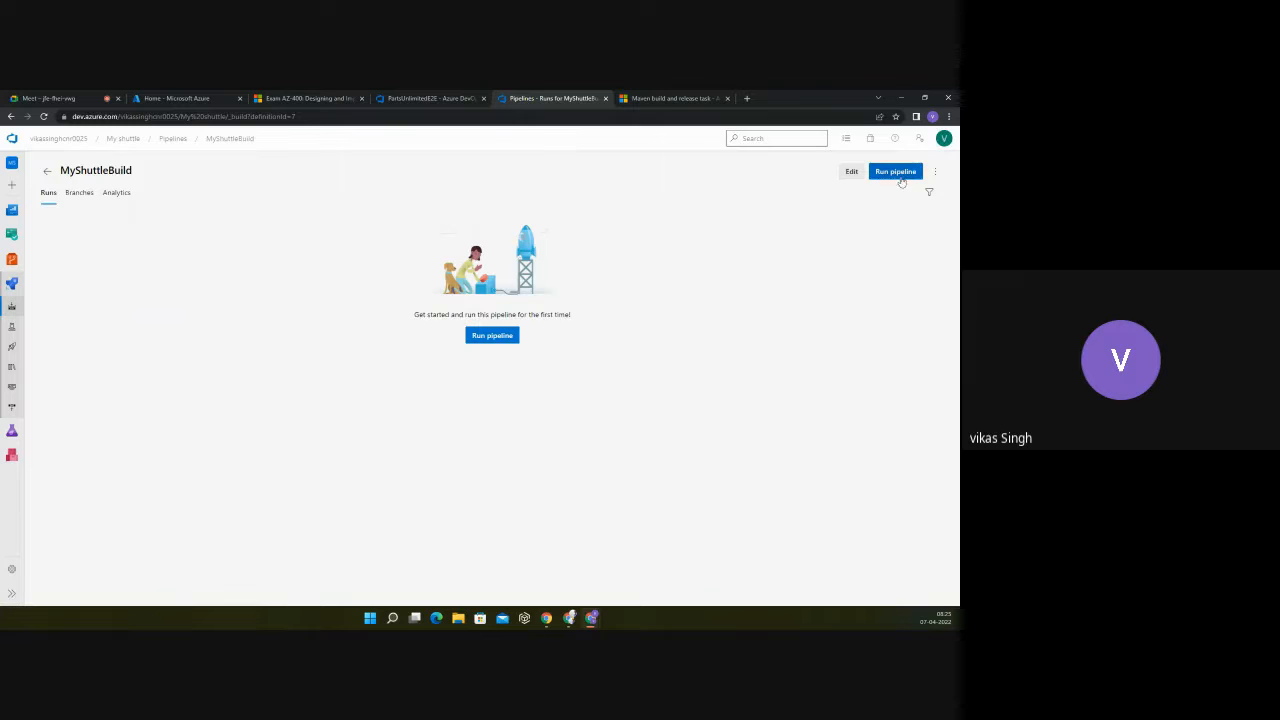
{"action": "left_click", "coordinate": [896, 172]}
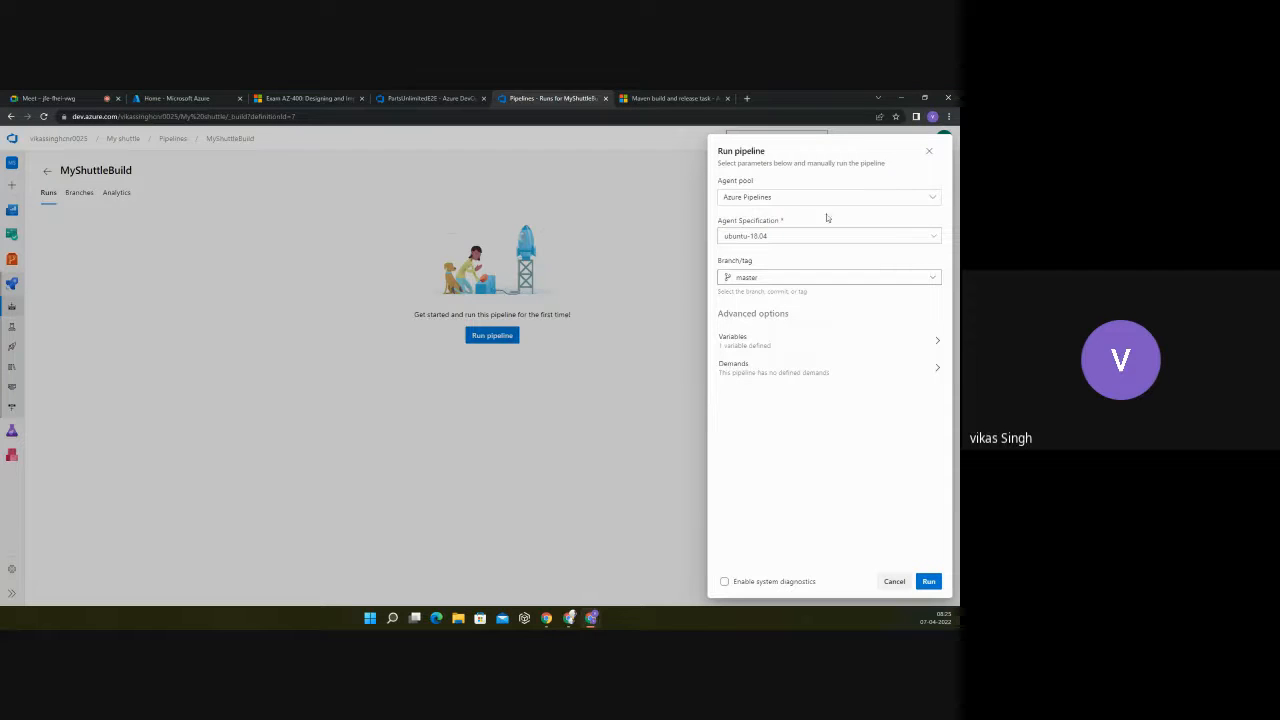
{"action": "left_click", "coordinate": [928, 582]}
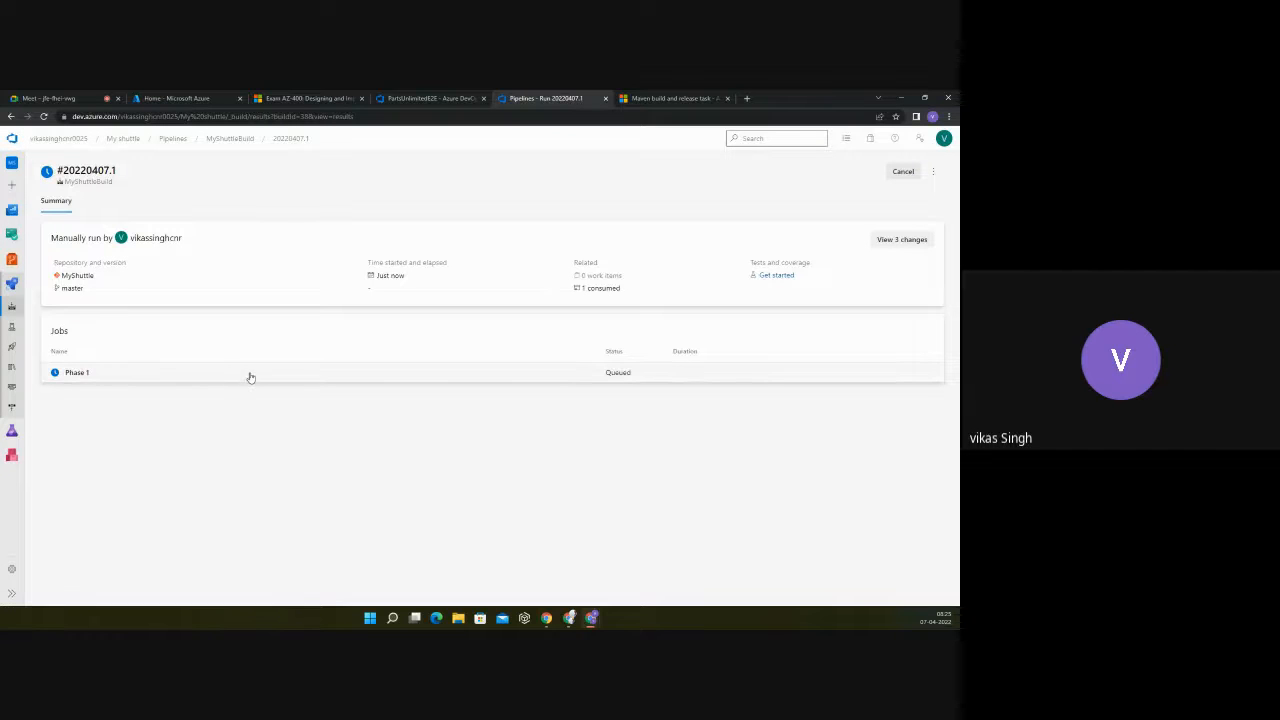
{"action": "left_click", "coordinate": [250, 377]}
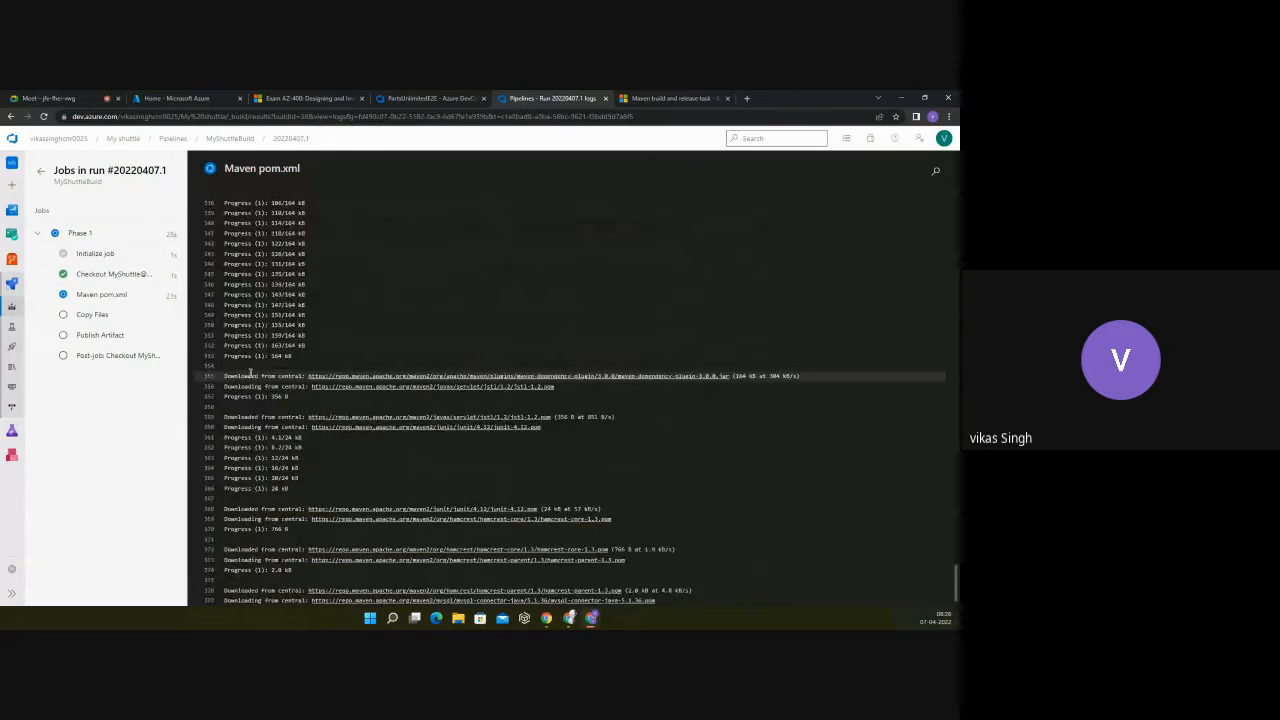
Step: Read the Initialize job log, highlighting the lines on preparing the directory, setting build variables and downloading the required tasks
{"action": "left_click", "coordinate": [93, 256]}
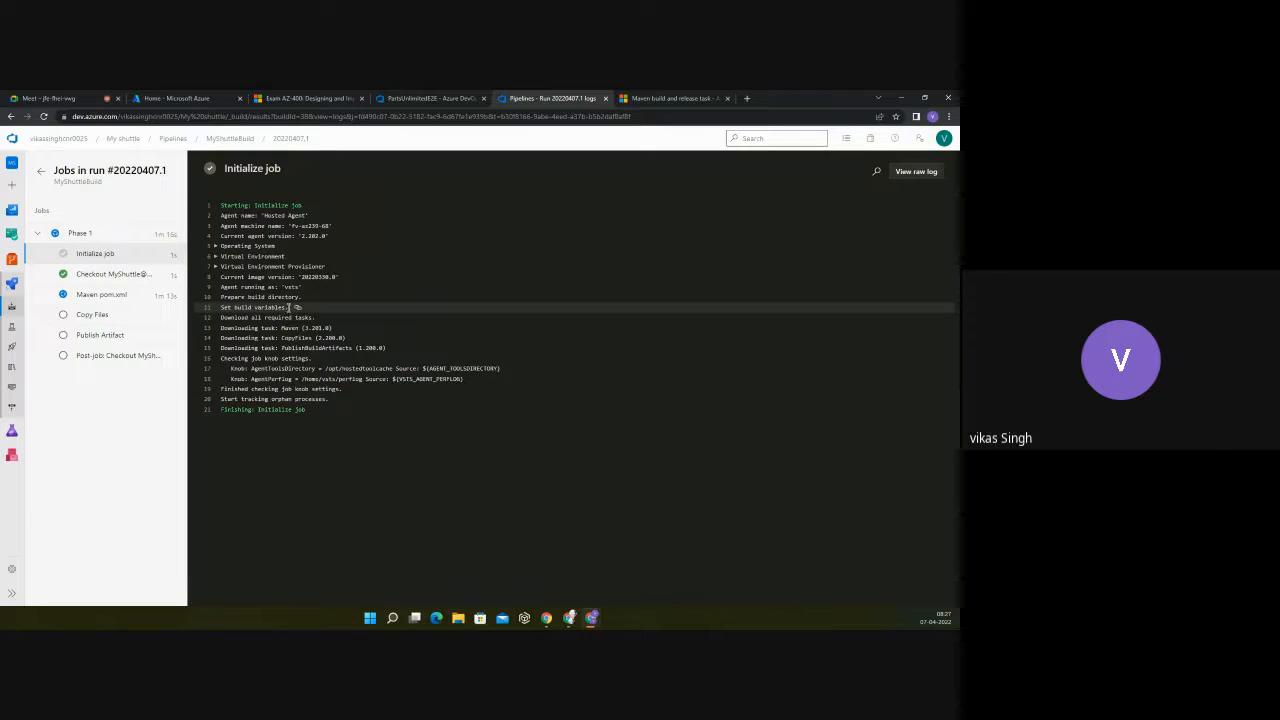
{"action": "left_click_drag", "start_coordinate": [303, 297], "coordinate": [221, 307]}
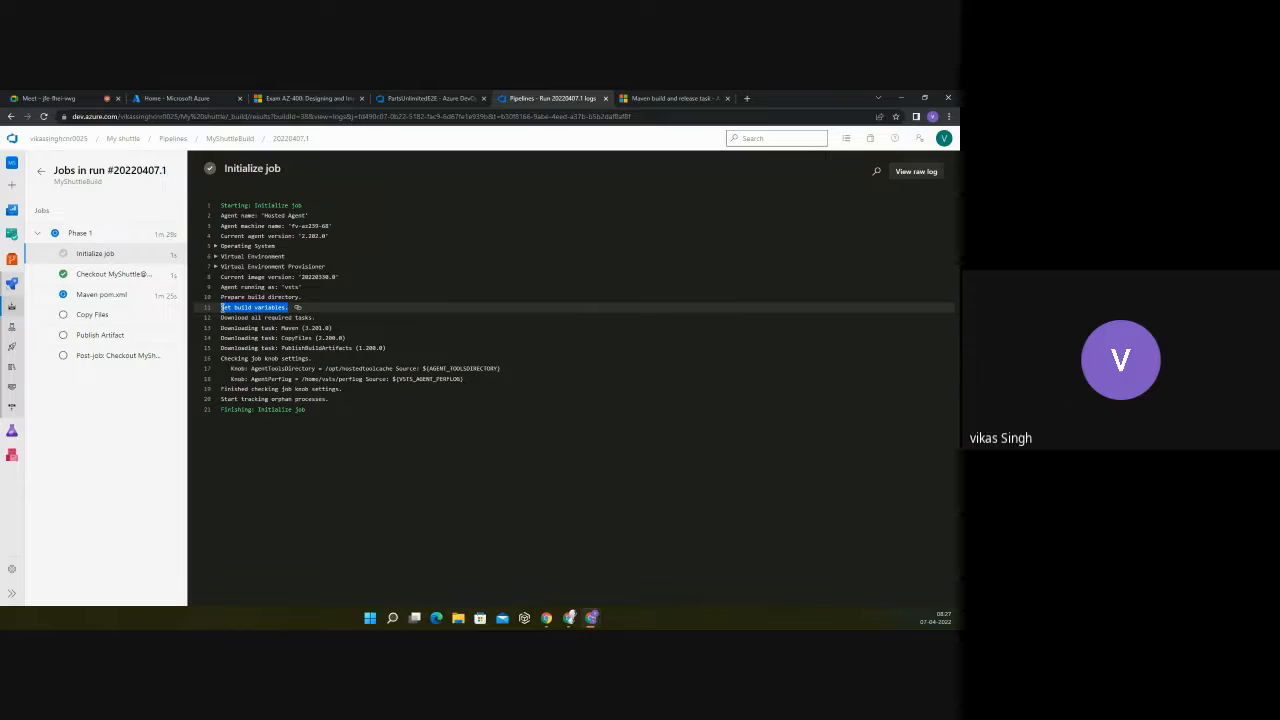
{"action": "left_click", "coordinate": [237, 307]}
{"action": "left_click_drag", "start_coordinate": [290, 307], "coordinate": [218, 300]}
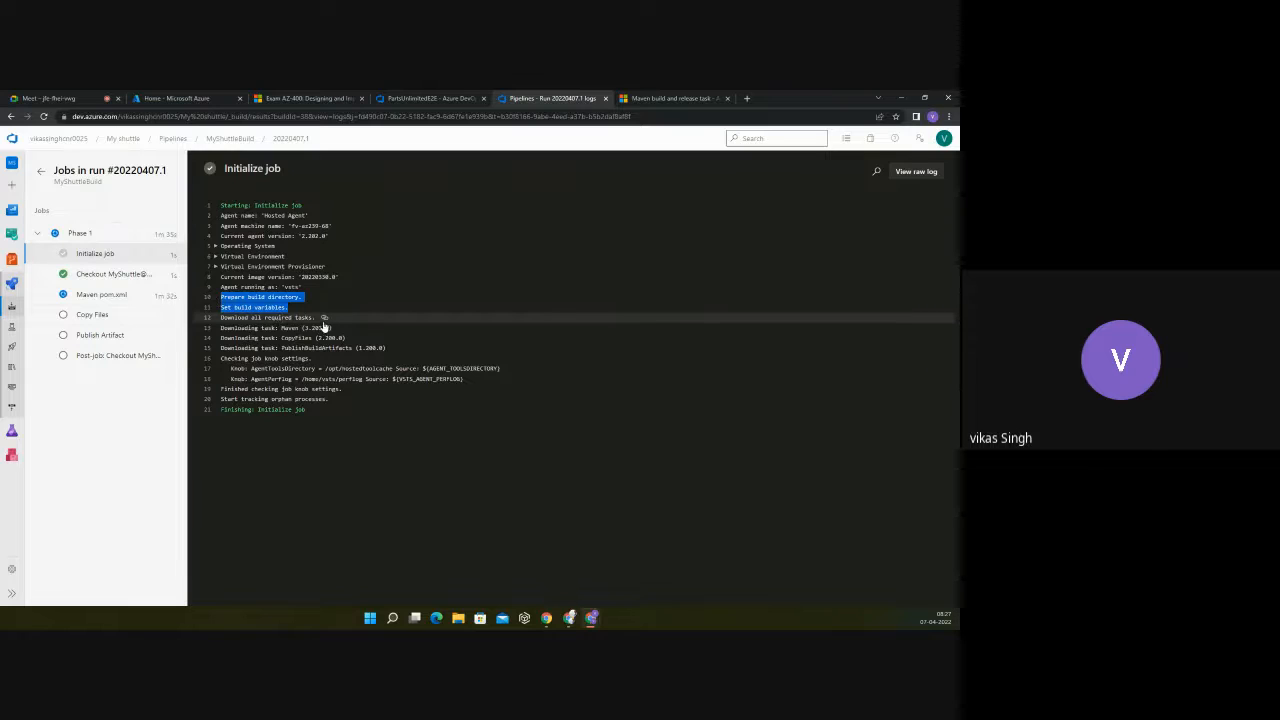
{"action": "left_click_drag", "start_coordinate": [318, 317], "coordinate": [222, 317]}
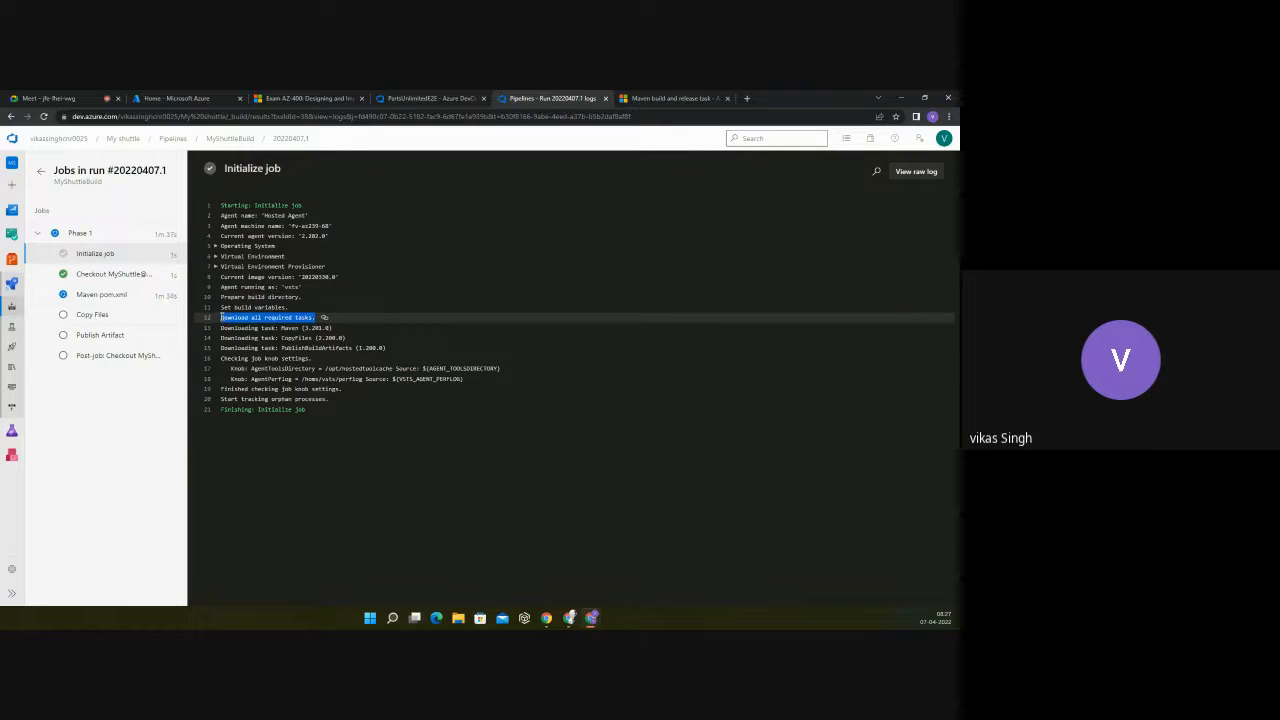
{"action": "left_click", "coordinate": [266, 451]}
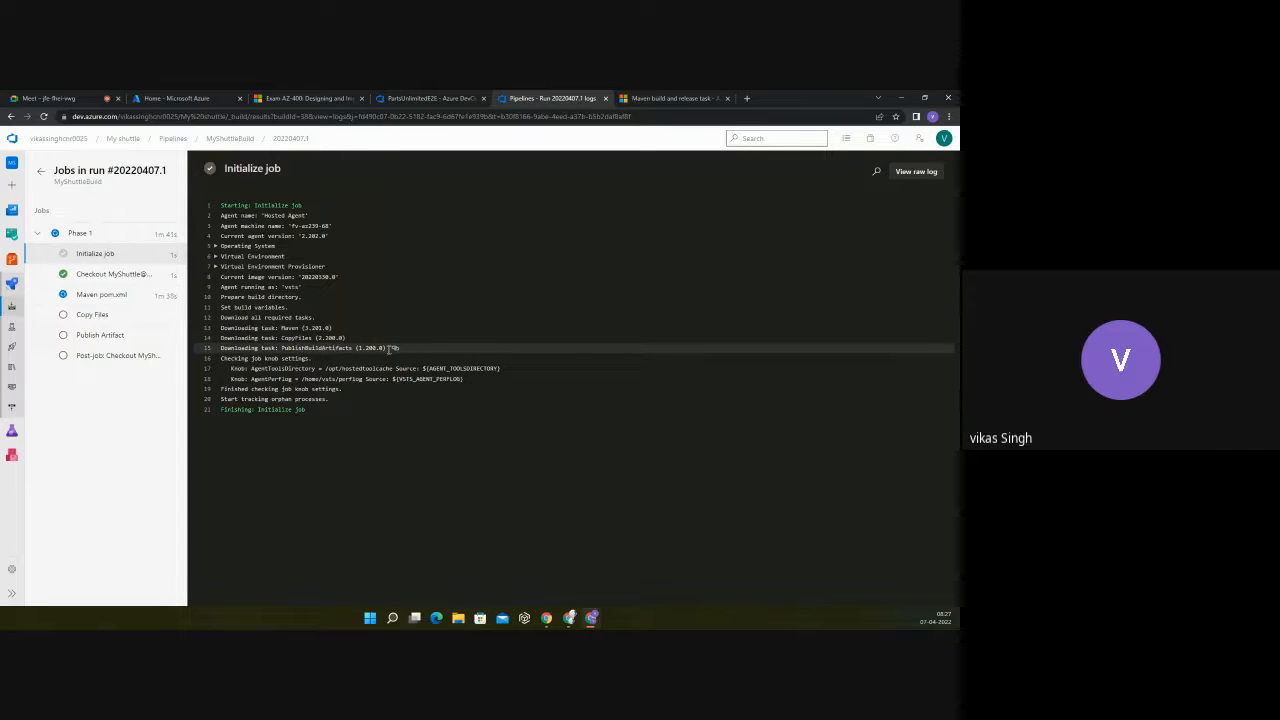
{"action": "left_click_drag", "start_coordinate": [386, 348], "coordinate": [221, 328]}
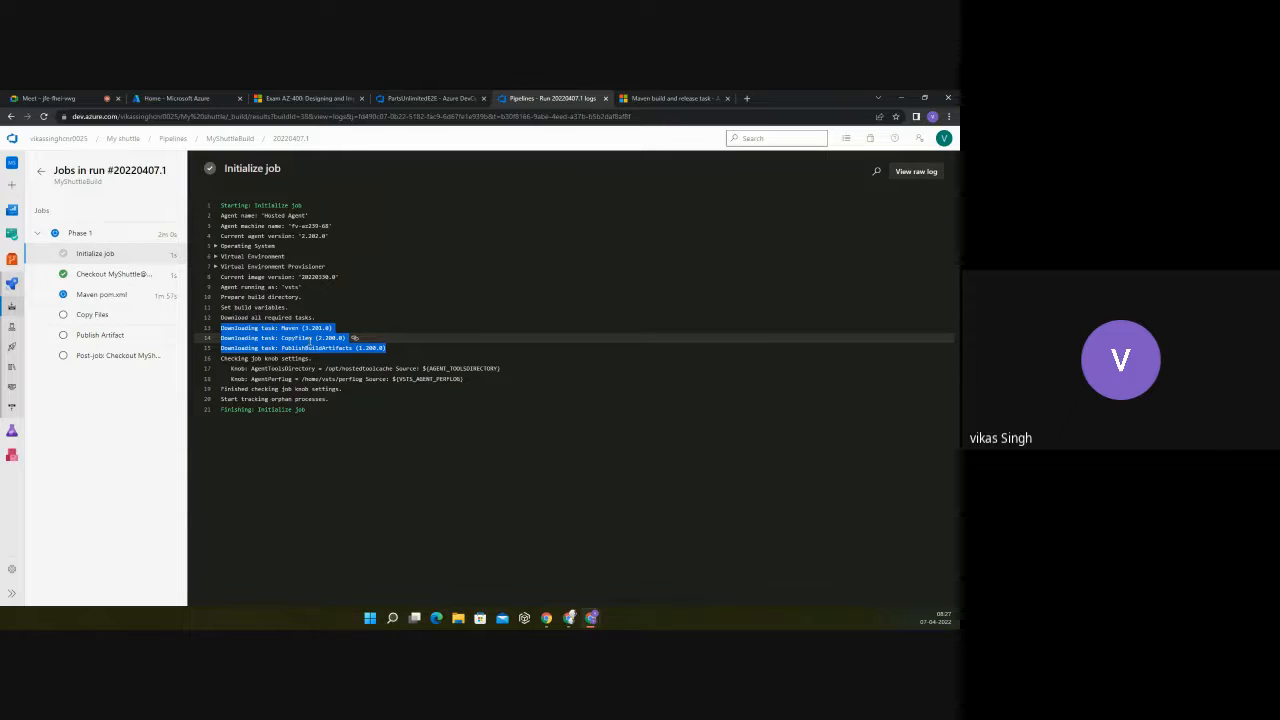
{"action": "left_click", "coordinate": [378, 337]}
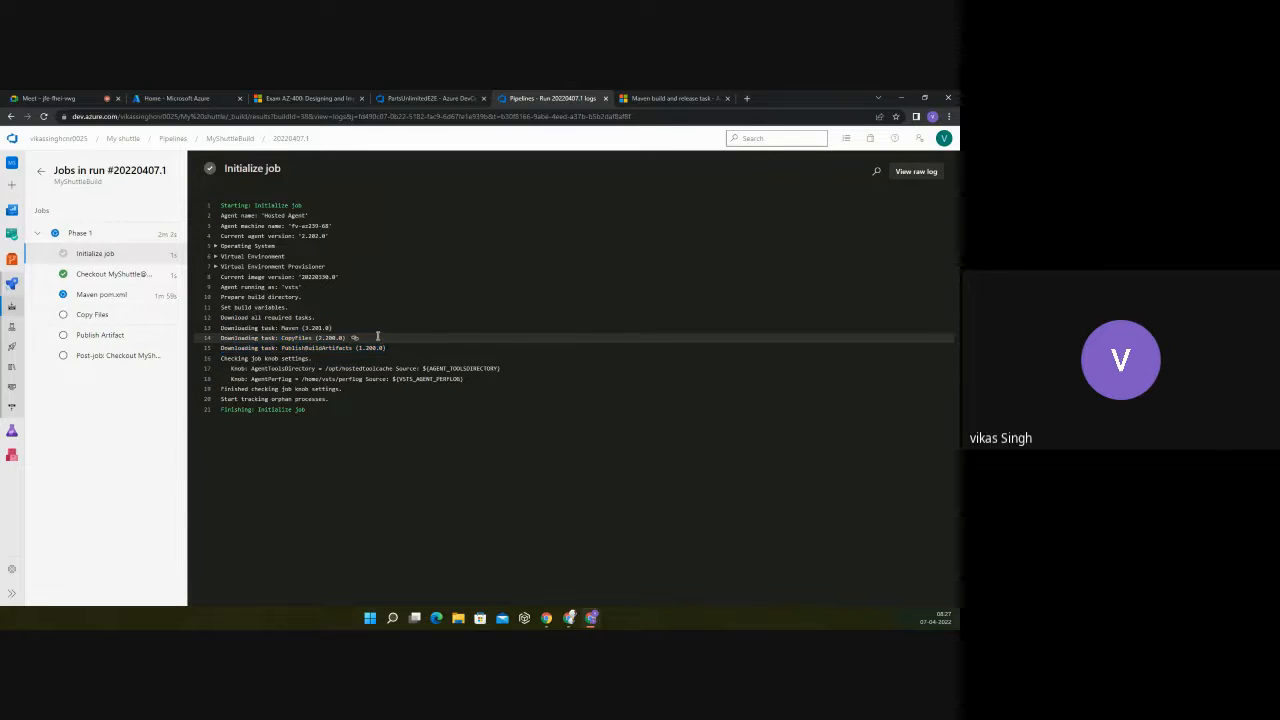
{"action": "left_click_drag", "start_coordinate": [389, 347], "coordinate": [217, 331]}
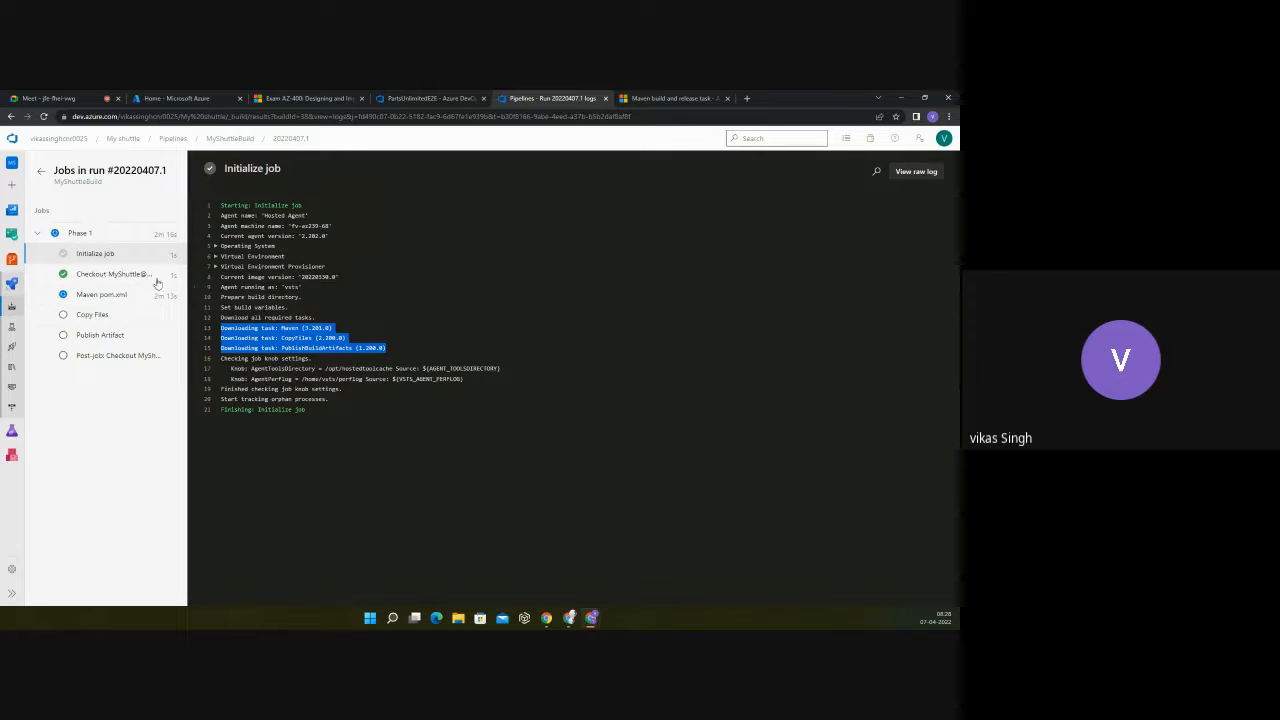
Step: Examine the Checkout MyShuttle@master log, highlighting the initialized Git repository path and the git remote add origin command
{"action": "left_click", "coordinate": [93, 276]}
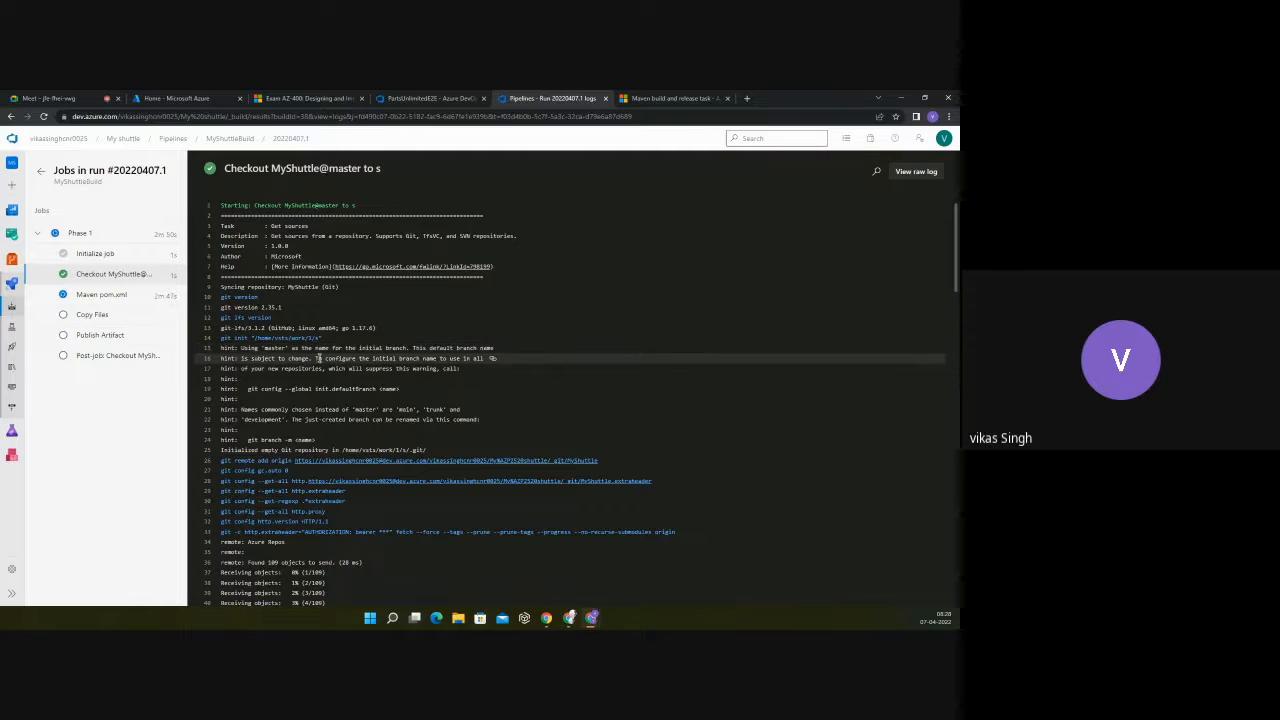
{"action": "scroll", "coordinate": [453, 357], "scroll_direction": "down", "scroll_amount": 2}
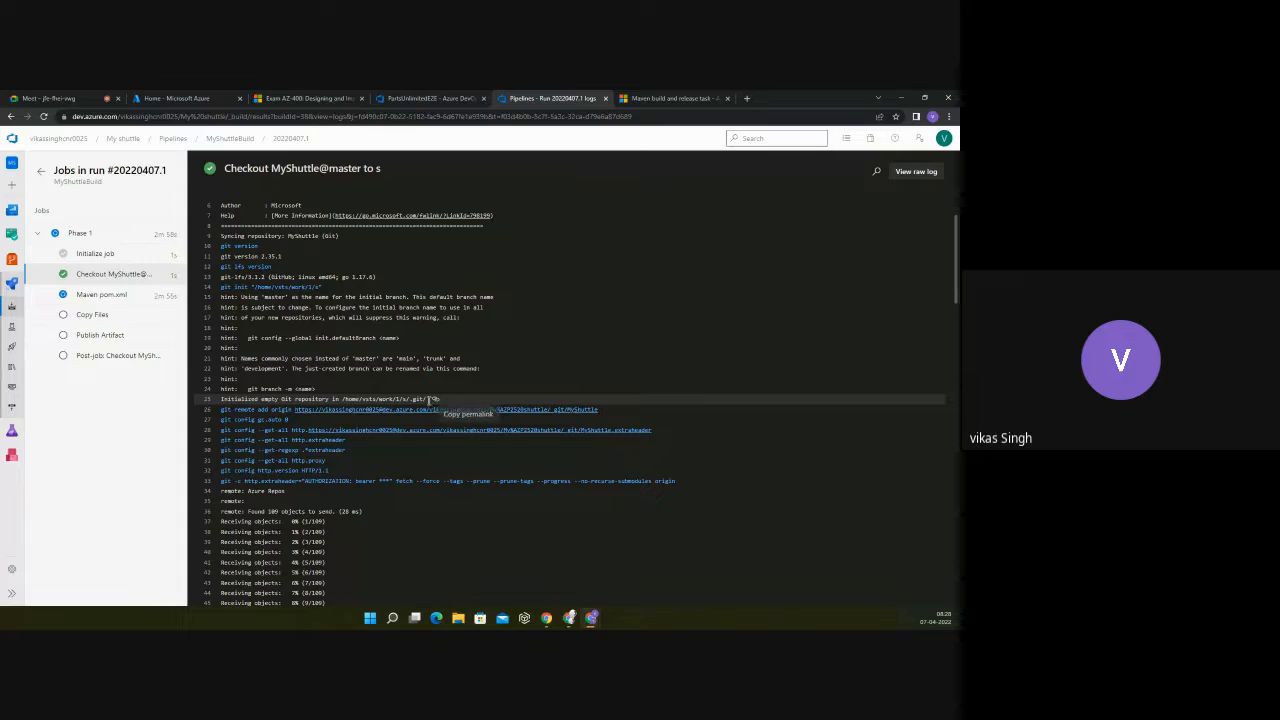
{"action": "left_click_drag", "start_coordinate": [428, 399], "coordinate": [342, 399]}
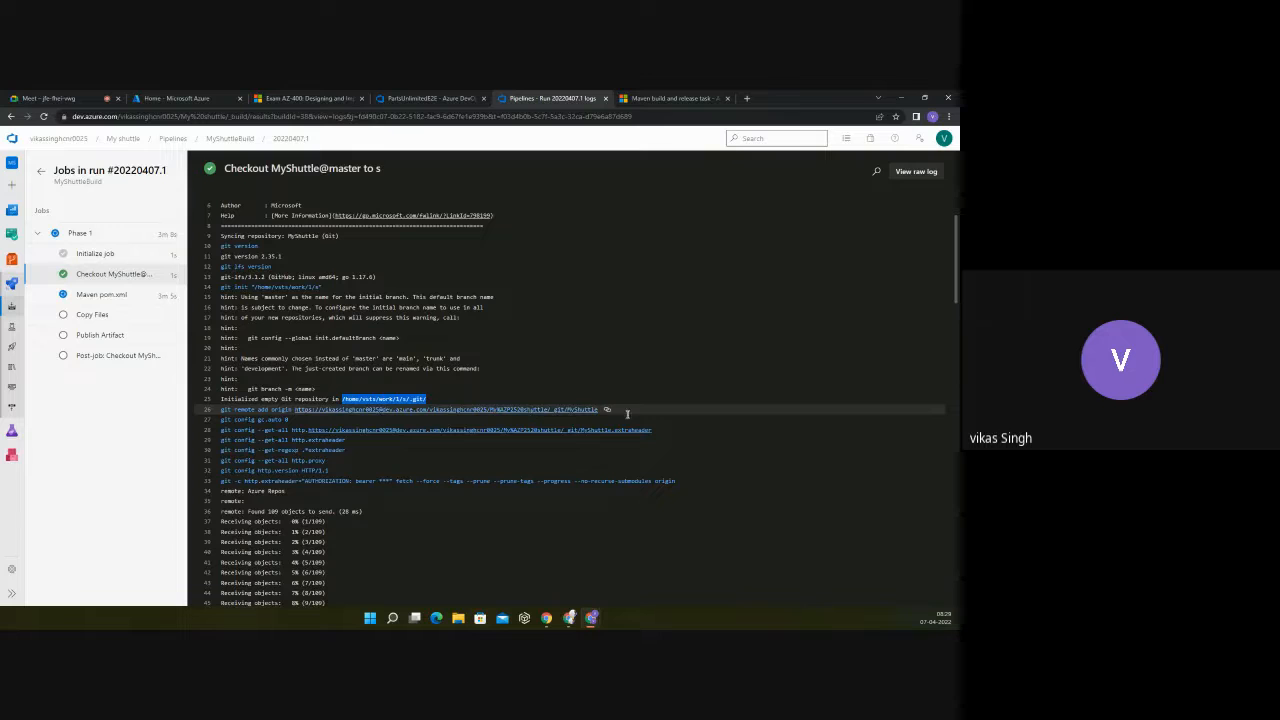
{"action": "left_click_drag", "start_coordinate": [600, 409], "coordinate": [222, 410]}
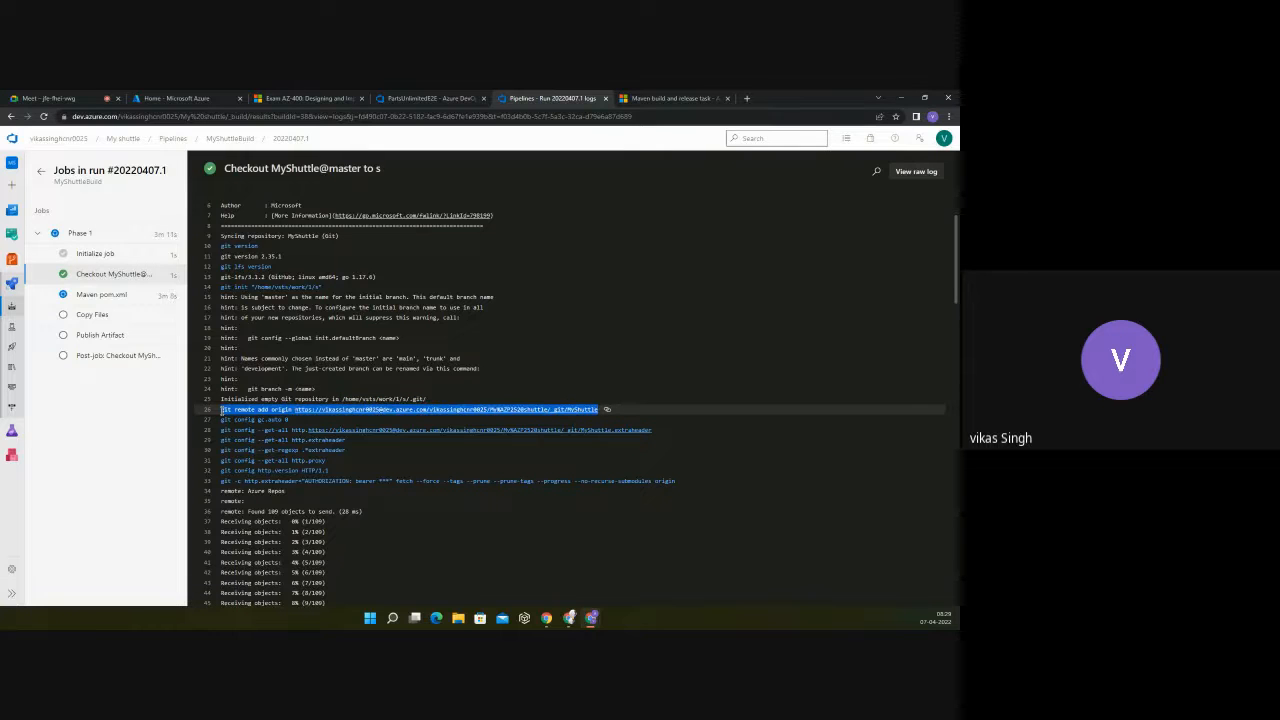
Step: Try to open the repository link in the git remote add origin line, and return to the Checkout MyShuttle@master log
{"action": "left_click", "coordinate": [381, 410]}
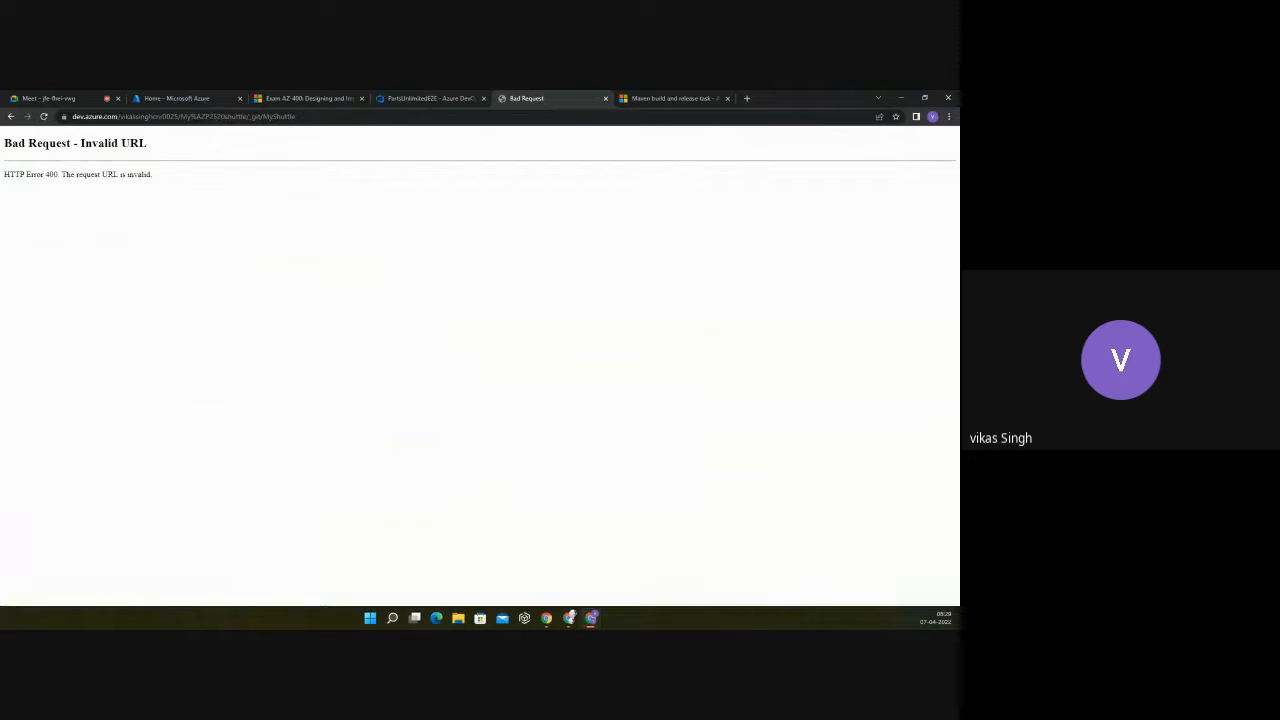
{"action": "left_click", "coordinate": [11, 117]}
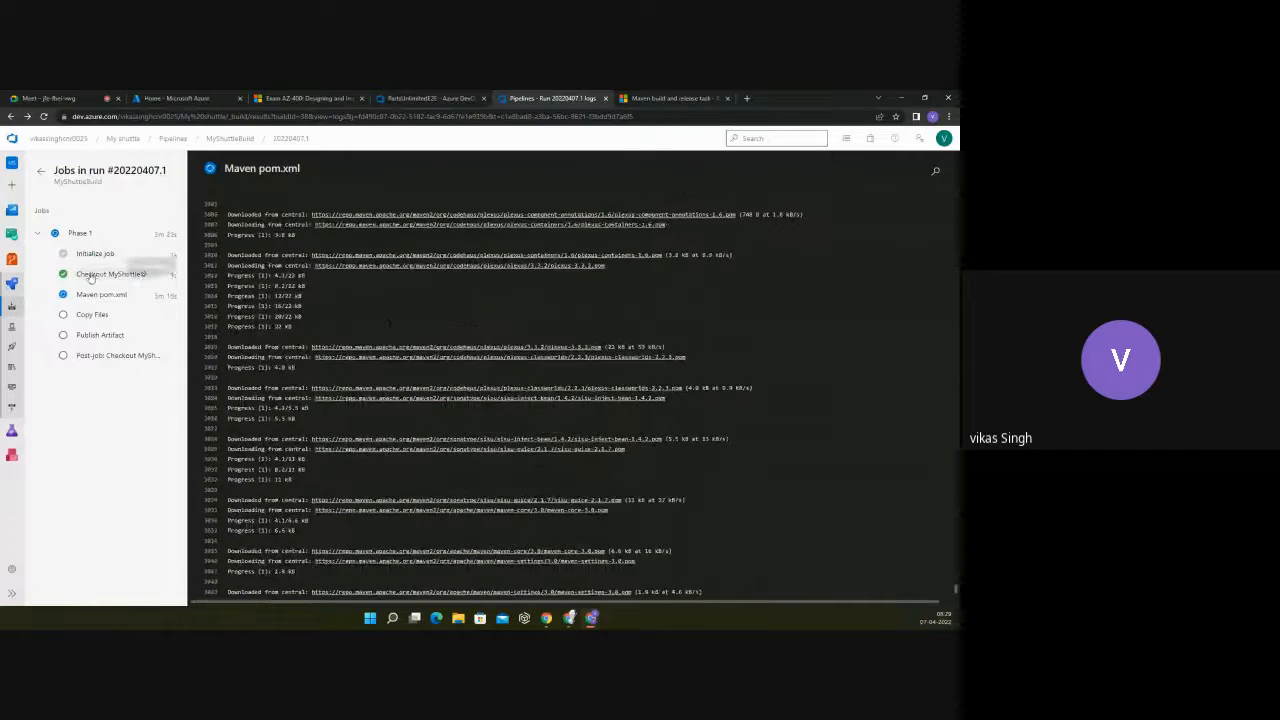
{"action": "left_click", "coordinate": [92, 275]}
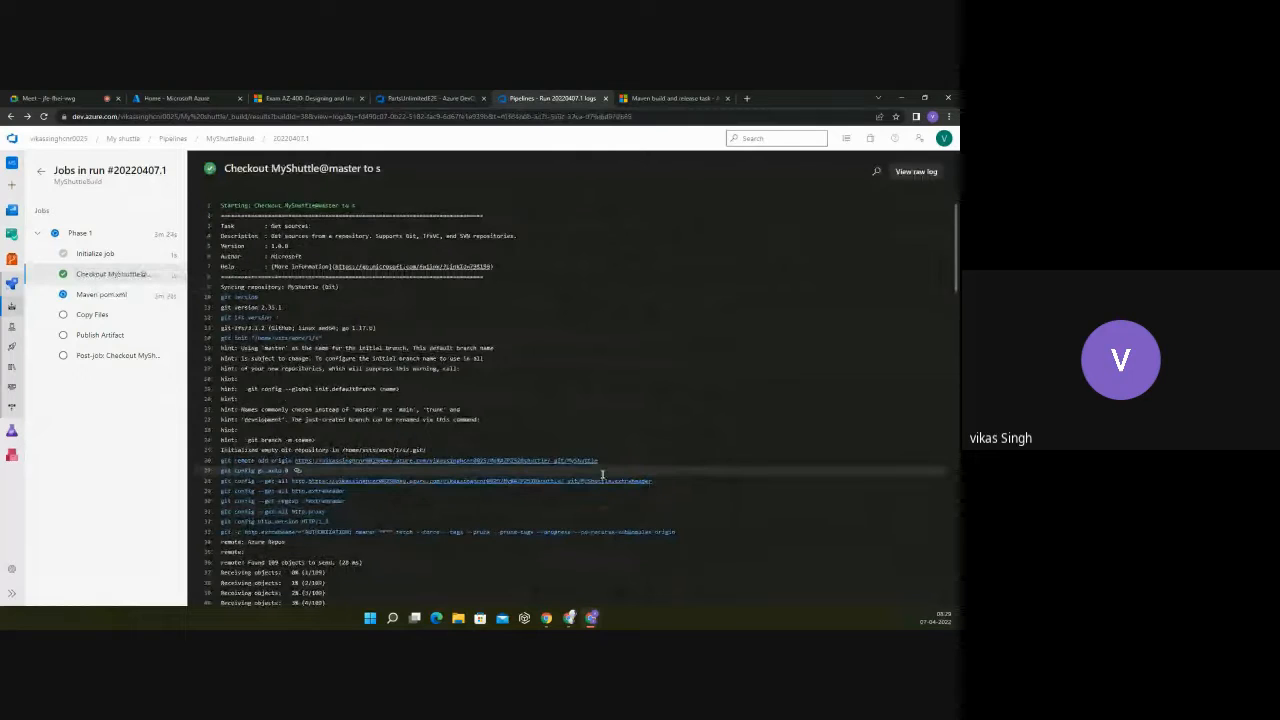
Step: Copy the repository URL from the git remote add origin line and try to open it in a new browser tab
{"action": "left_click_drag", "start_coordinate": [599, 461], "coordinate": [296, 465]}
{"action": "right_click", "coordinate": [296, 465]}
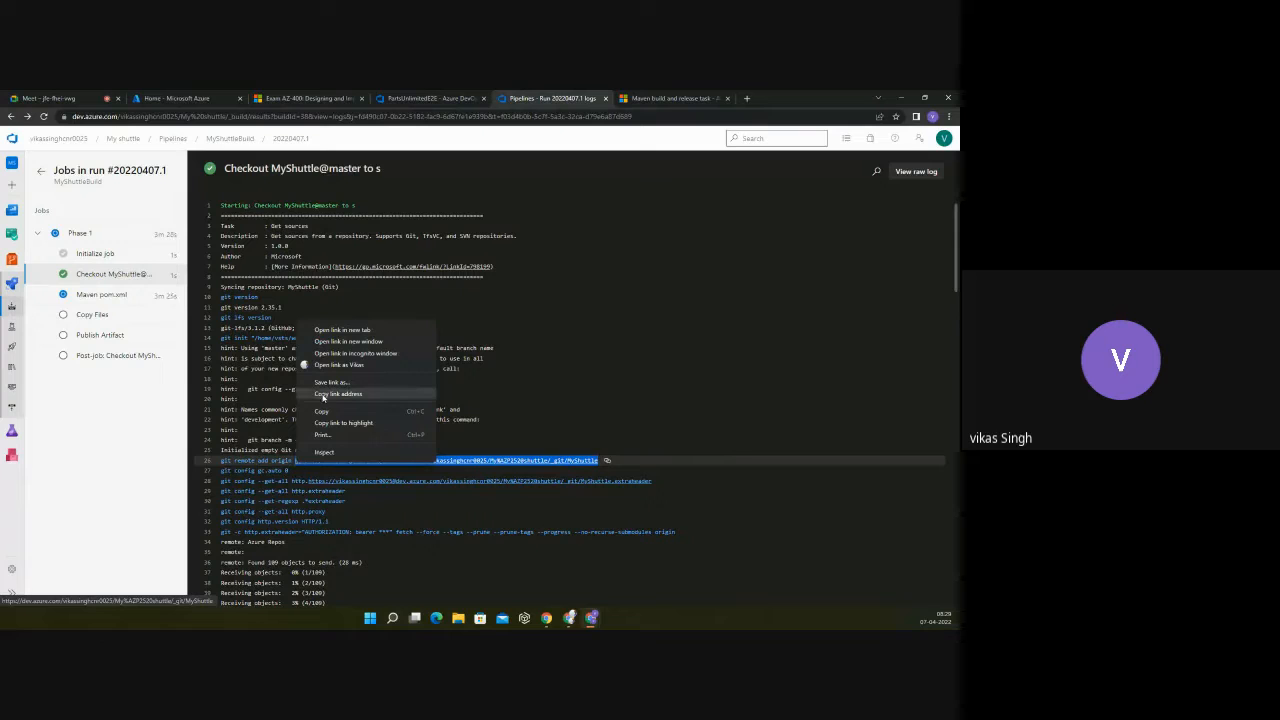
{"action": "left_click", "coordinate": [322, 411]}
{"action": "left_click_drag", "start_coordinate": [757, 99], "coordinate": [757, 102]}
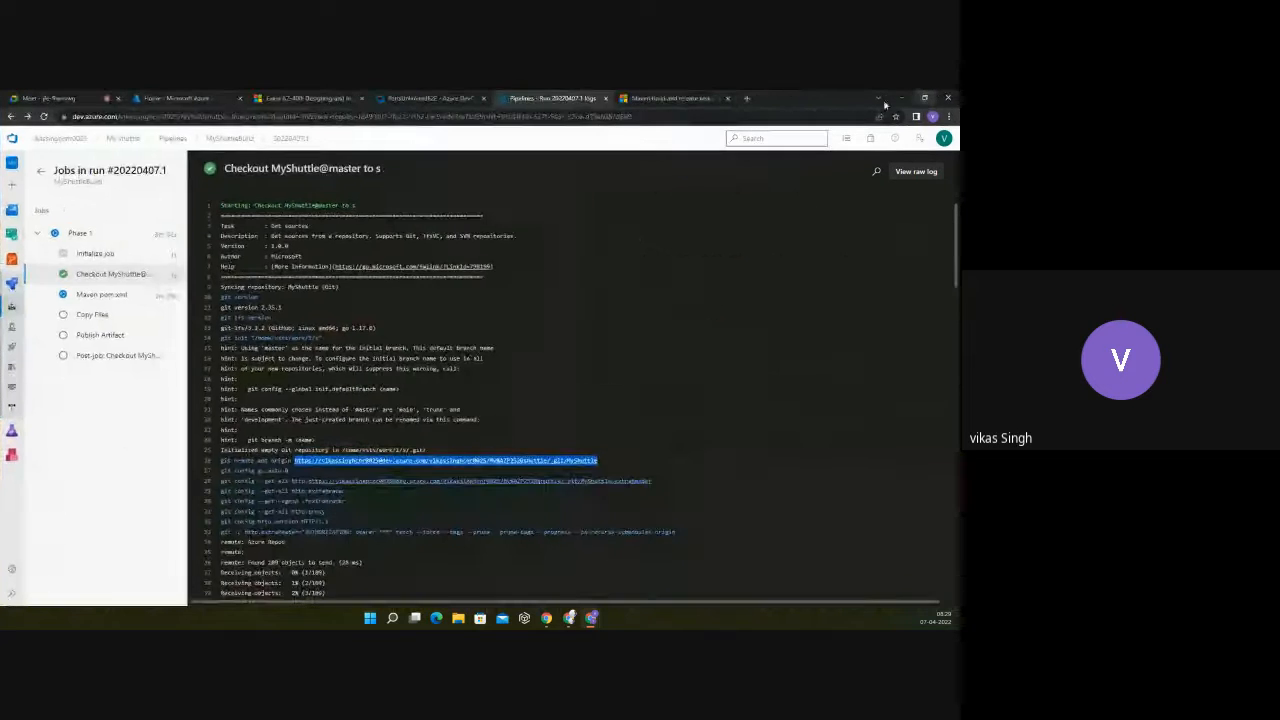
{"action": "double_click", "coordinate": [757, 102]}
{"action": "left_click", "coordinate": [747, 98]}
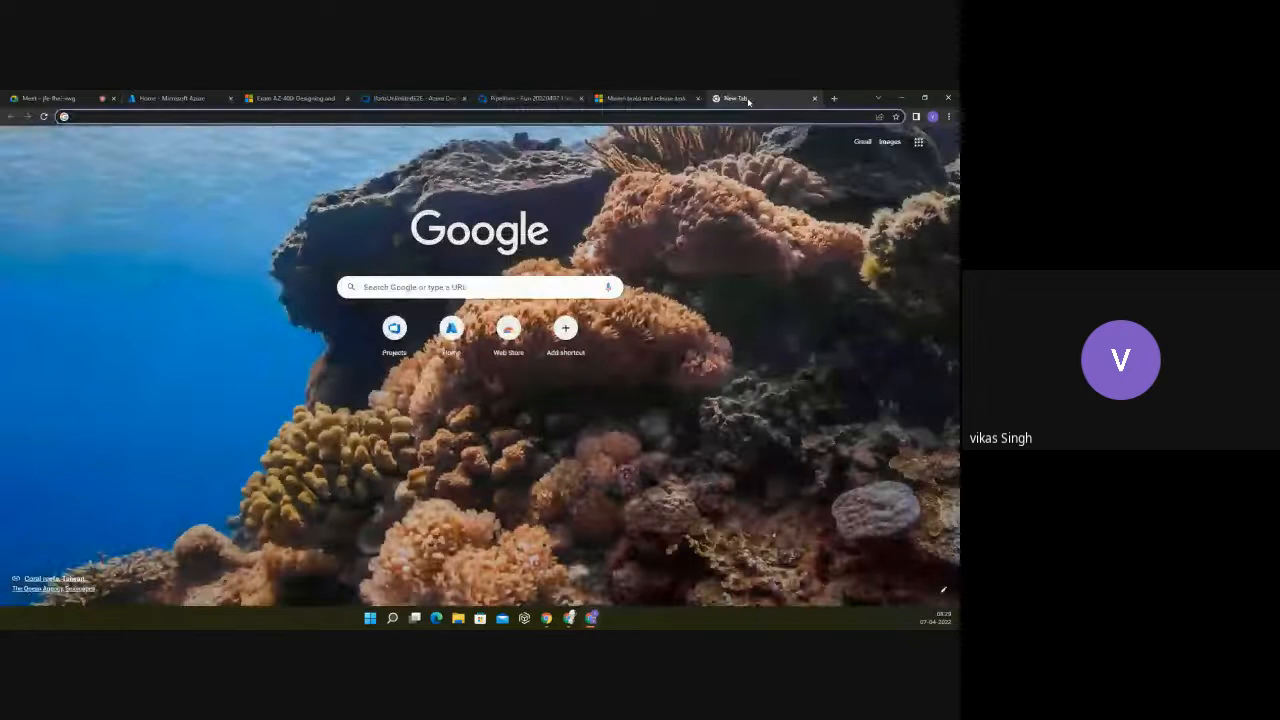
{"action": "key", "text": "ctrl+v"}
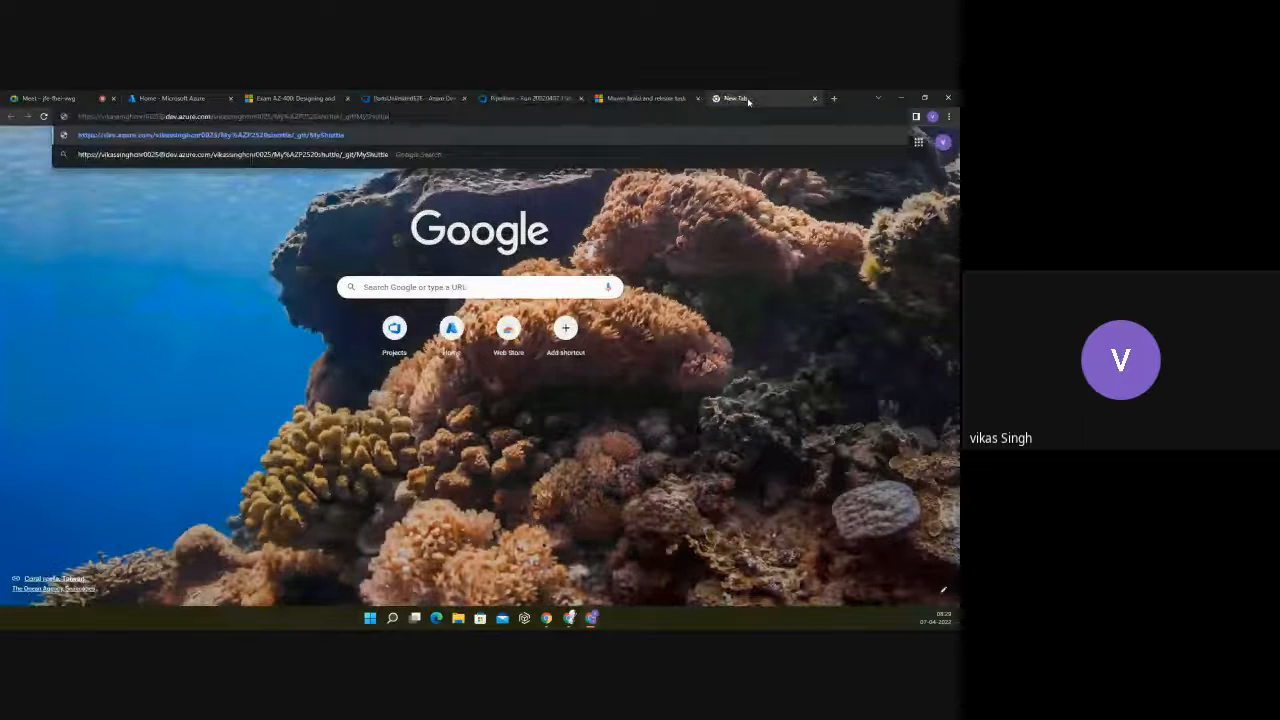
{"action": "key", "text": "Return"}
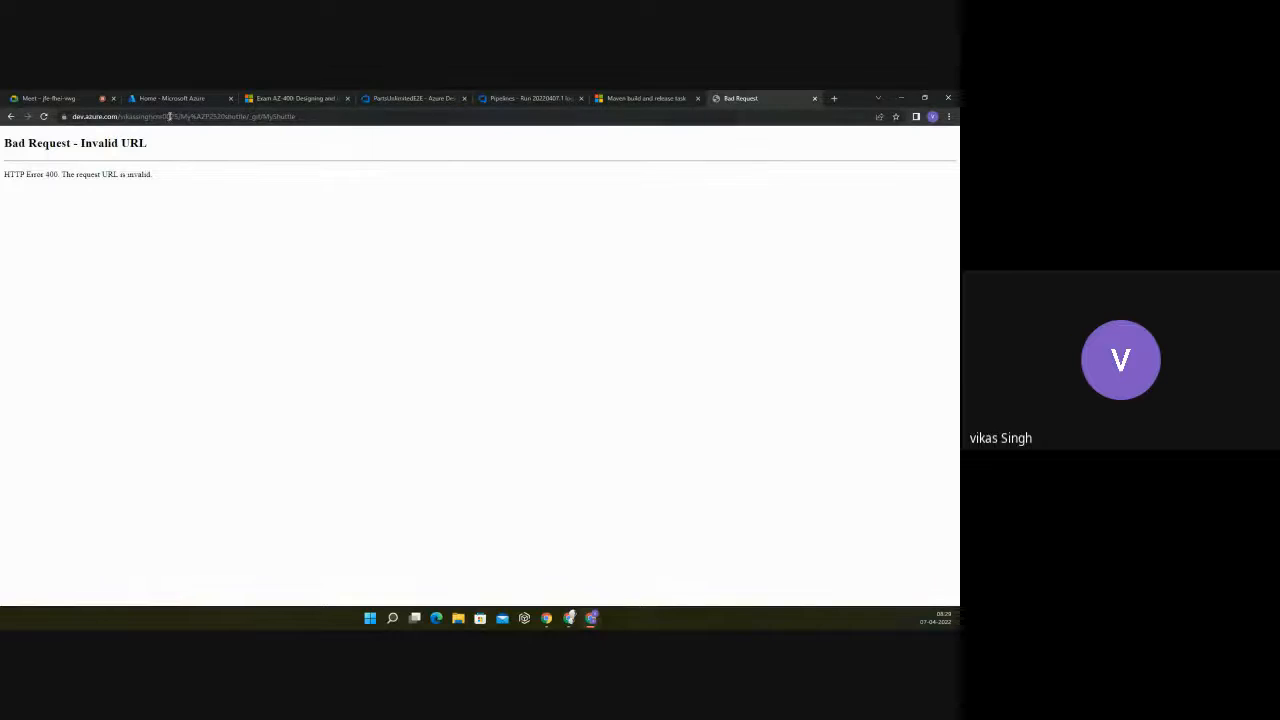
{"action": "left_click", "coordinate": [298, 117]}
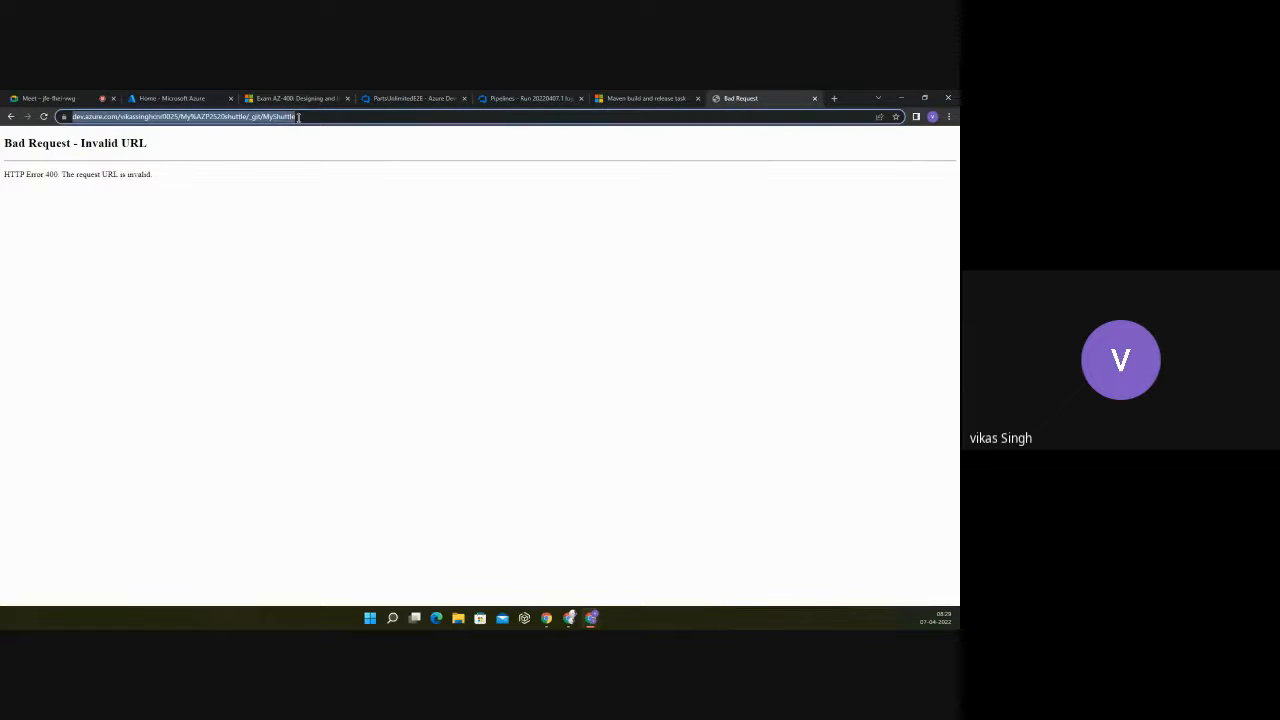
Step: Duplicate the PartsUnlimitedE2E browser tab and open the MyShuttle repository files of the My shuttle project in the copy
{"action": "left_click", "coordinate": [406, 98]}
{"action": "right_click", "coordinate": [406, 98]}
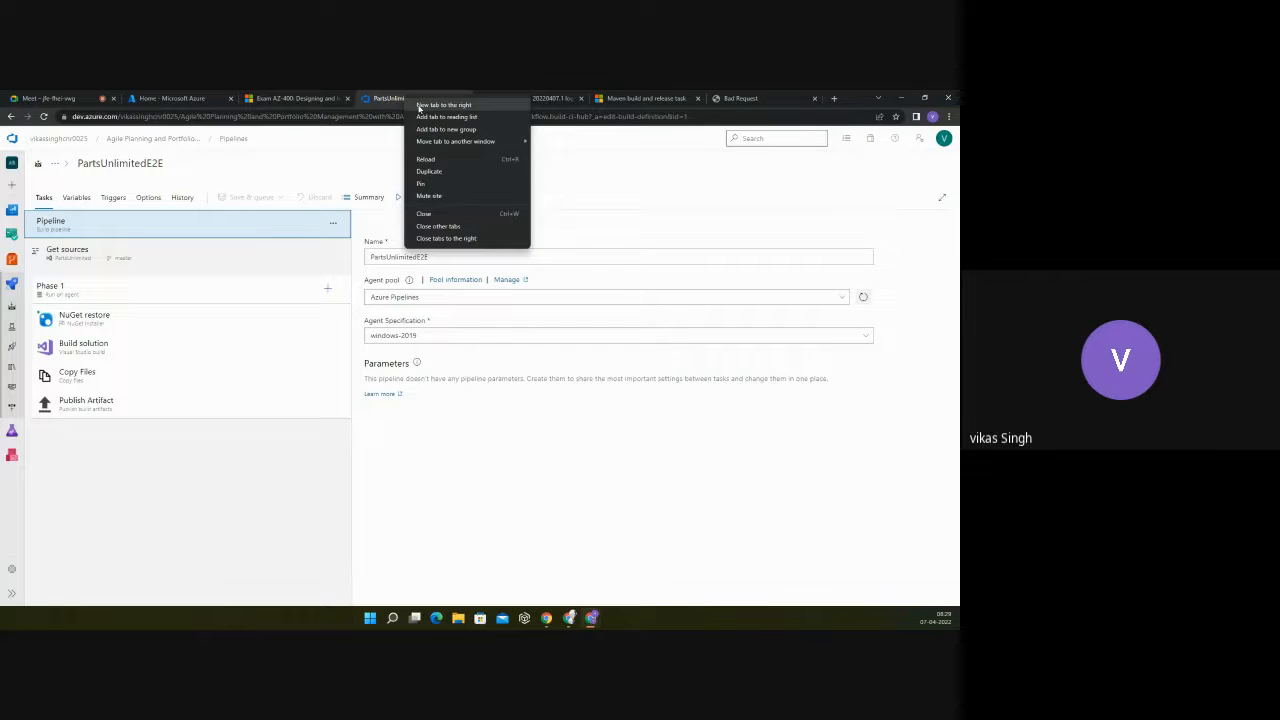
{"action": "left_click", "coordinate": [556, 99]}
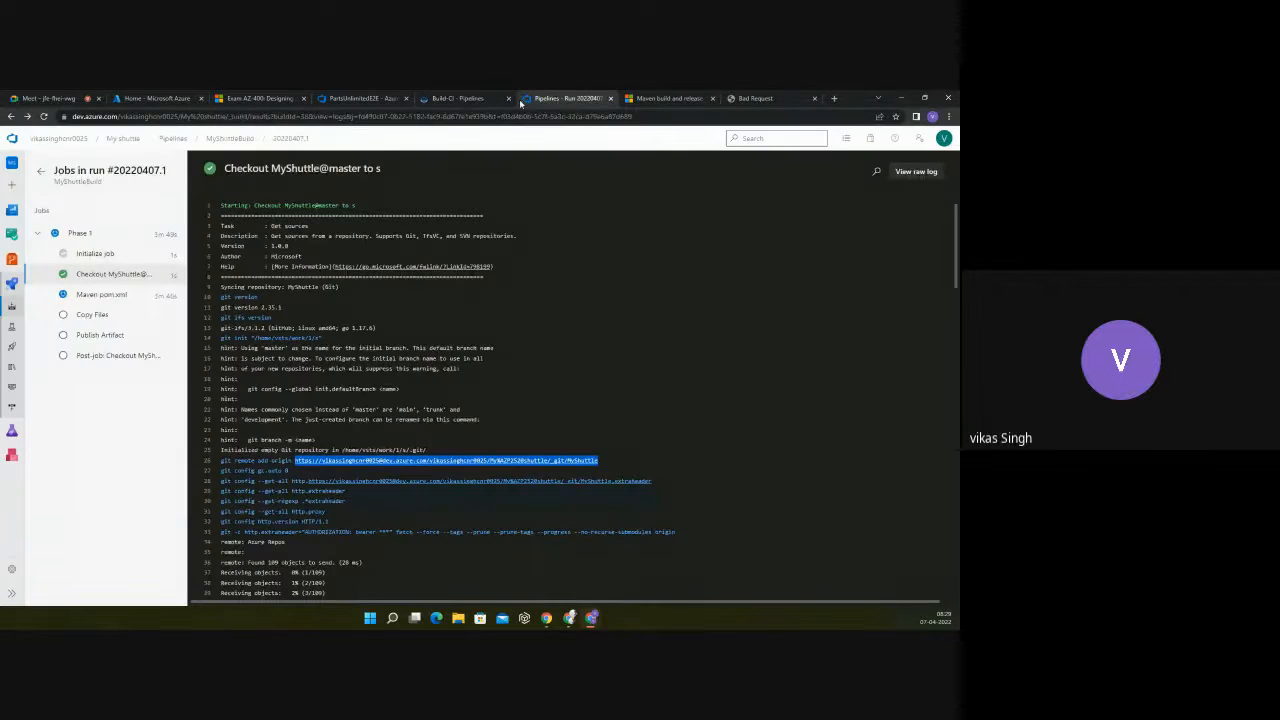
{"action": "left_click", "coordinate": [446, 99]}
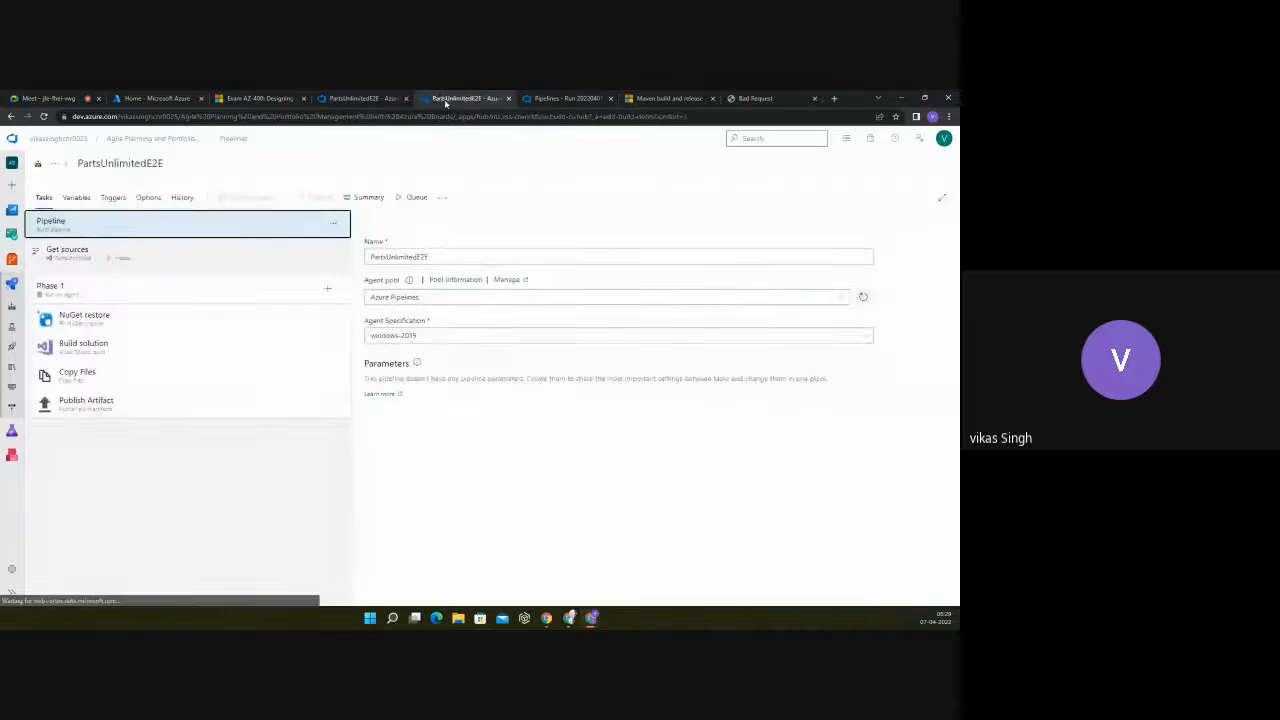
{"action": "left_click", "coordinate": [11, 260]}
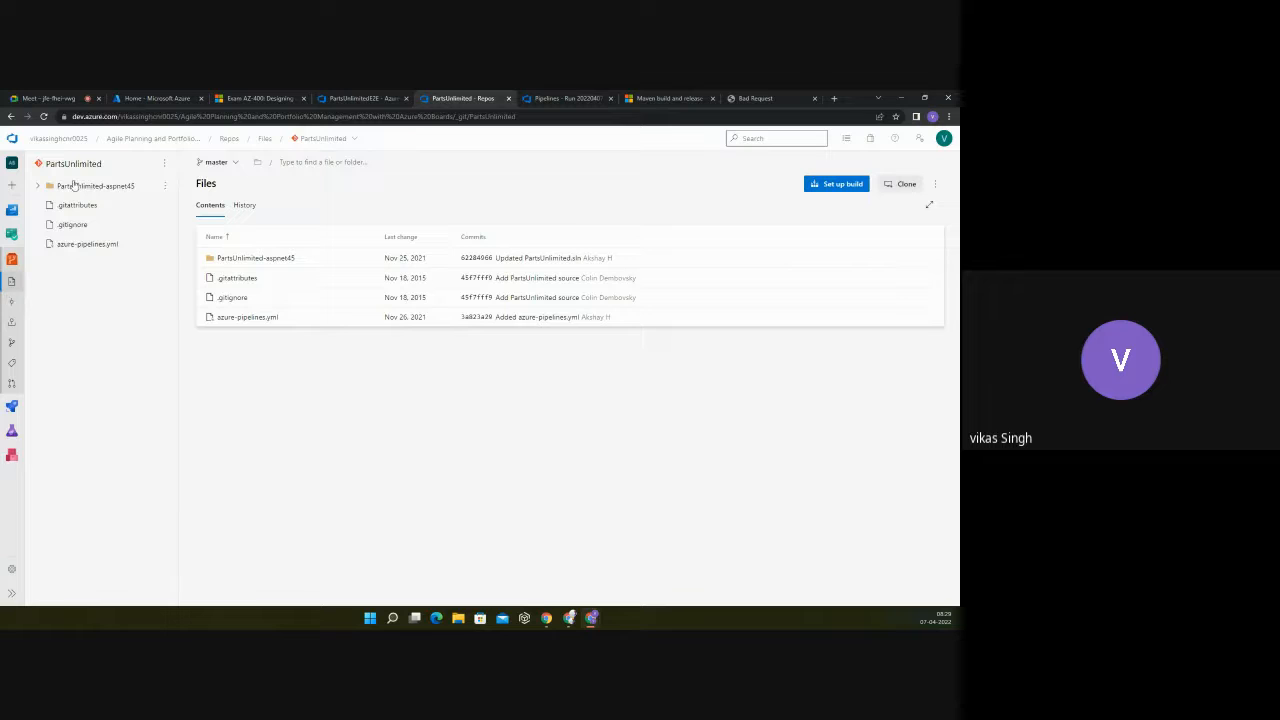
{"action": "left_click", "coordinate": [58, 138]}
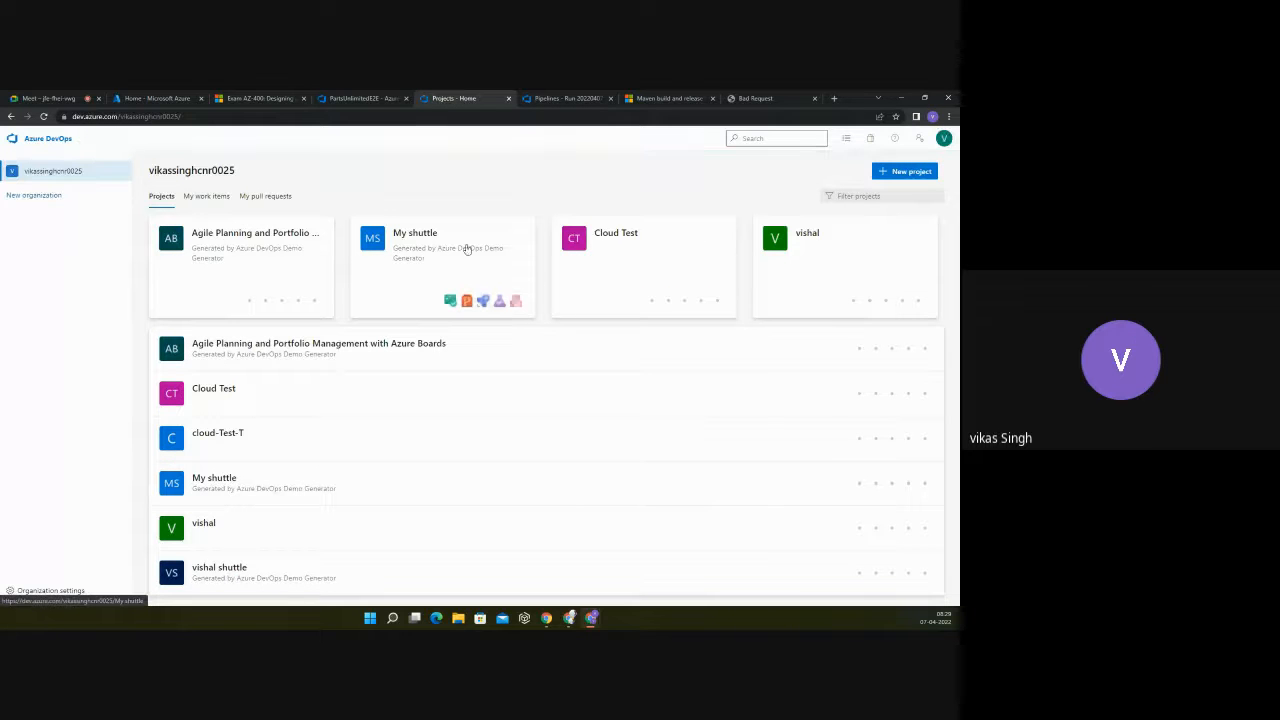
{"action": "left_click", "coordinate": [425, 236]}
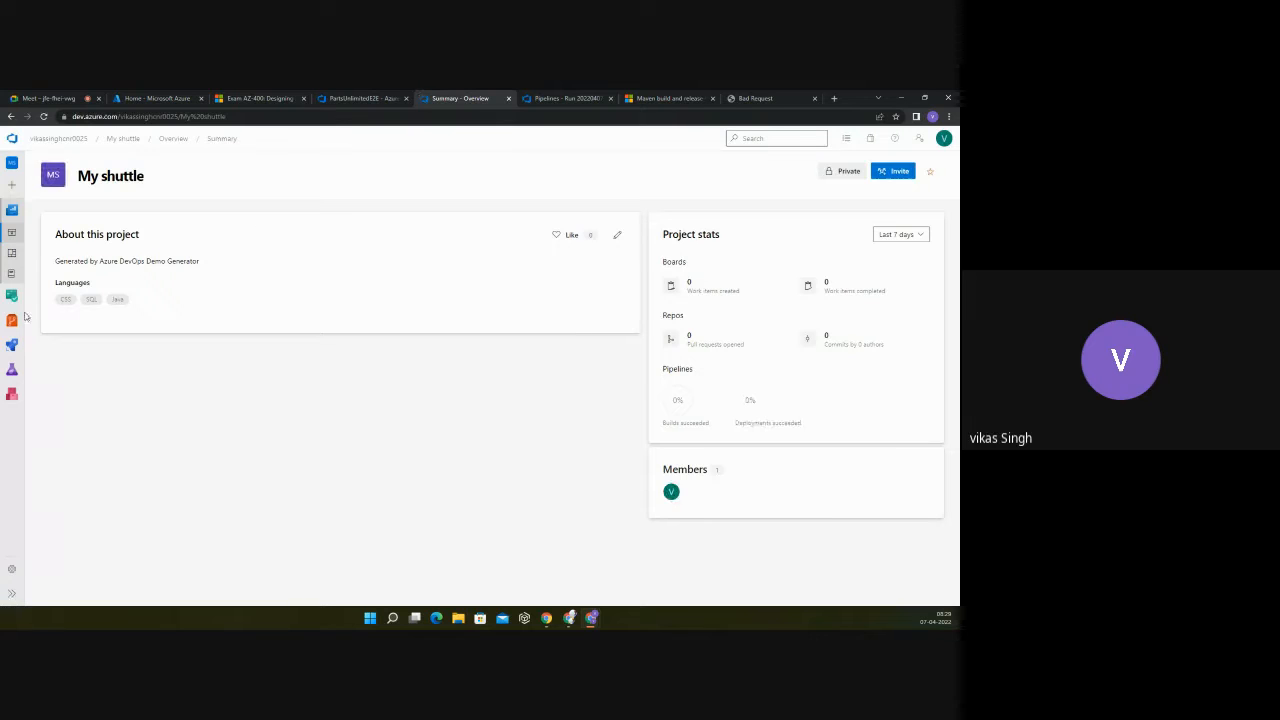
{"action": "left_click", "coordinate": [14, 319]}
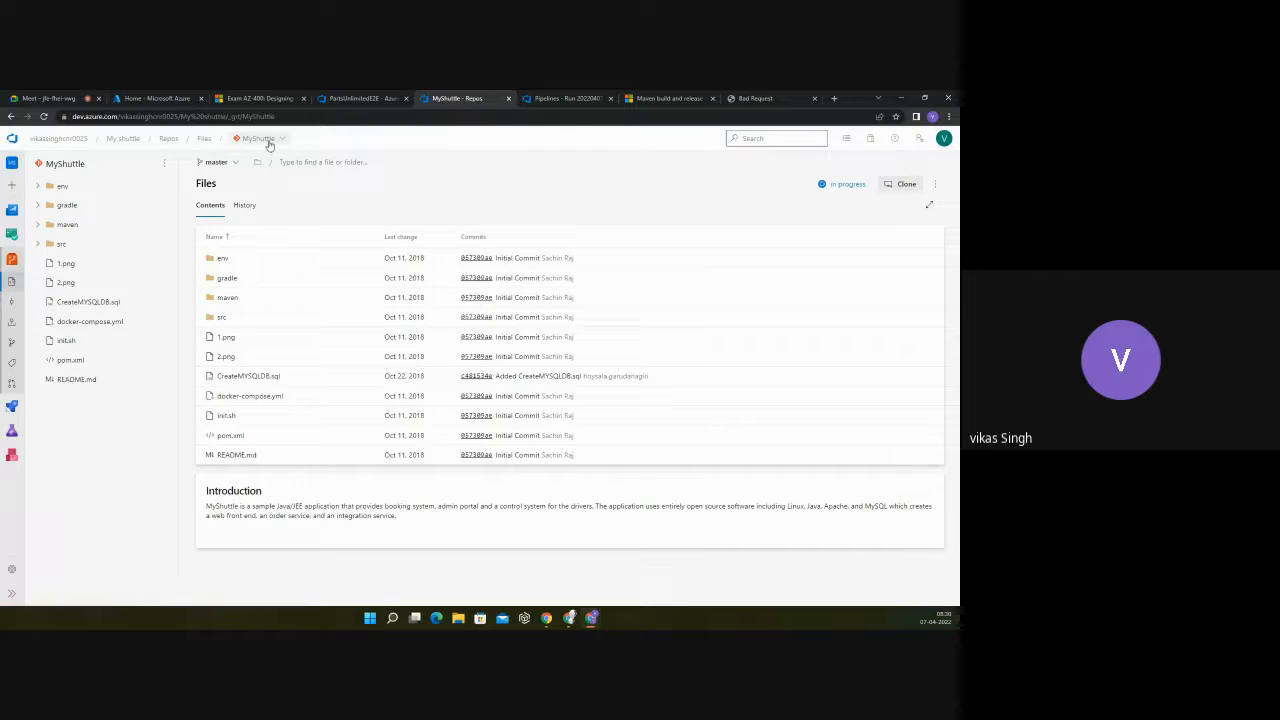
Step: Return to the pipeline run, read the Checkout MyShuttle@master log through its end, and revisit the Initialize job log
{"action": "left_click", "coordinate": [592, 100]}
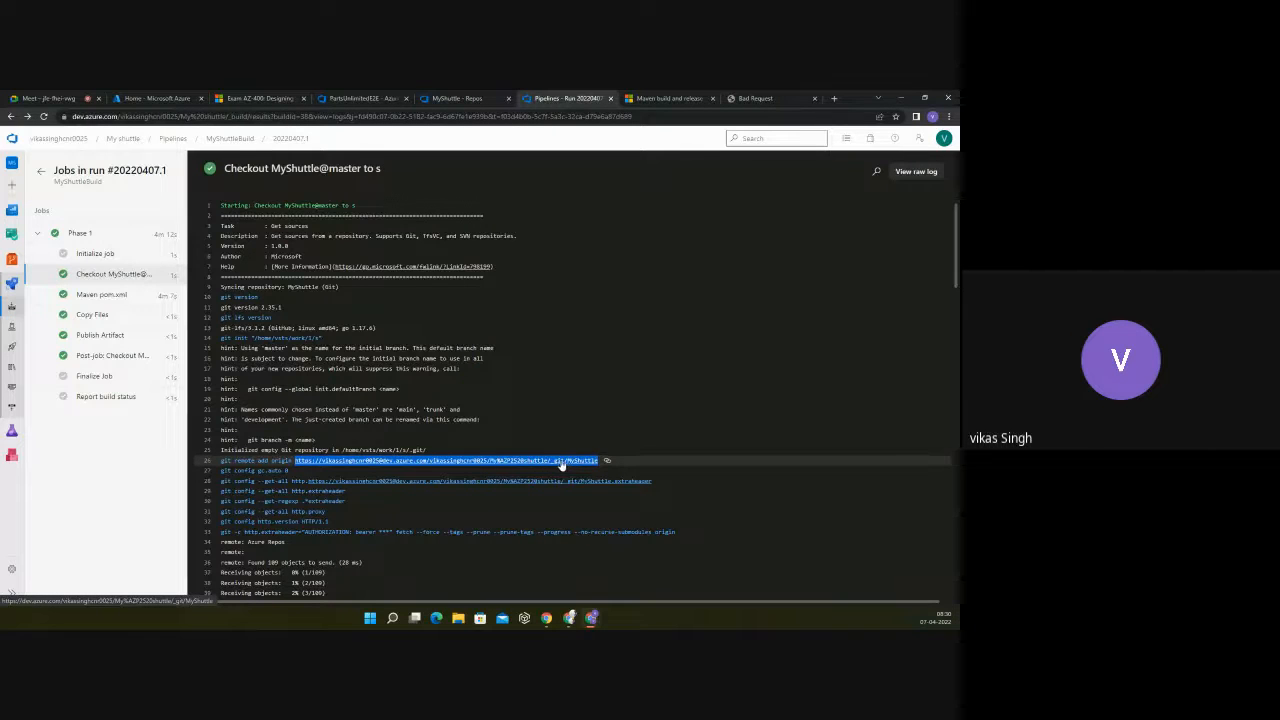
{"action": "scroll", "coordinate": [536, 445], "scroll_direction": "down", "scroll_amount": 2}
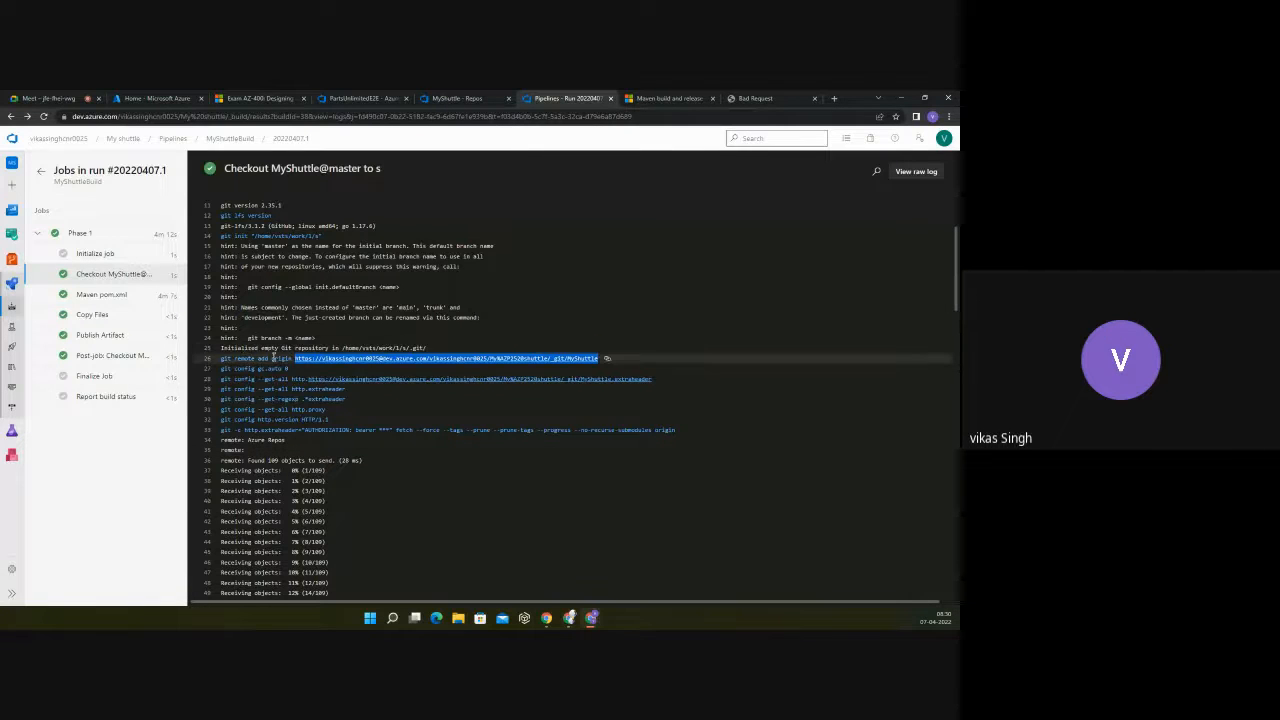
{"action": "scroll", "coordinate": [360, 368], "scroll_direction": "down", "scroll_amount": 4}
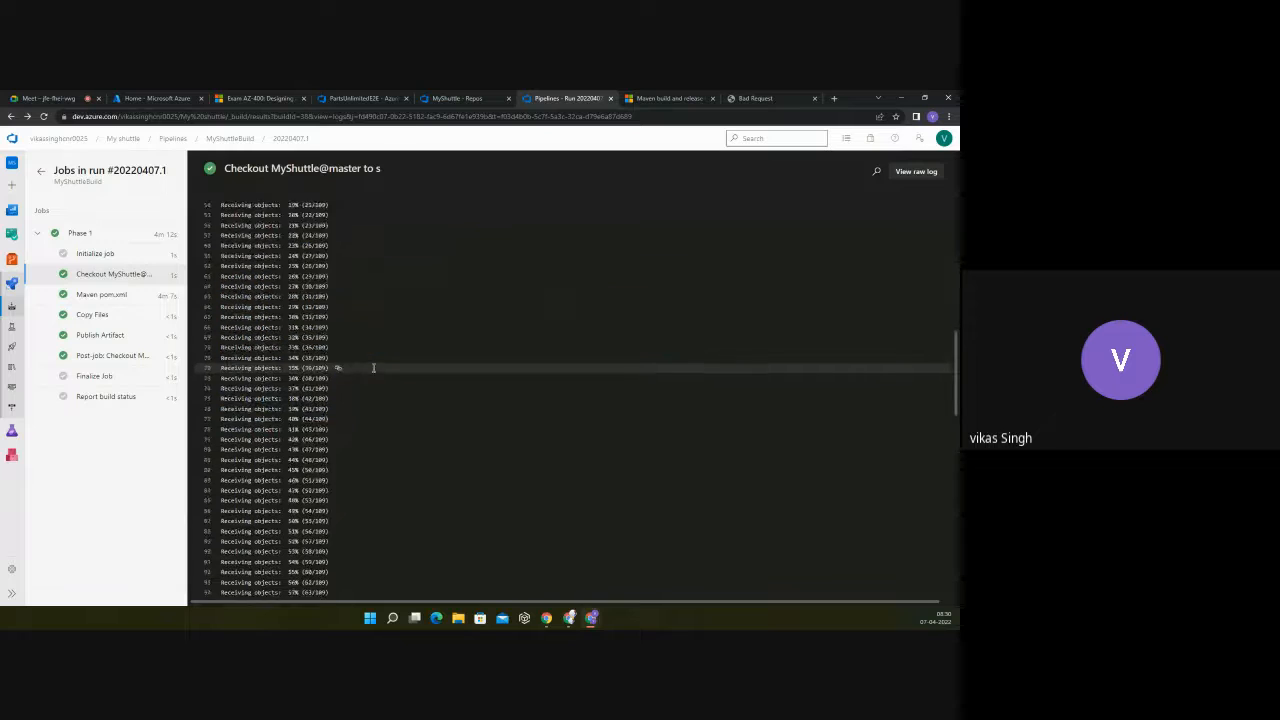
{"action": "scroll", "coordinate": [373, 368], "scroll_direction": "down", "scroll_amount": 8}
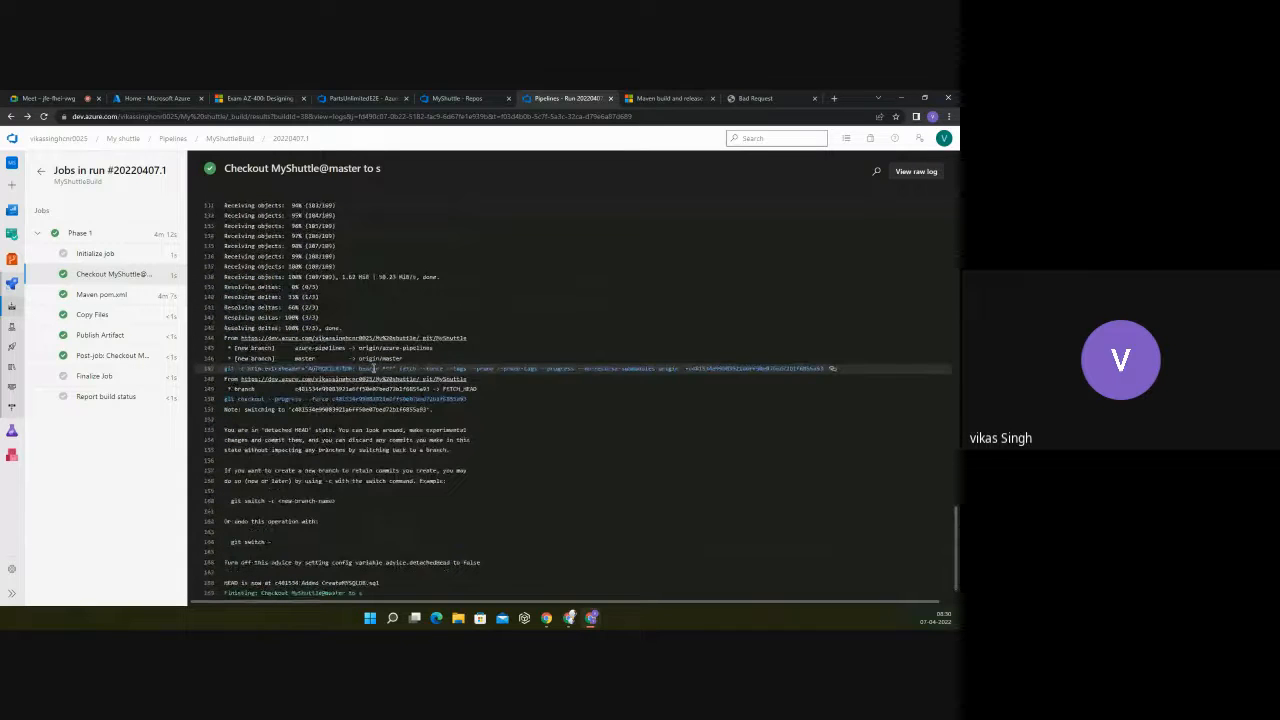
{"action": "scroll", "coordinate": [373, 368], "scroll_direction": "down", "scroll_amount": 1}
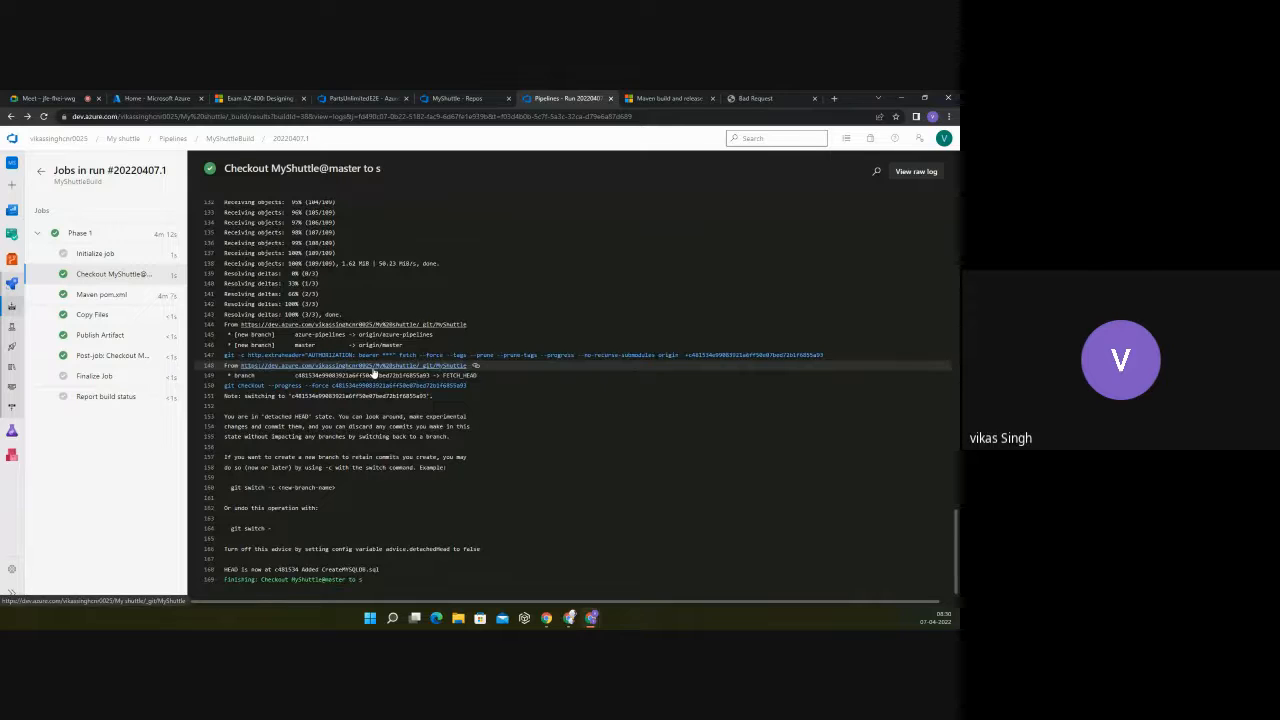
{"action": "scroll", "coordinate": [373, 370], "scroll_direction": "up", "scroll_amount": 13}
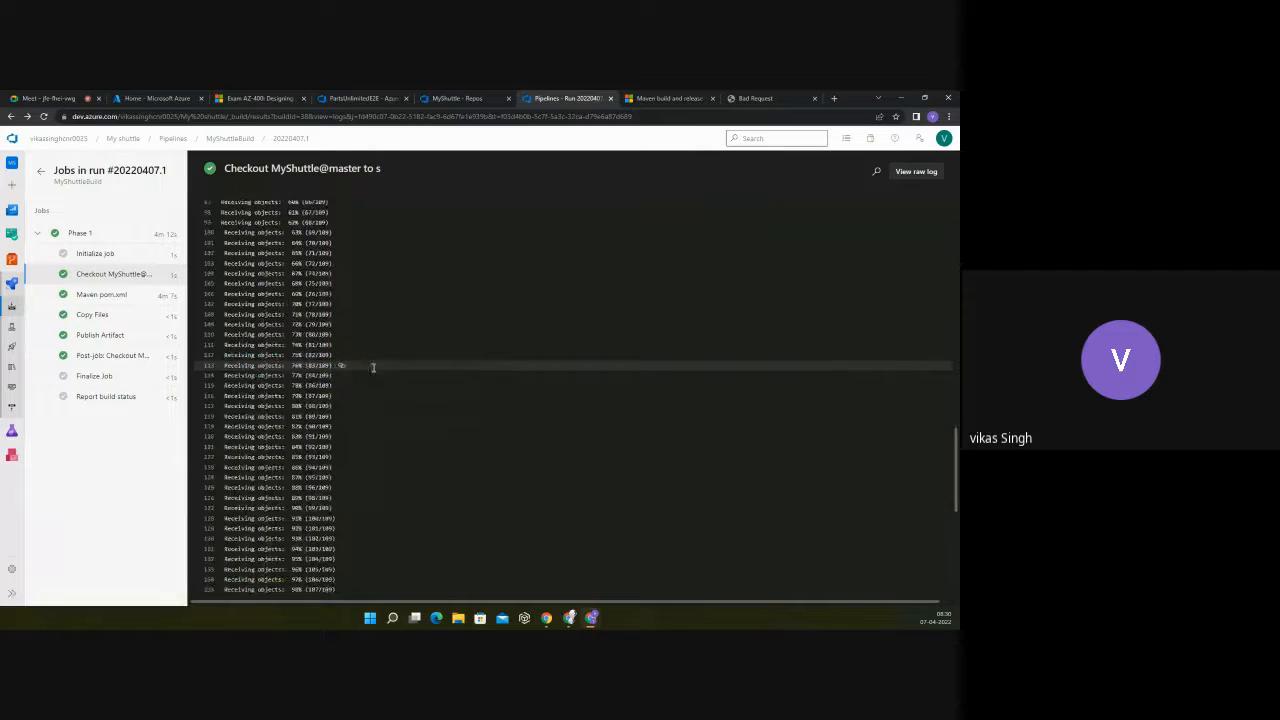
{"action": "scroll", "coordinate": [373, 368], "scroll_direction": "up", "scroll_amount": 1}
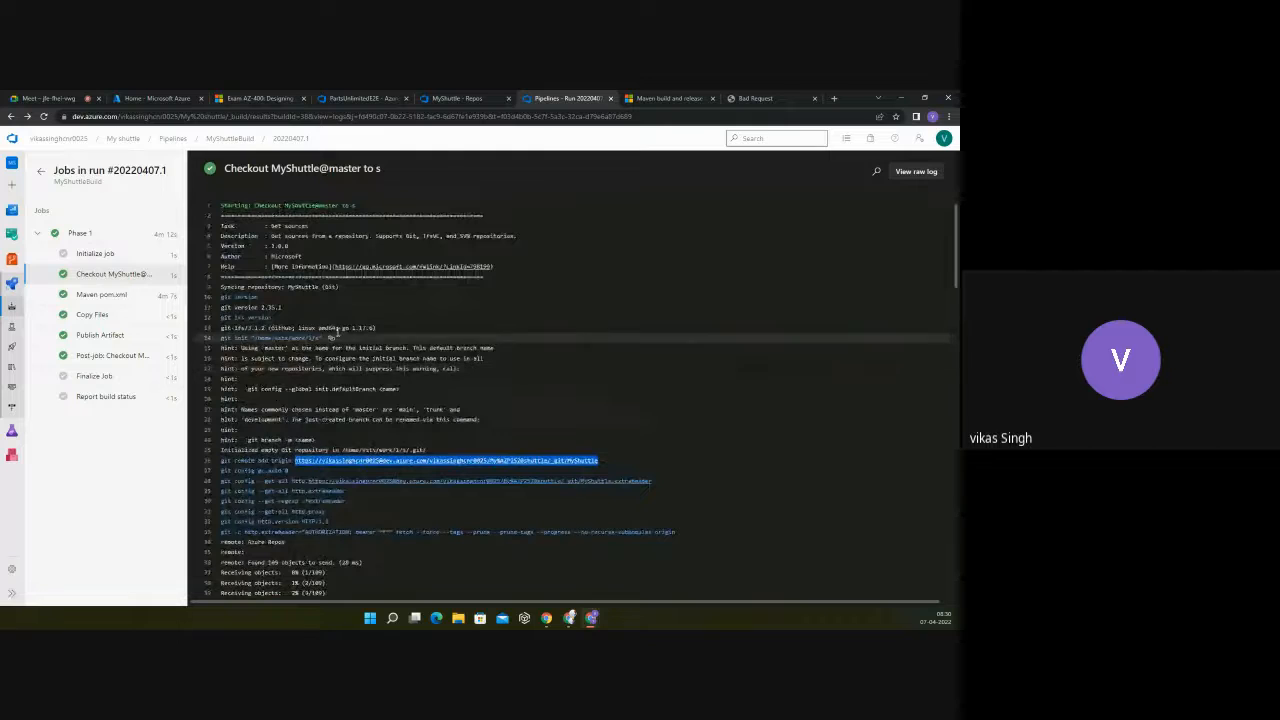
{"action": "left_click", "coordinate": [100, 256]}
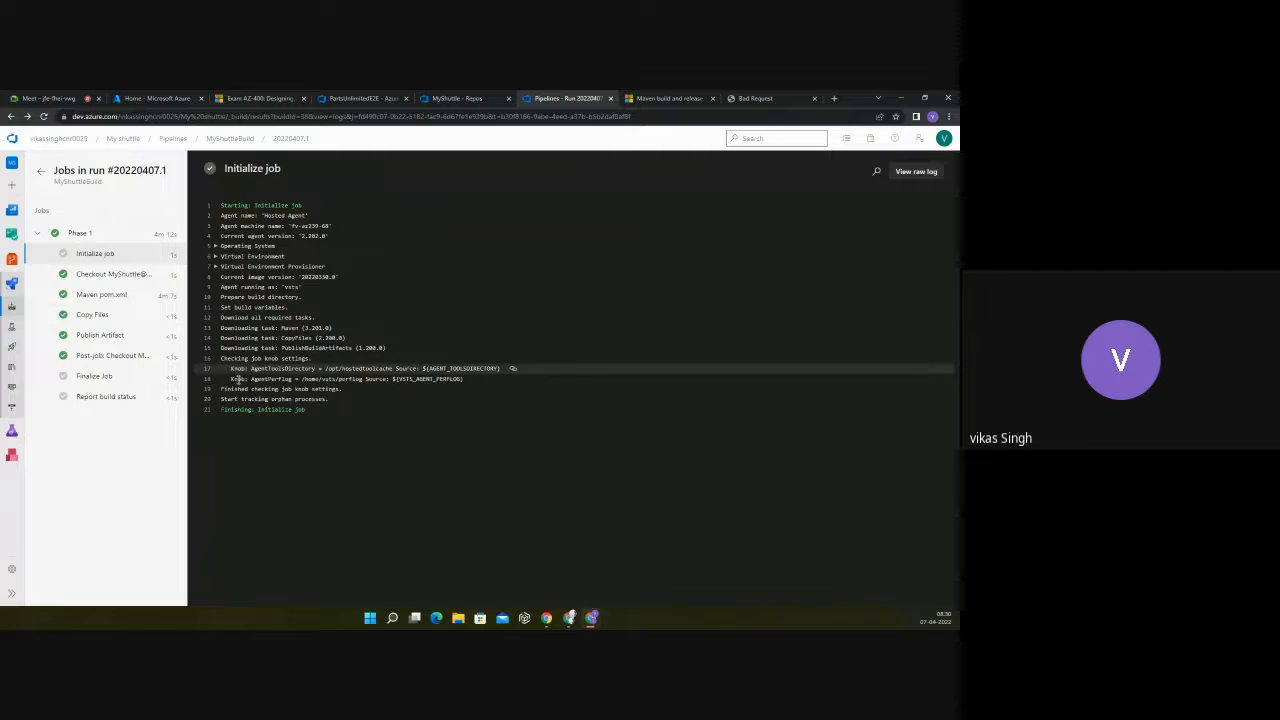
{"action": "left_click", "coordinate": [89, 276]}
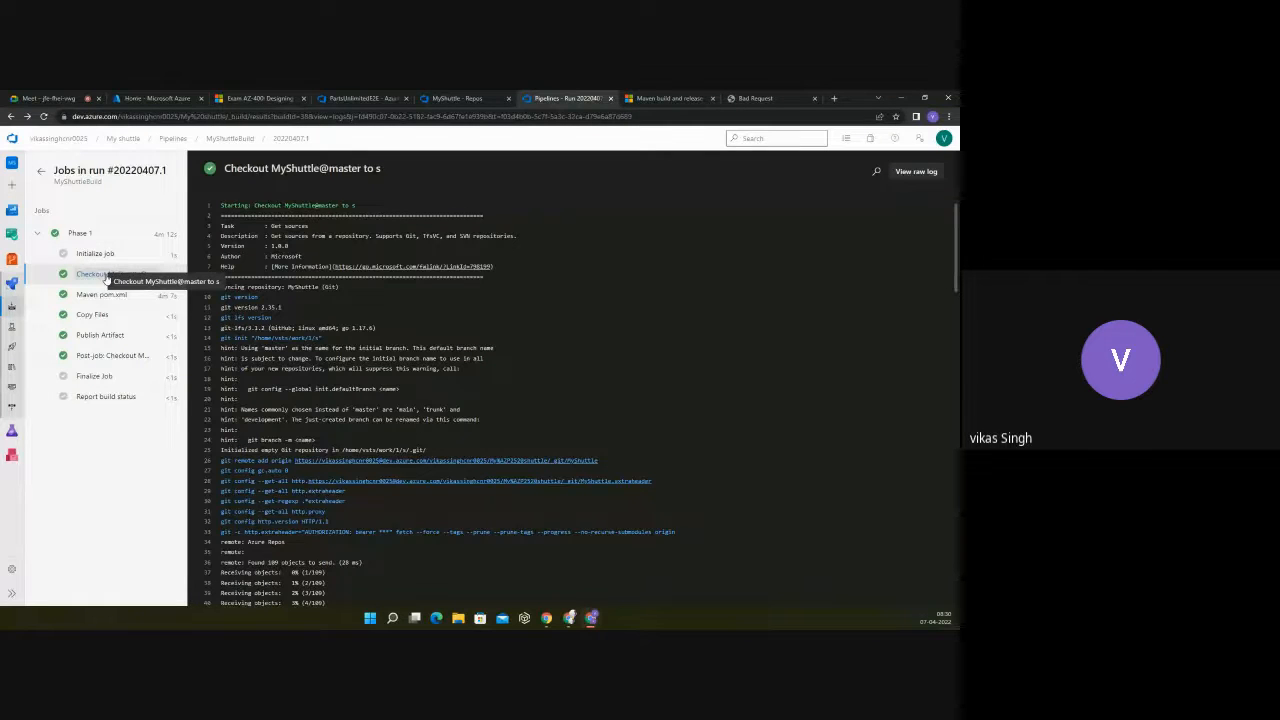
Step: Open the Maven pom.xml log, highlight the task description, and read through the Maven package download lines
{"action": "left_click", "coordinate": [95, 296]}
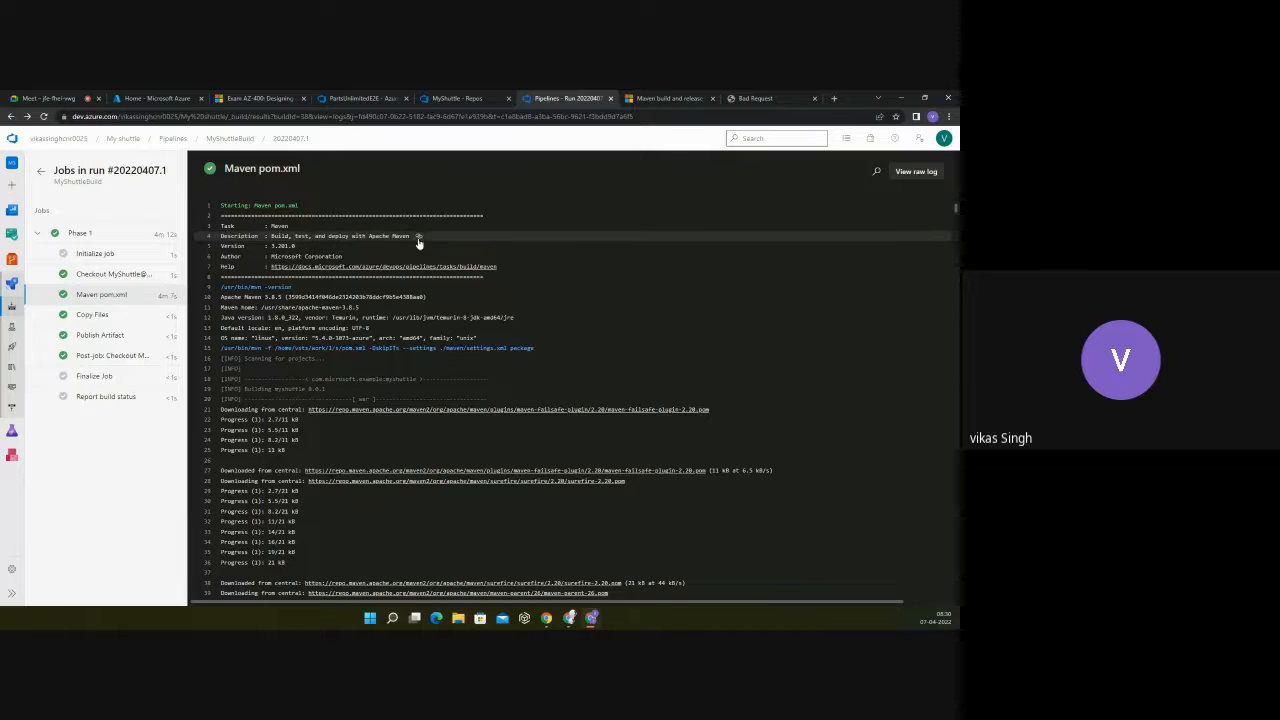
{"action": "left_click_drag", "start_coordinate": [411, 236], "coordinate": [286, 236]}
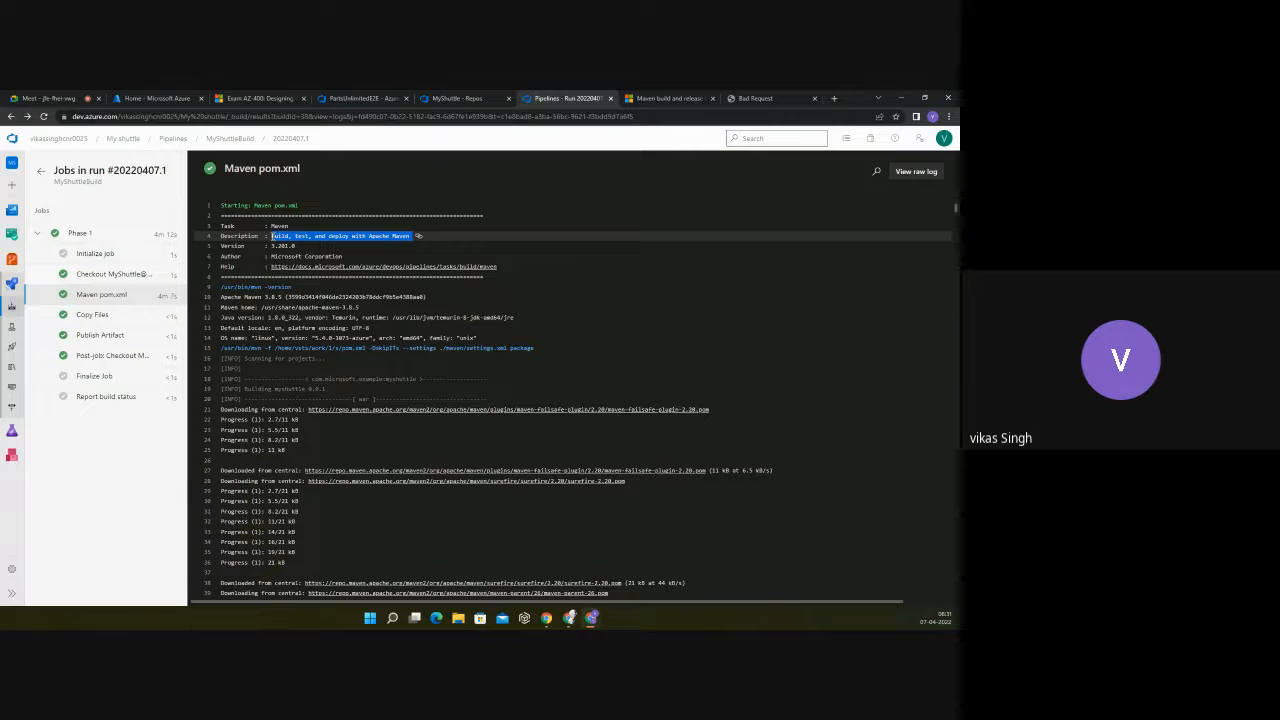
{"action": "scroll", "coordinate": [322, 286], "scroll_direction": "down", "scroll_amount": 5}
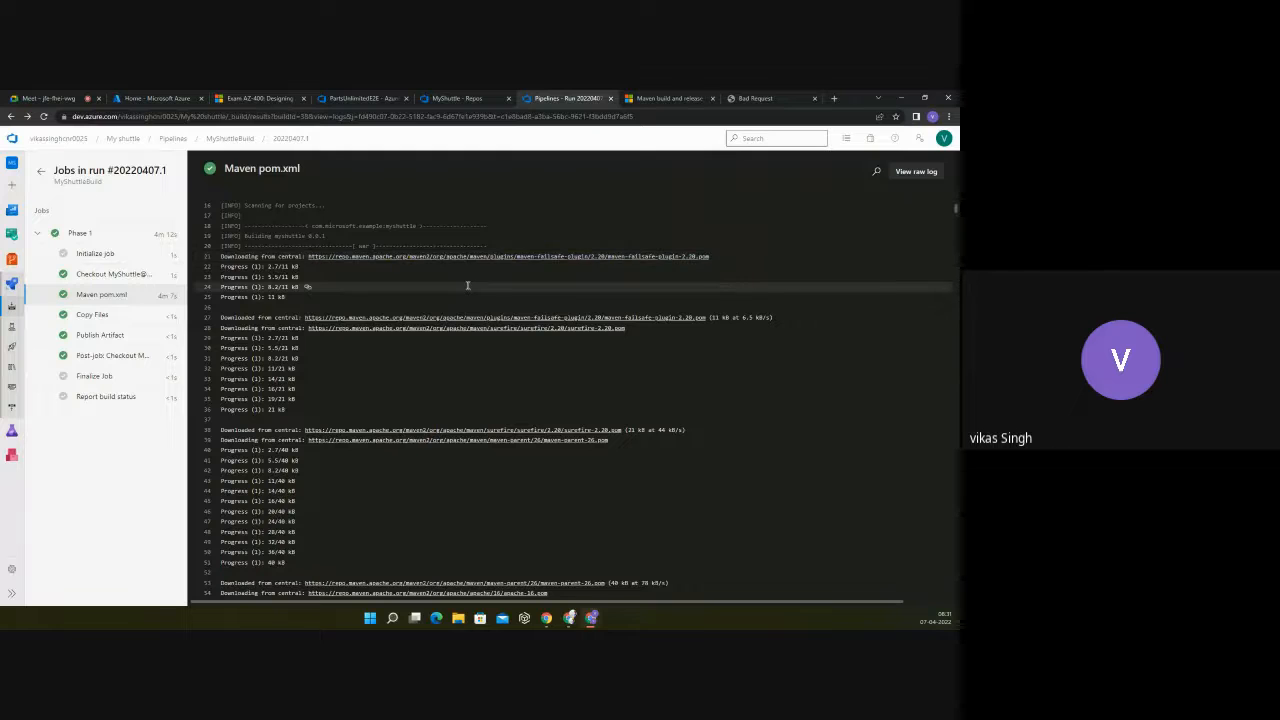
{"action": "scroll", "coordinate": [467, 286], "scroll_direction": "down", "scroll_amount": 3}
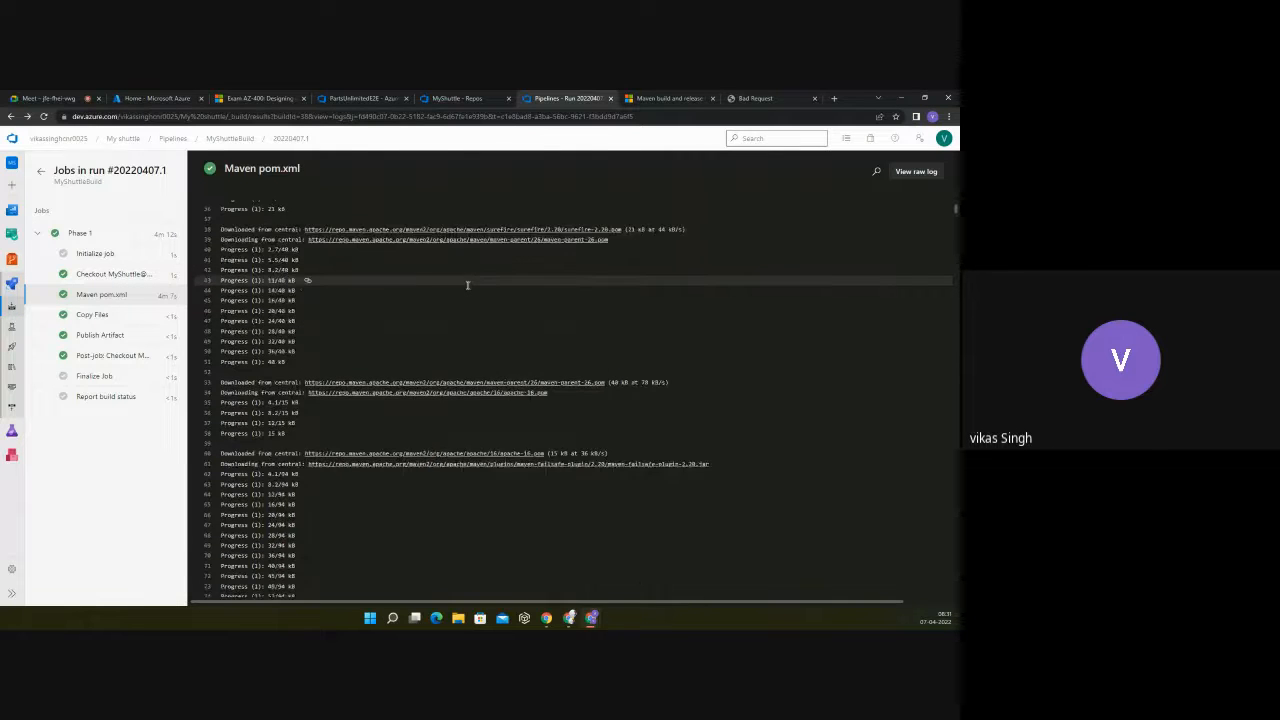
{"action": "scroll", "coordinate": [467, 285], "scroll_direction": "down", "scroll_amount": 10}
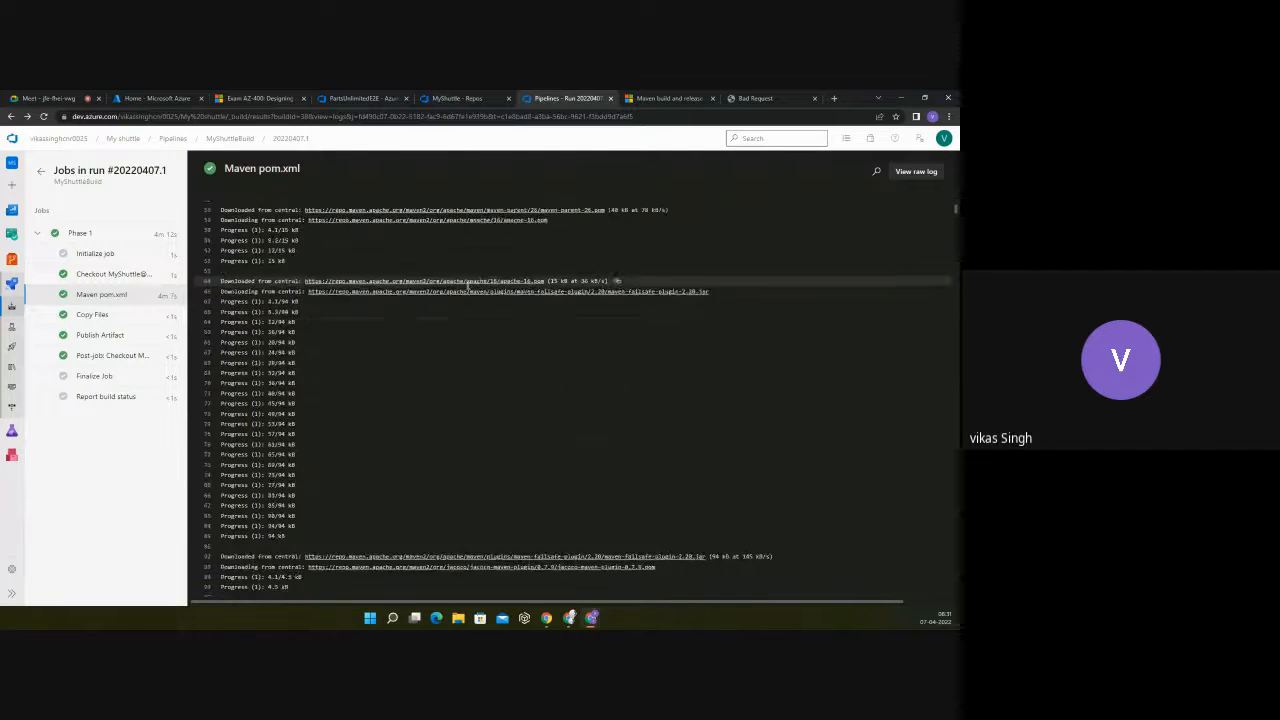
{"action": "scroll", "coordinate": [467, 285], "scroll_direction": "down", "scroll_amount": 6}
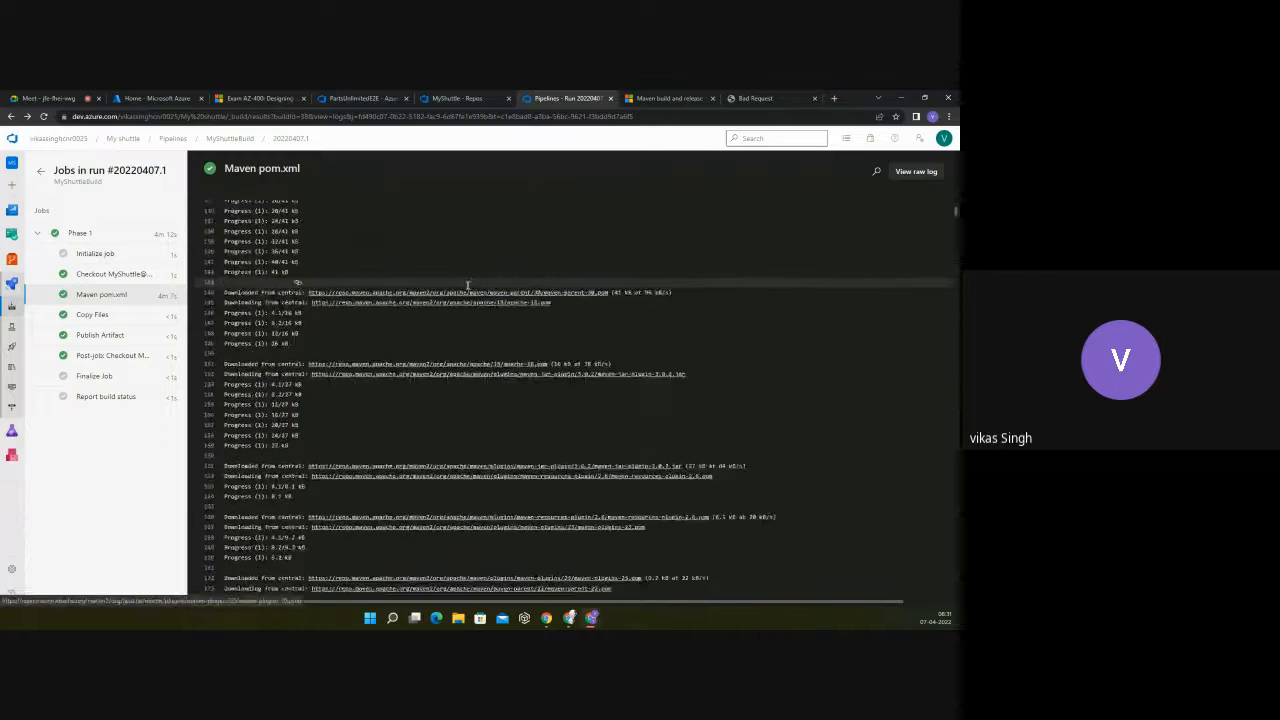
{"action": "scroll", "coordinate": [467, 285], "scroll_direction": "down", "scroll_amount": 20}
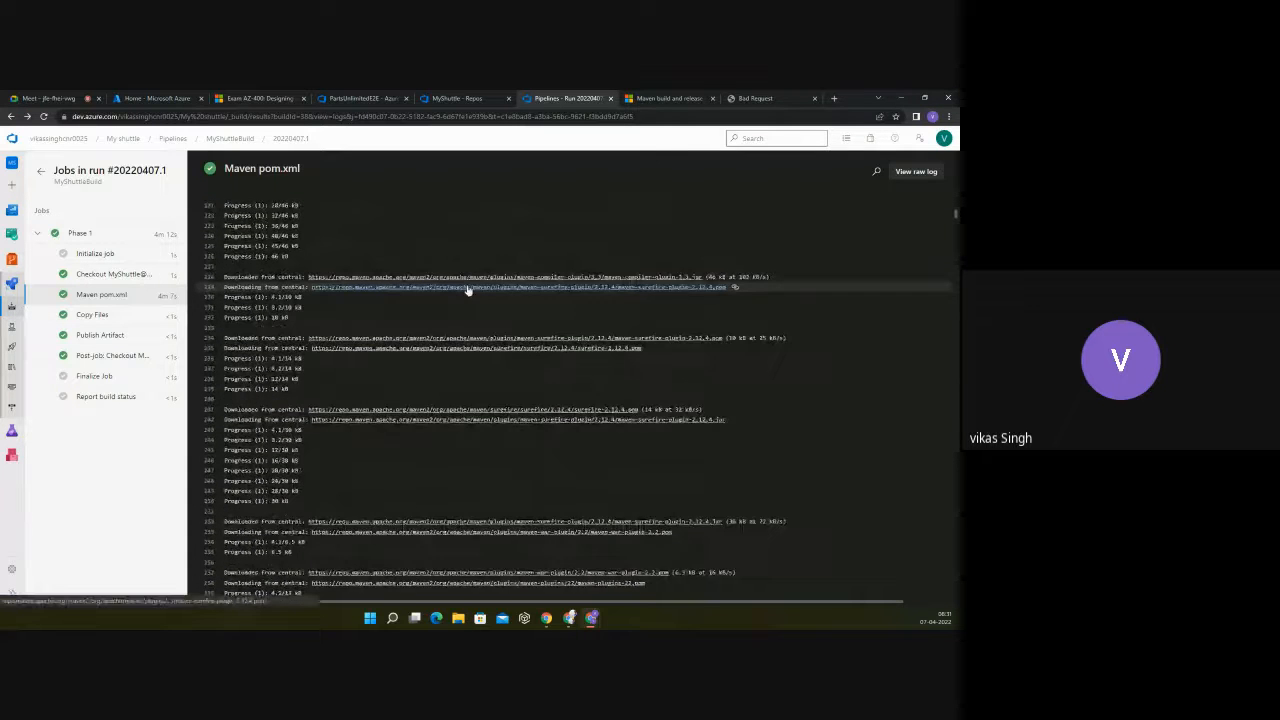
{"action": "scroll", "coordinate": [467, 285], "scroll_direction": "down", "scroll_amount": 20}
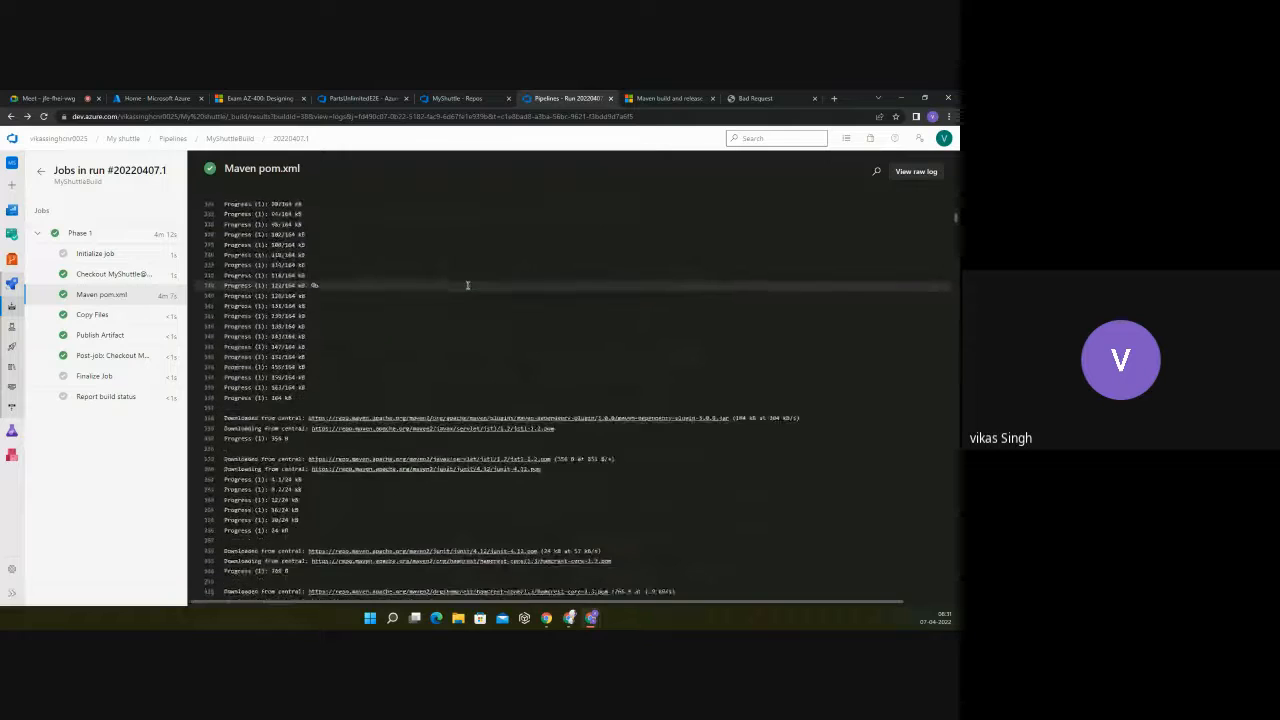
{"action": "scroll", "coordinate": [467, 285], "scroll_direction": "down", "scroll_amount": 18}
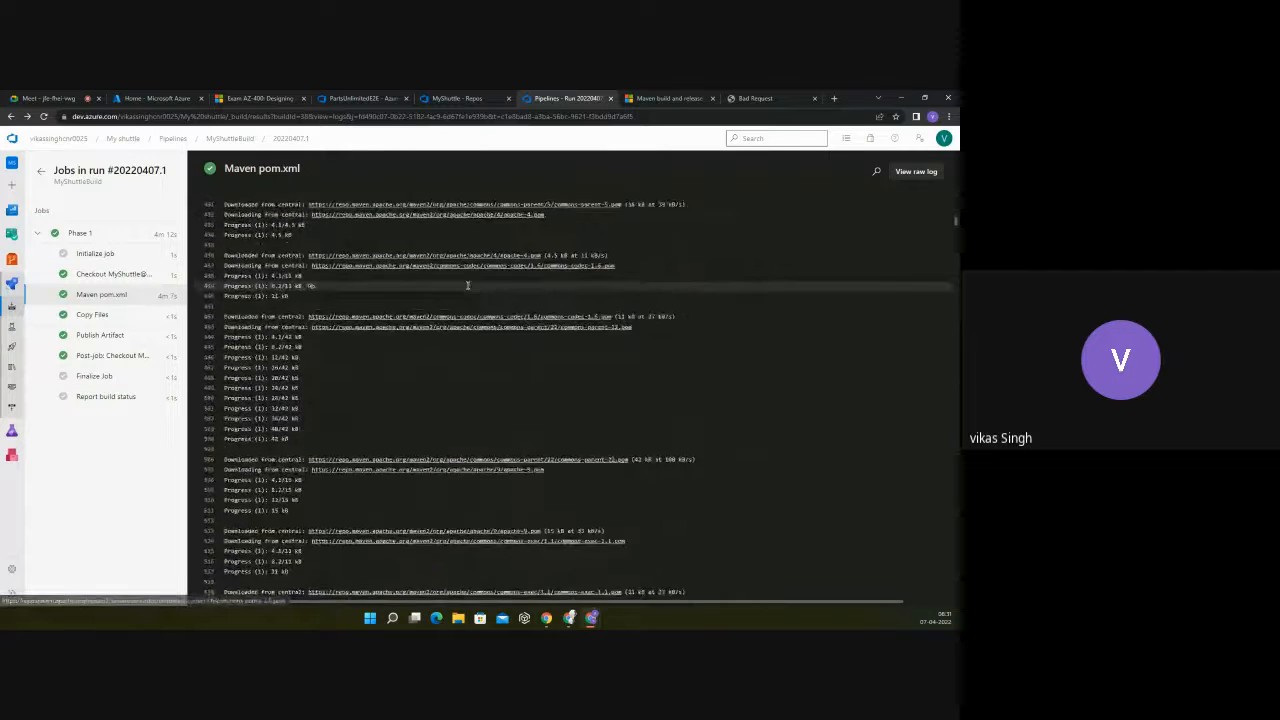
{"action": "scroll", "coordinate": [467, 285], "scroll_direction": "down", "scroll_amount": 6}
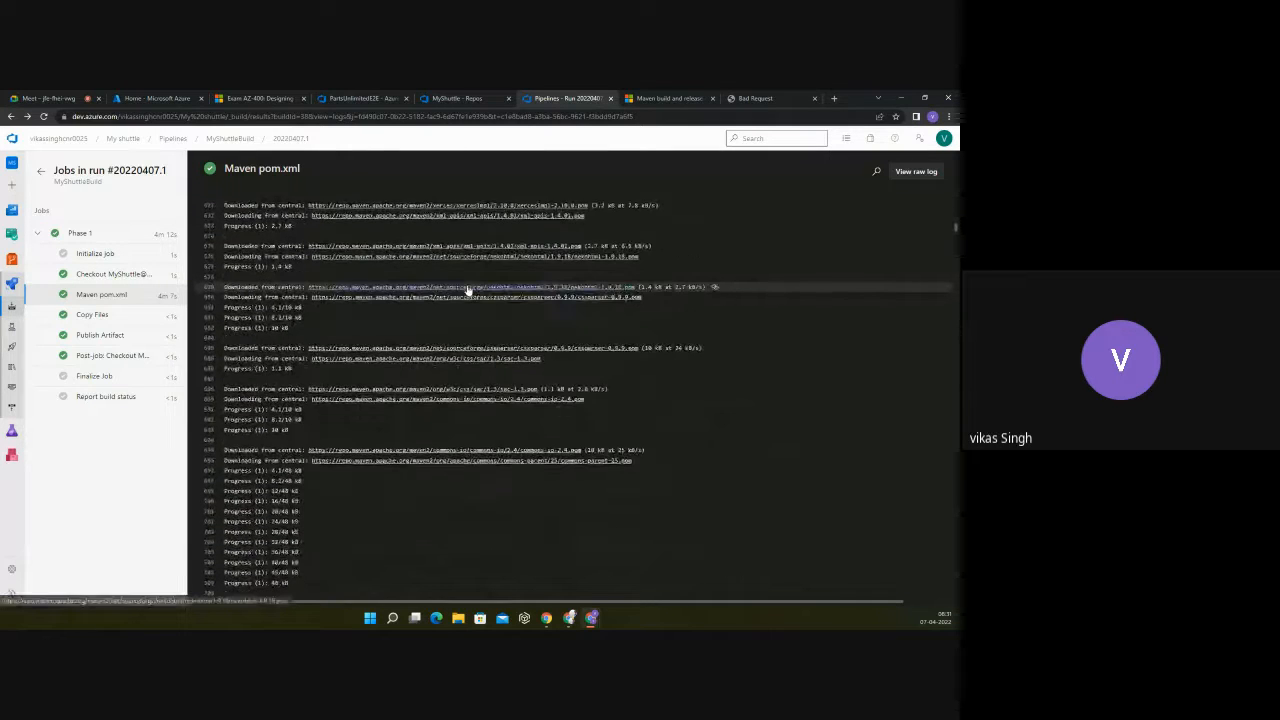
Step: Read on through the Maven pom.xml log from its task header and download lines to the end of the log
{"action": "key", "text": "Down"}
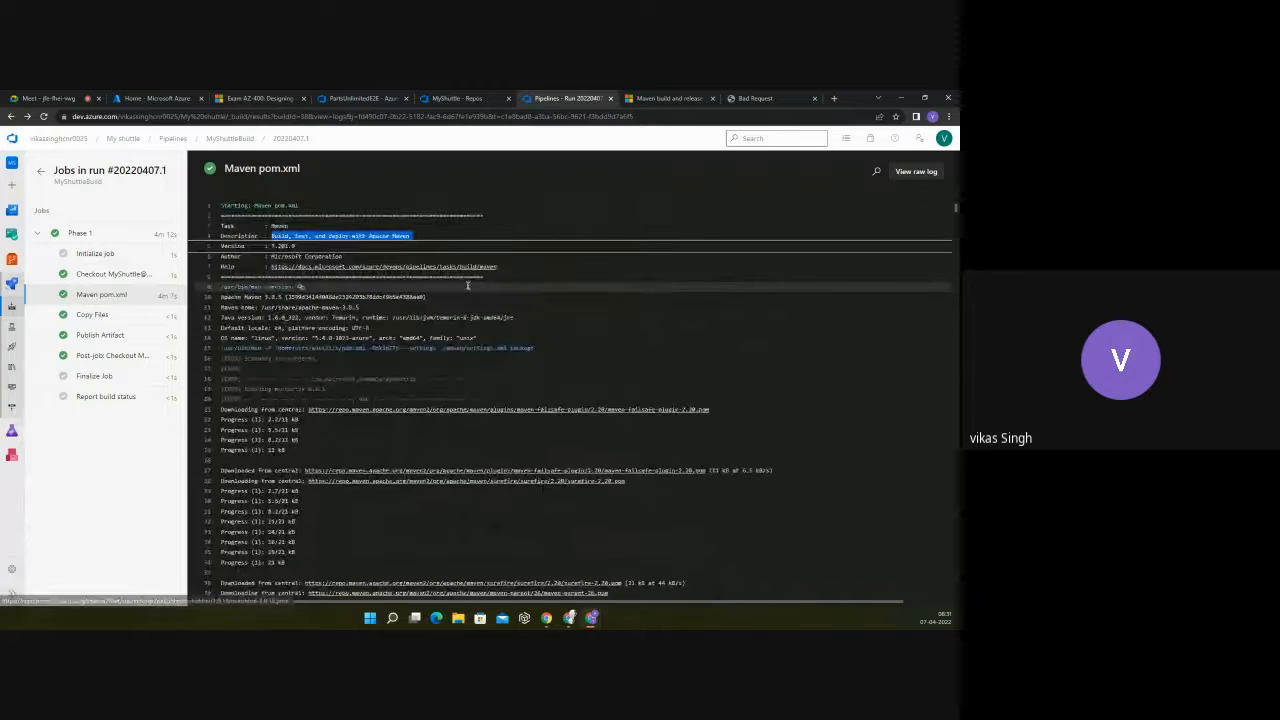
{"action": "key", "text": "Down"}
{"action": "key", "text": "Down"}
{"action": "key", "text": "Down"}
{"action": "key", "text": "Down"}
{"action": "key", "text": "Down"}
{"action": "key", "text": "Down"}
{"action": "key", "text": "Down"}
{"action": "key", "text": "Down"}
{"action": "key", "text": "Down"}
{"action": "key", "text": "Down"}
{"action": "key", "text": "Down"}
{"action": "key", "text": "Down"}
{"action": "key", "text": "Down"}
{"action": "key", "text": "Down"}
{"action": "key", "text": "Down"}
{"action": "key", "text": "Down"}
{"action": "key", "text": "Down"}
{"action": "key", "text": "Down"}
{"action": "key", "text": "Down"}
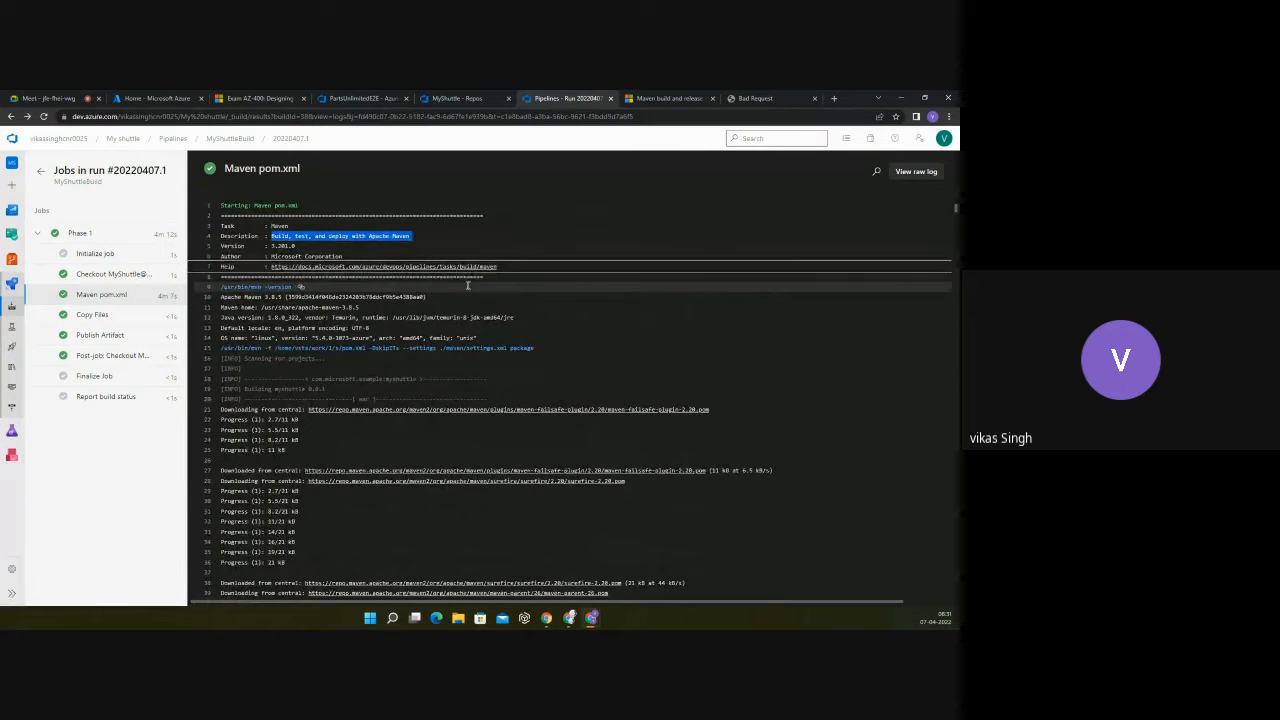
{"action": "key", "text": "Down"}
{"action": "key", "text": "Down"}
{"action": "key", "text": "Down"}
{"action": "key", "text": "Down"}
{"action": "key", "text": "Down"}
{"action": "key", "text": "Down"}
{"action": "key", "text": "Down"}
{"action": "key", "text": "Down"}
{"action": "key", "text": "Down"}
{"action": "key", "text": "Down"}
{"action": "key", "text": "Down"}
{"action": "key", "text": "Down"}
{"action": "key", "text": "Down"}
{"action": "key", "text": "Down"}
{"action": "key", "text": "Down"}
{"action": "key", "text": "Down"}
{"action": "key", "text": "Down"}
{"action": "key", "text": "Down"}
{"action": "key", "text": "Down"}
{"action": "key", "text": "Down"}
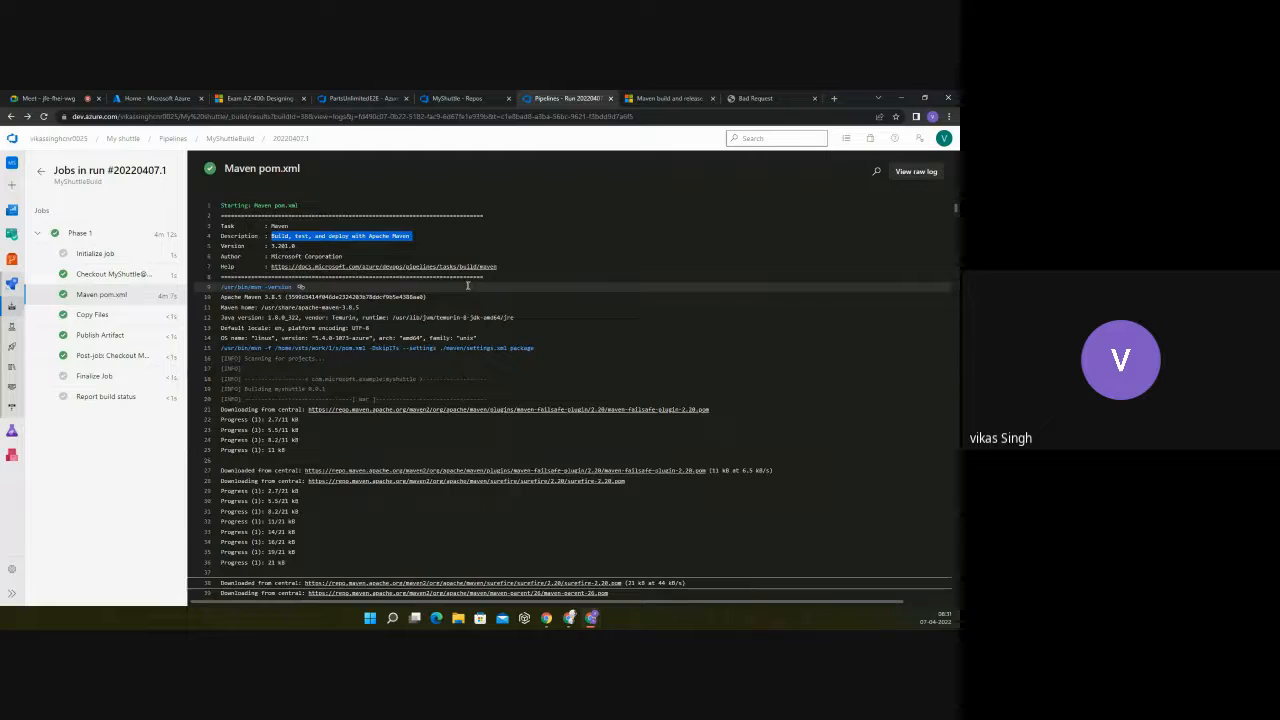
{"action": "key", "text": "Down"}
{"action": "key", "text": "Down"}
{"action": "key", "text": "Down"}
{"action": "key", "text": "Down"}
{"action": "key", "text": "Down"}
{"action": "key", "text": "Down"}
{"action": "key", "text": "Down"}
{"action": "key", "text": "Down"}
{"action": "key", "text": "Down"}
{"action": "key", "text": "Down"}
{"action": "key", "text": "Down"}
{"action": "key", "text": "Down"}
{"action": "key", "text": "Down"}
{"action": "key", "text": "Down"}
{"action": "key", "text": "Down"}
{"action": "key", "text": "Down"}
{"action": "key", "text": "Down"}
{"action": "key", "text": "Down"}
{"action": "key", "text": "Down"}
{"action": "key", "text": "Down"}
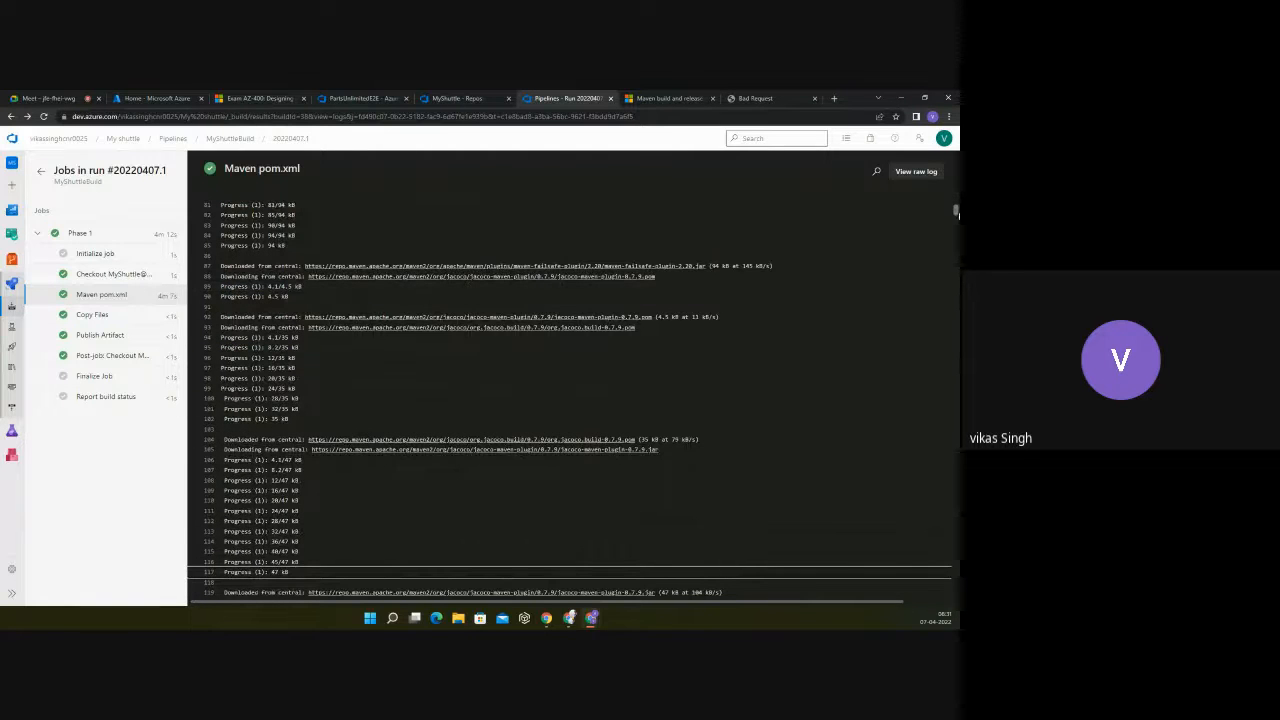
{"action": "left_click_drag", "start_coordinate": [957, 213], "coordinate": [955, 590]}
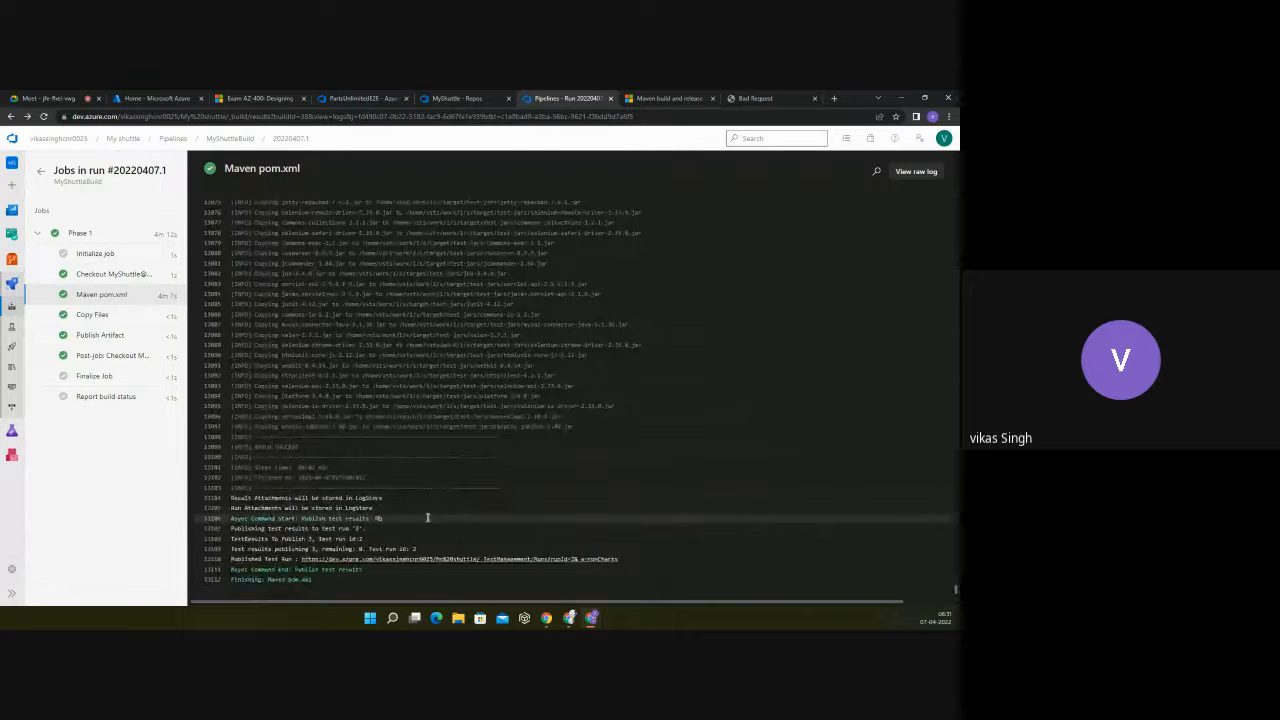
Step: Highlight the bcpkix-jdk15on-1.48.jar copy entry near the end of the Maven log and mark log line 13097
{"action": "scroll", "coordinate": [466, 463], "scroll_direction": "up", "scroll_amount": 2}
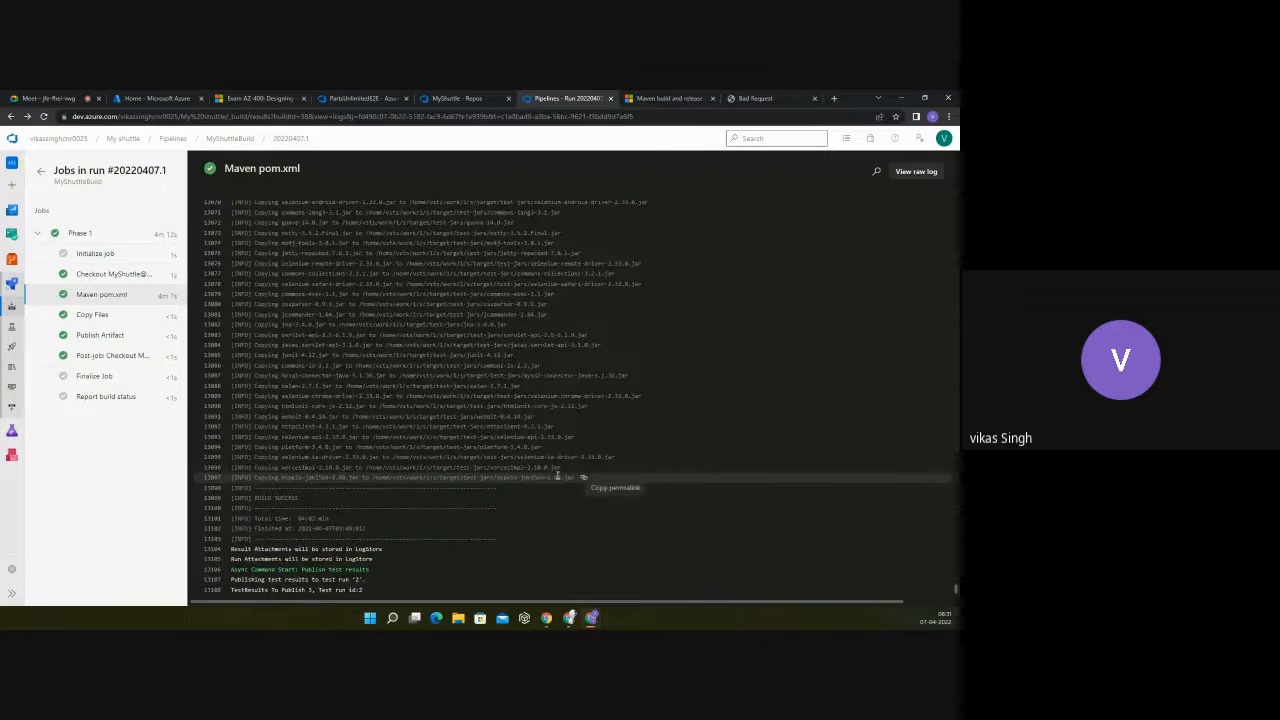
{"action": "left_click_drag", "start_coordinate": [575, 477], "coordinate": [245, 477]}
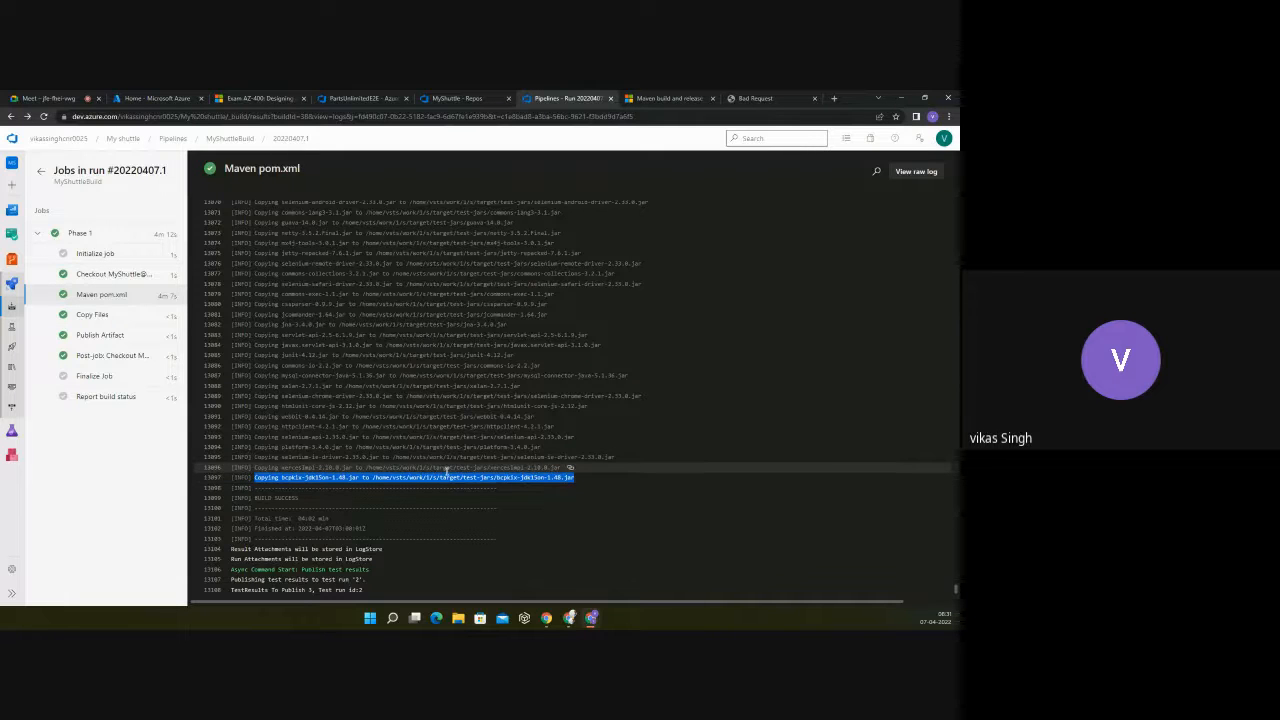
{"action": "scroll", "coordinate": [447, 470], "scroll_direction": "down", "scroll_amount": 1}
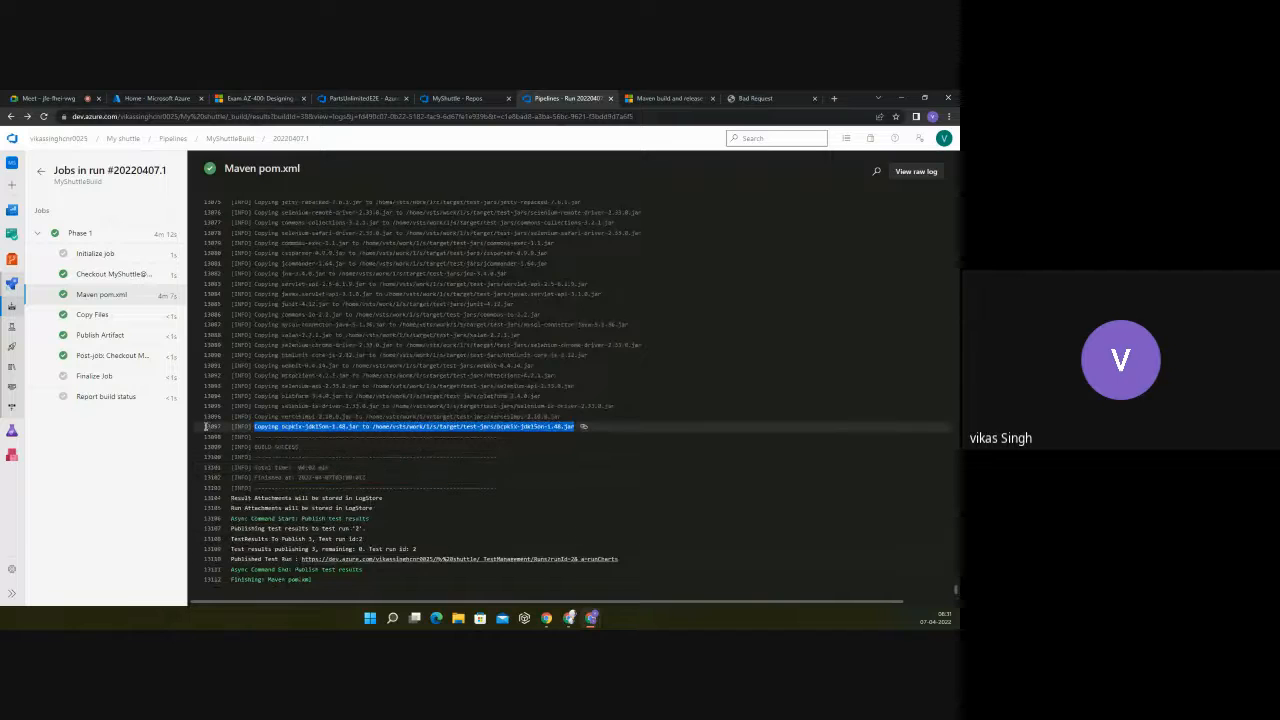
{"action": "left_click", "coordinate": [217, 427]}
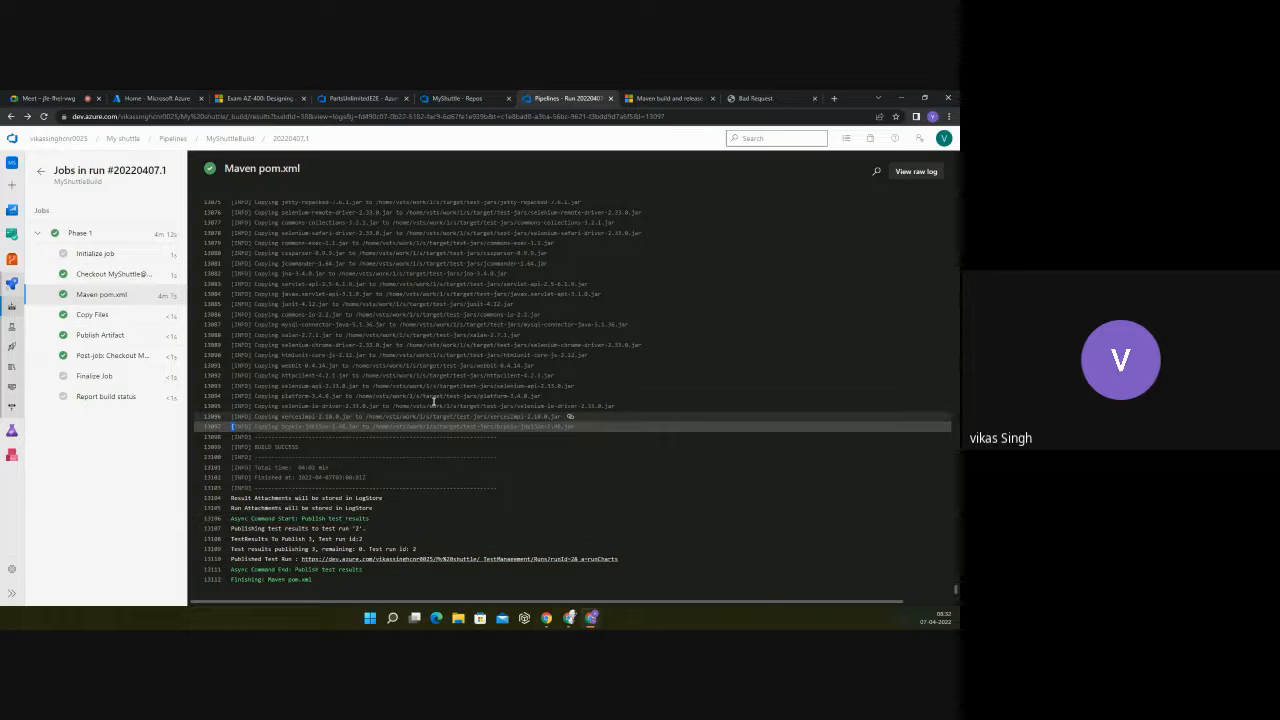
Step: Examine the last dependency downloads and the jar copy lines into target/test-jars, through to the Maven log's closing lines
{"action": "scroll", "coordinate": [450, 395], "scroll_direction": "up", "scroll_amount": 1}
{"action": "scroll", "coordinate": [452, 392], "scroll_direction": "up", "scroll_amount": 4}
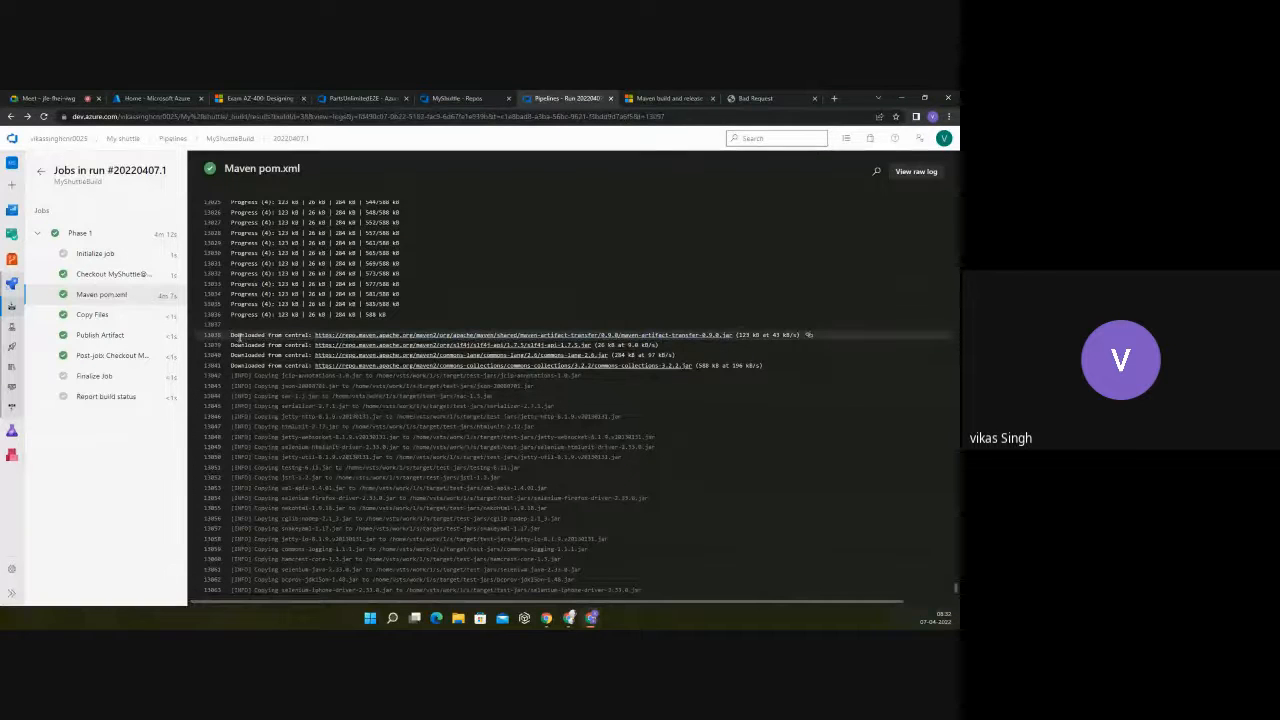
{"action": "scroll", "coordinate": [240, 340], "scroll_direction": "up", "scroll_amount": 3}
{"action": "scroll", "coordinate": [252, 349], "scroll_direction": "down", "scroll_amount": 4}
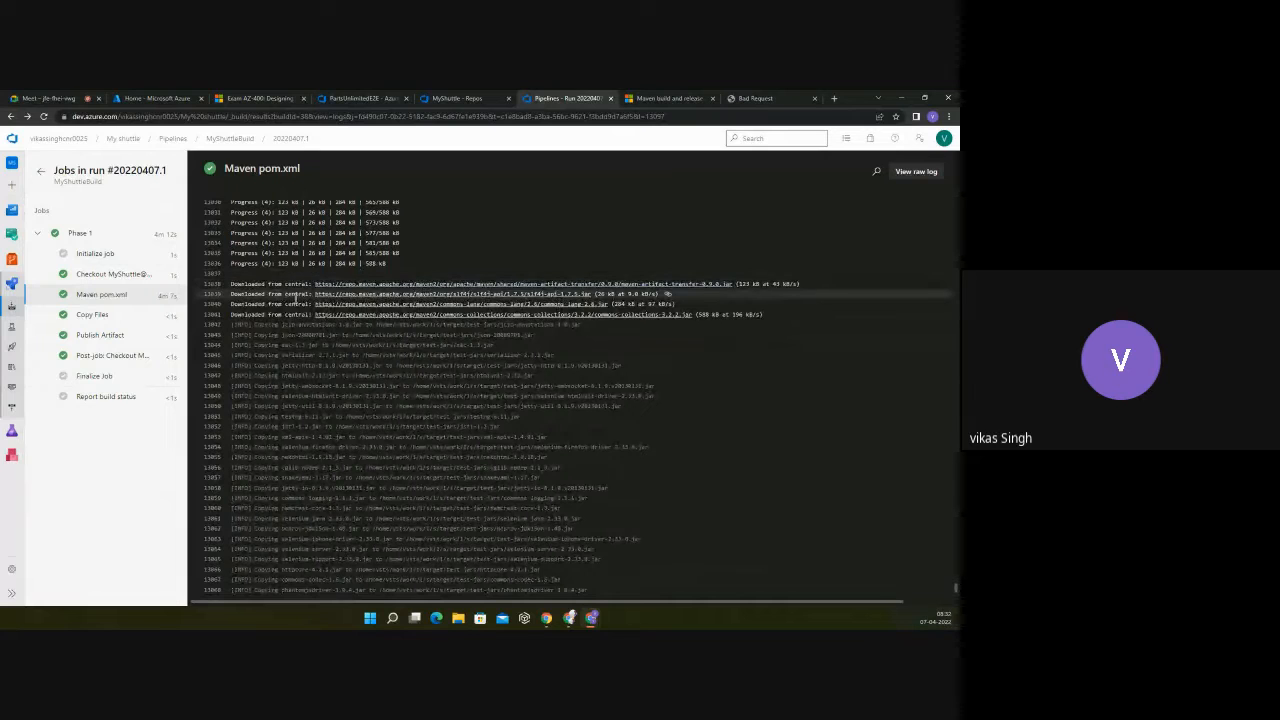
{"action": "scroll", "coordinate": [288, 320], "scroll_direction": "down", "scroll_amount": 1}
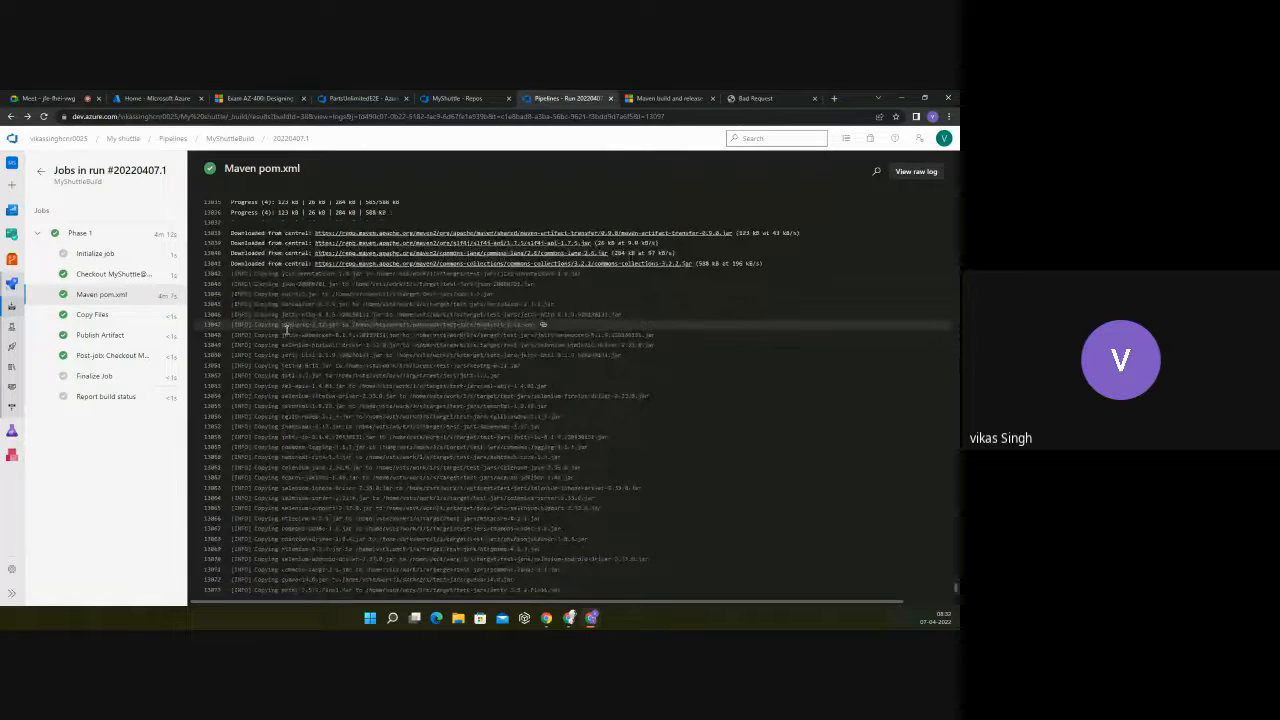
{"action": "scroll", "coordinate": [405, 297], "scroll_direction": "down", "scroll_amount": 3}
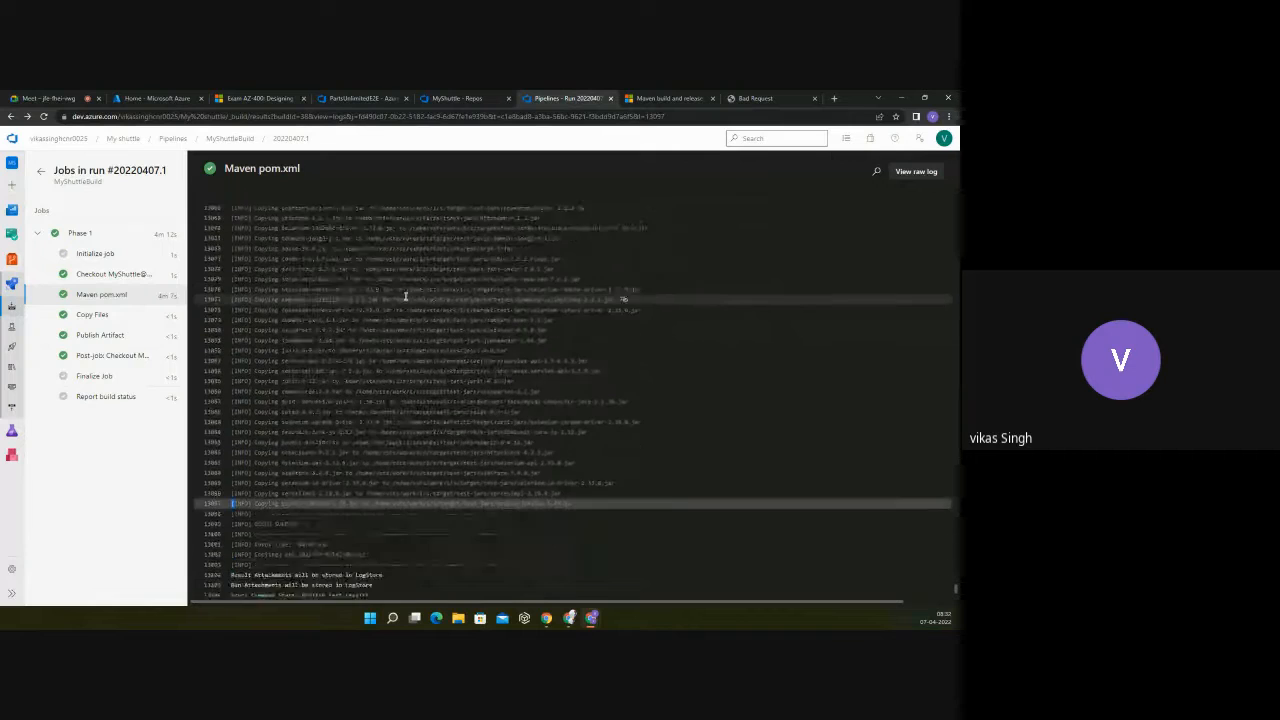
{"action": "scroll", "coordinate": [405, 297], "scroll_direction": "down", "scroll_amount": 1}
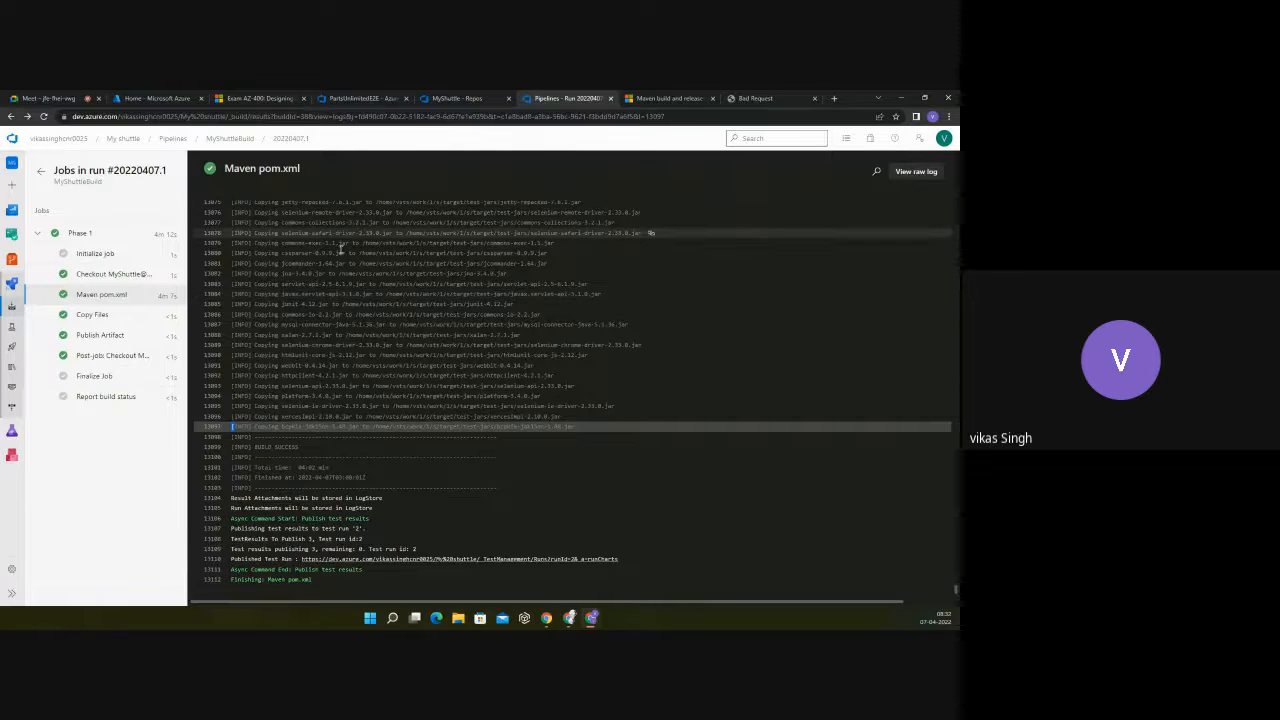
Step: View the Copy Files log, revisit the Checkout MyShuttle@master log, and reopen the Maven pom.xml log
{"action": "left_click", "coordinate": [91, 316]}
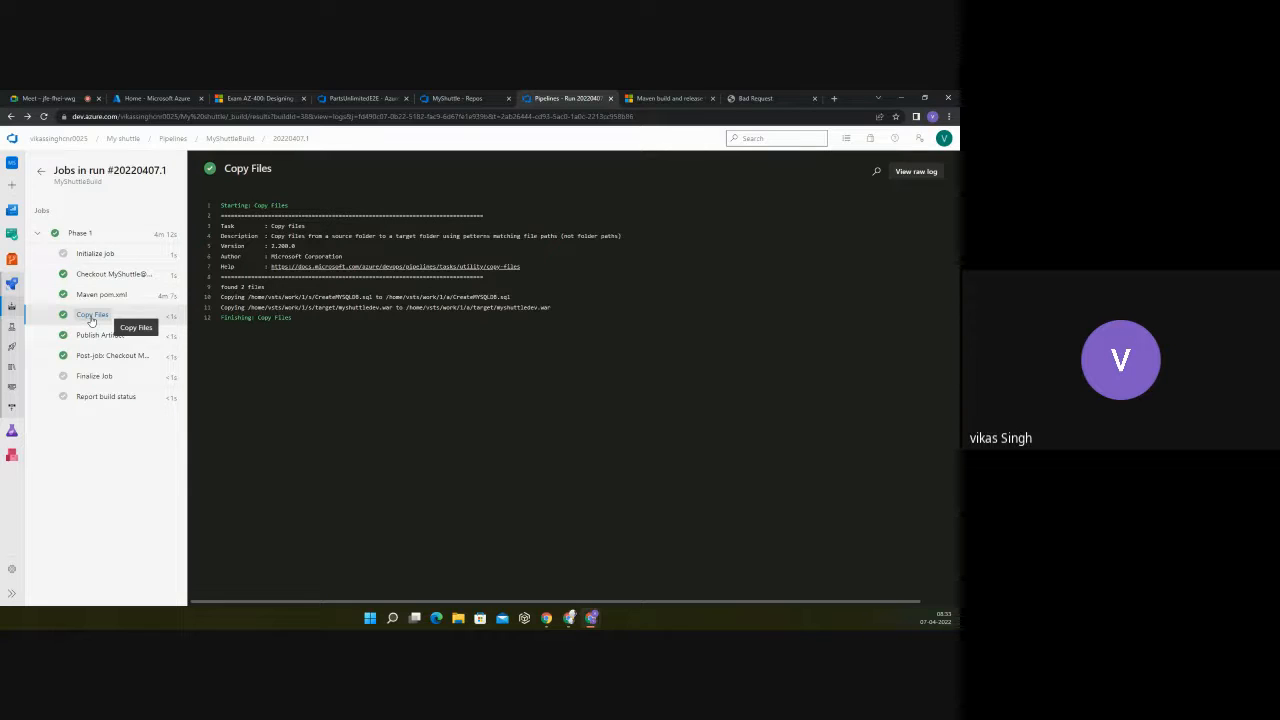
{"action": "left_click", "coordinate": [96, 276]}
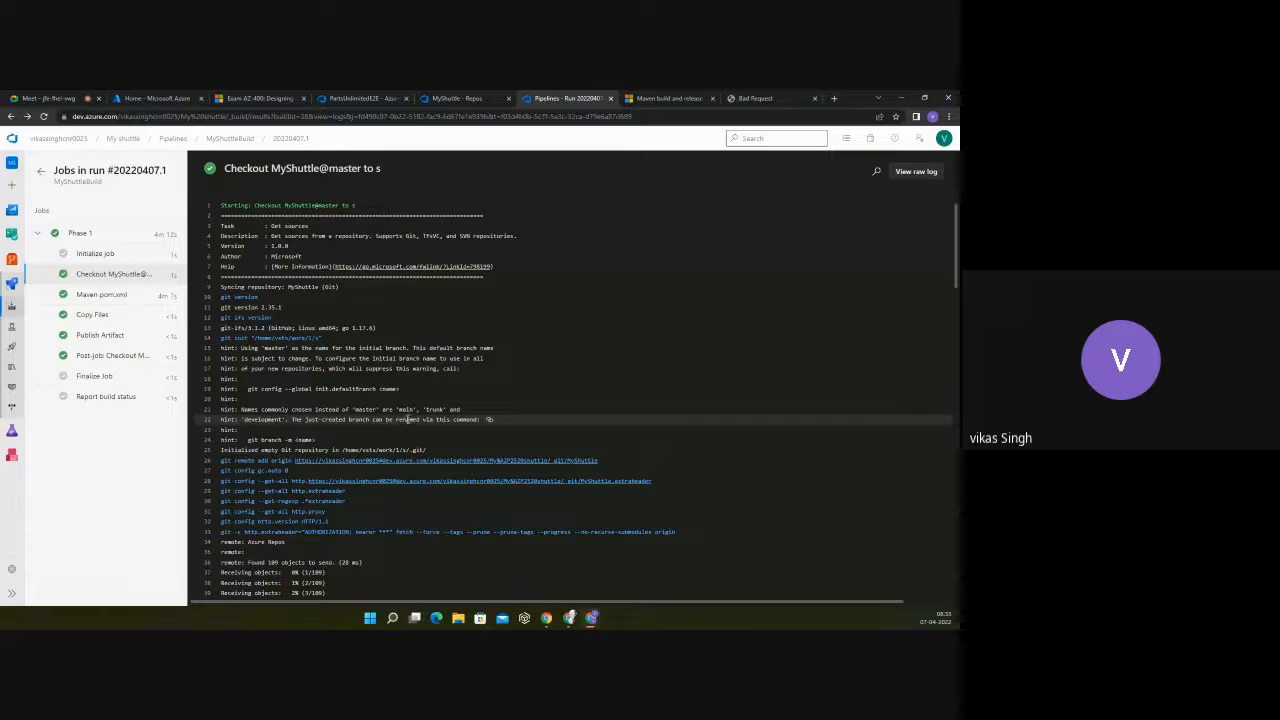
{"action": "left_click", "coordinate": [90, 296]}
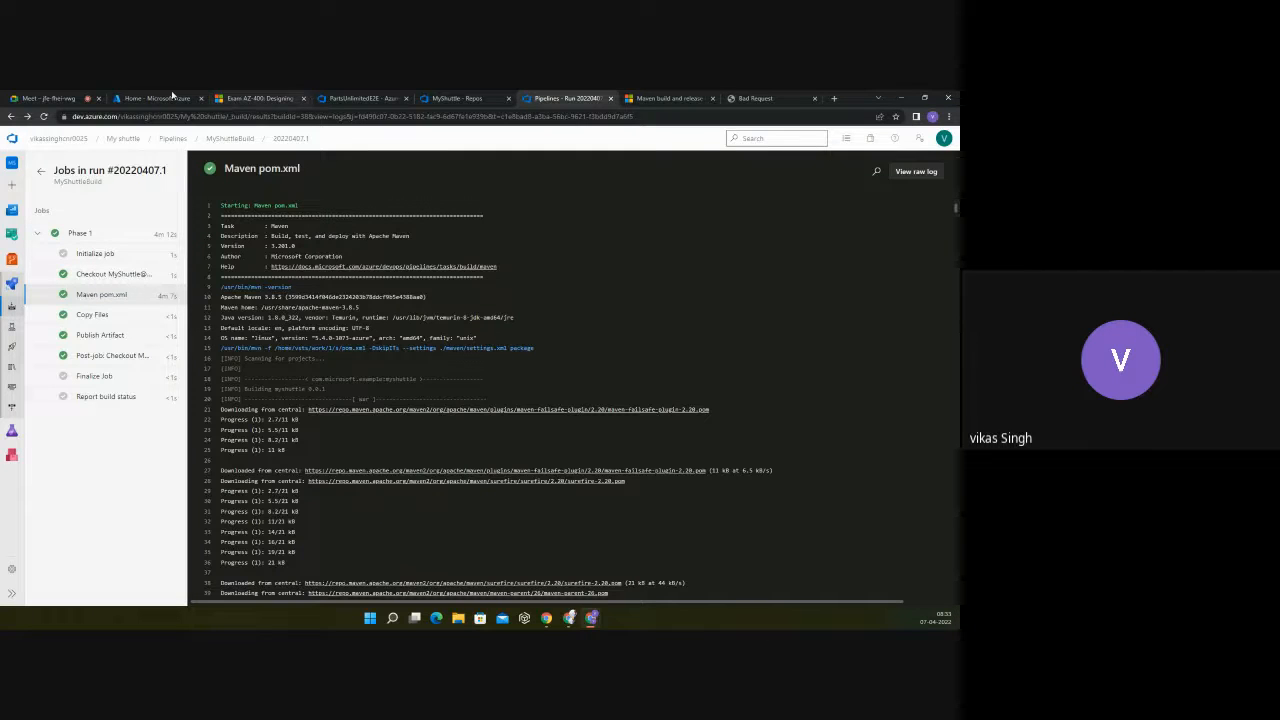
Step: Mute the microphone in the Google Meet call, glance at the MyShuttle repository files, and return to the pipeline run
{"action": "left_click", "coordinate": [80, 99]}
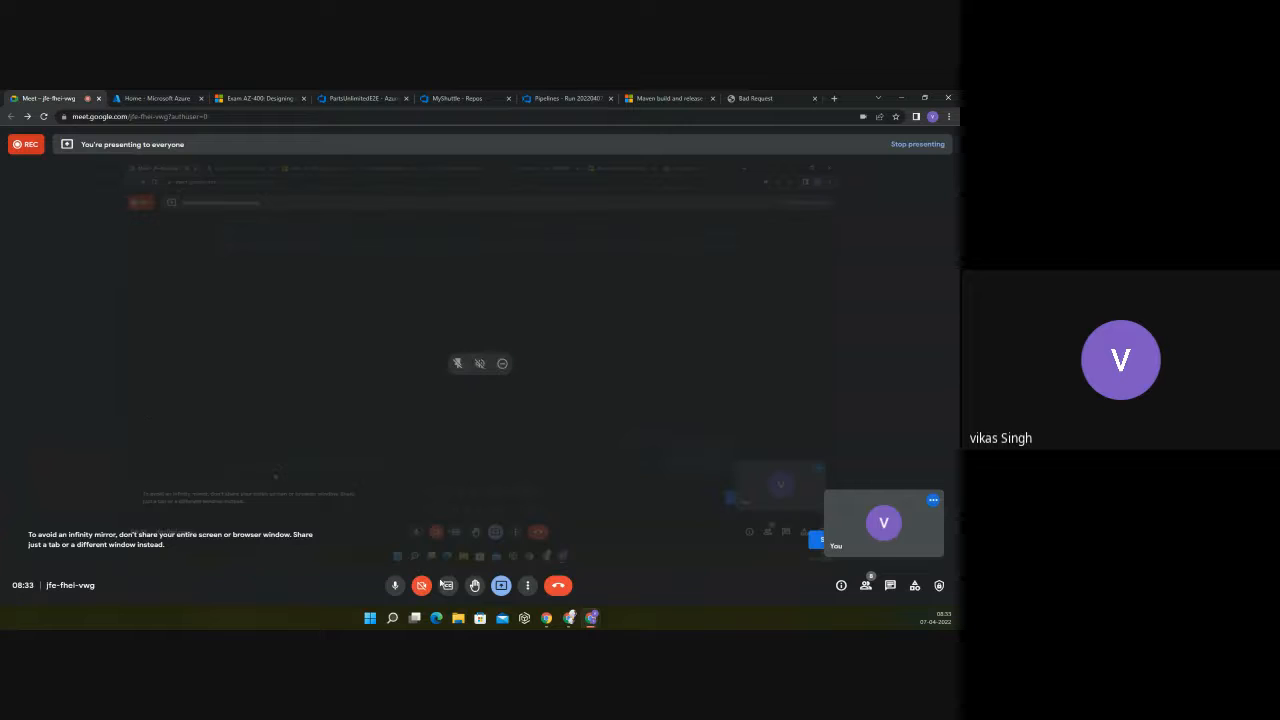
{"action": "left_click", "coordinate": [393, 586]}
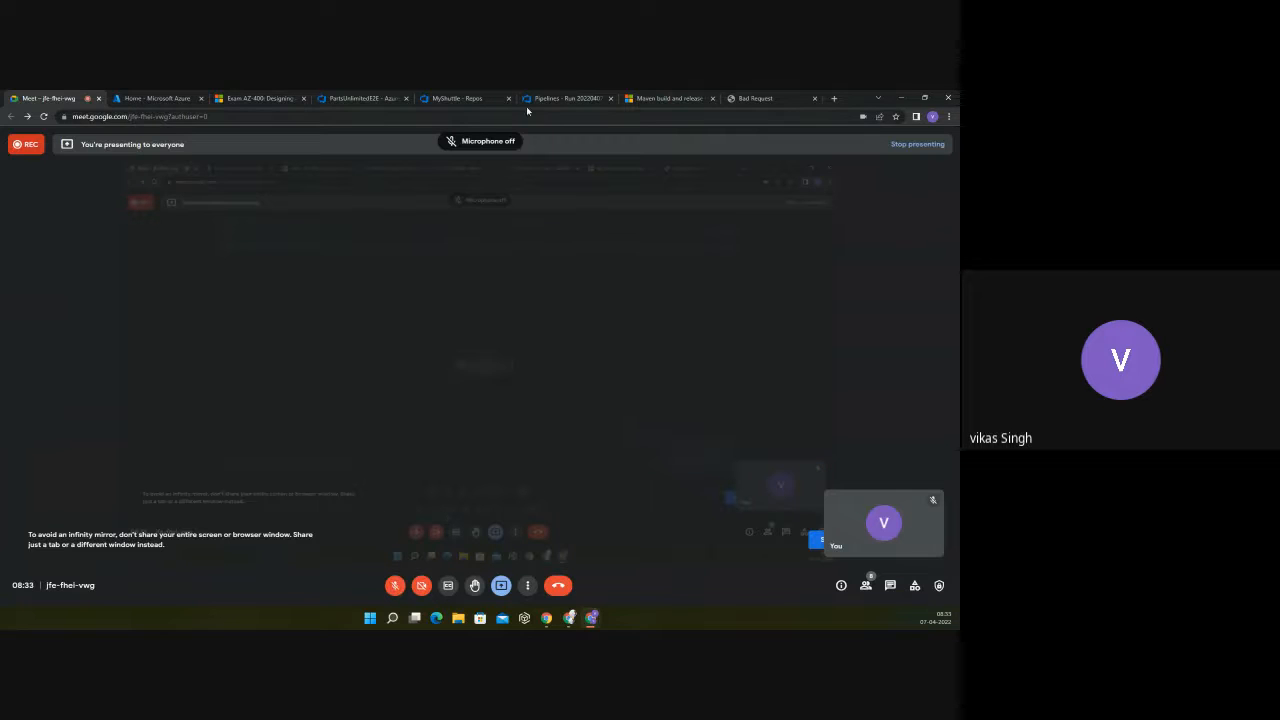
{"action": "left_click", "coordinate": [466, 98]}
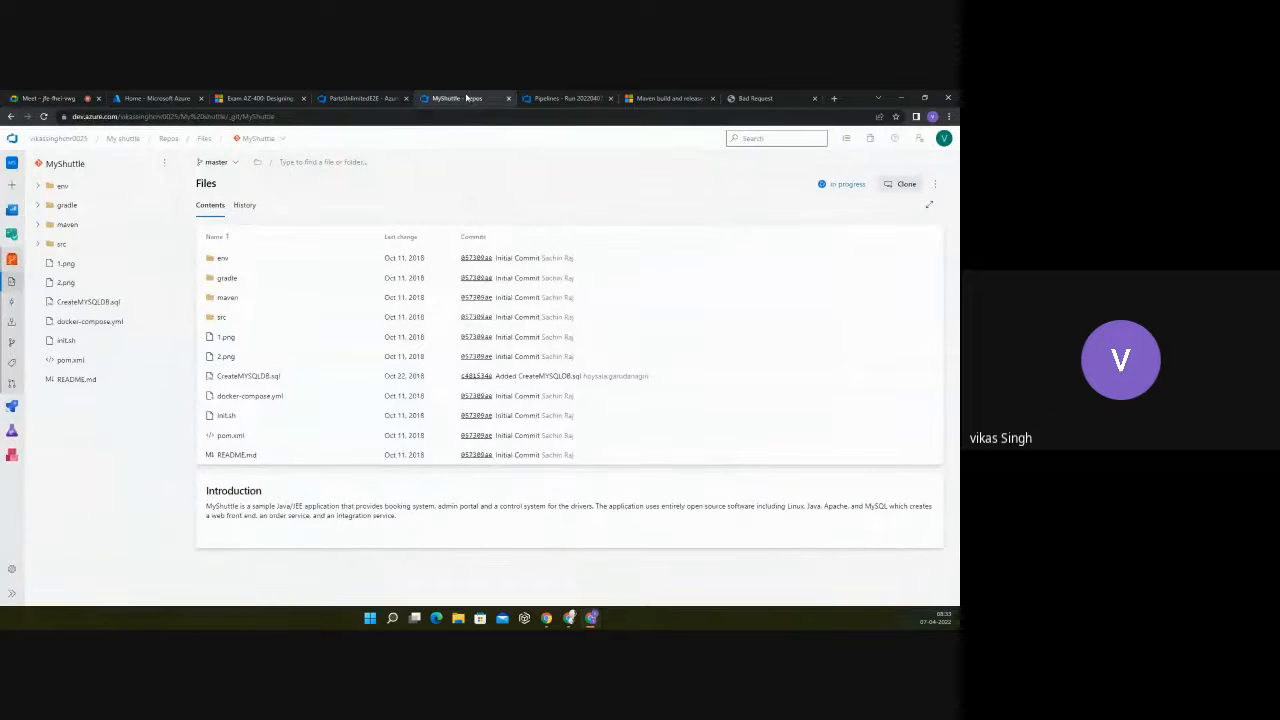
{"action": "left_click", "coordinate": [546, 98]}
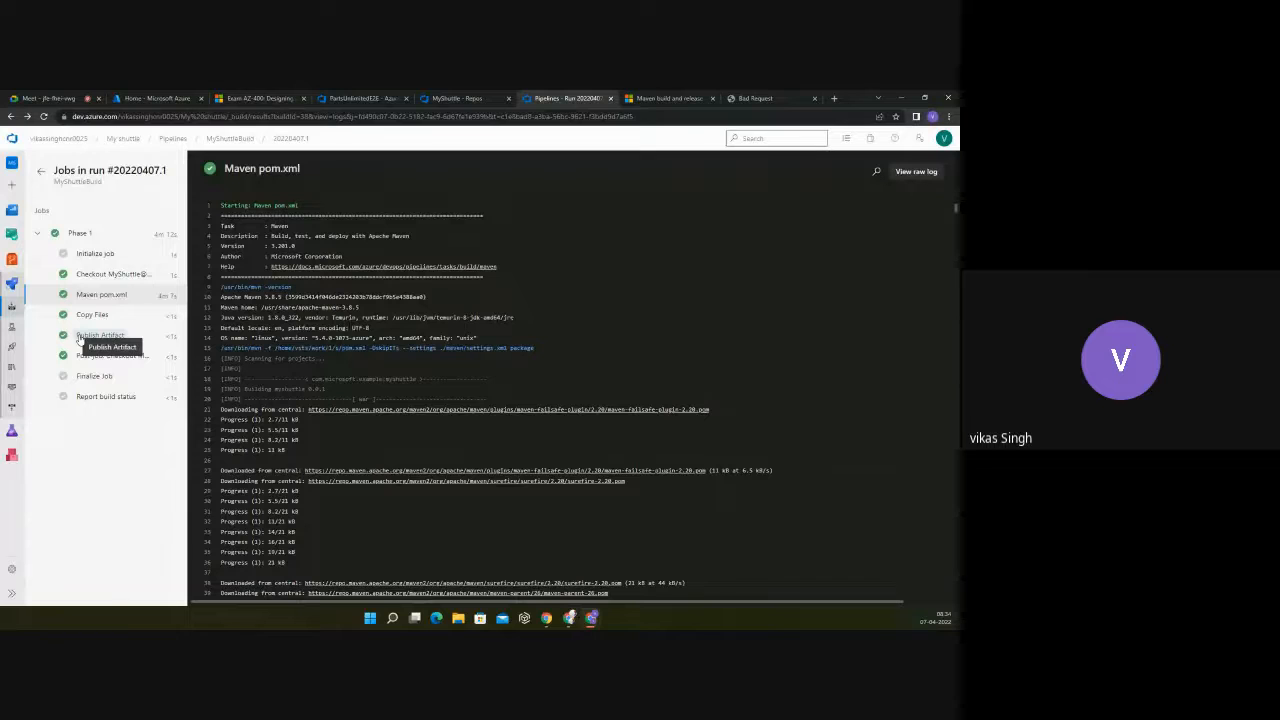
Step: Switch to the Google Meet call, unmute the microphone, and go back to the pipeline run's Maven pom.xml log
{"action": "left_click", "coordinate": [73, 99]}
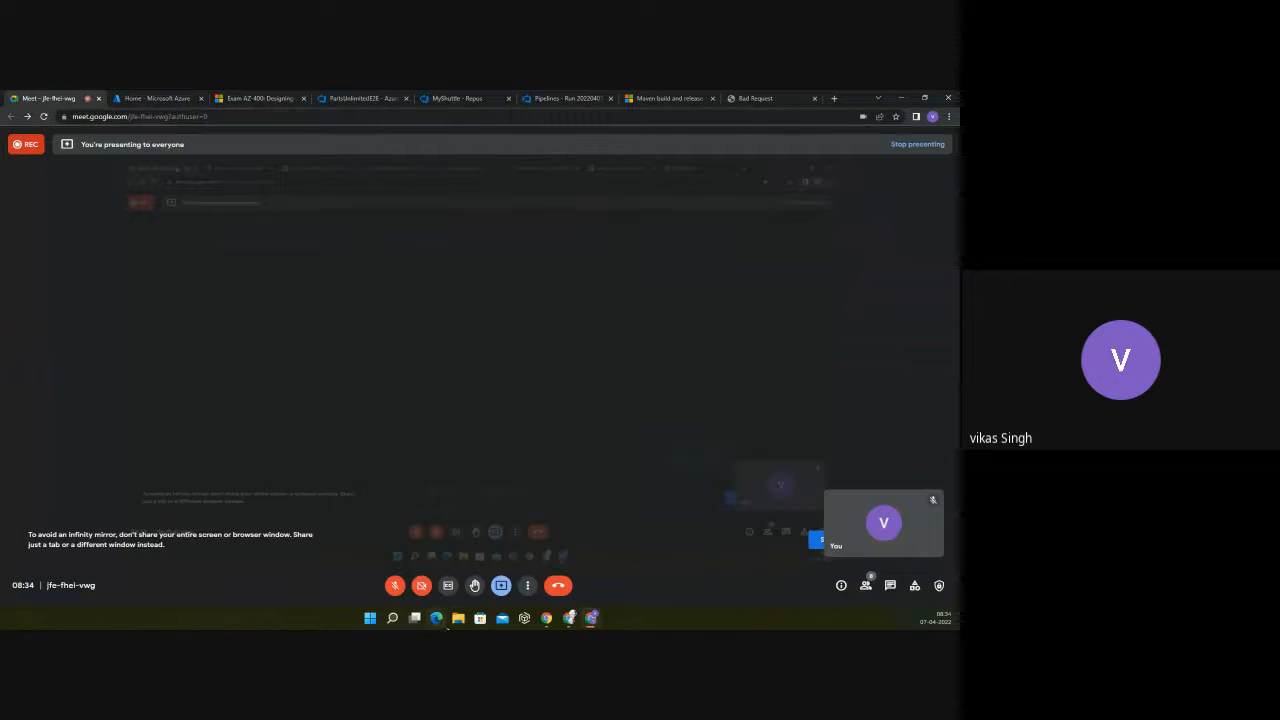
{"action": "left_click", "coordinate": [395, 588]}
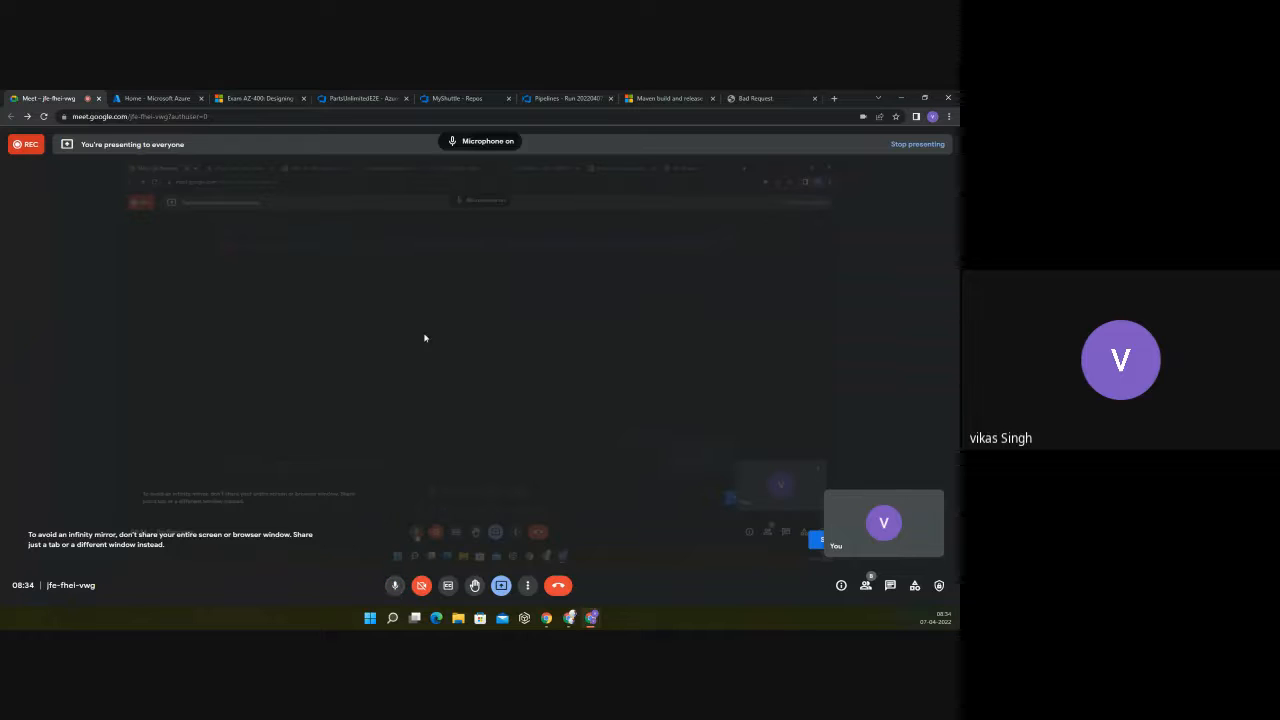
{"action": "left_click", "coordinate": [546, 99]}
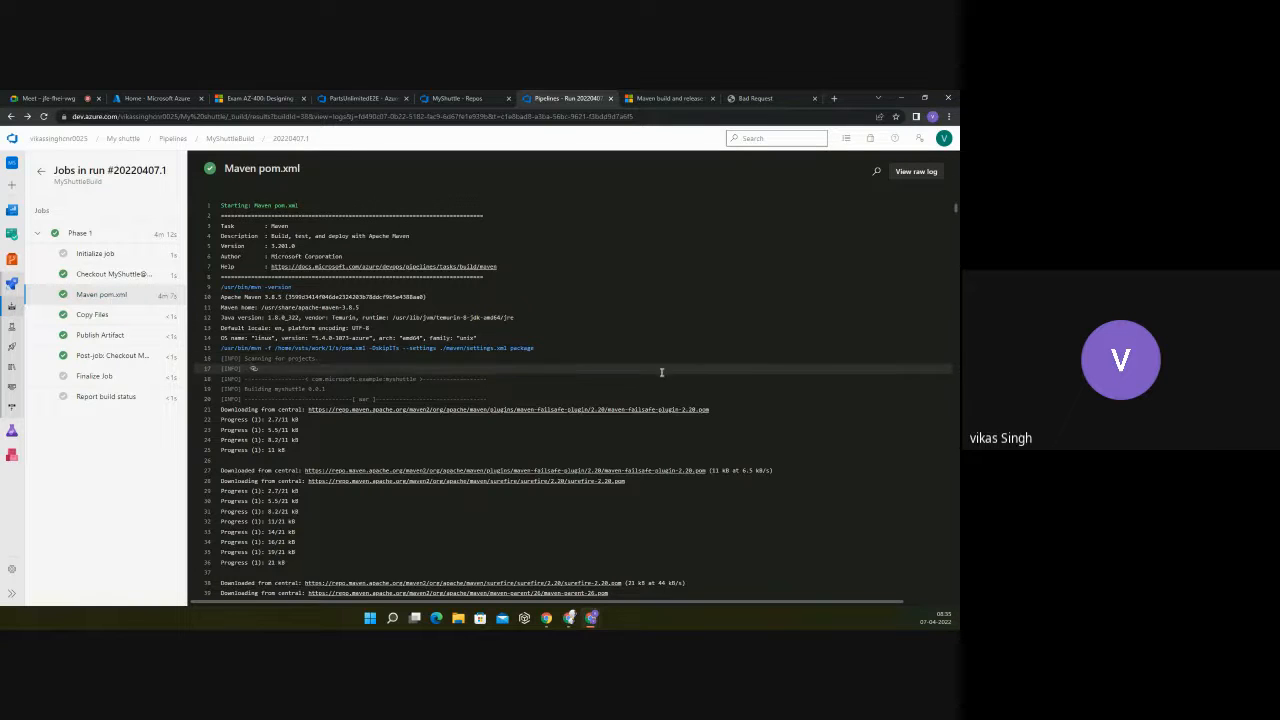
Step: Skim the Maven package download lines and review the Initialize job and Checkout MyShuttle@master logs again
{"action": "scroll", "coordinate": [661, 372], "scroll_direction": "down", "scroll_amount": 12}
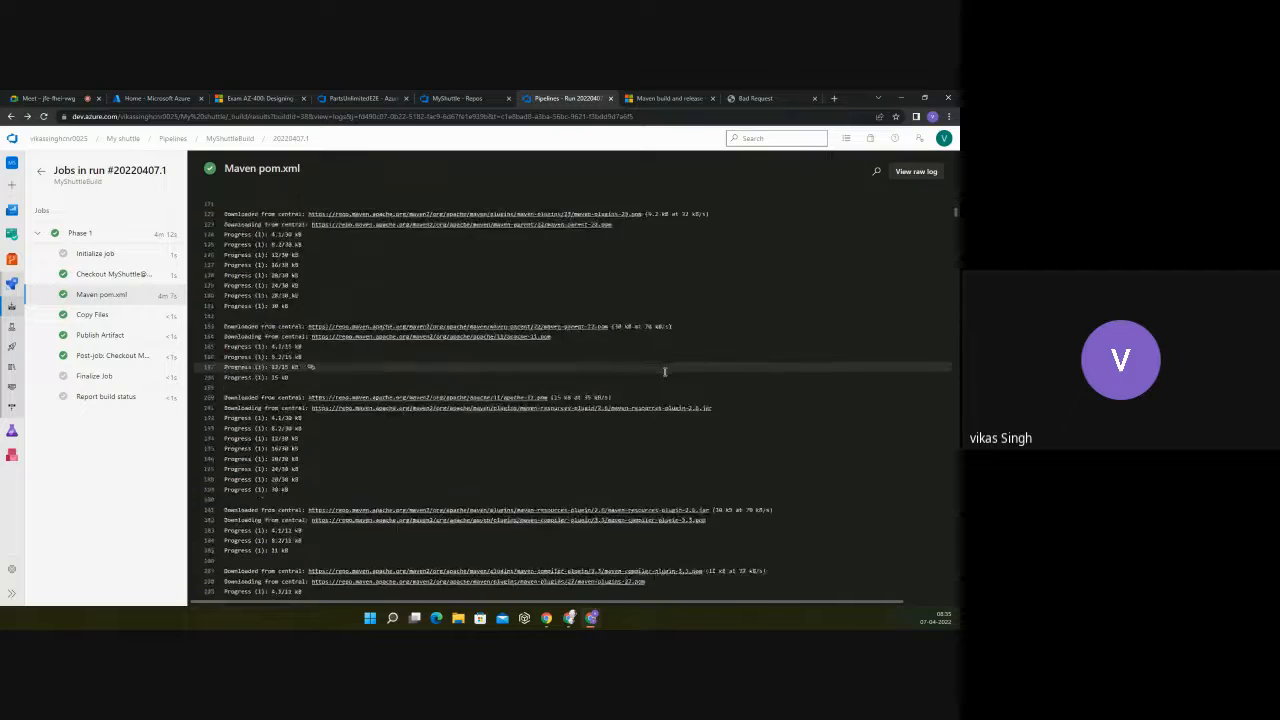
{"action": "scroll", "coordinate": [664, 372], "scroll_direction": "down", "scroll_amount": 15}
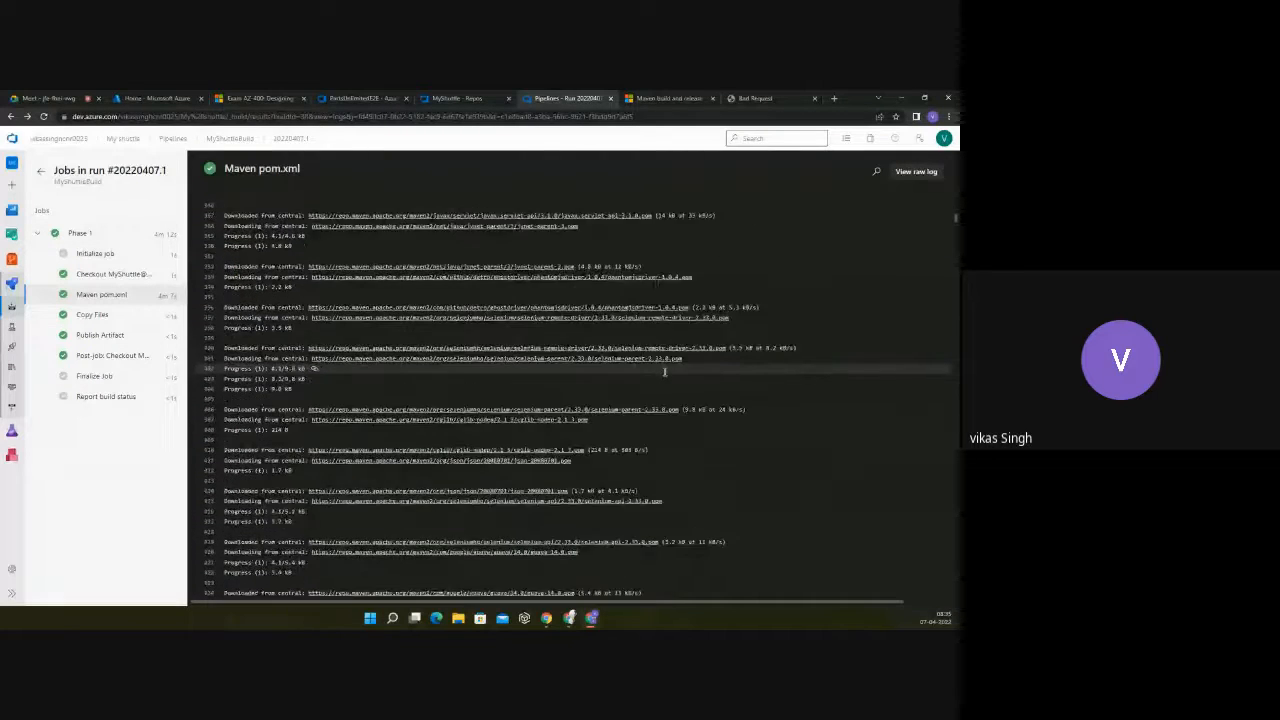
{"action": "scroll", "coordinate": [664, 372], "scroll_direction": "down", "scroll_amount": 12}
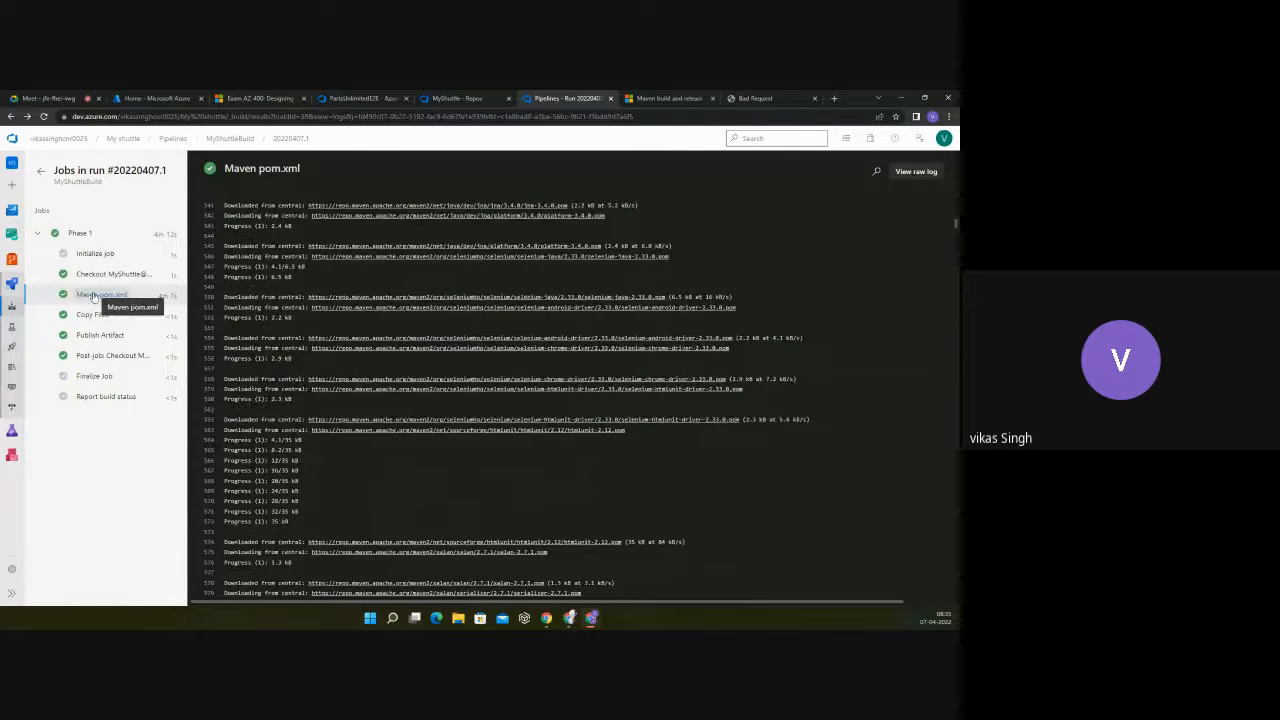
{"action": "left_click", "coordinate": [92, 254]}
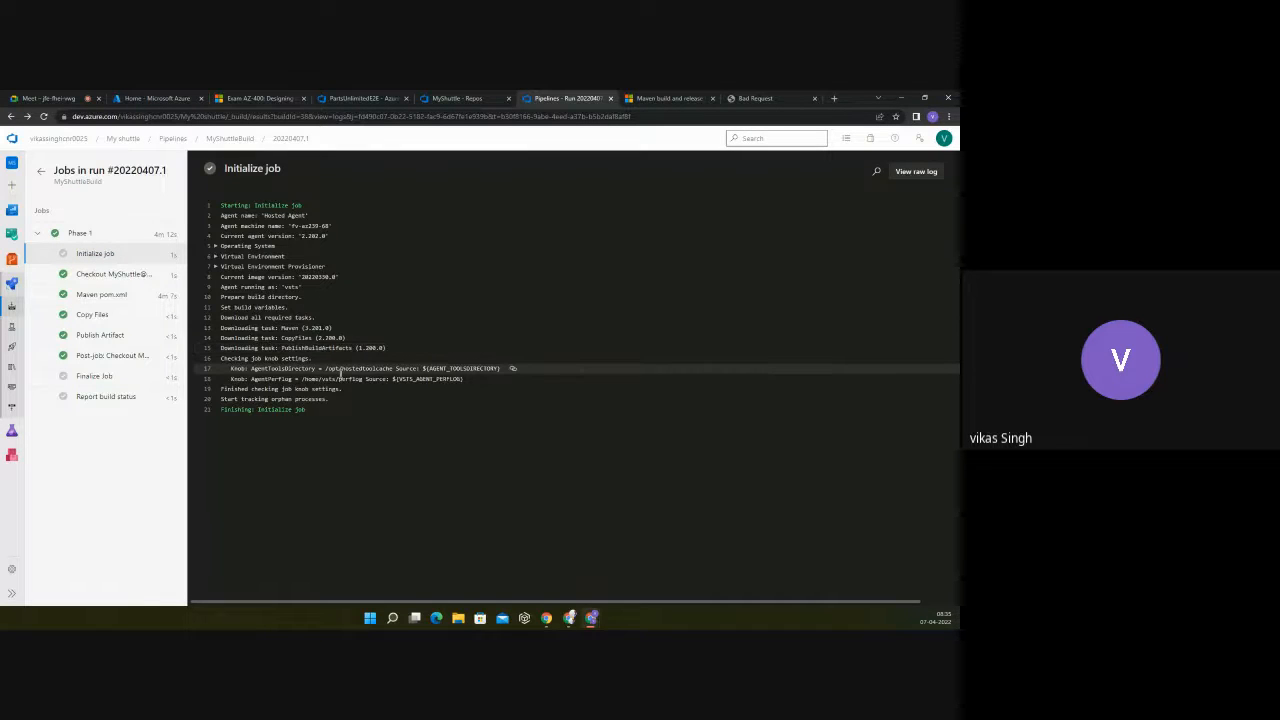
{"action": "left_click", "coordinate": [112, 274]}
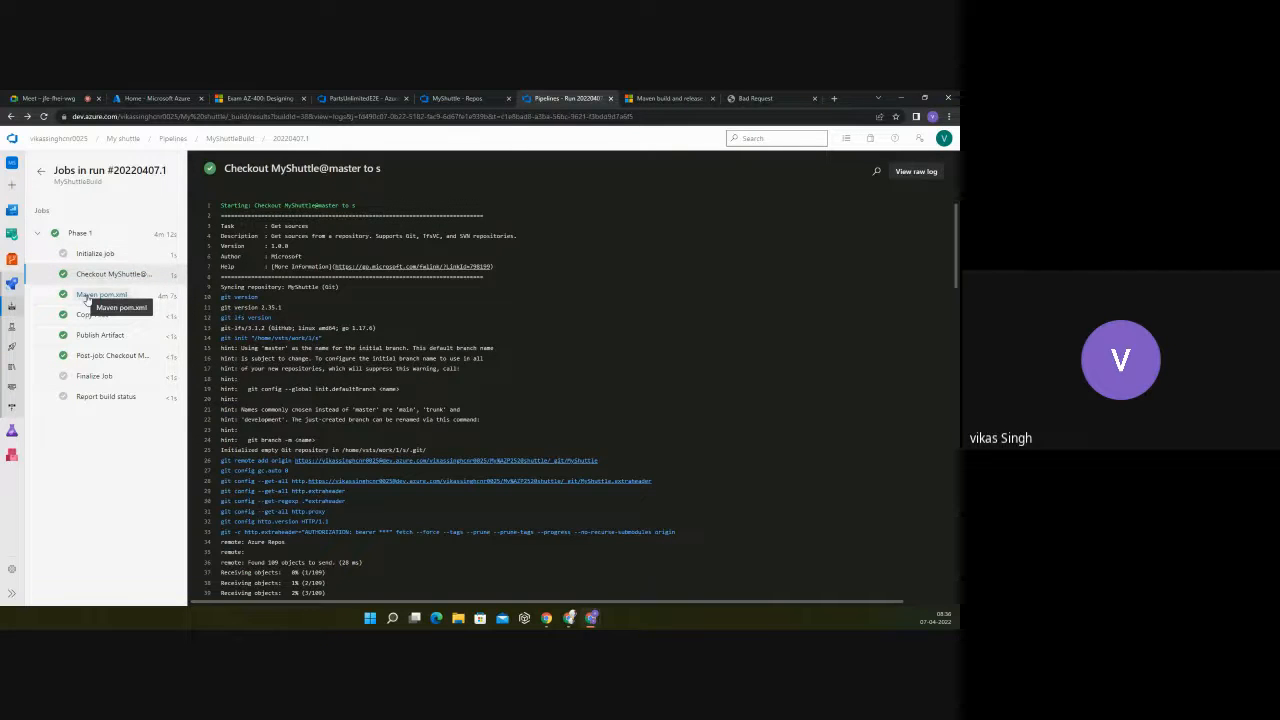
Step: Reopen the Maven pom.xml log, highlight the /home/vsts/work/1/s/pom.xml path in the mvn command, and read through to the log's end
{"action": "left_click", "coordinate": [90, 295]}
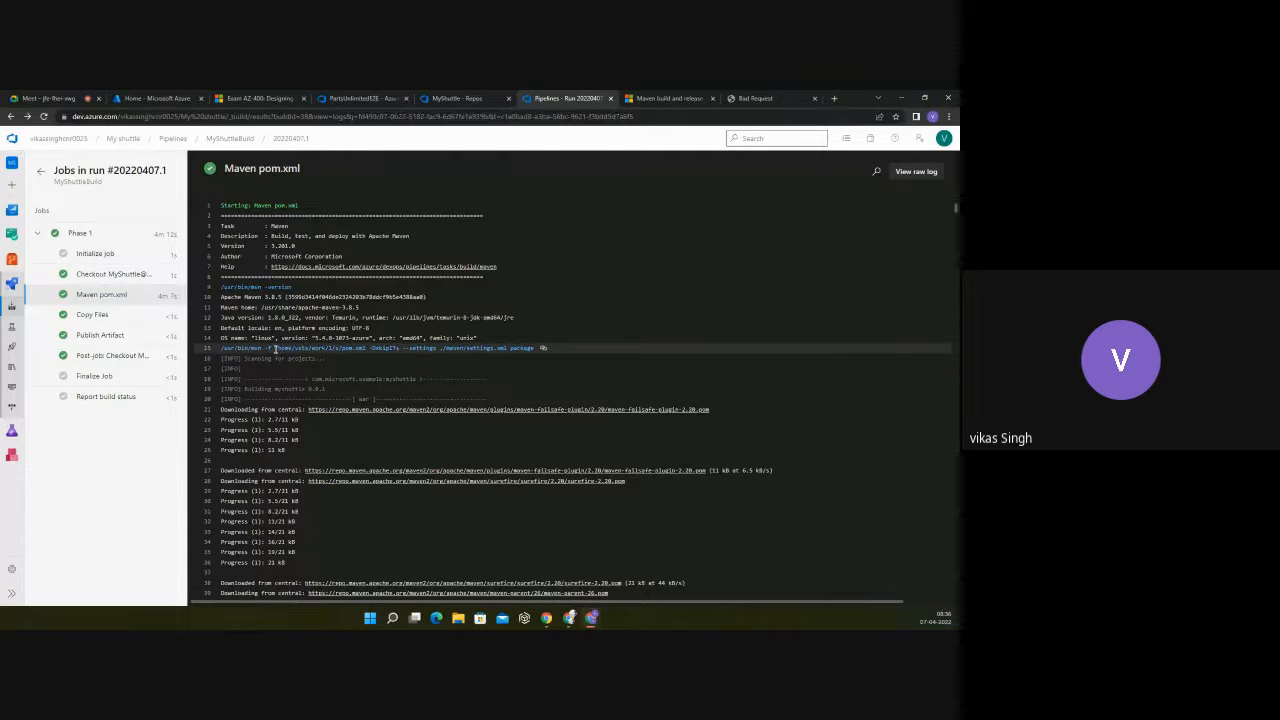
{"action": "left_click_drag", "start_coordinate": [274, 348], "coordinate": [366, 348]}
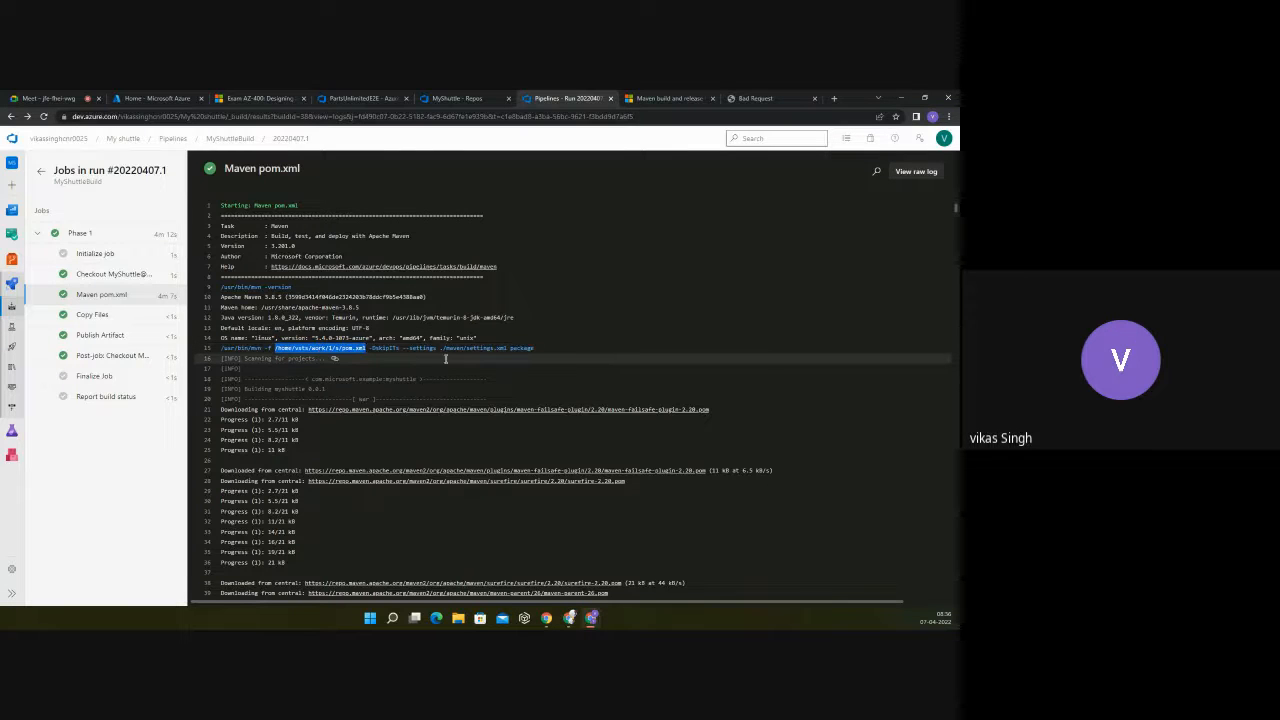
{"action": "scroll", "coordinate": [393, 465], "scroll_direction": "down", "scroll_amount": 5}
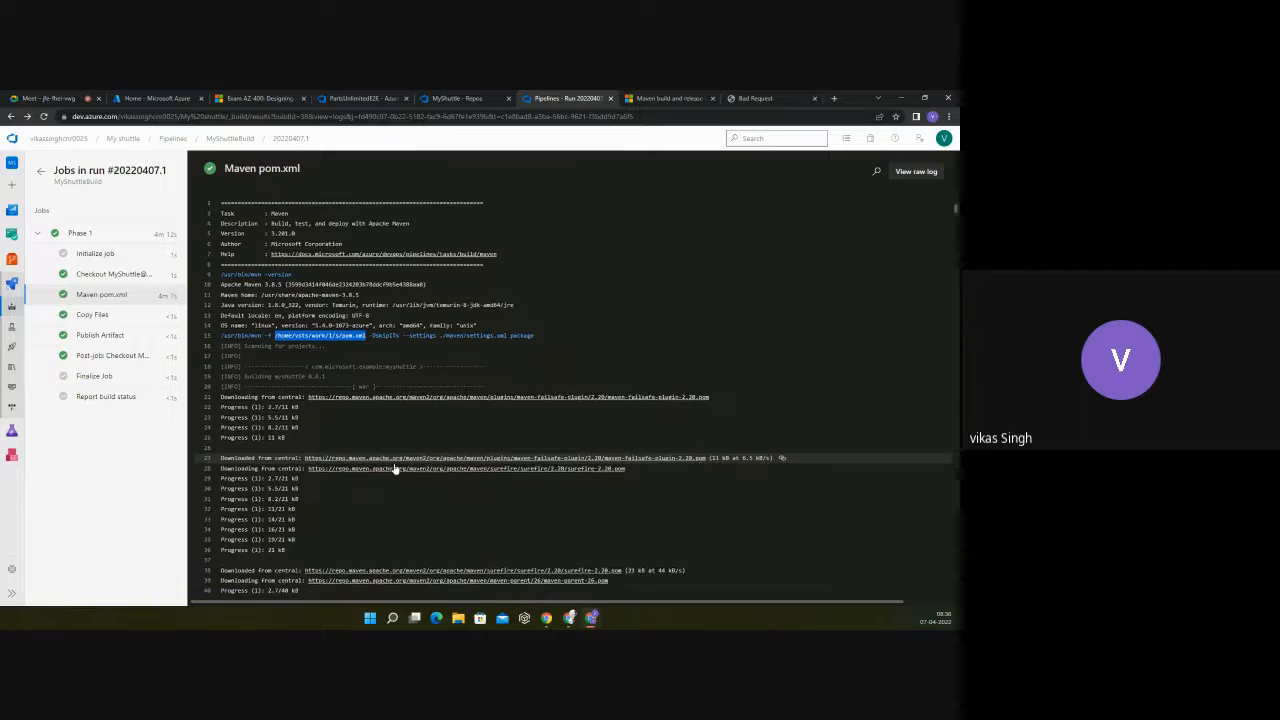
{"action": "scroll", "coordinate": [393, 465], "scroll_direction": "down", "scroll_amount": 10}
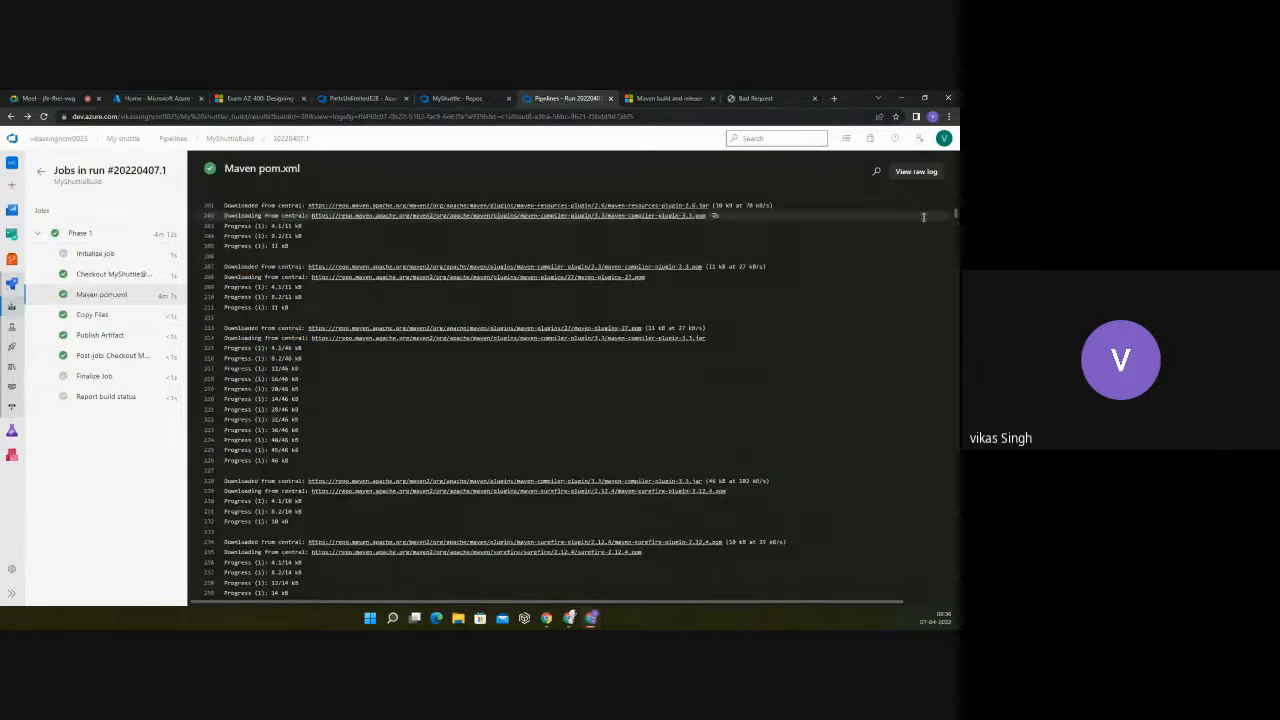
{"action": "left_click_drag", "start_coordinate": [955, 213], "coordinate": [955, 590]}
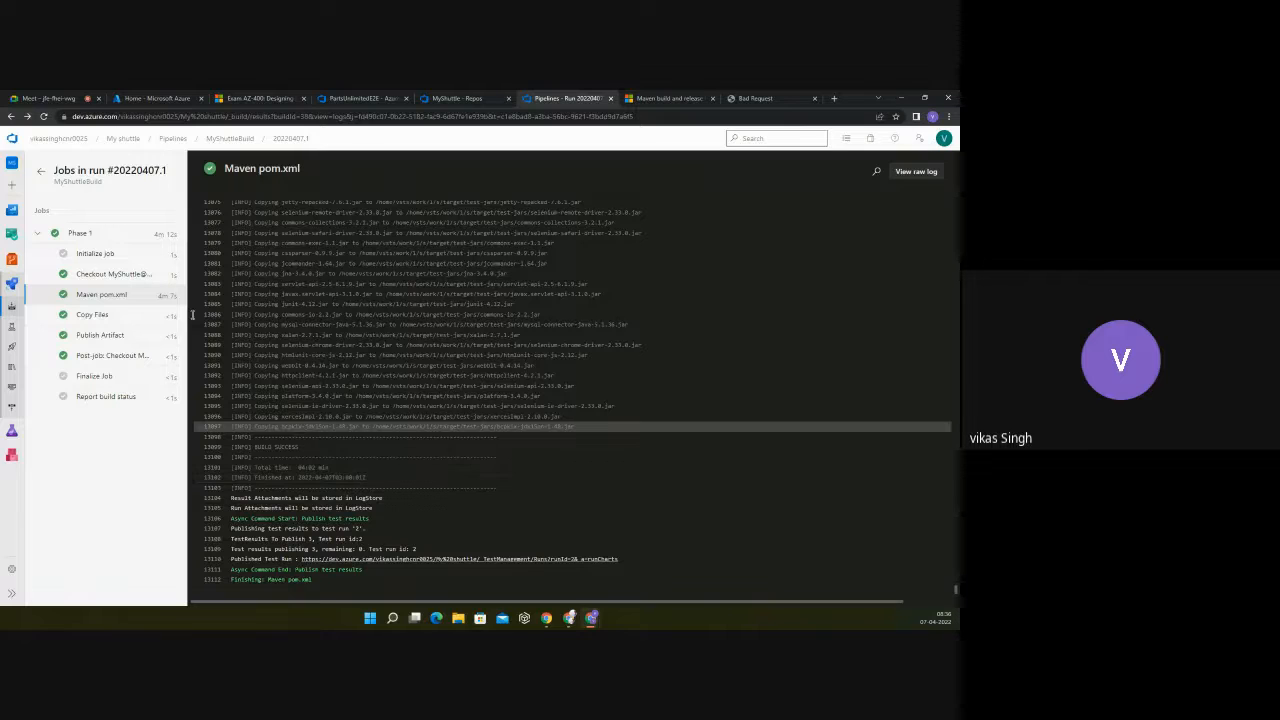
Step: Highlight the CreateMYSQLDB.sql source path in the Copy Files log and compare it with the working directory in the Maven pom.xml log's mvn command
{"action": "left_click", "coordinate": [90, 316]}
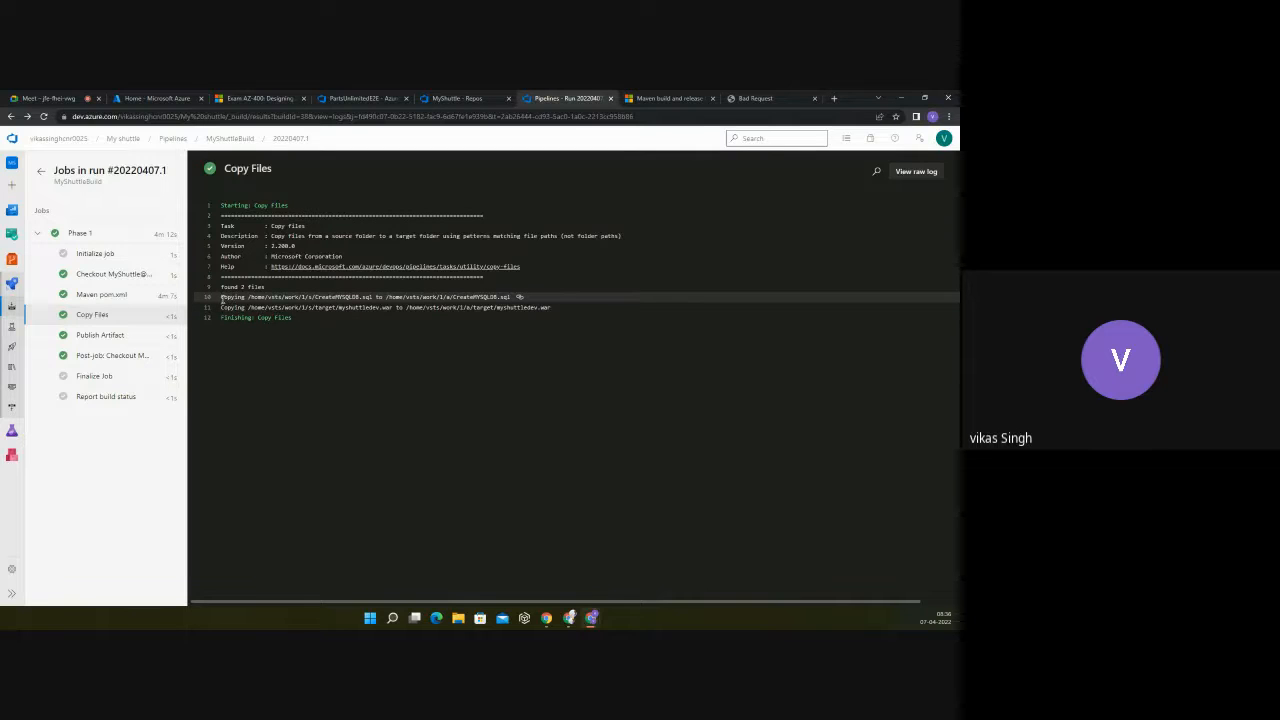
{"action": "left_click_drag", "start_coordinate": [222, 297], "coordinate": [372, 297]}
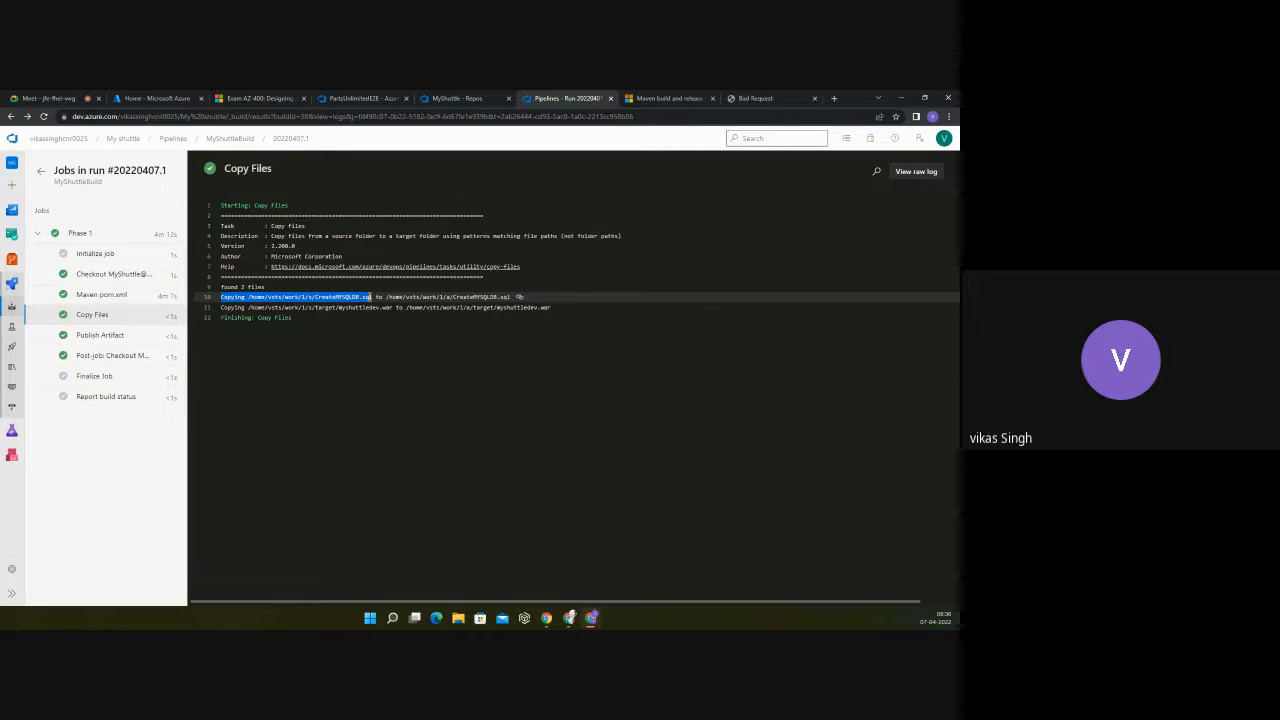
{"action": "left_click", "coordinate": [97, 296]}
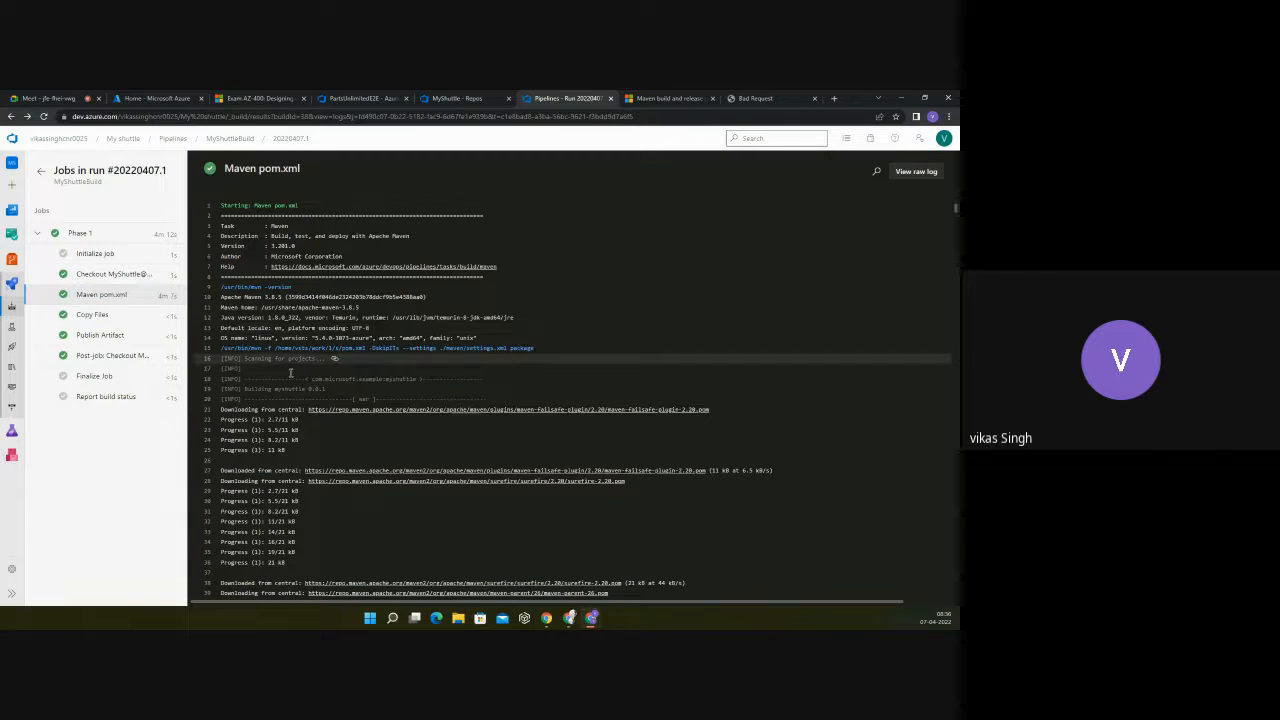
{"action": "left_click_drag", "start_coordinate": [366, 348], "coordinate": [272, 348]}
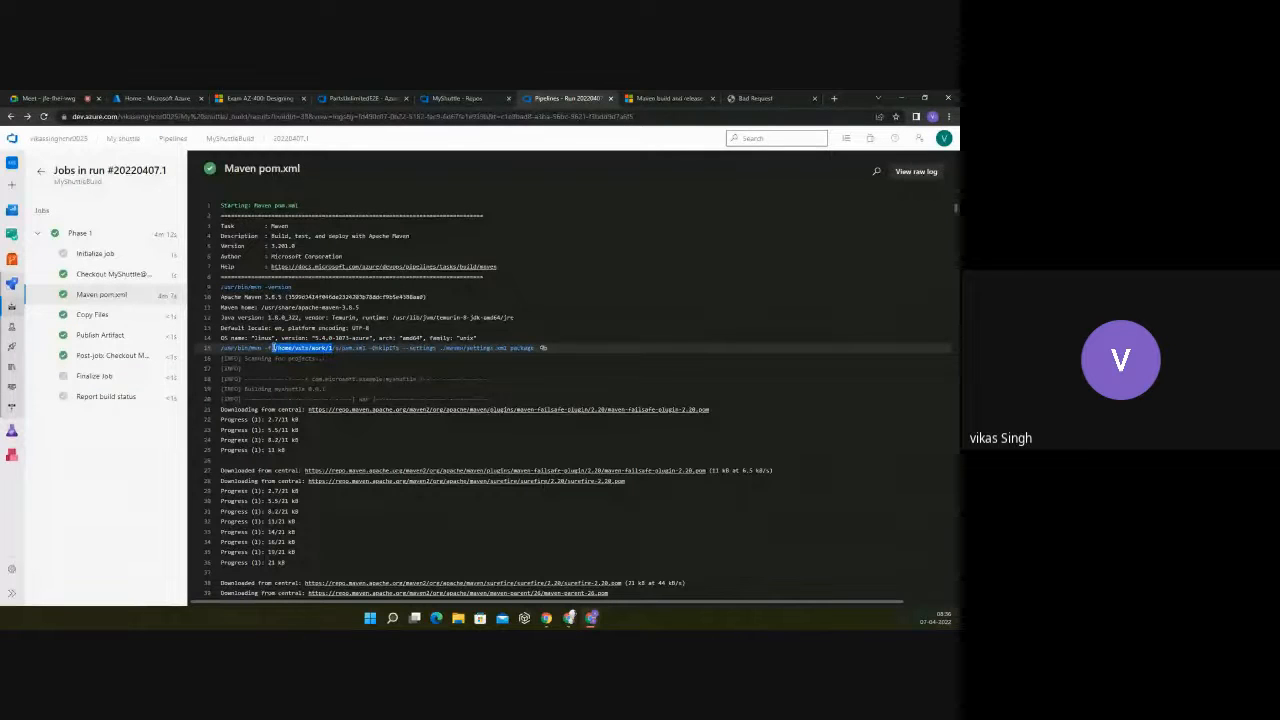
Step: Reopen the Copy Files log and highlight the source and destination paths of myshuttledev.war in its copy line
{"action": "left_click", "coordinate": [120, 315]}
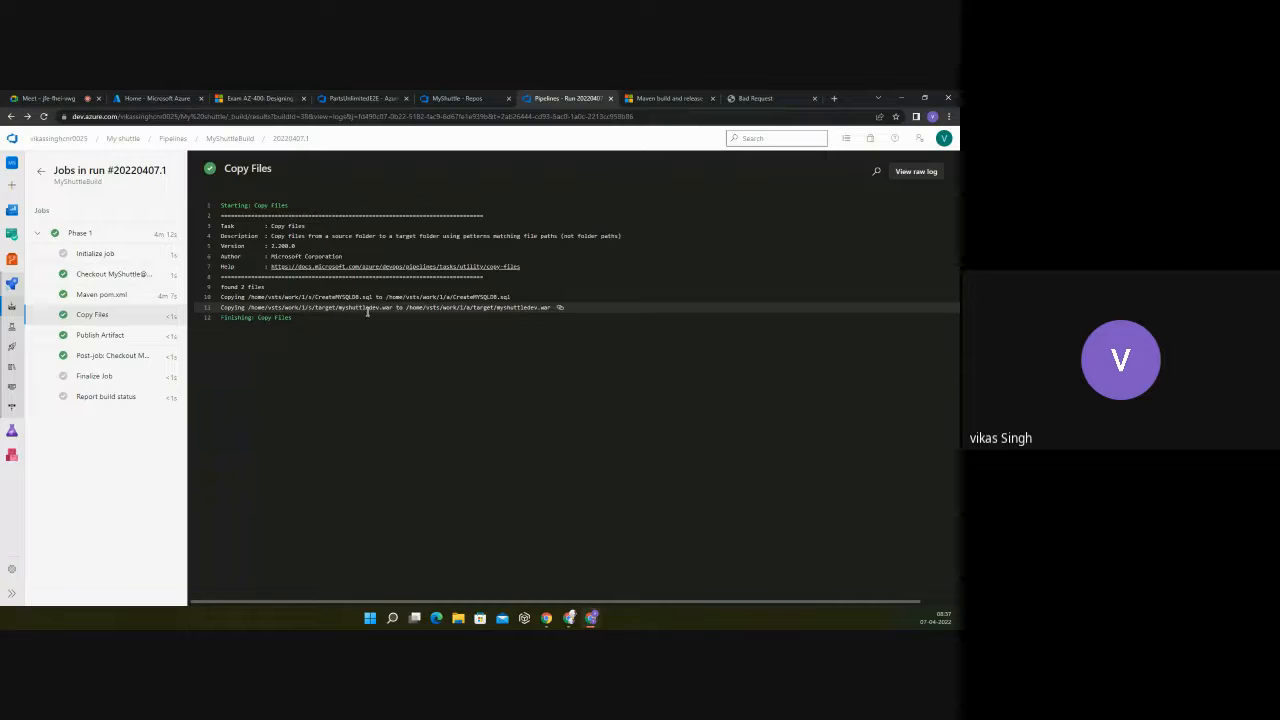
{"action": "left_click_drag", "start_coordinate": [395, 308], "coordinate": [224, 307]}
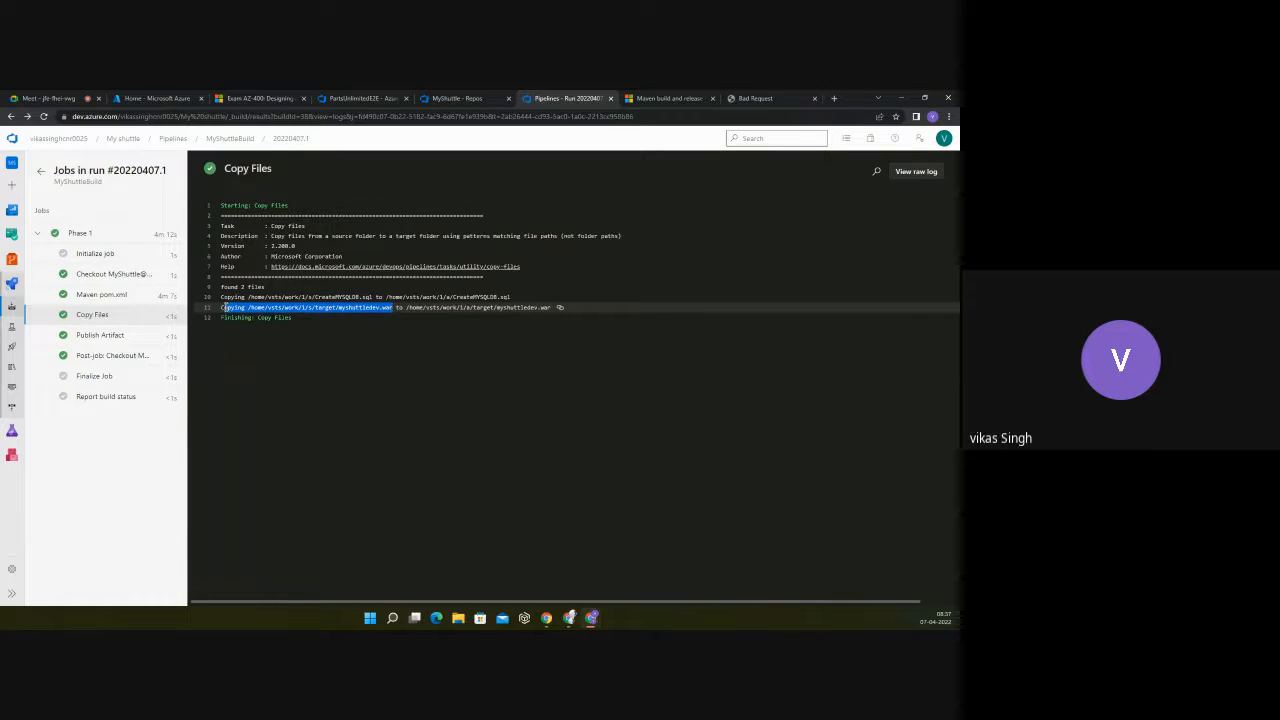
{"action": "left_click", "coordinate": [375, 326]}
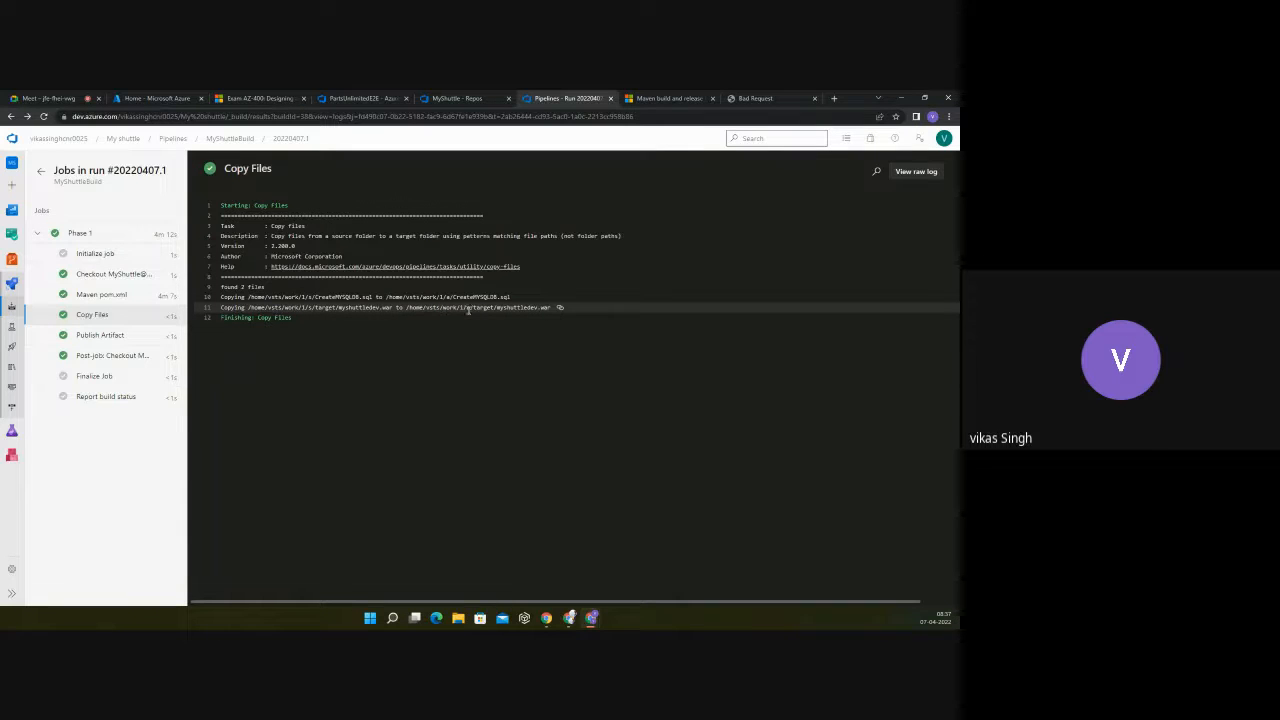
{"action": "left_click_drag", "start_coordinate": [553, 308], "coordinate": [407, 308]}
{"action": "left_click", "coordinate": [375, 352]}
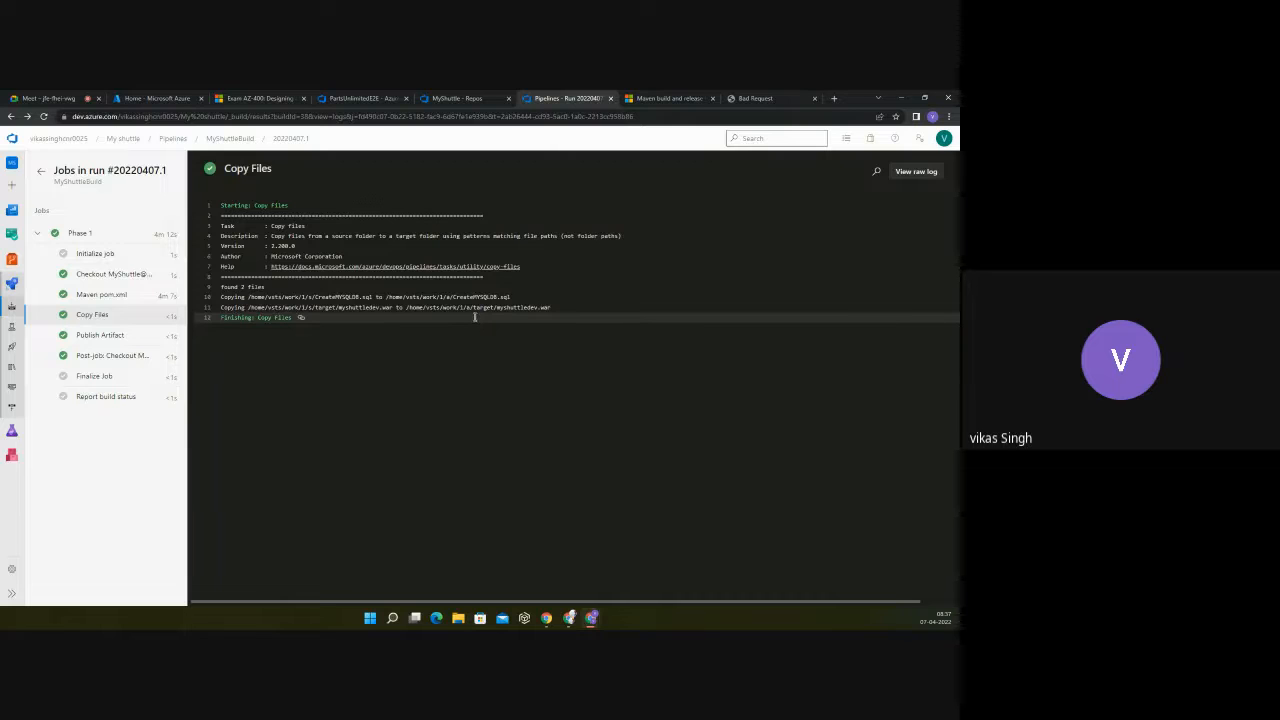
Step: Open the Publish Artifact log, read the YAML snippet and arguments in its linked Publish Build Artifacts help article, and return to the log
{"action": "left_click", "coordinate": [105, 335]}
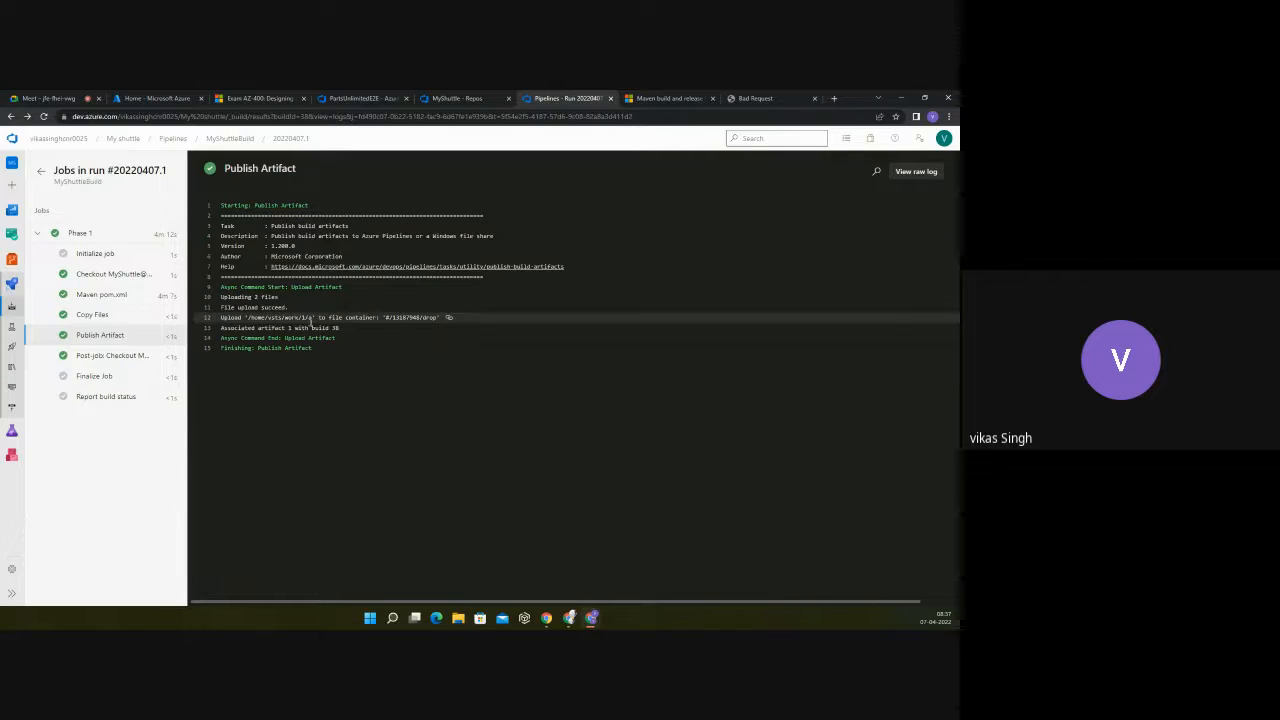
{"action": "left_click_drag", "start_coordinate": [345, 287], "coordinate": [291, 287]}
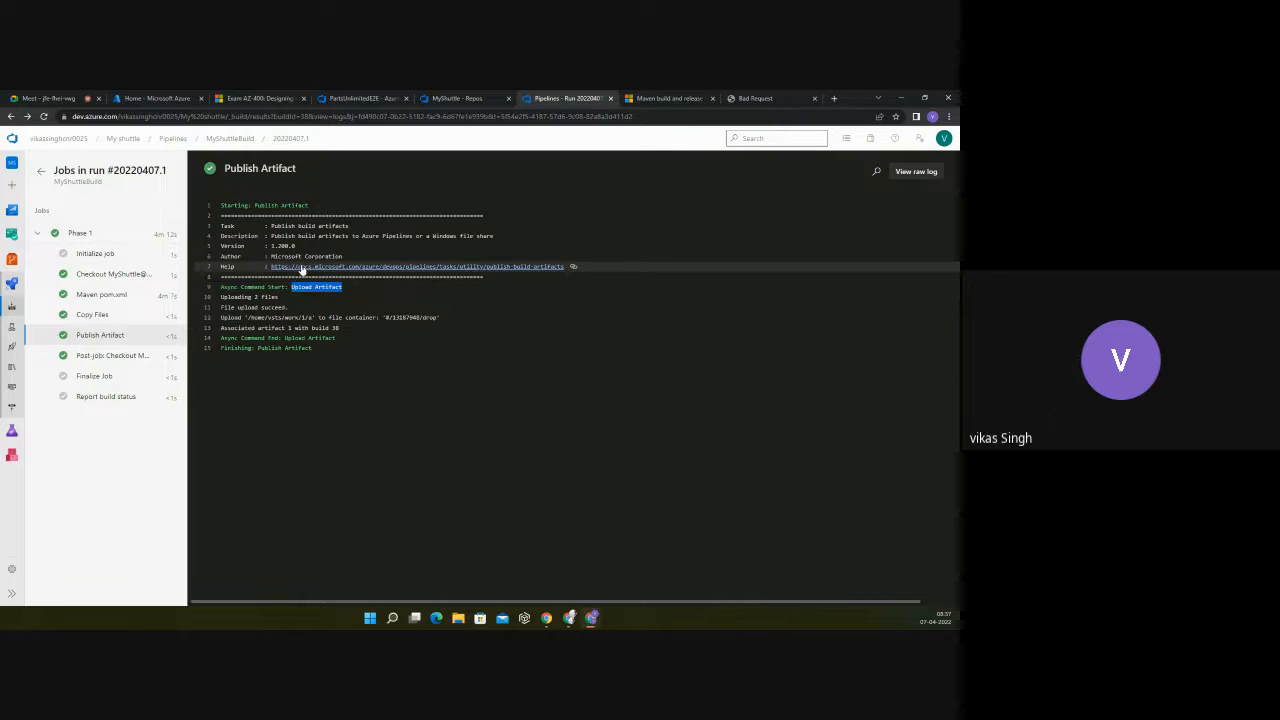
{"action": "left_click", "coordinate": [420, 271]}
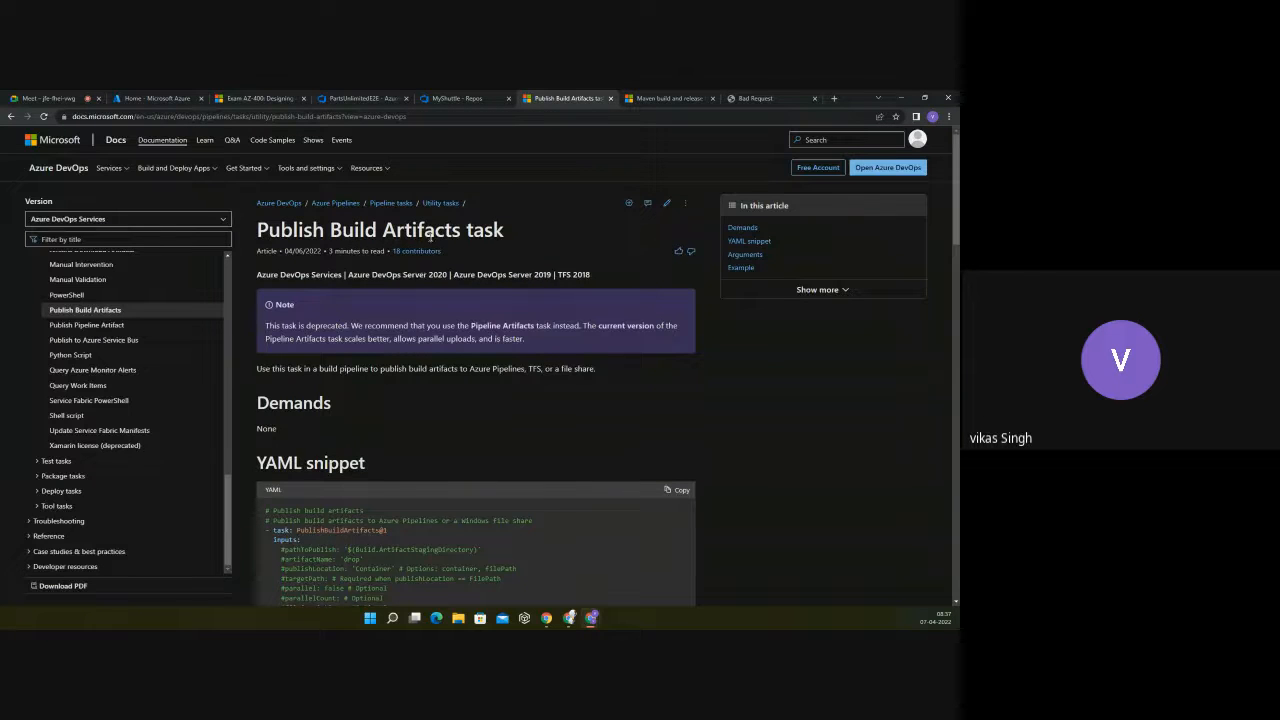
{"action": "scroll", "coordinate": [547, 240], "scroll_direction": "down", "scroll_amount": 3}
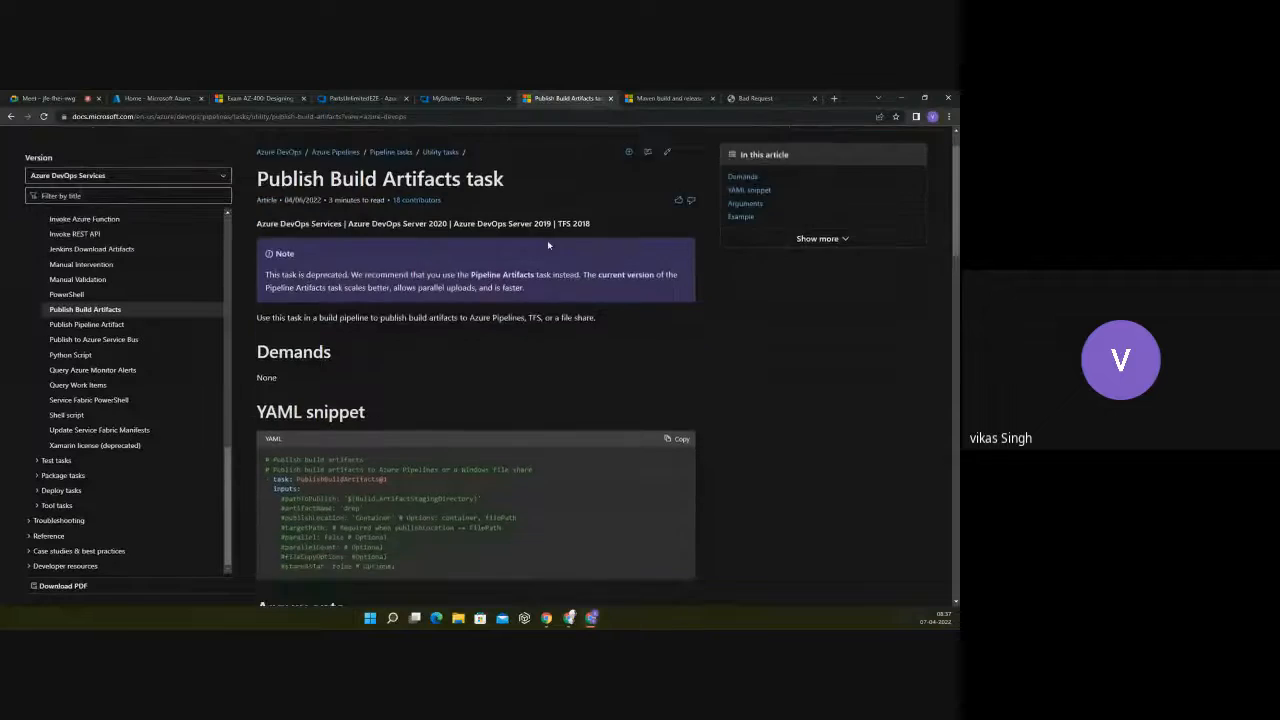
{"action": "scroll", "coordinate": [547, 245], "scroll_direction": "down", "scroll_amount": 3}
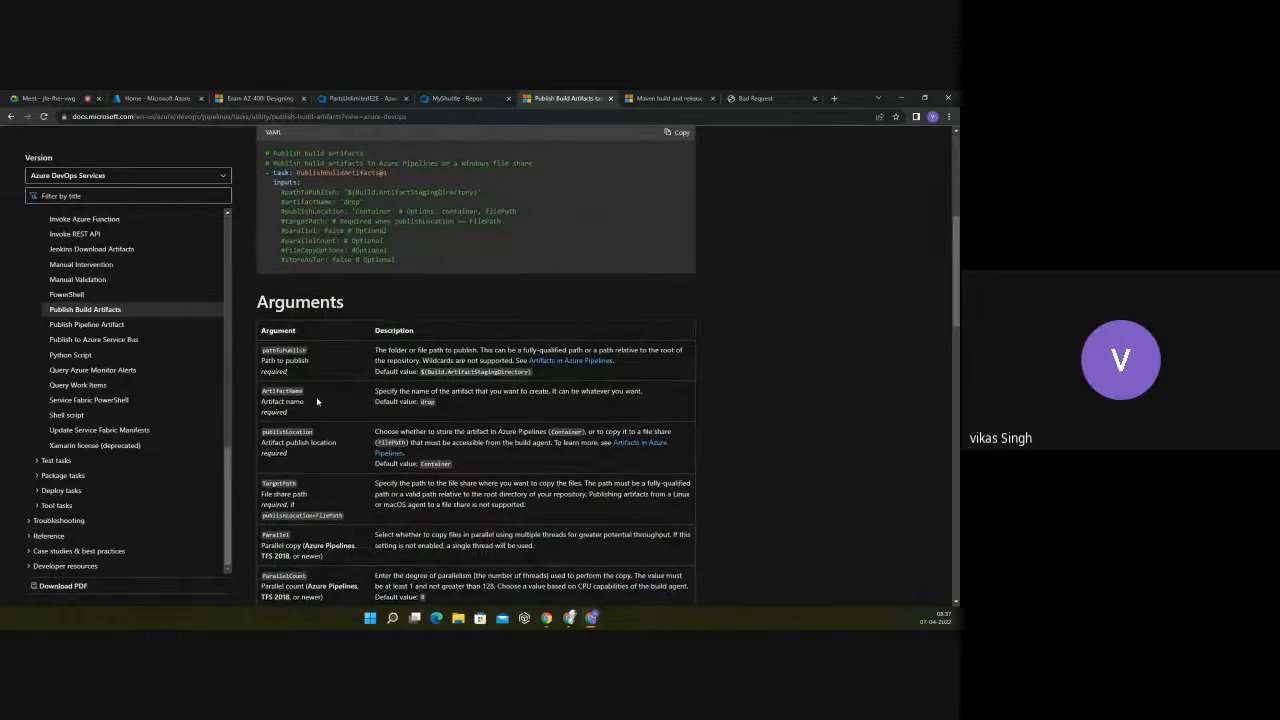
{"action": "scroll", "coordinate": [317, 401], "scroll_direction": "down", "scroll_amount": 1}
{"action": "scroll", "coordinate": [317, 401], "scroll_direction": "up", "scroll_amount": 3}
{"action": "left_click", "coordinate": [10, 117]}
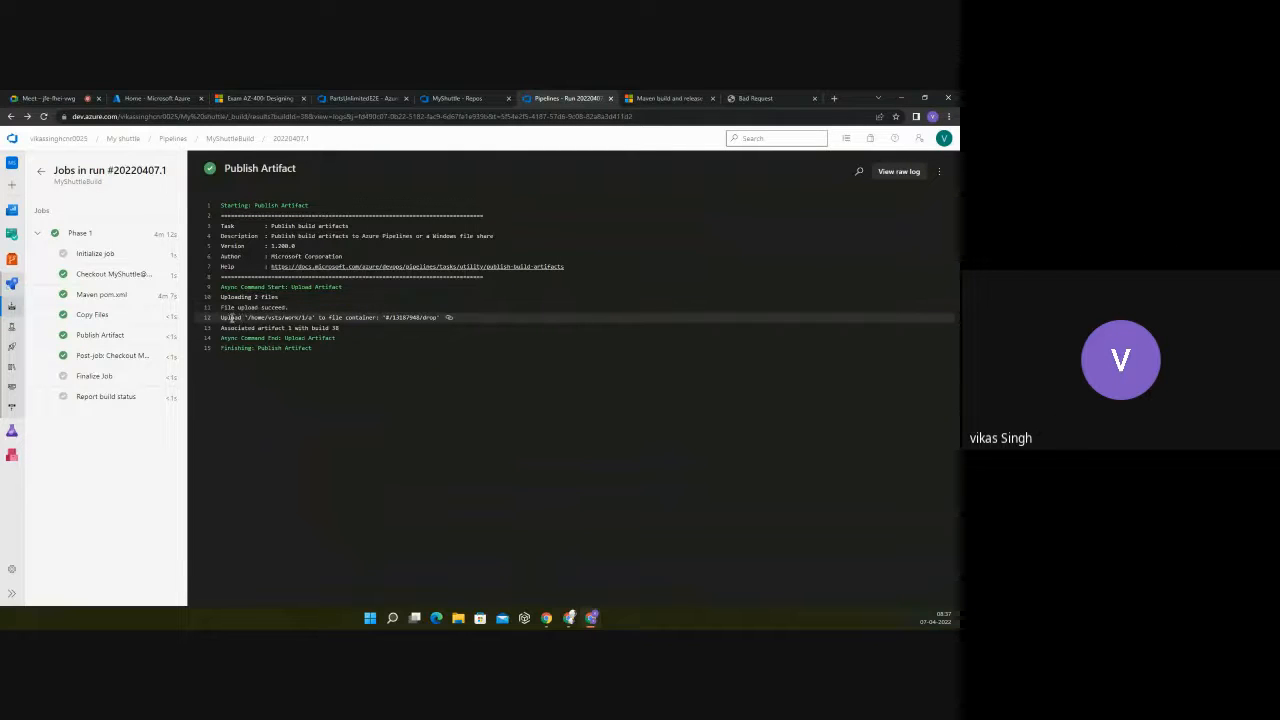
Step: Highlight the /home/vsts/work/1/a upload path and the drop container path in the Publish Artifact log, rechecking the Copy Files log in between
{"action": "left_click_drag", "start_coordinate": [249, 318], "coordinate": [304, 318]}
{"action": "left_click_drag", "start_coordinate": [438, 318], "coordinate": [386, 318]}
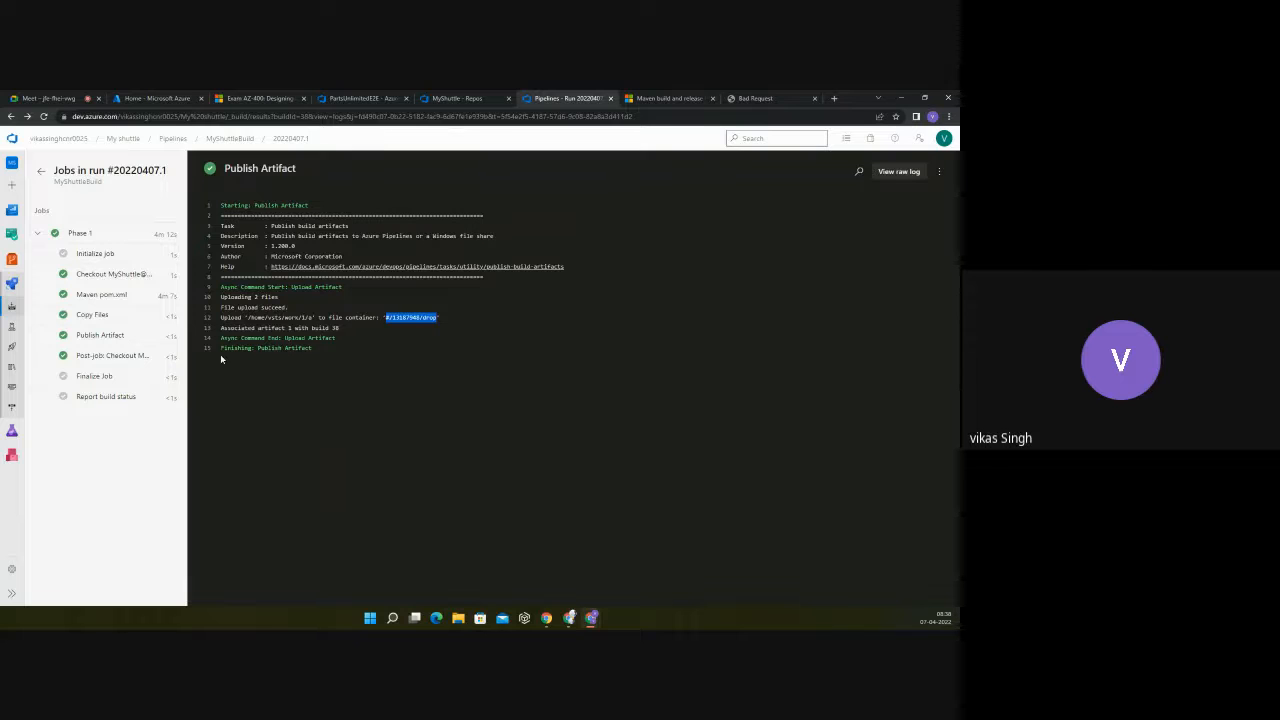
{"action": "left_click", "coordinate": [92, 314]}
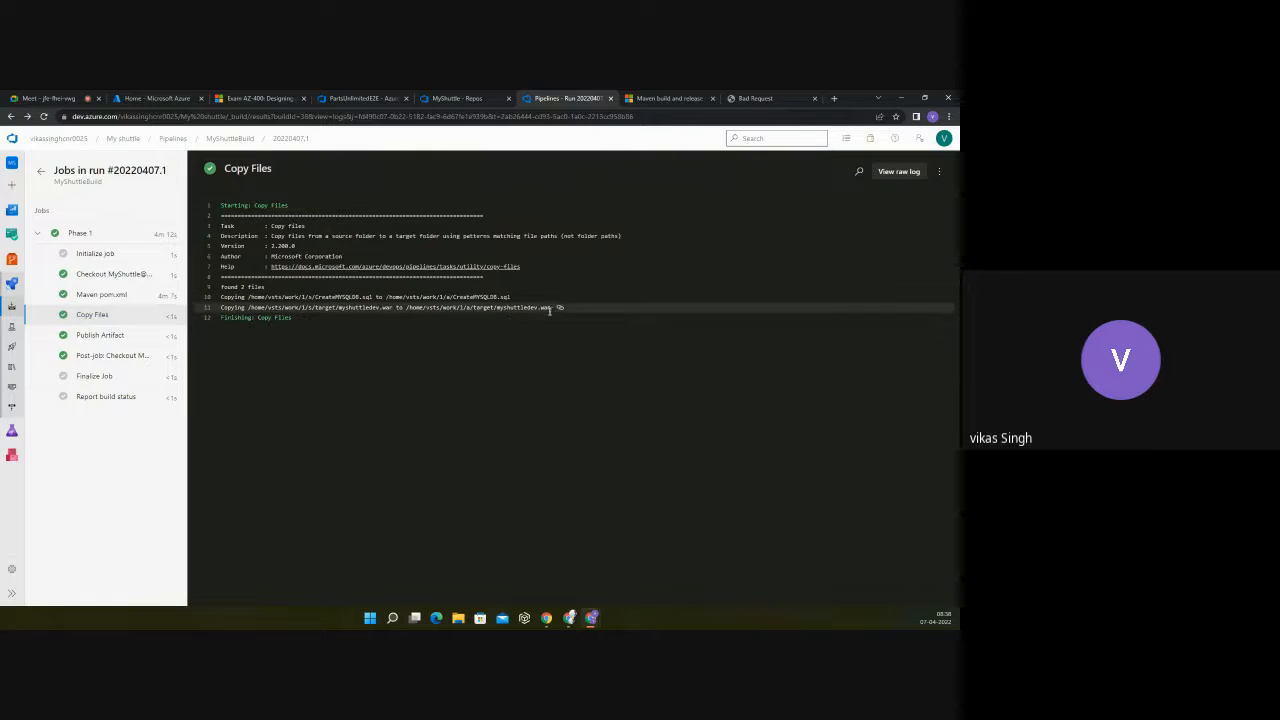
{"action": "left_click", "coordinate": [103, 334]}
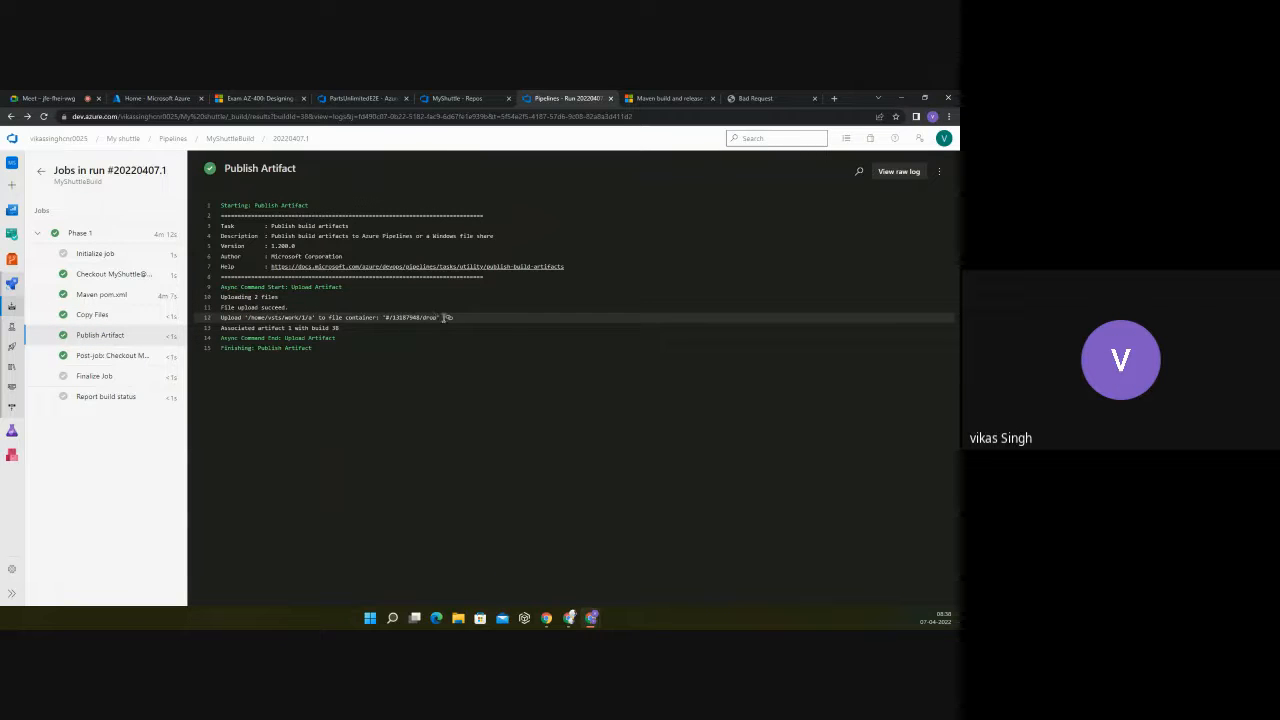
{"action": "left_click_drag", "start_coordinate": [444, 317], "coordinate": [387, 317]}
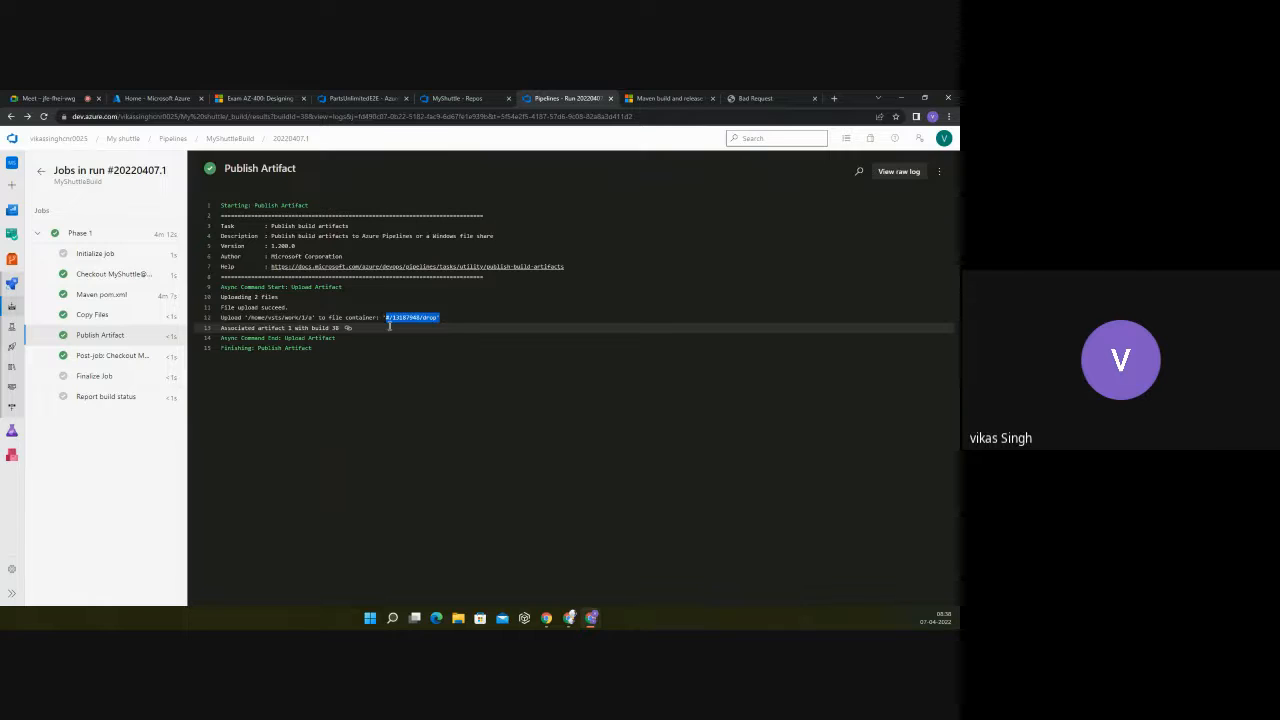
Step: Review the Maven pom.xml, Copy Files and Publish Artifact logs in order, and highlight the full upload line in the Publish Artifact log
{"action": "left_click", "coordinate": [100, 295]}
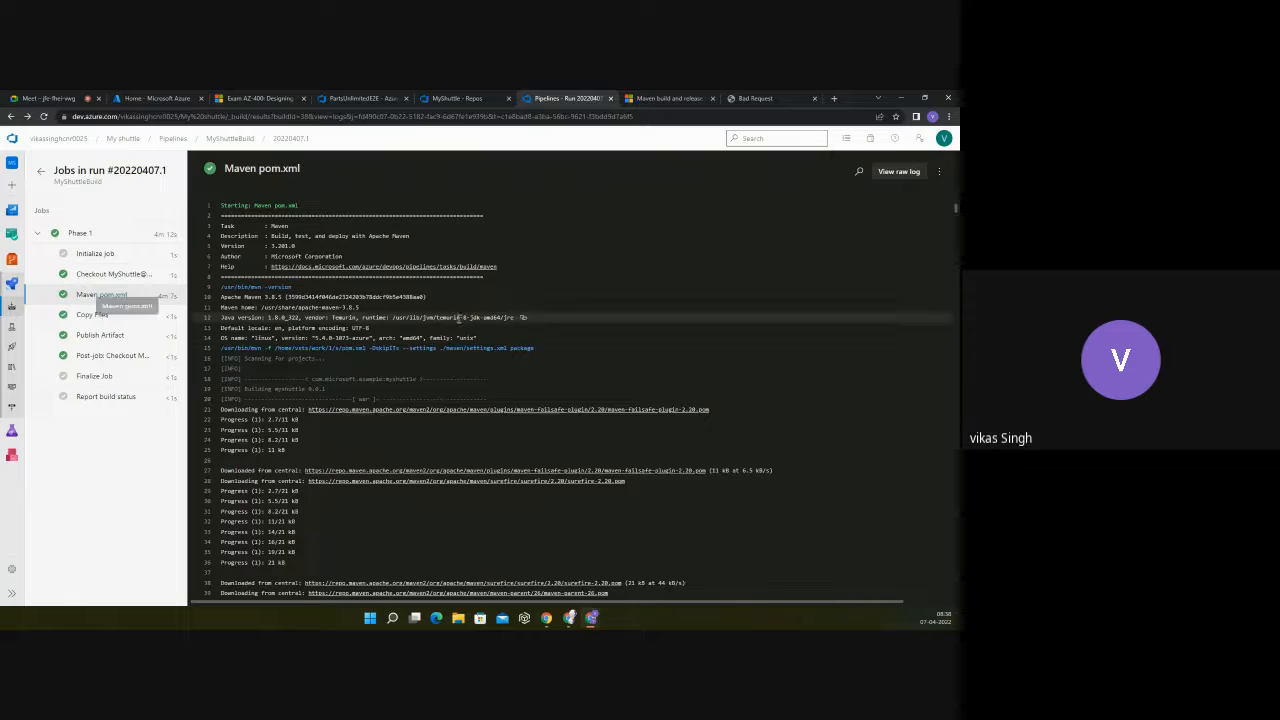
{"action": "scroll", "coordinate": [450, 376], "scroll_direction": "down", "scroll_amount": 12}
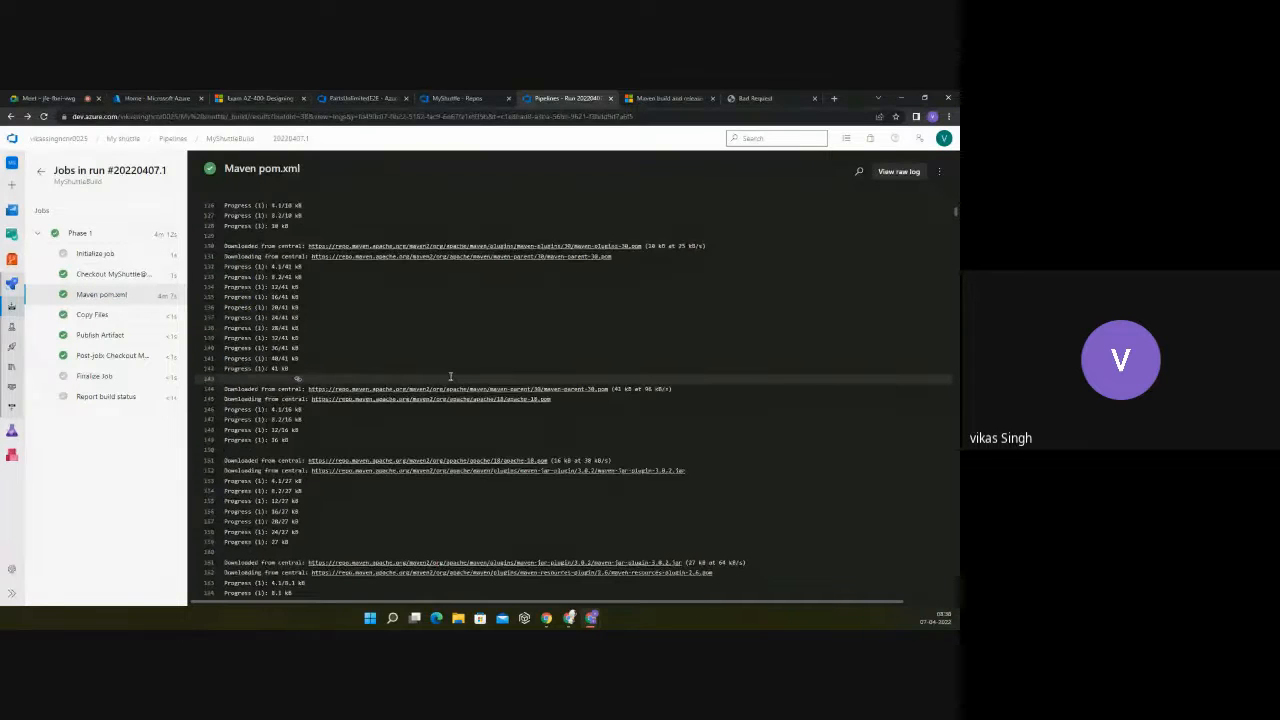
{"action": "left_click", "coordinate": [100, 315]}
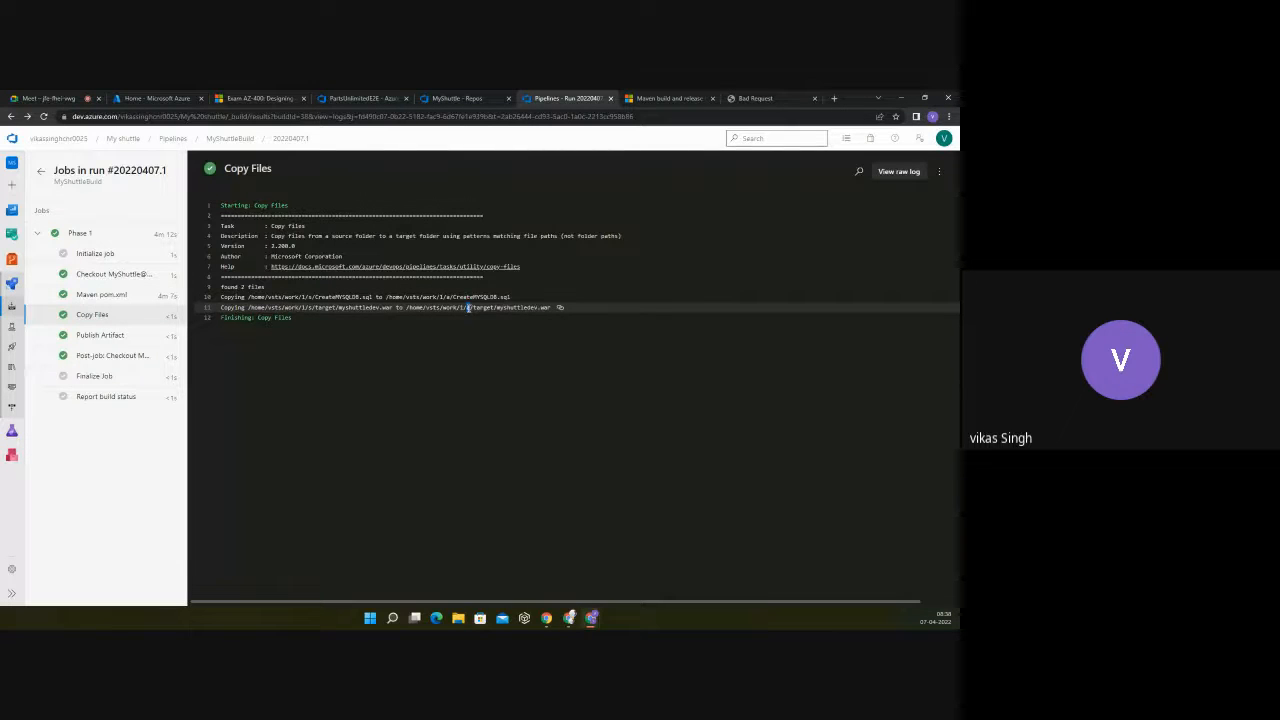
{"action": "left_click", "coordinate": [126, 334]}
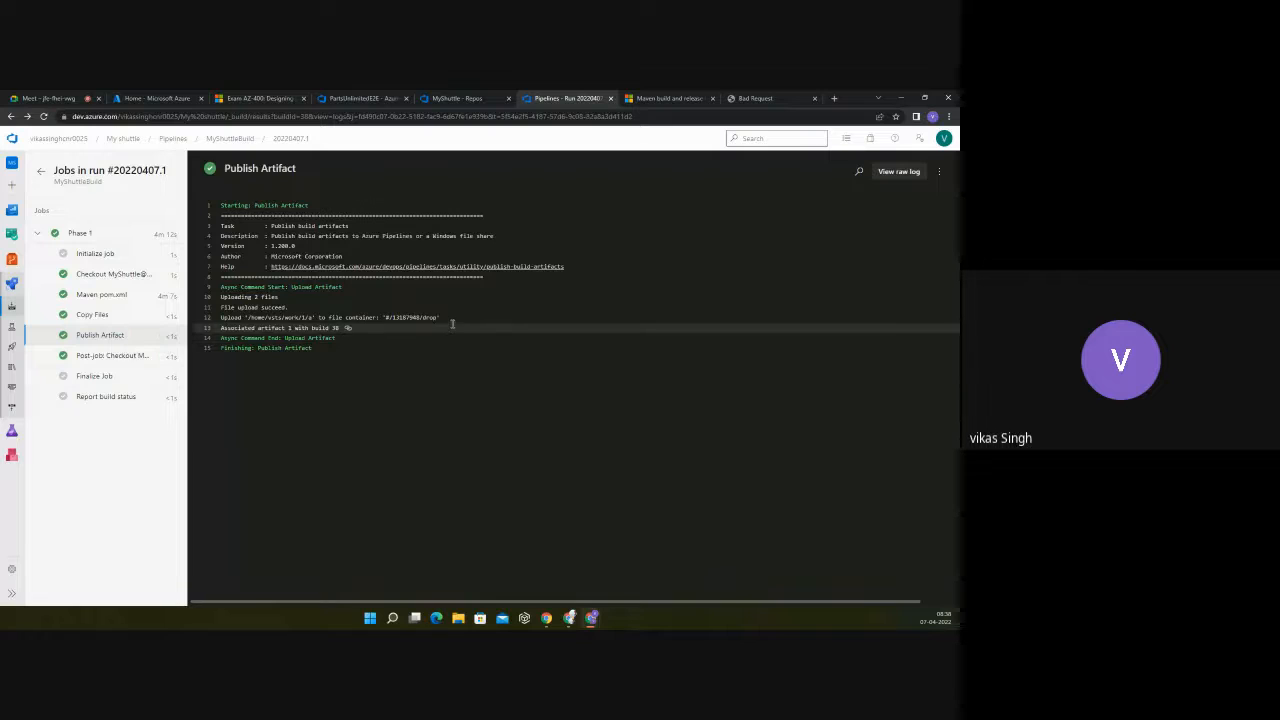
{"action": "left_click_drag", "start_coordinate": [445, 317], "coordinate": [223, 318]}
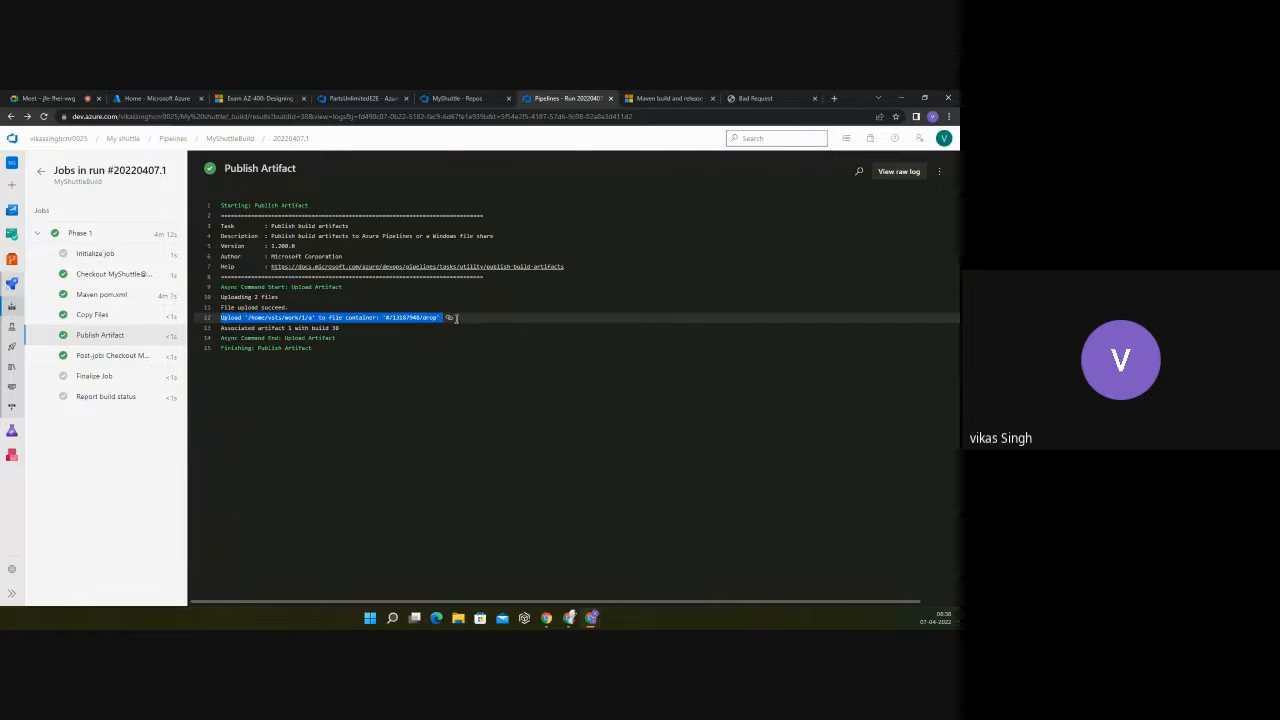
{"action": "left_click", "coordinate": [412, 326]}
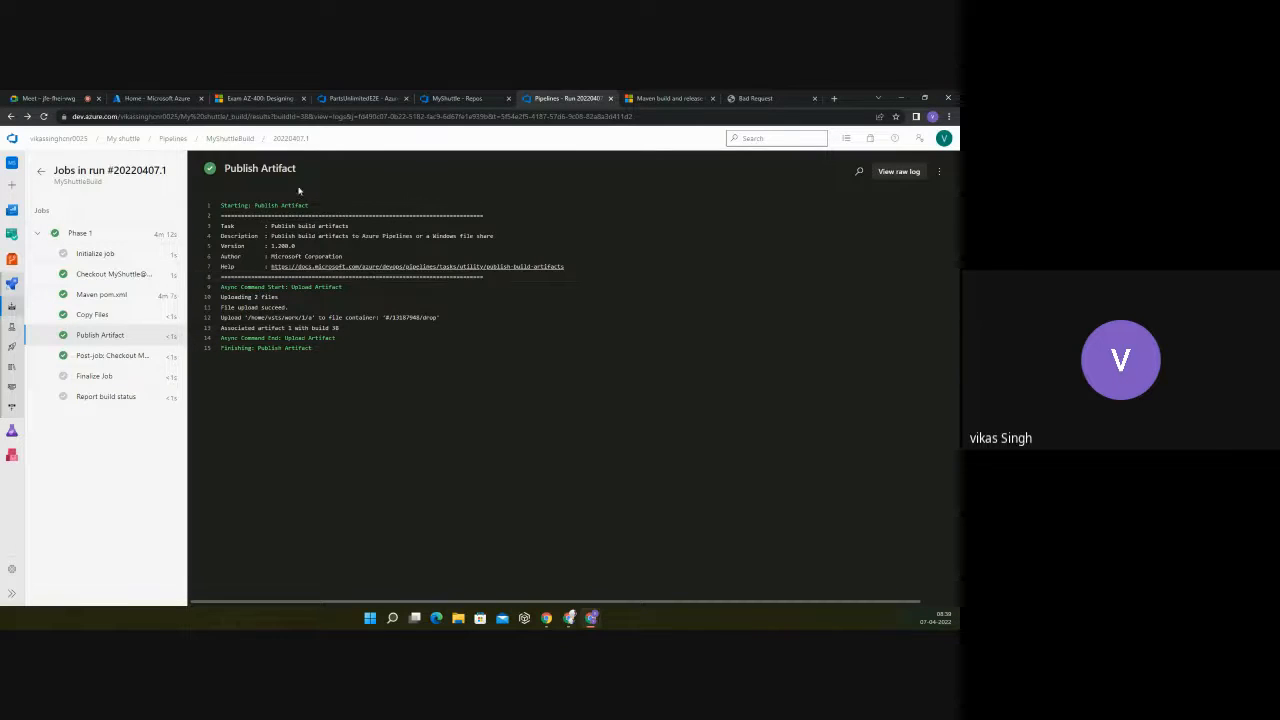
Step: Return to the MyShuttleBuild pipeline's runs page and open the pipeline definition for editing
{"action": "left_click", "coordinate": [232, 138]}
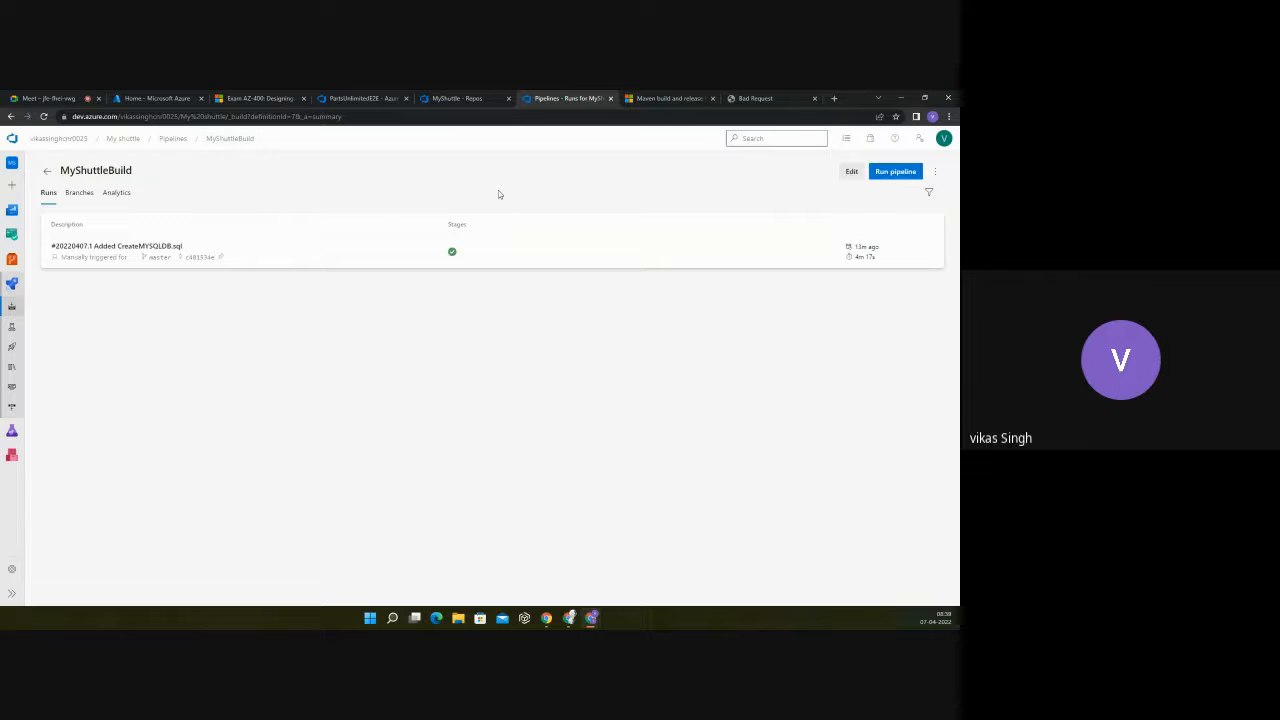
{"action": "left_click", "coordinate": [849, 172]}
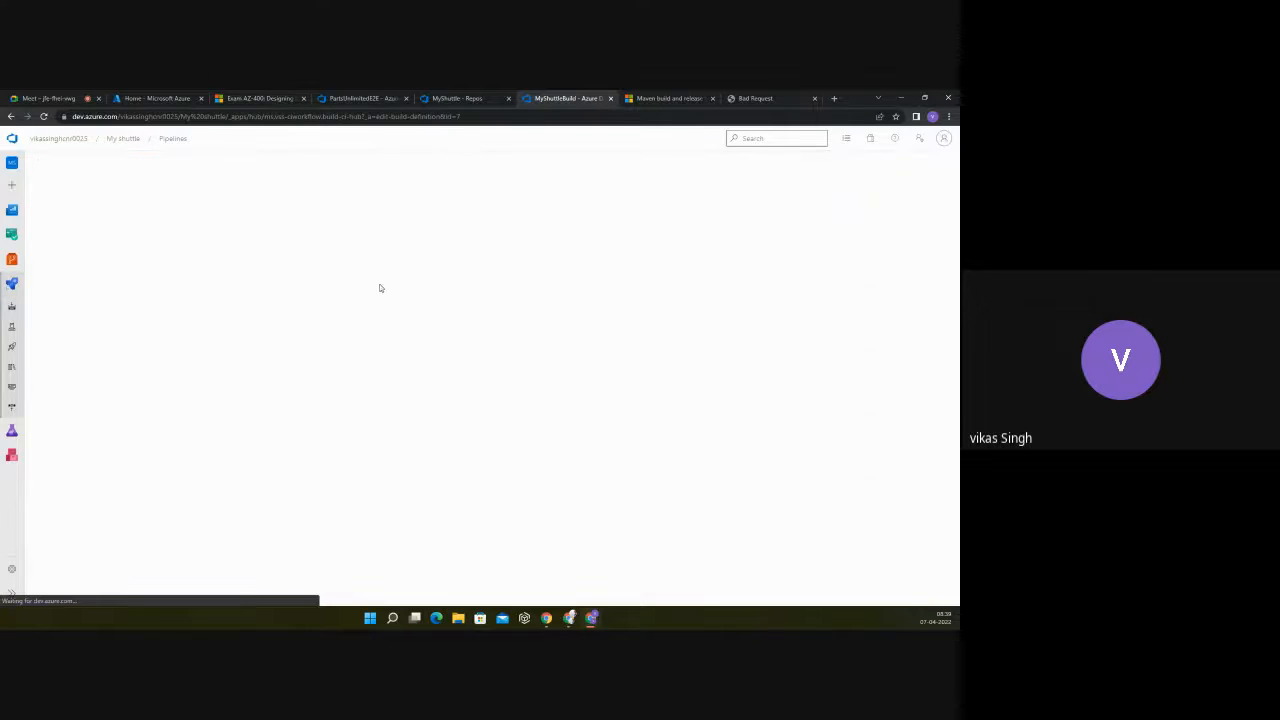
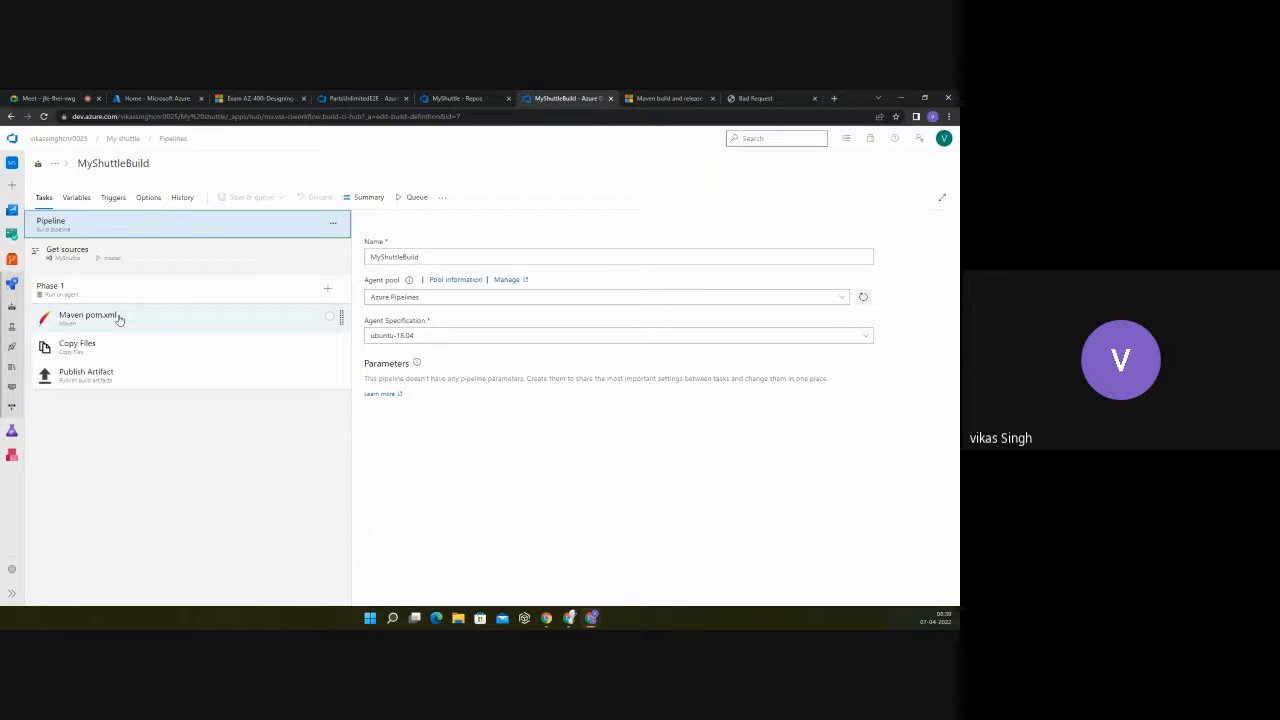
Step: Go to the My shuttle project's release pipelines and open the MyShuttleRelease definition for editing
{"action": "left_click", "coordinate": [131, 143]}
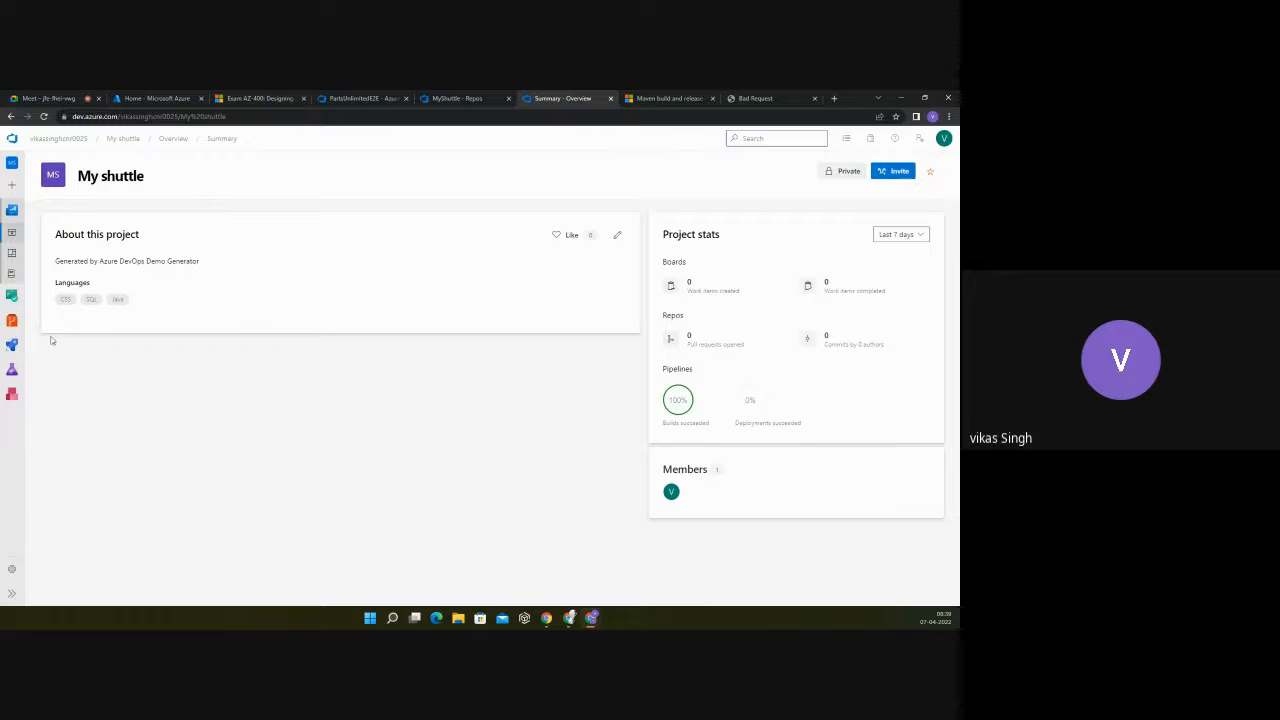
{"action": "left_click", "coordinate": [12, 344]}
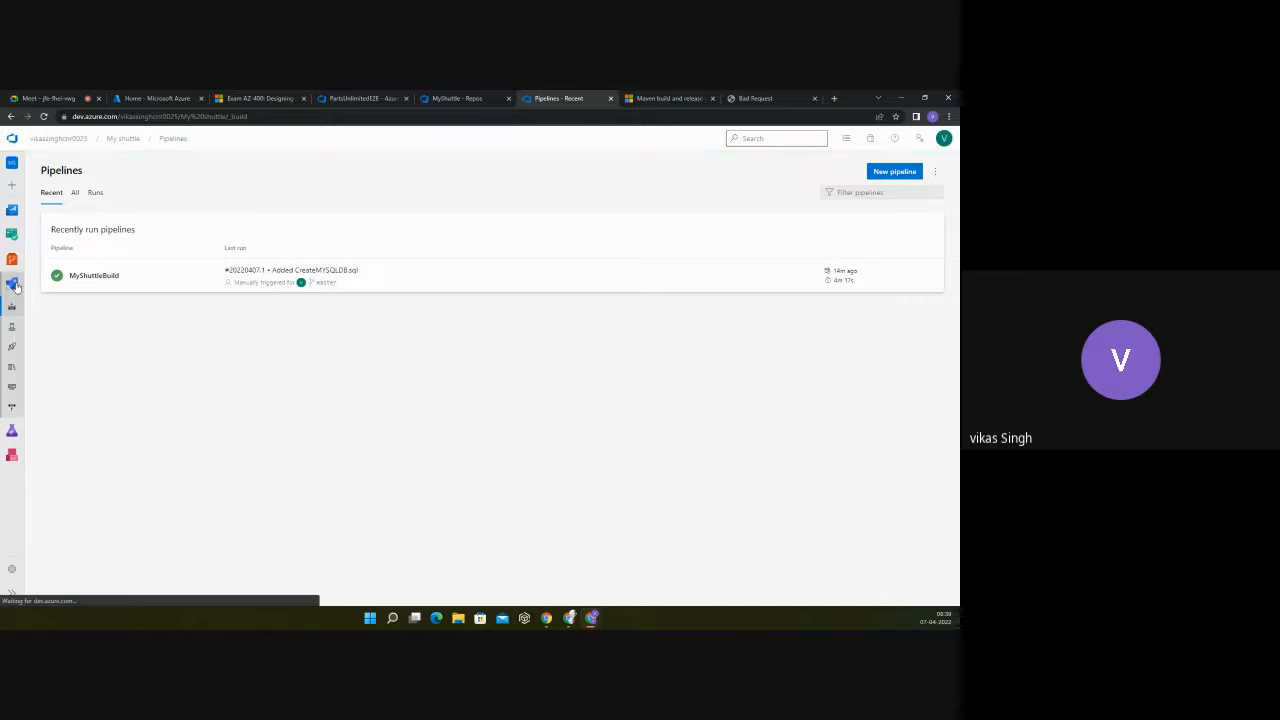
{"action": "left_click", "coordinate": [12, 347]}
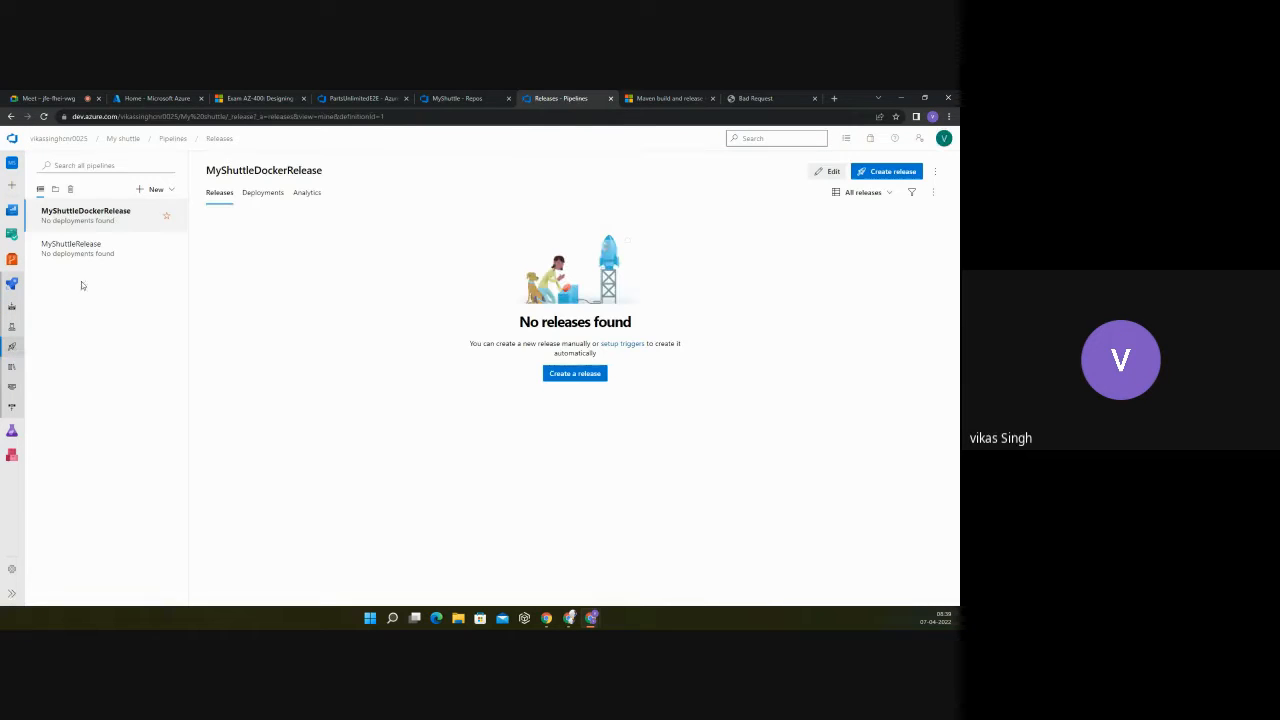
{"action": "left_click", "coordinate": [78, 252]}
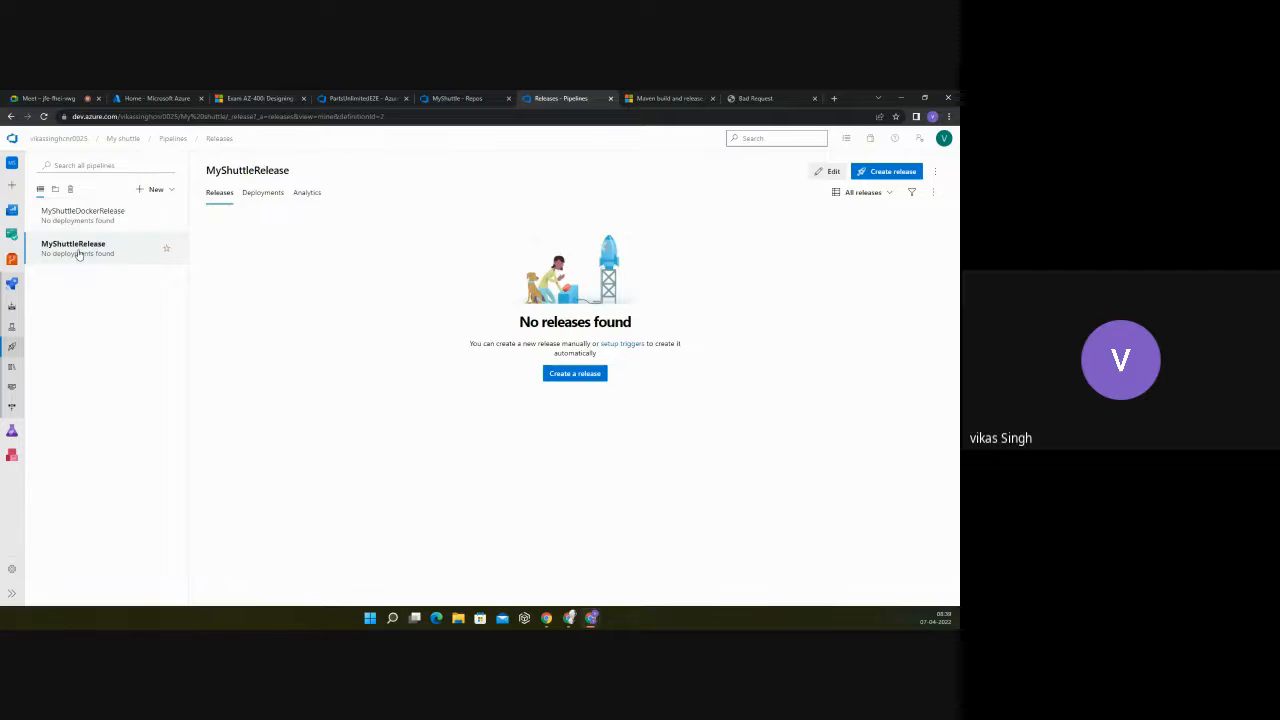
{"action": "left_click", "coordinate": [831, 172]}
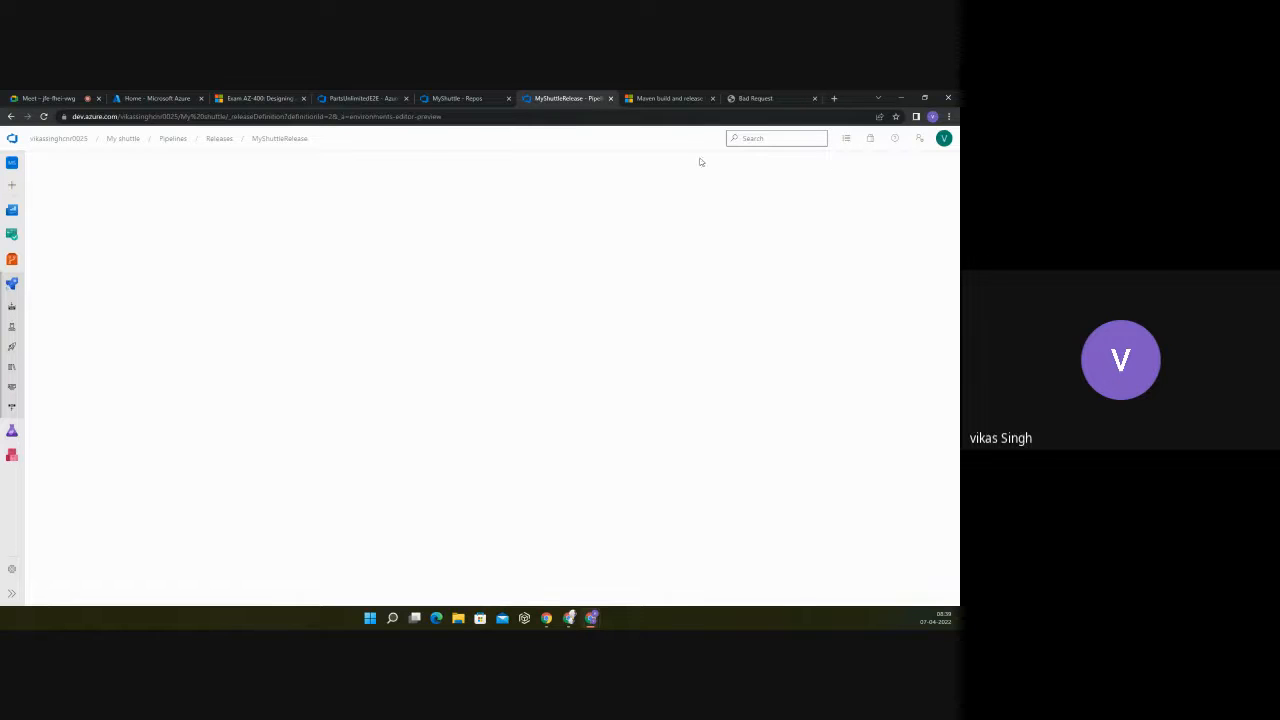
Step: Check the deployments and analytics of MyShuttleRelease, retry opening its definition for editing, and return to the releases list
{"action": "left_click", "coordinate": [280, 139]}
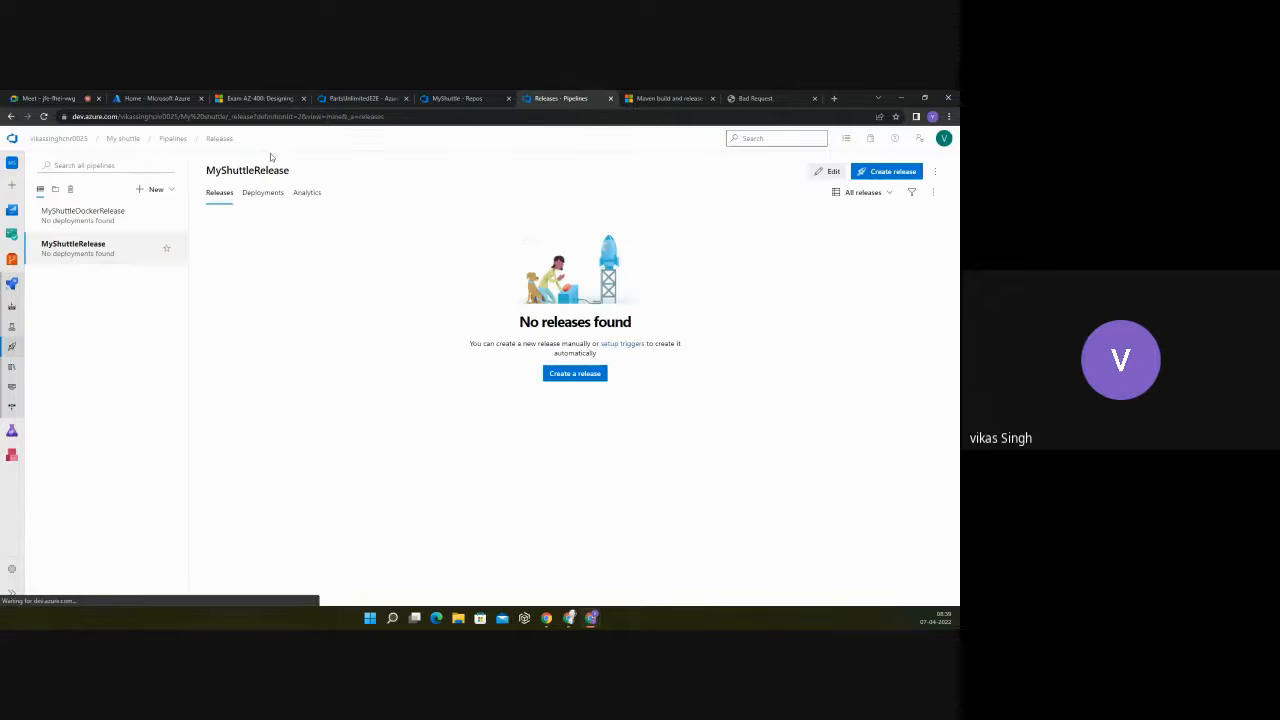
{"action": "left_click", "coordinate": [264, 195]}
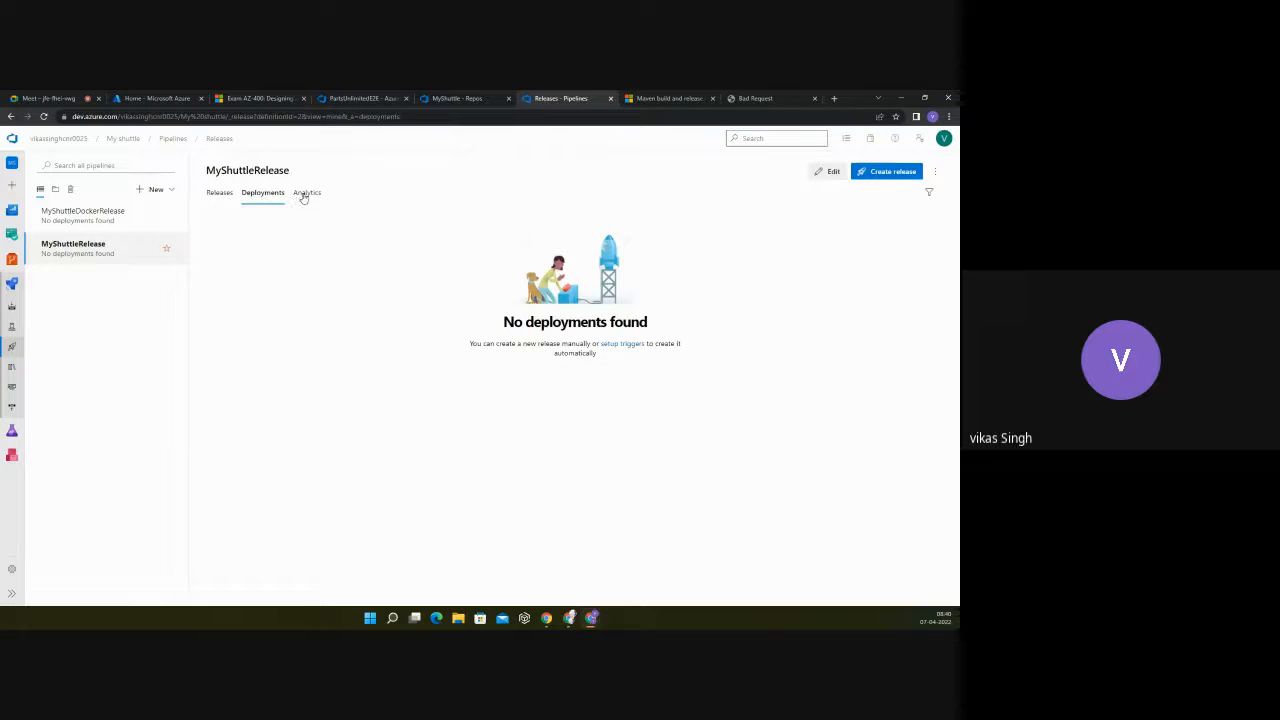
{"action": "left_click", "coordinate": [306, 193]}
{"action": "left_click", "coordinate": [100, 248]}
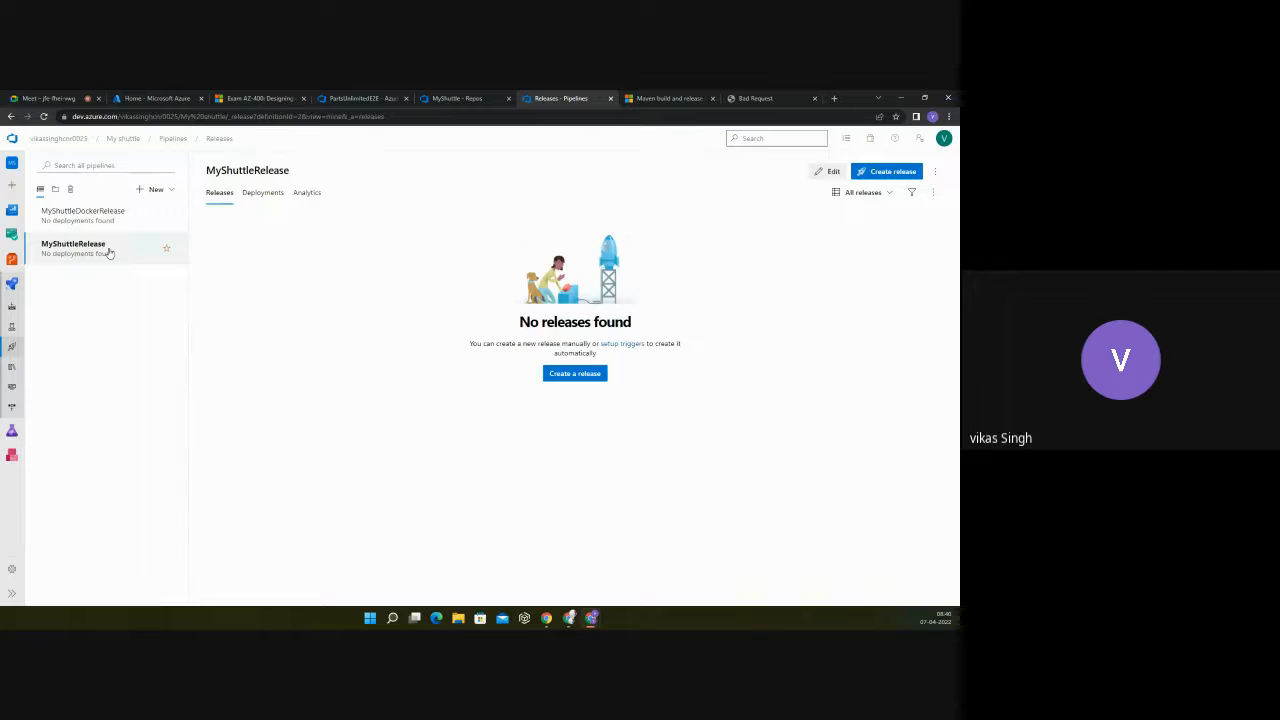
{"action": "left_click", "coordinate": [828, 172]}
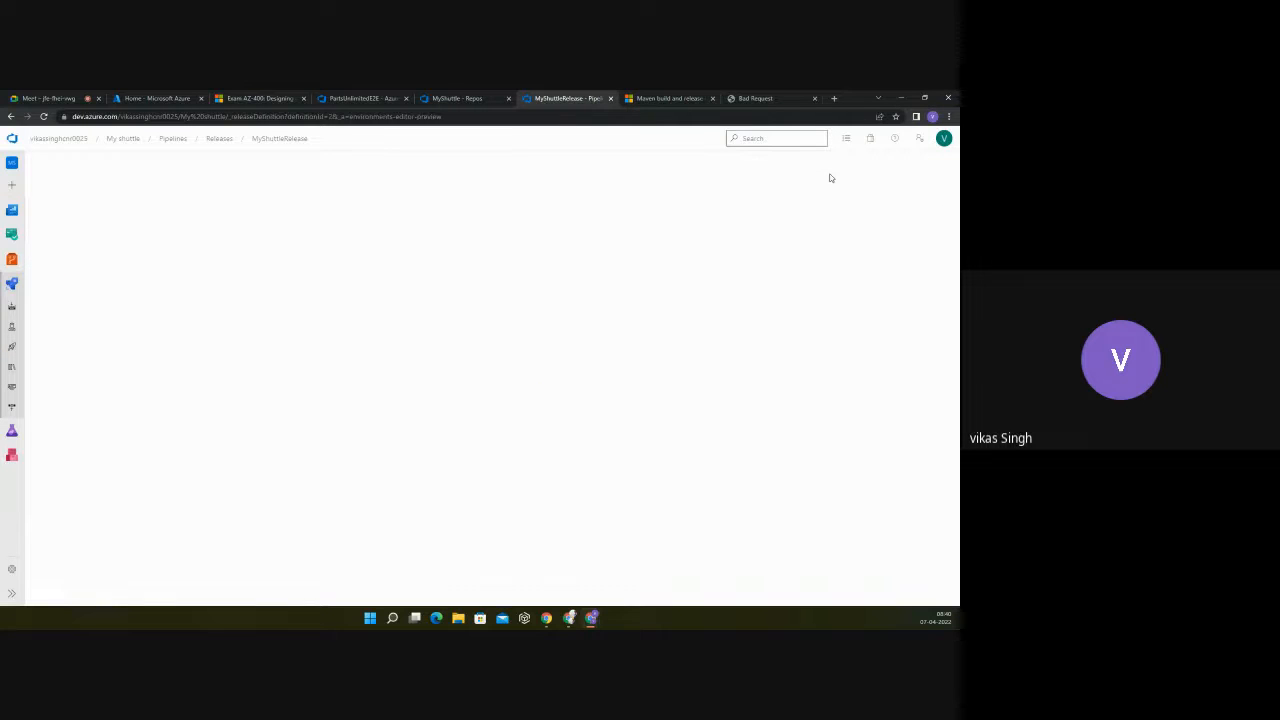
{"action": "left_click", "coordinate": [220, 139]}
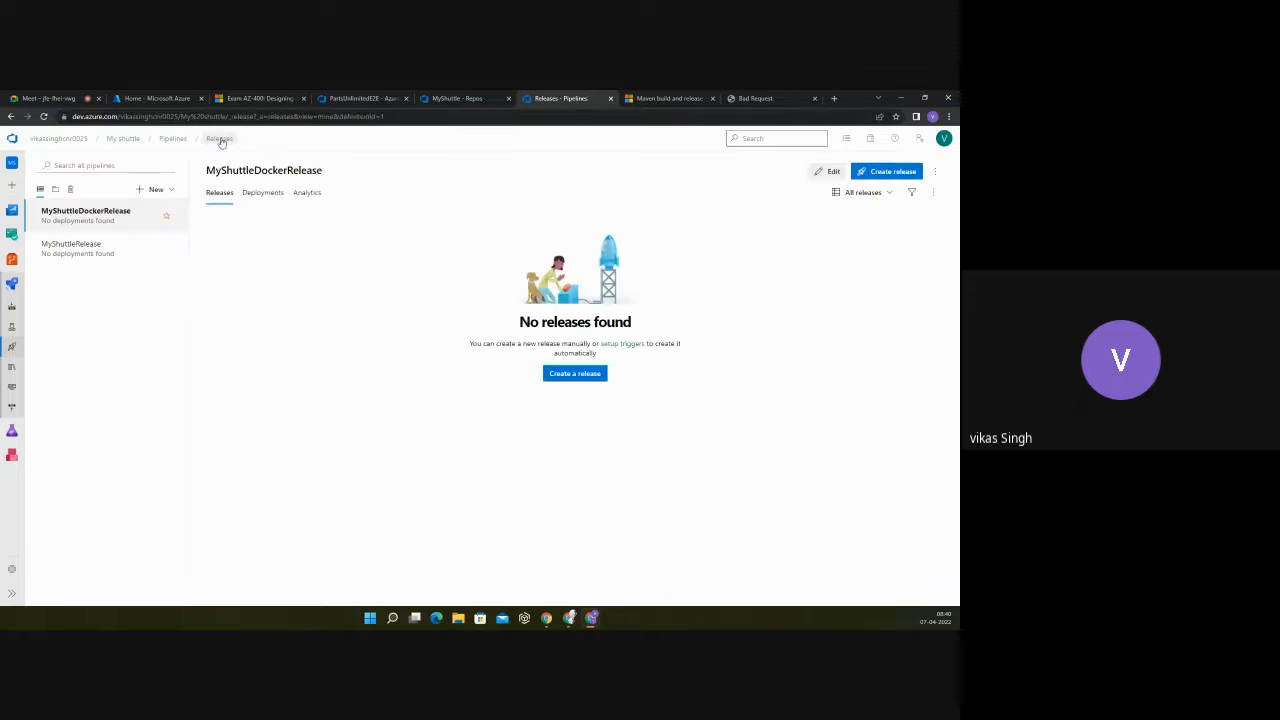
{"action": "left_click", "coordinate": [65, 249]}
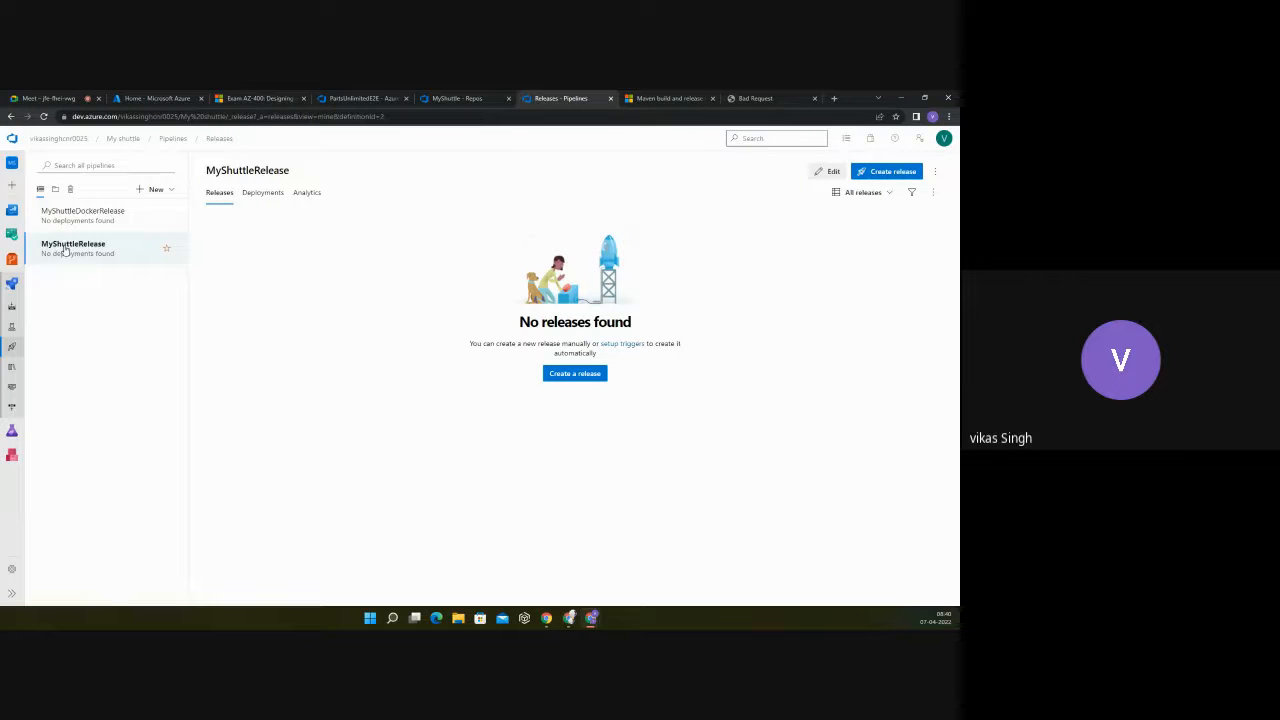
{"action": "left_click", "coordinate": [573, 374]}
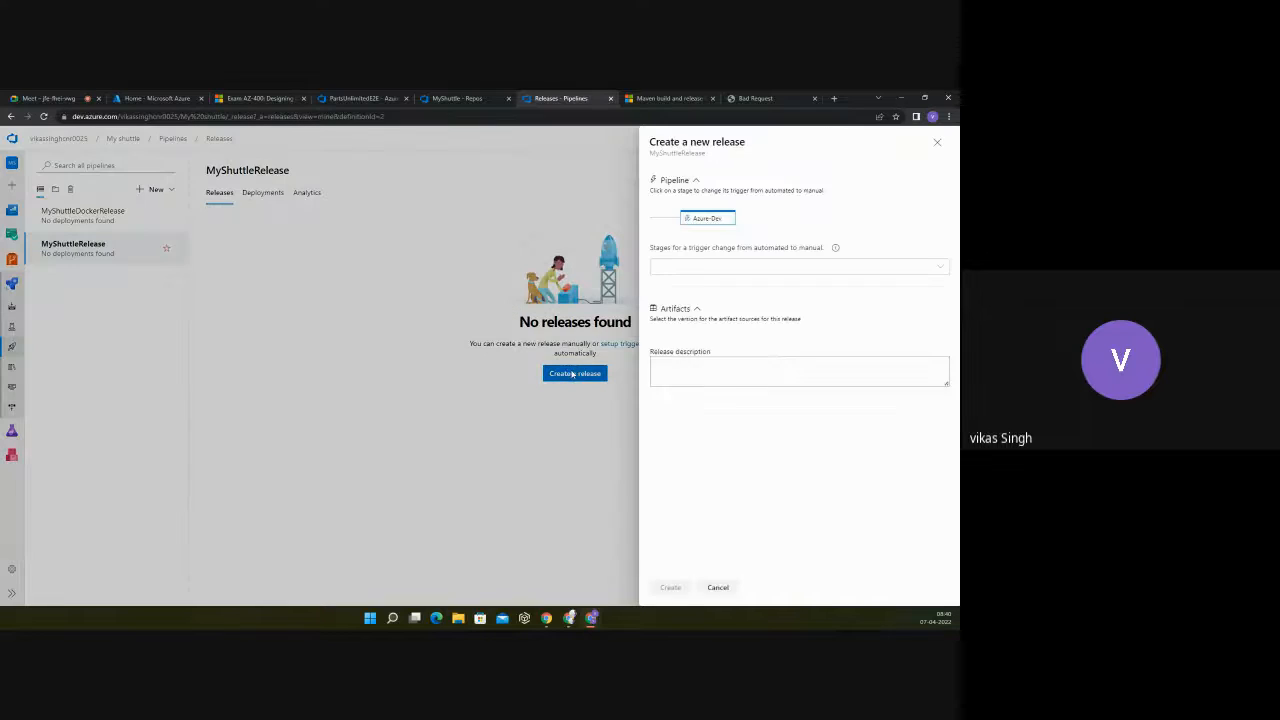
{"action": "left_click", "coordinate": [943, 268]}
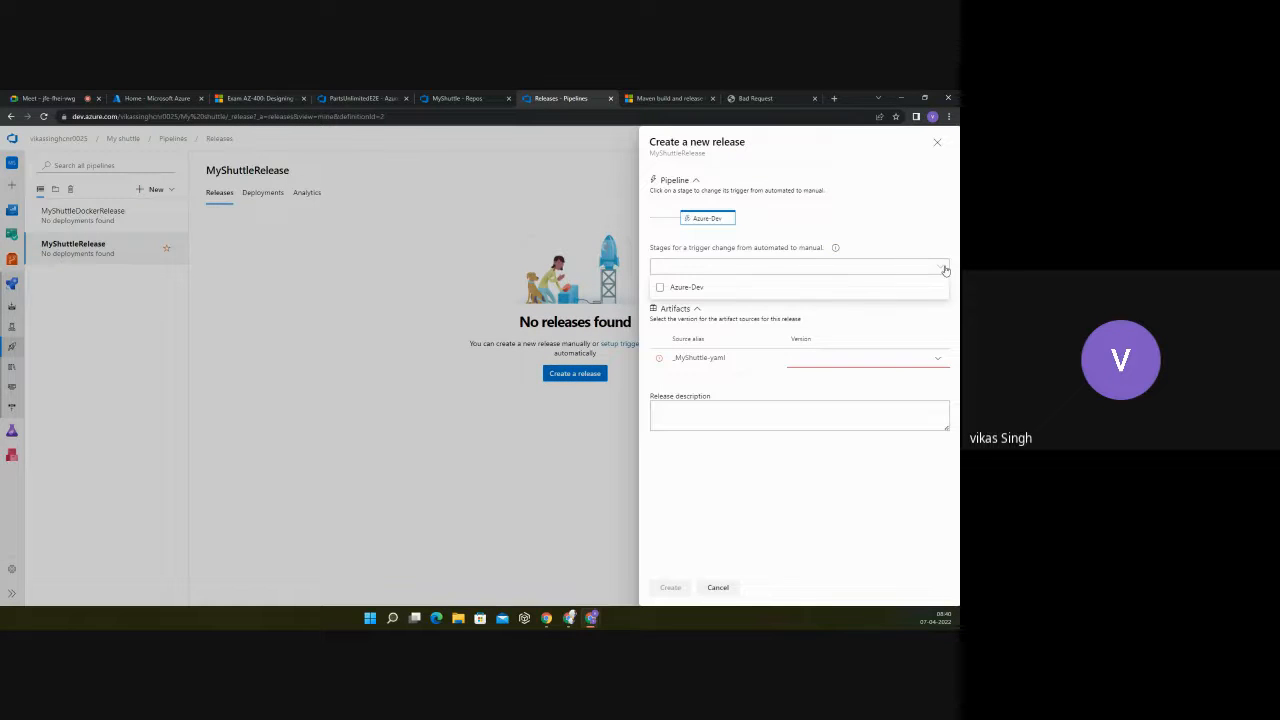
{"action": "left_click", "coordinate": [911, 224]}
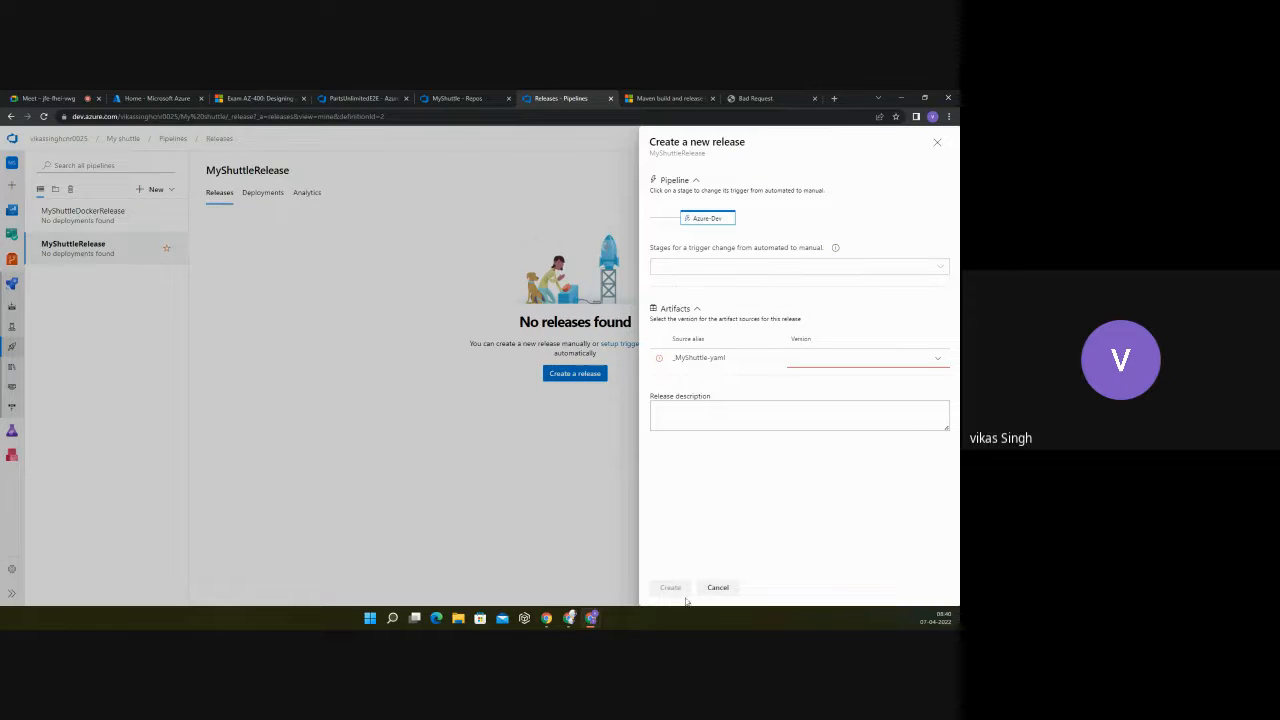
{"action": "left_click", "coordinate": [937, 360]}
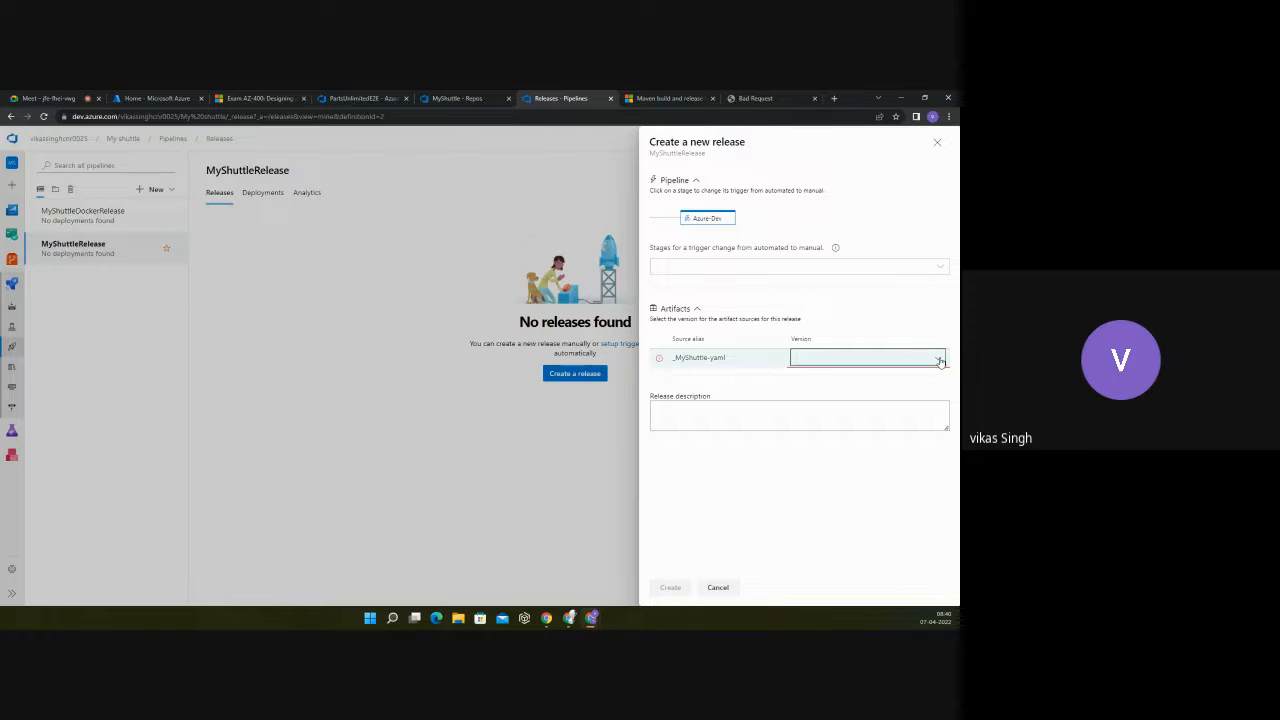
{"action": "left_click", "coordinate": [898, 388]}
{"action": "left_click", "coordinate": [918, 357]}
{"action": "left_click", "coordinate": [870, 420]}
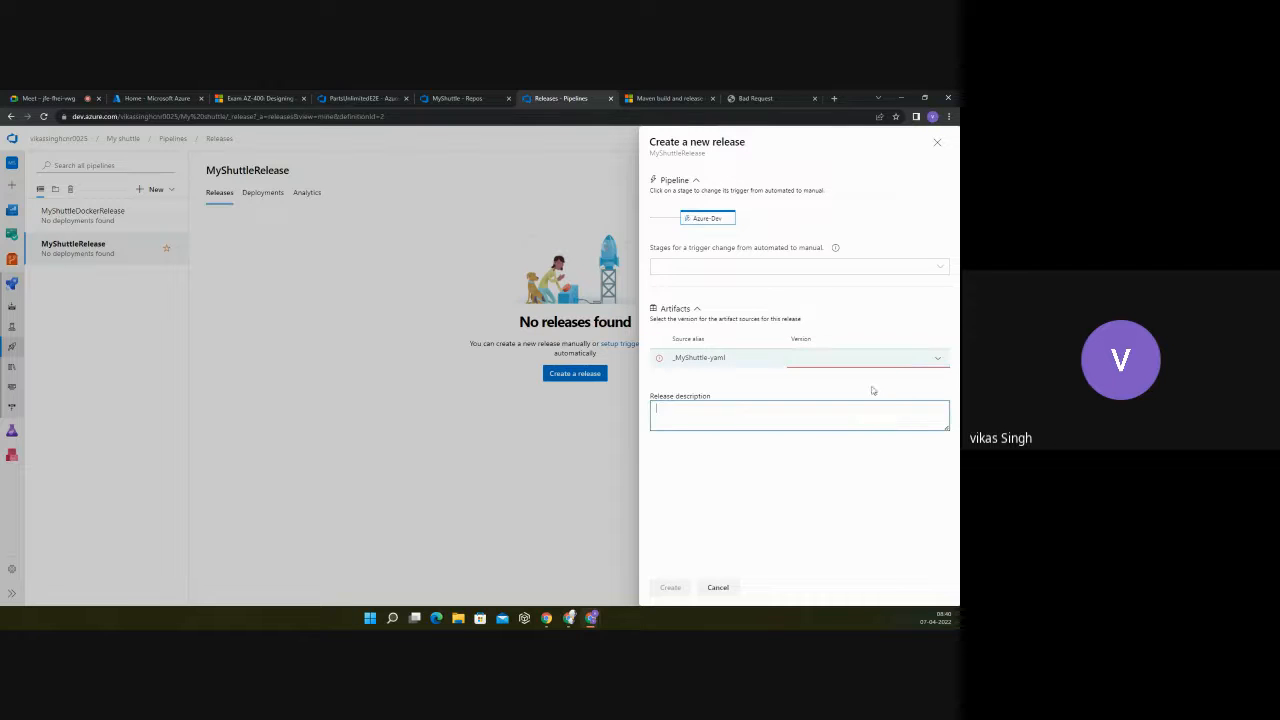
{"action": "left_click", "coordinate": [937, 362]}
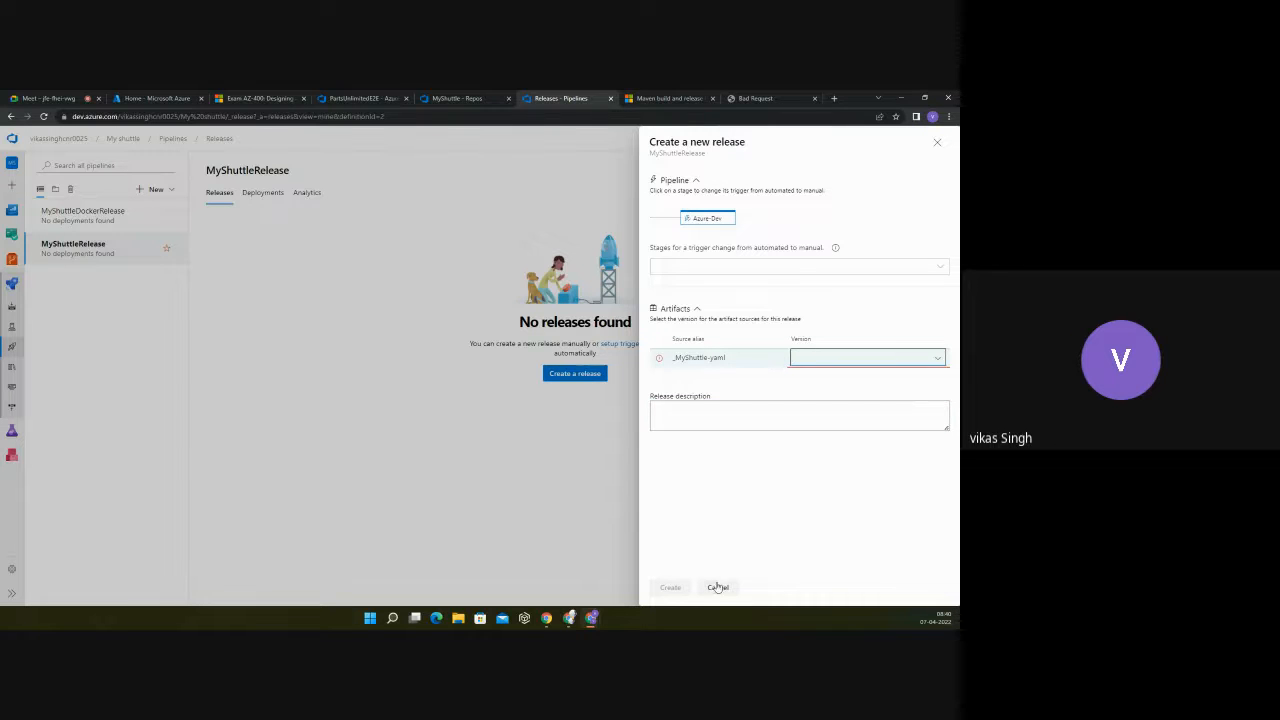
{"action": "left_click", "coordinate": [735, 363]}
{"action": "left_click", "coordinate": [718, 588]}
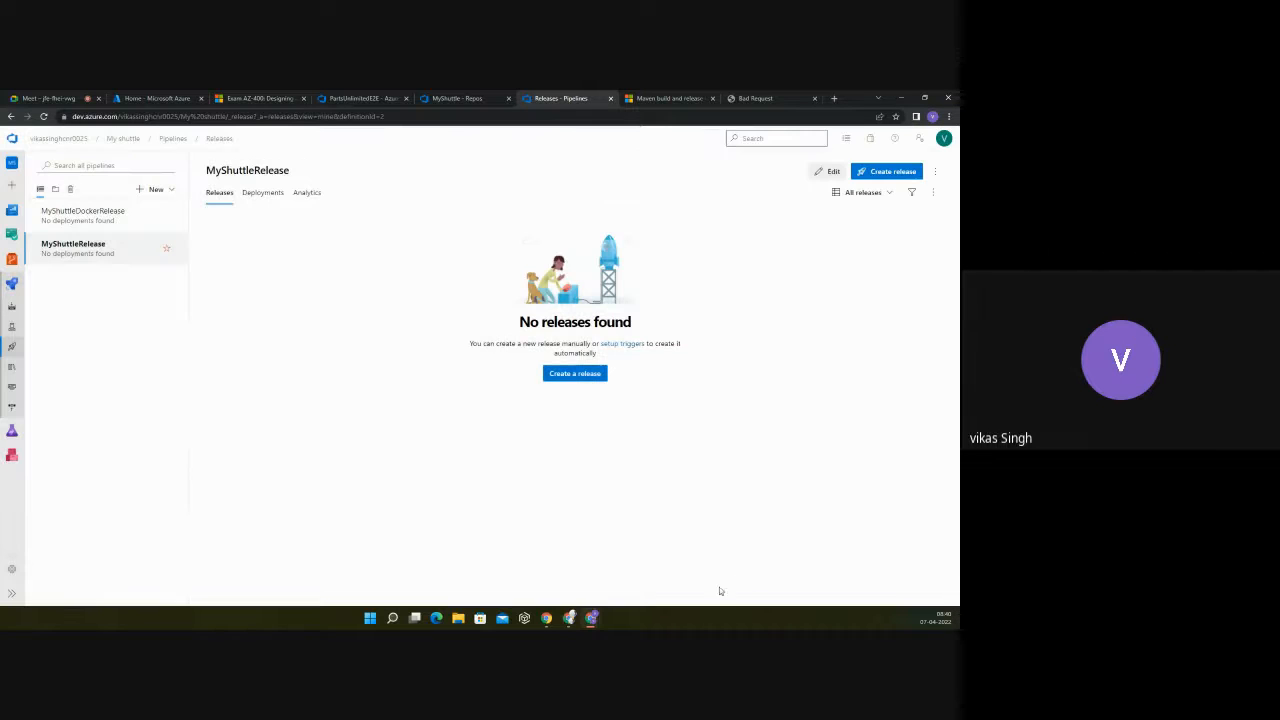
Step: Try to open the MyShuttleRelease definition for editing, followed by the MyShuttleDockerRelease definition from the project's releases
{"action": "left_click", "coordinate": [828, 172]}
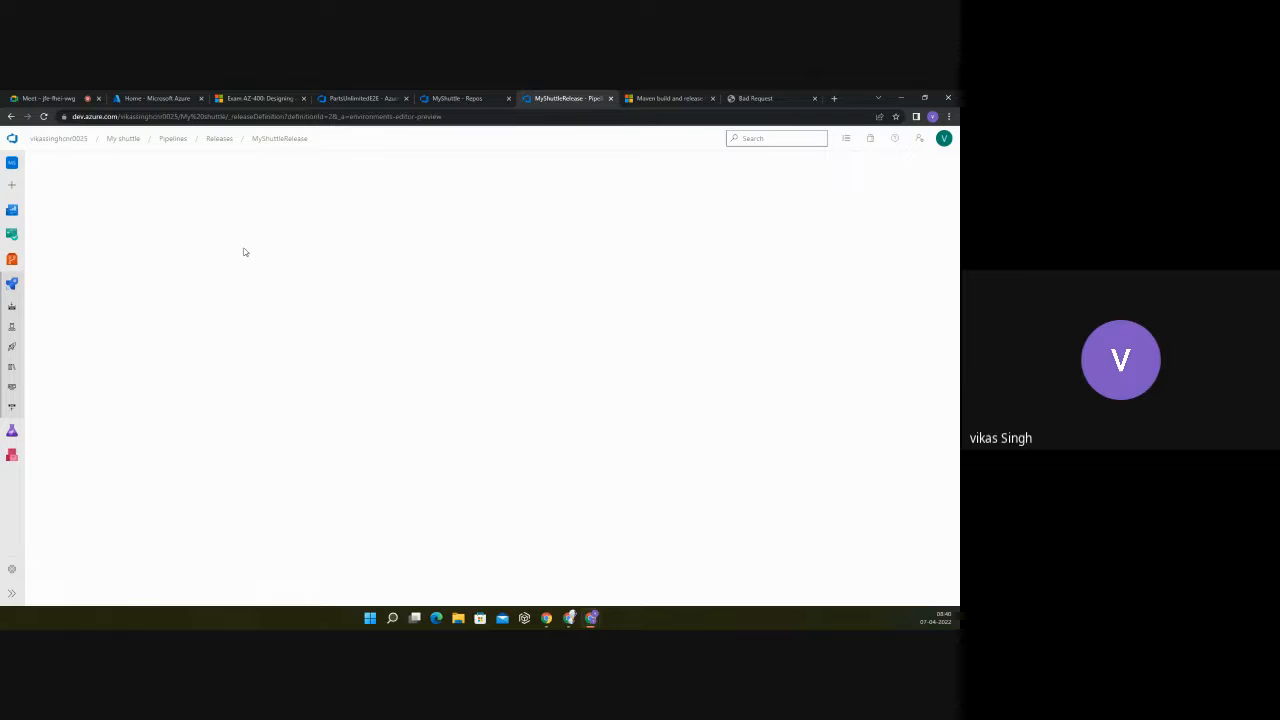
{"action": "left_click", "coordinate": [14, 283]}
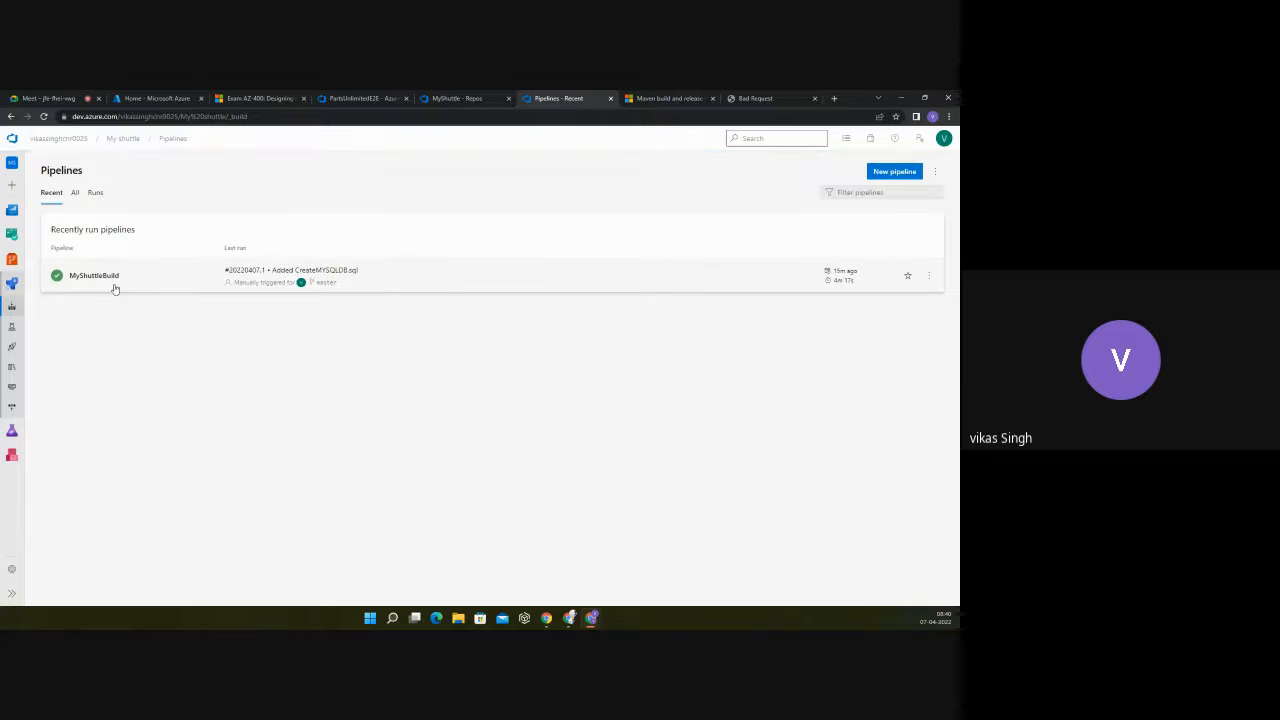
{"action": "left_click", "coordinate": [12, 348]}
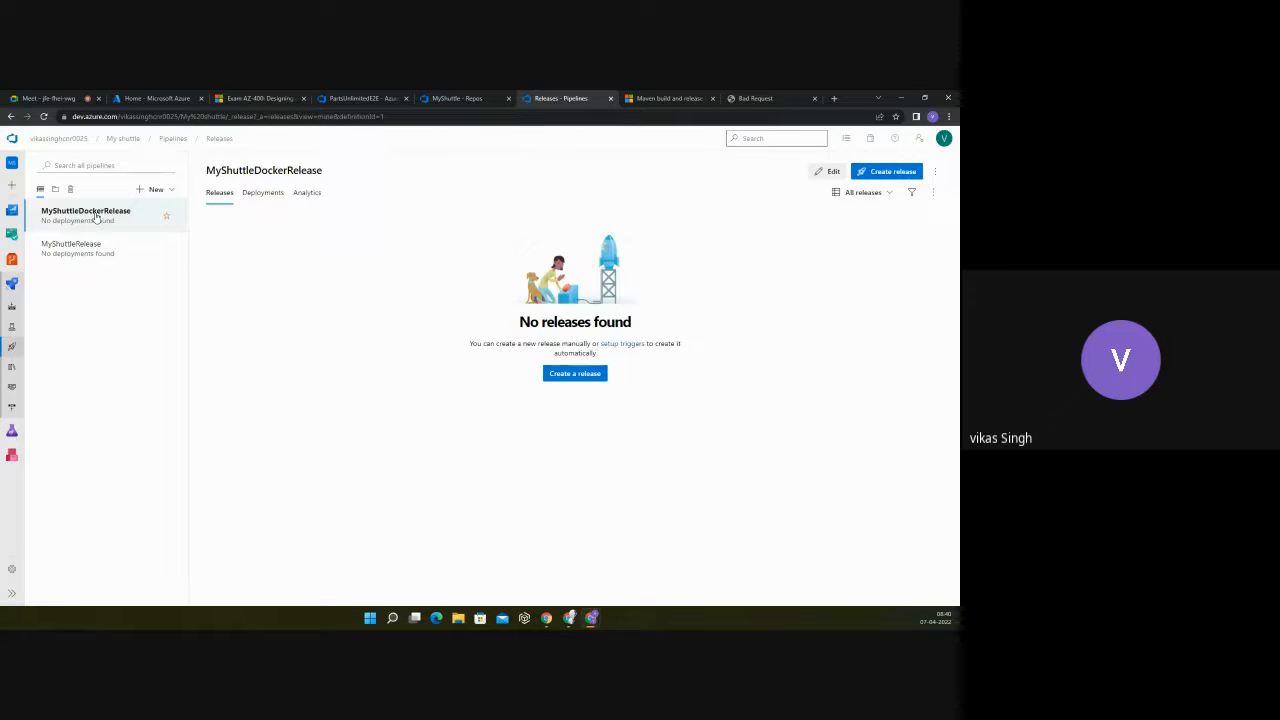
{"action": "left_click", "coordinate": [821, 172]}
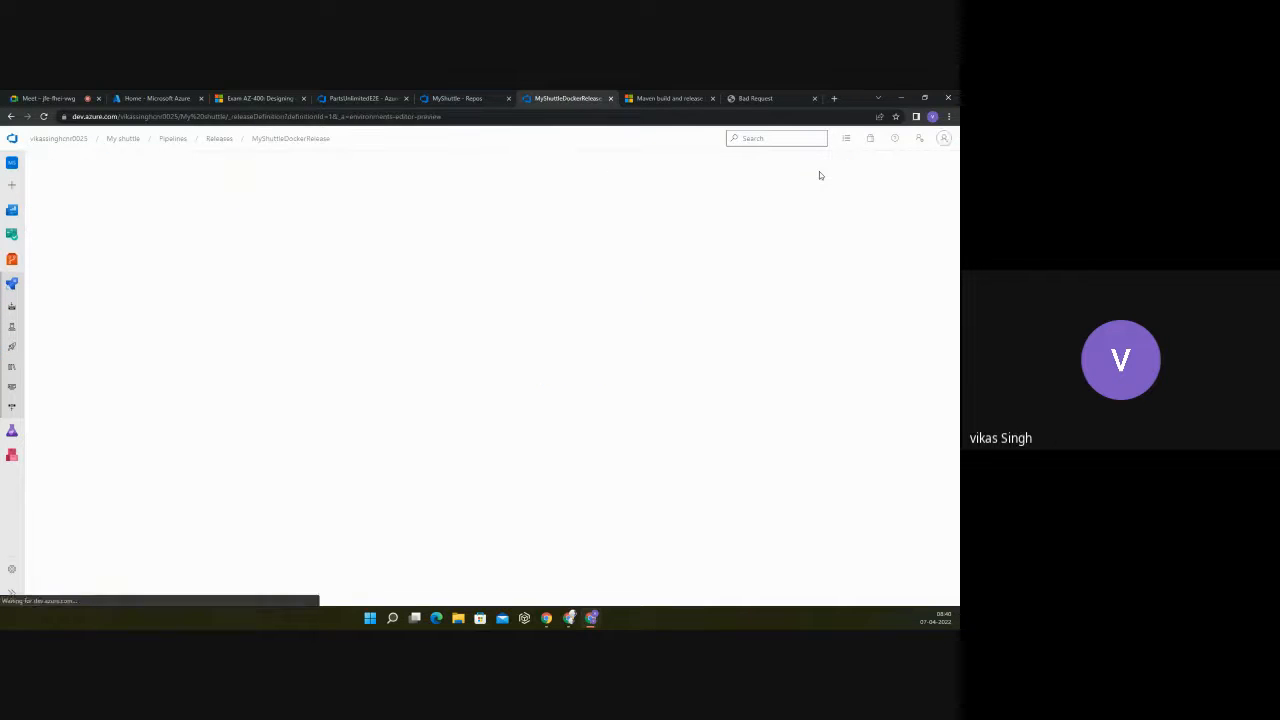
{"action": "left_click", "coordinate": [220, 140]}
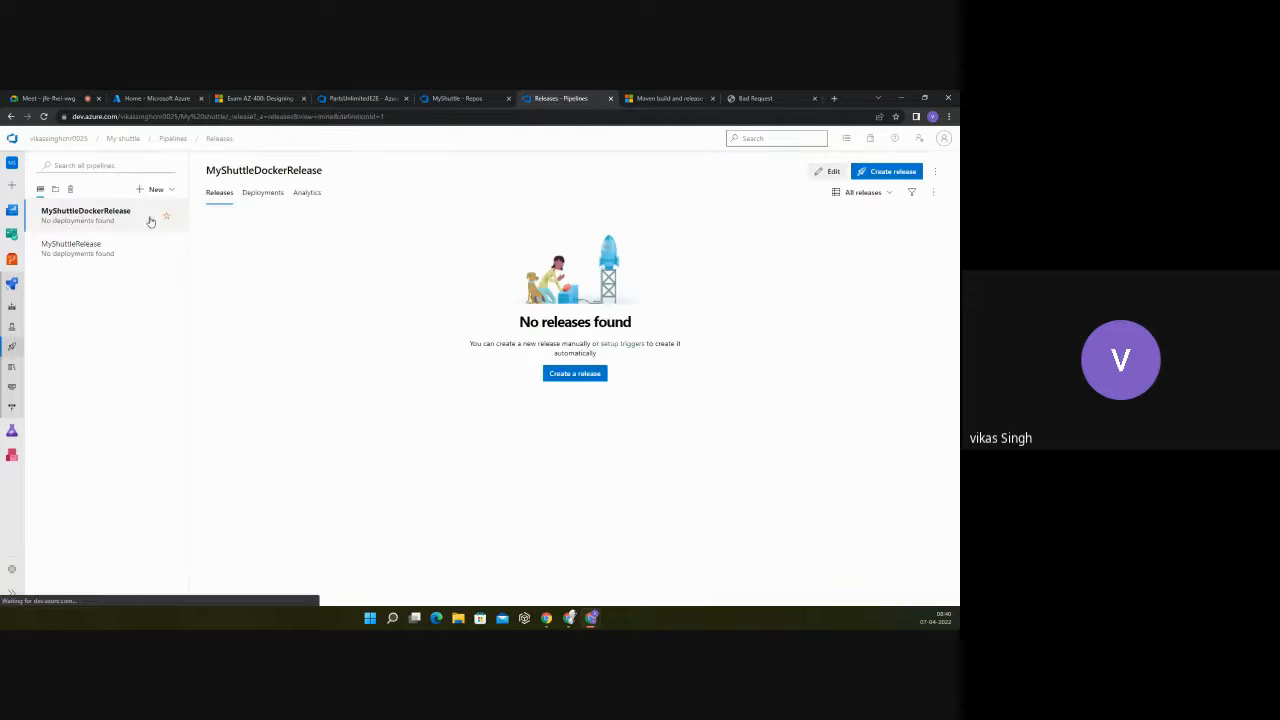
{"action": "left_click", "coordinate": [826, 172]}
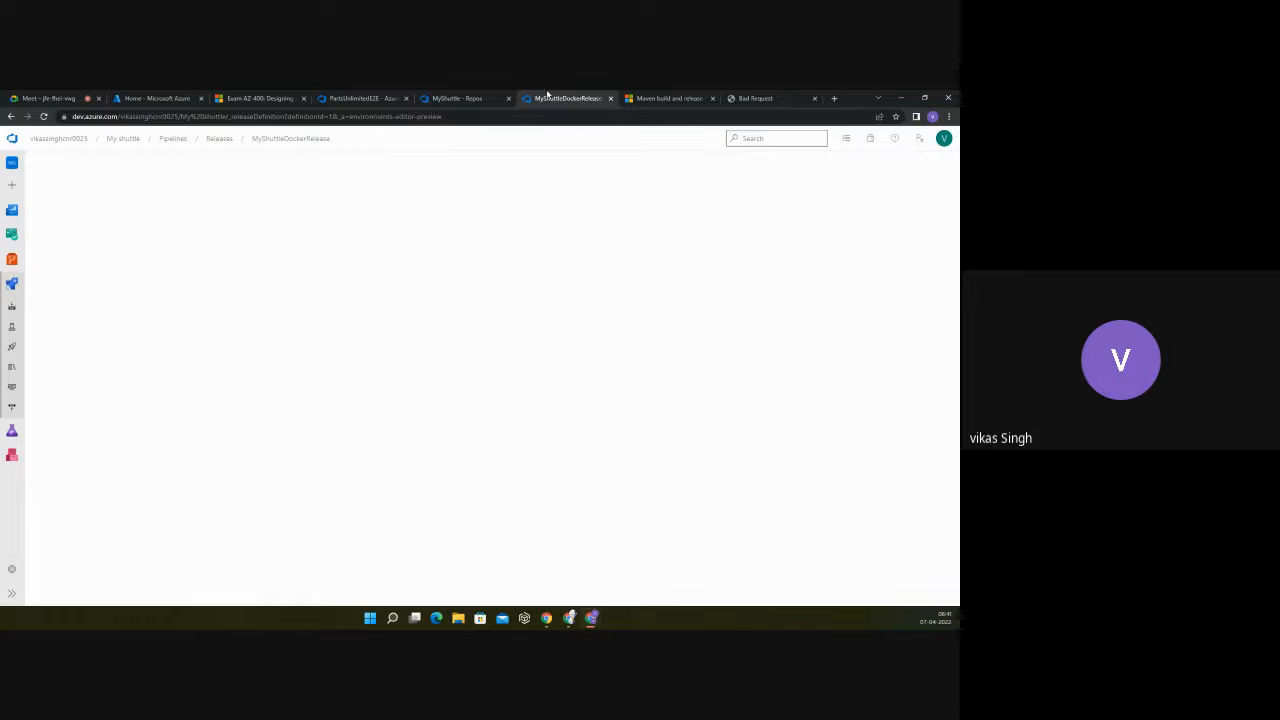
Step: Switch to the PartsUnlimitedE2E project tab, view its release pipeline's artifacts and stages in the editor, and return to all release pipelines
{"action": "left_click", "coordinate": [362, 98]}
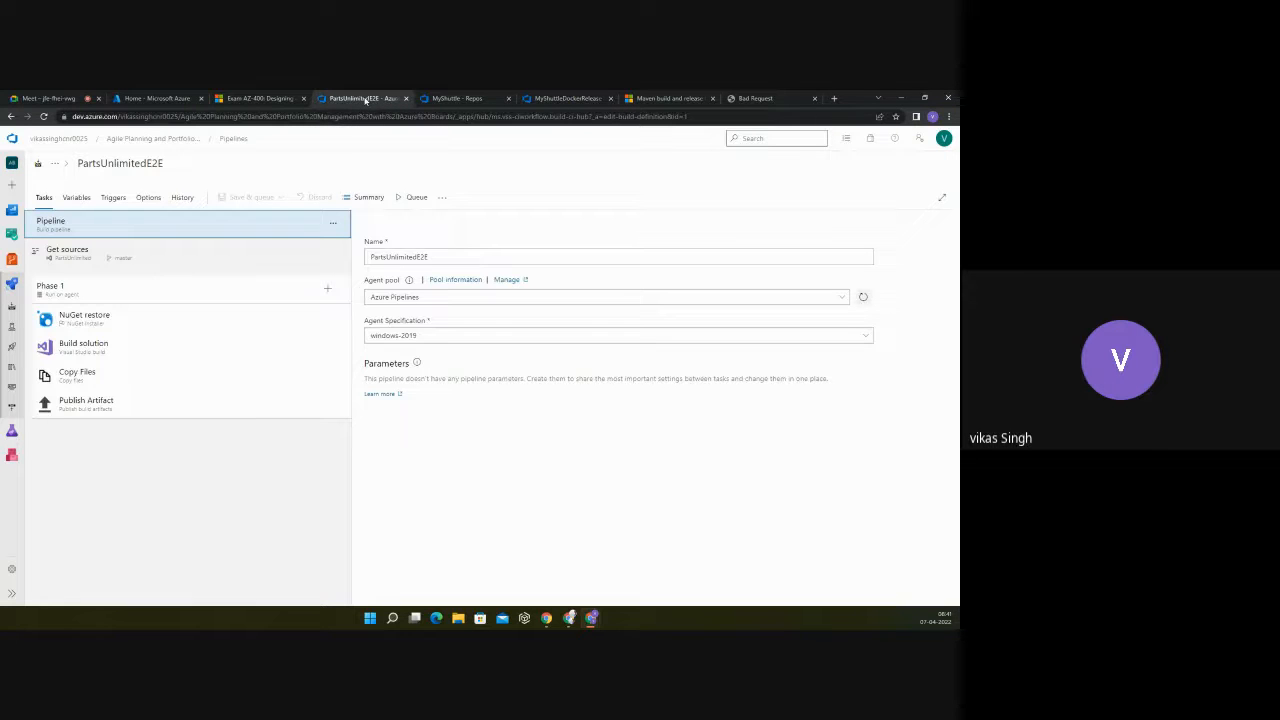
{"action": "left_click", "coordinate": [12, 346]}
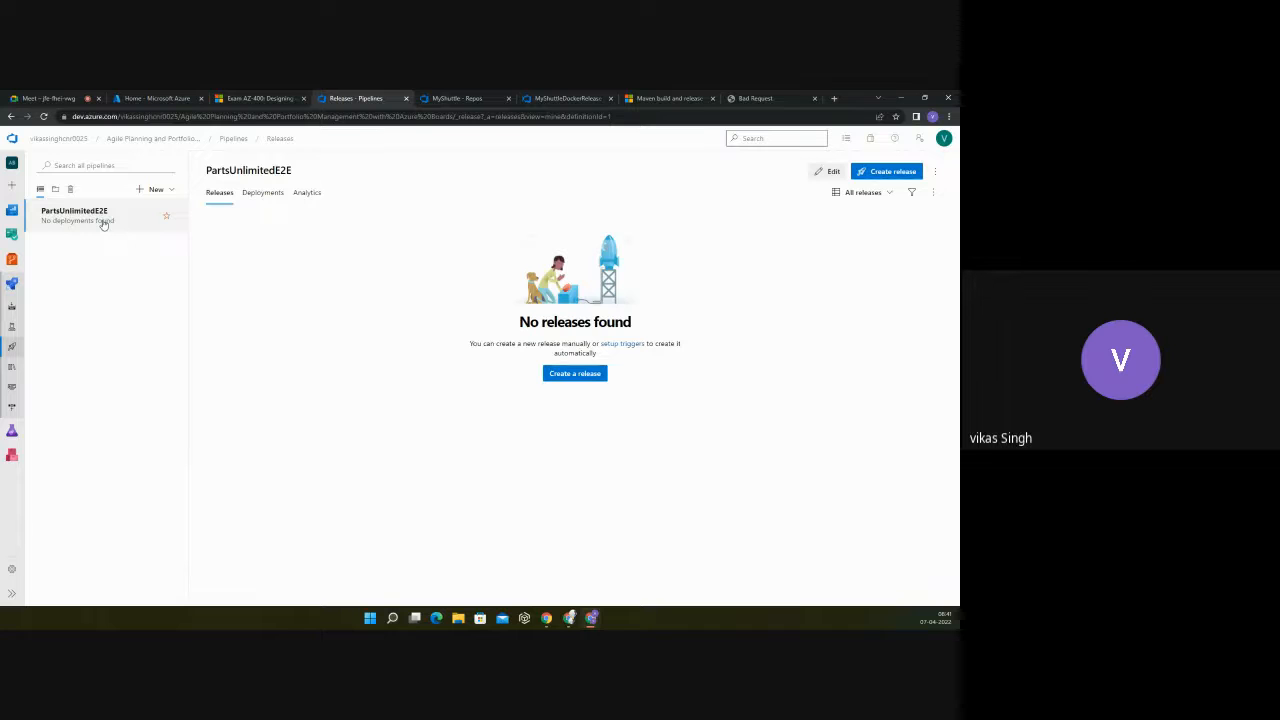
{"action": "left_click", "coordinate": [827, 173]}
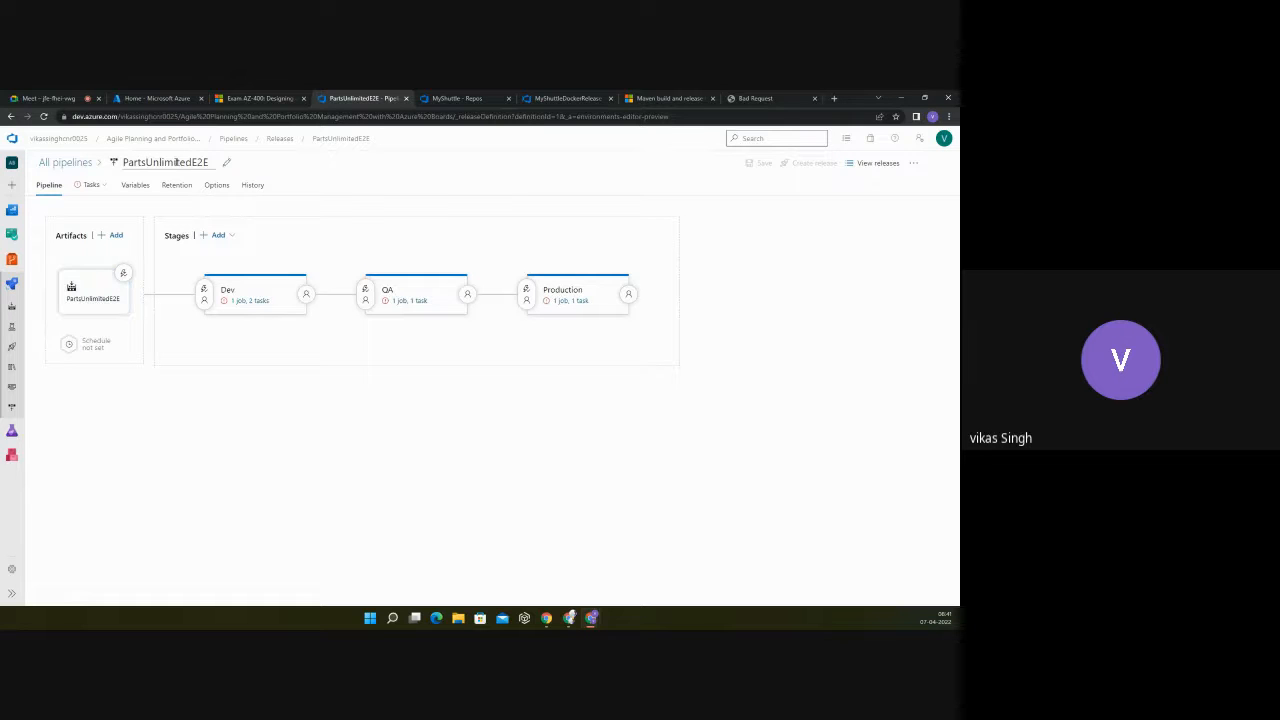
{"action": "left_click", "coordinate": [66, 163]}
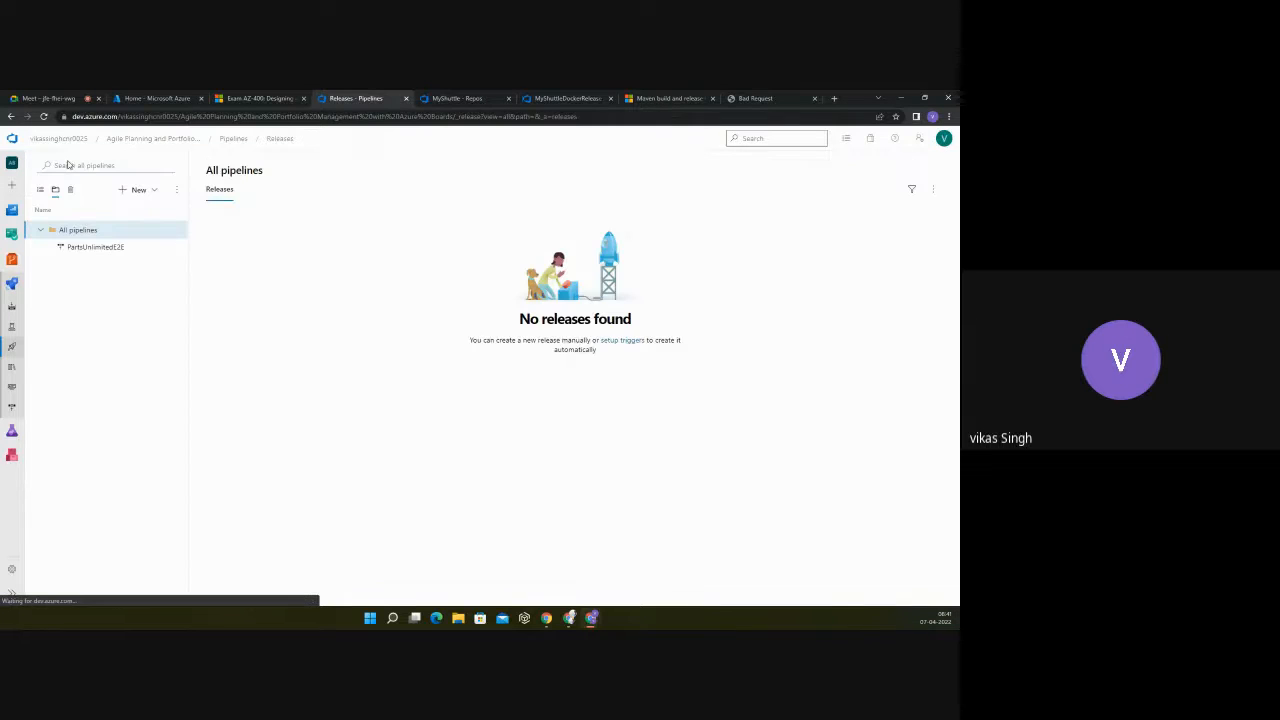
Step: Return to the My shuttle project, open the Phase 1 job log of MyShuttleBuild run #20220407.1, and go back to the pipeline's runs page
{"action": "left_click", "coordinate": [441, 98]}
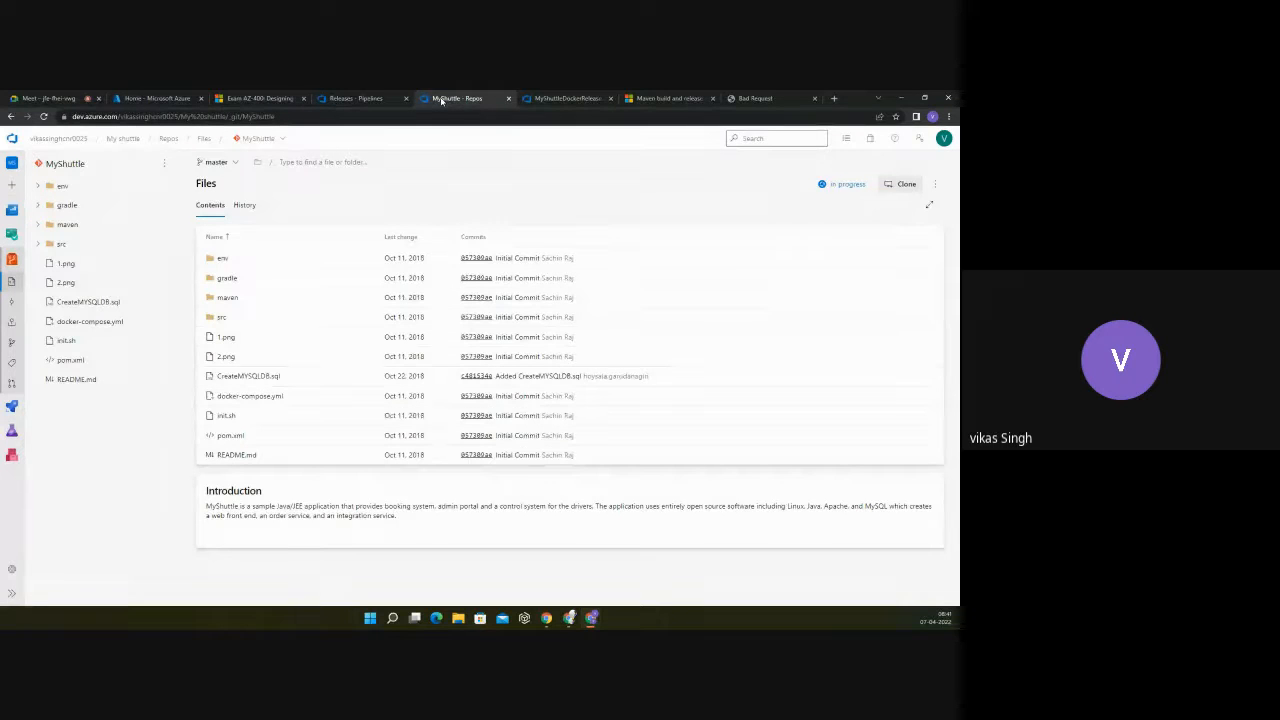
{"action": "left_click", "coordinate": [567, 98]}
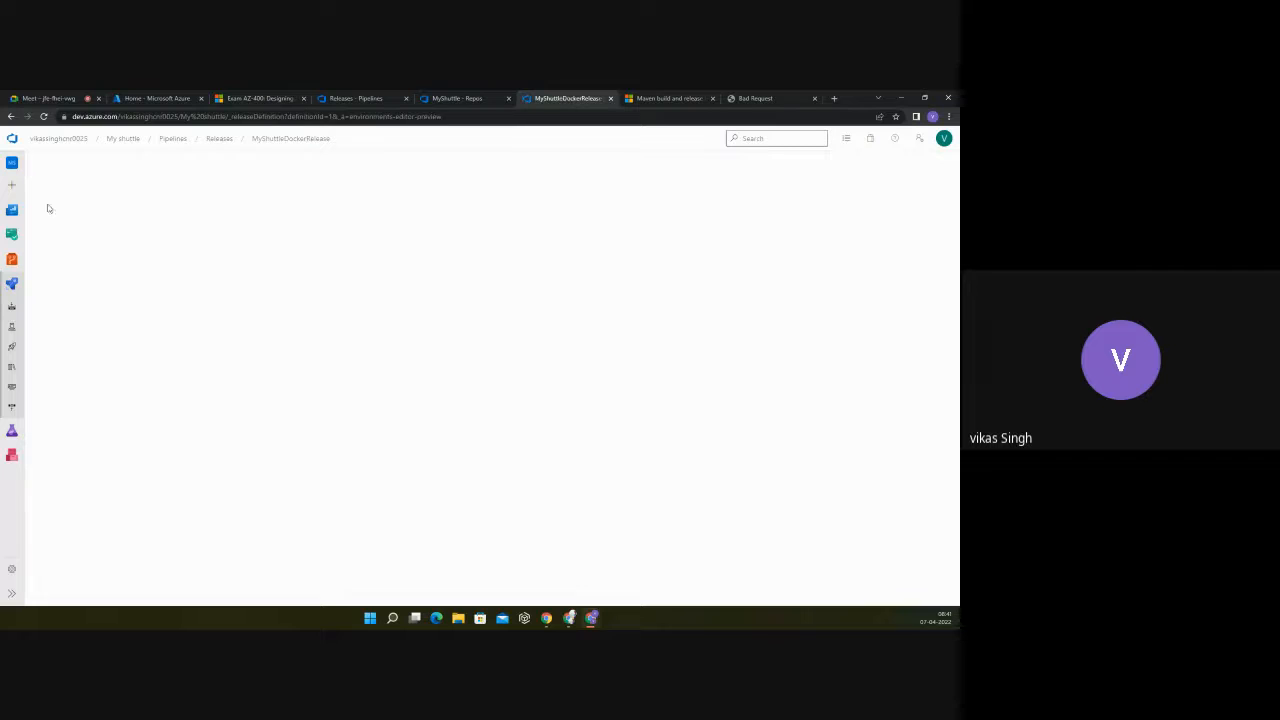
{"action": "left_click", "coordinate": [12, 309]}
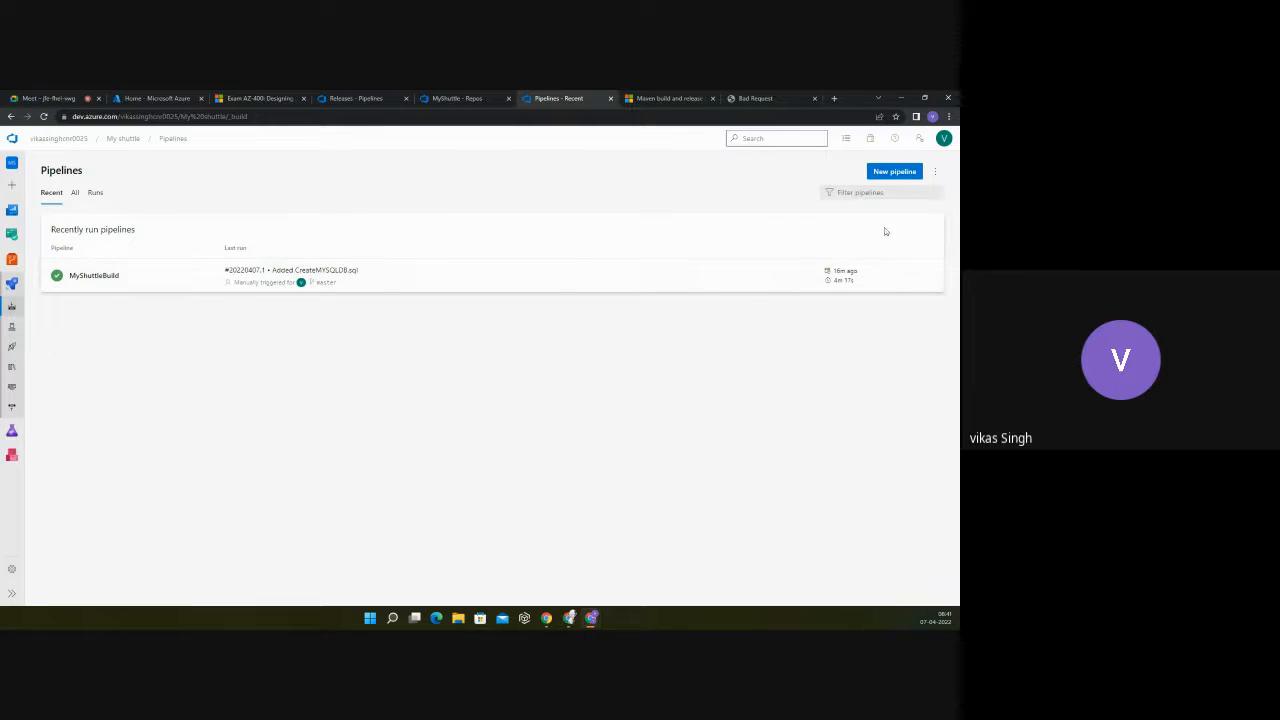
{"action": "left_click", "coordinate": [634, 286]}
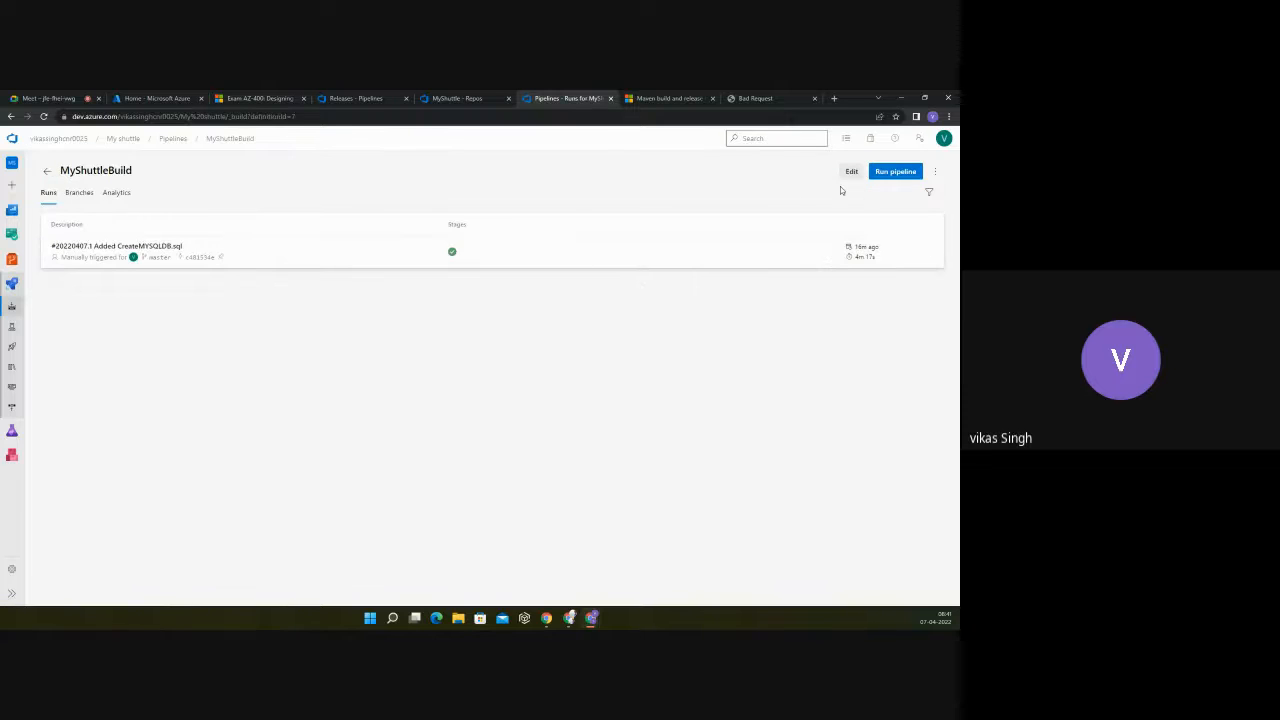
{"action": "left_click", "coordinate": [606, 256]}
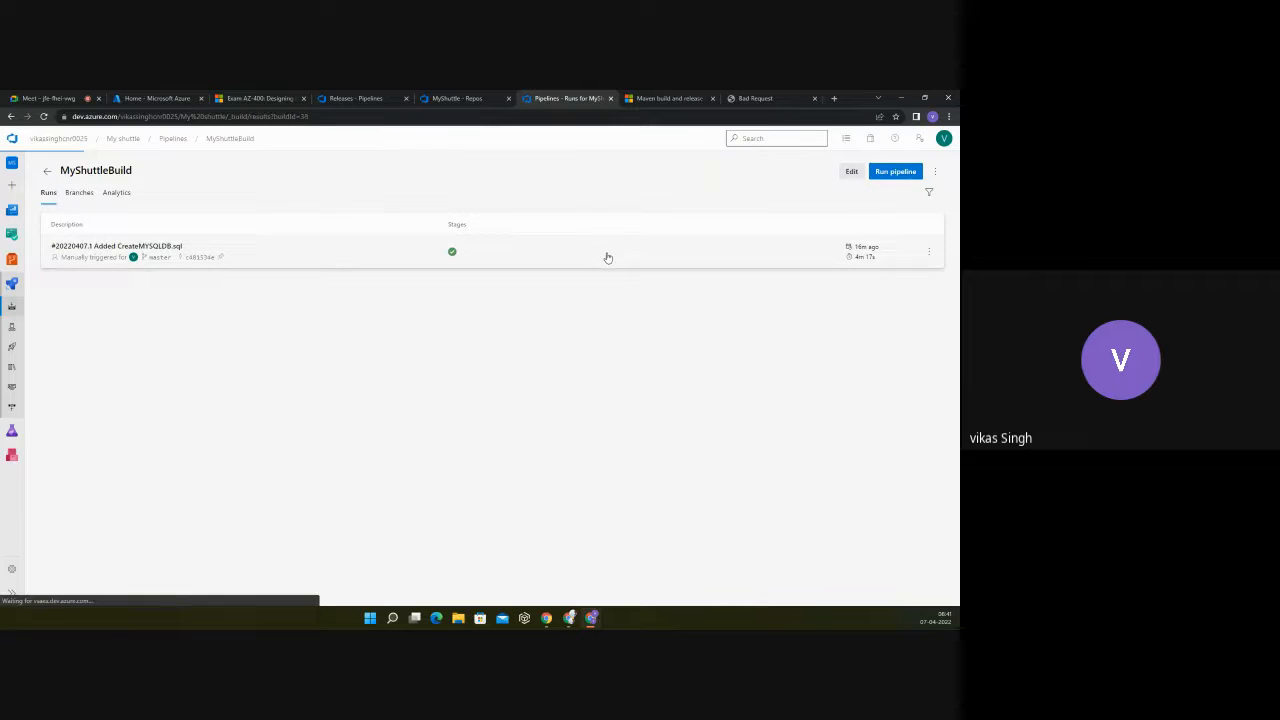
{"action": "left_click", "coordinate": [265, 421]}
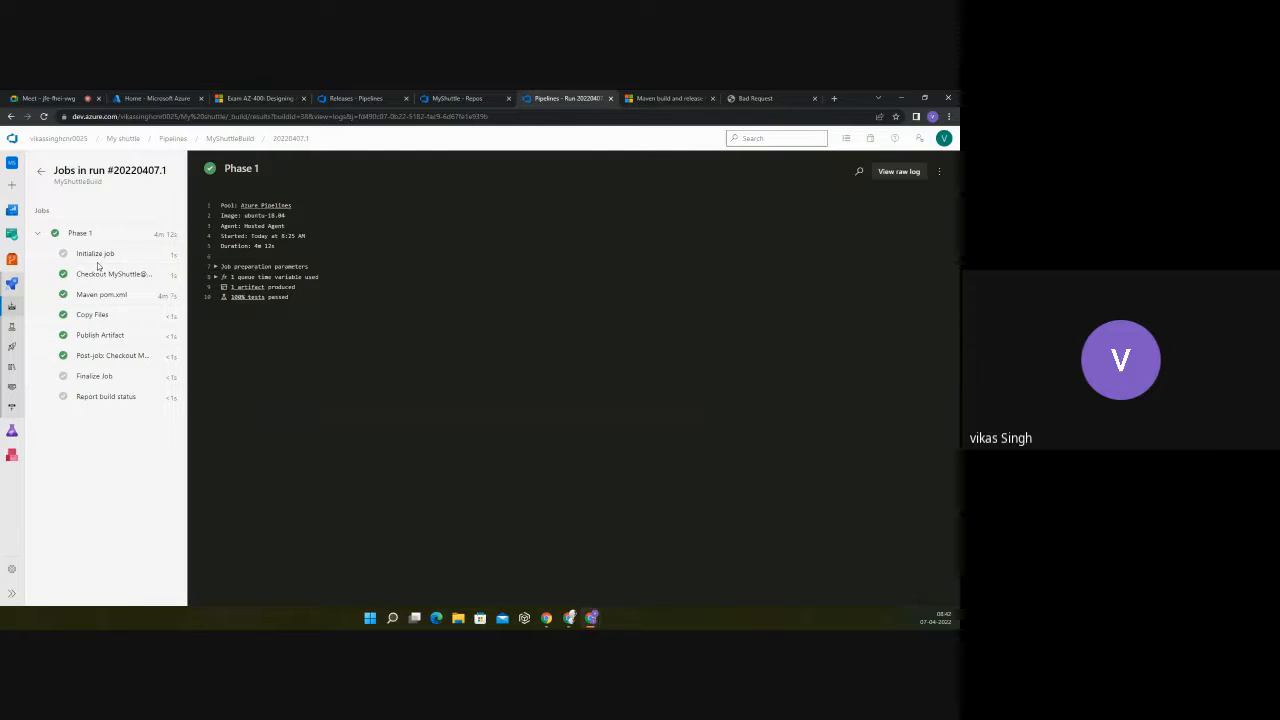
{"action": "left_click", "coordinate": [238, 138]}
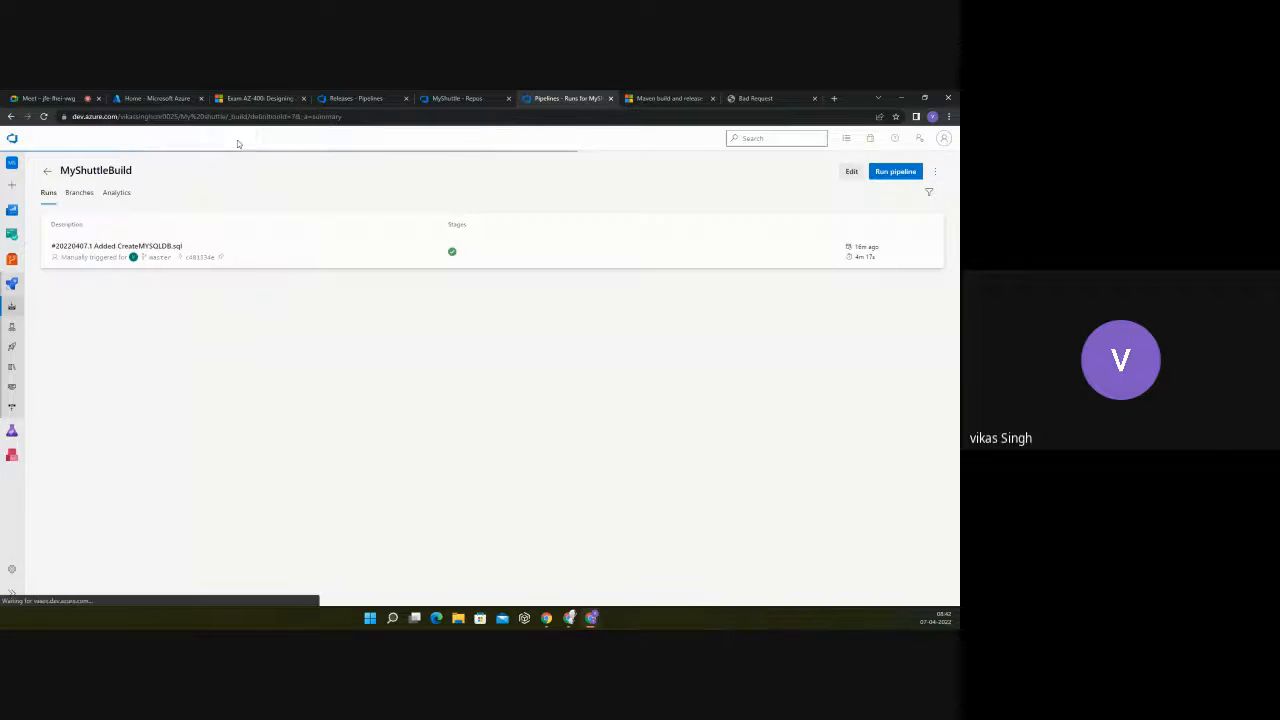
Step: Open the MyShuttleBuild definition for editing, browse the repository for the Maven task's POM file, and cancel the path selection
{"action": "left_click", "coordinate": [851, 172]}
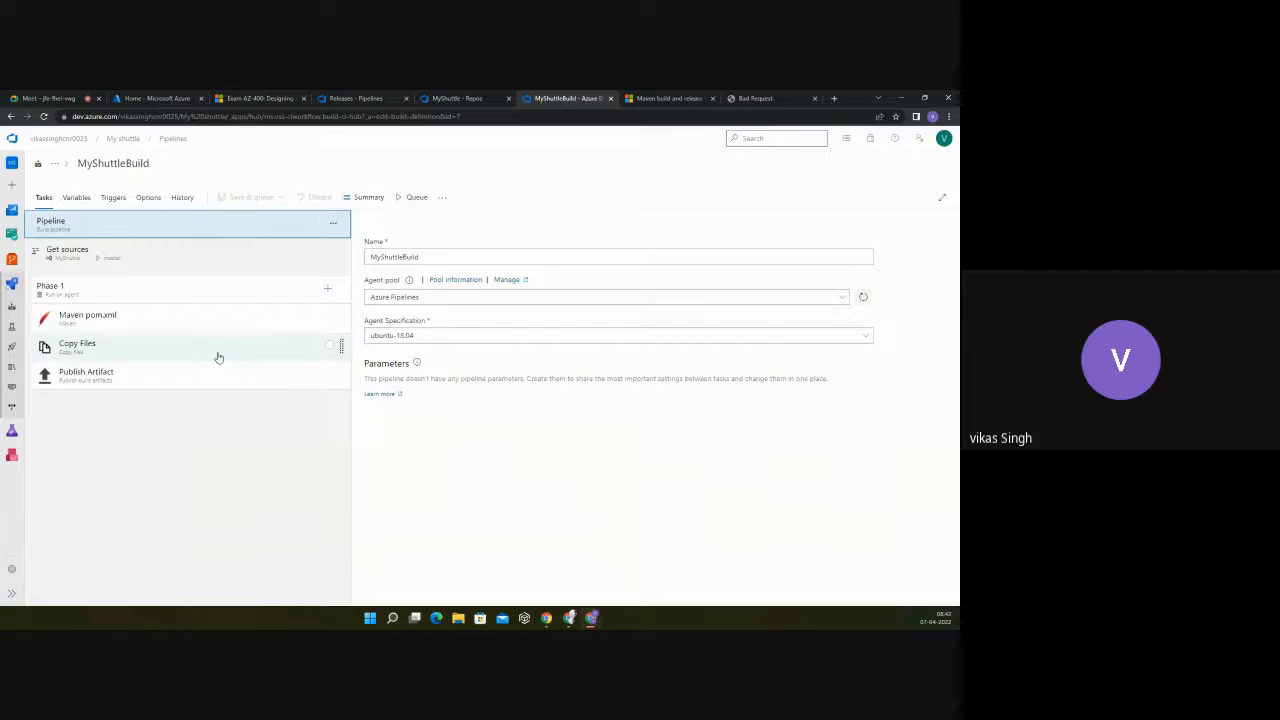
{"action": "left_click", "coordinate": [169, 319]}
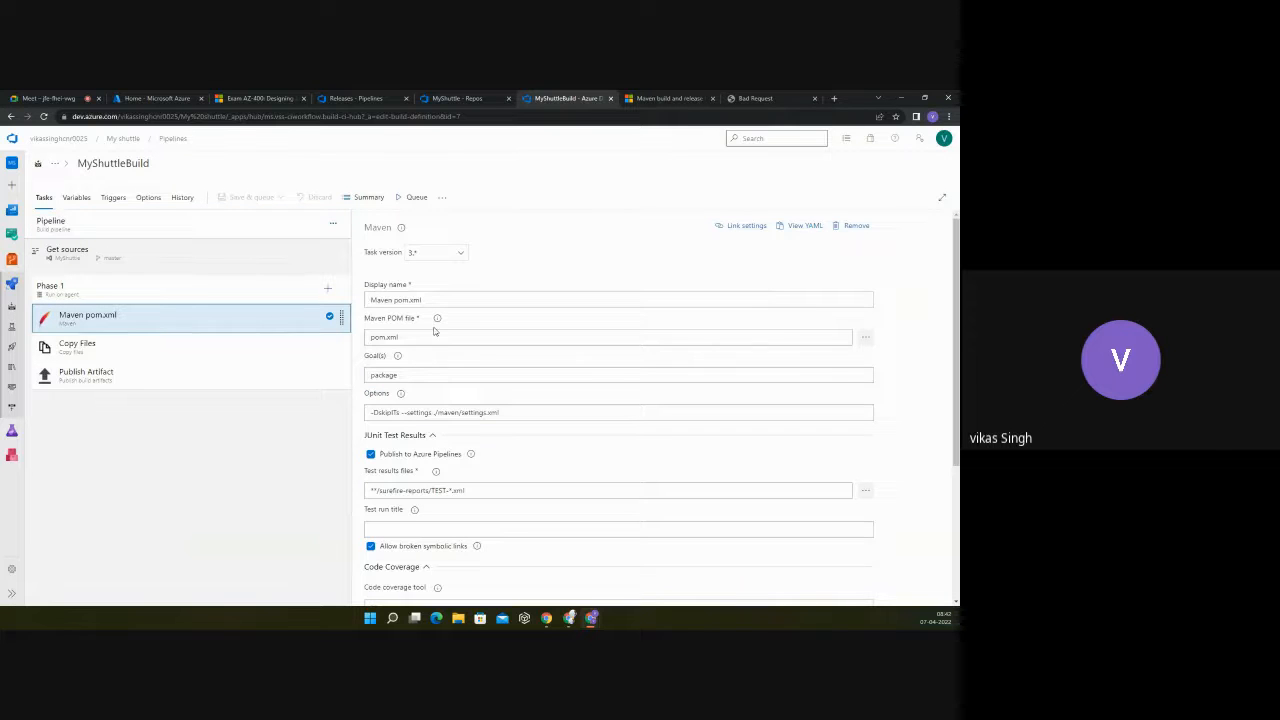
{"action": "left_click", "coordinate": [867, 340]}
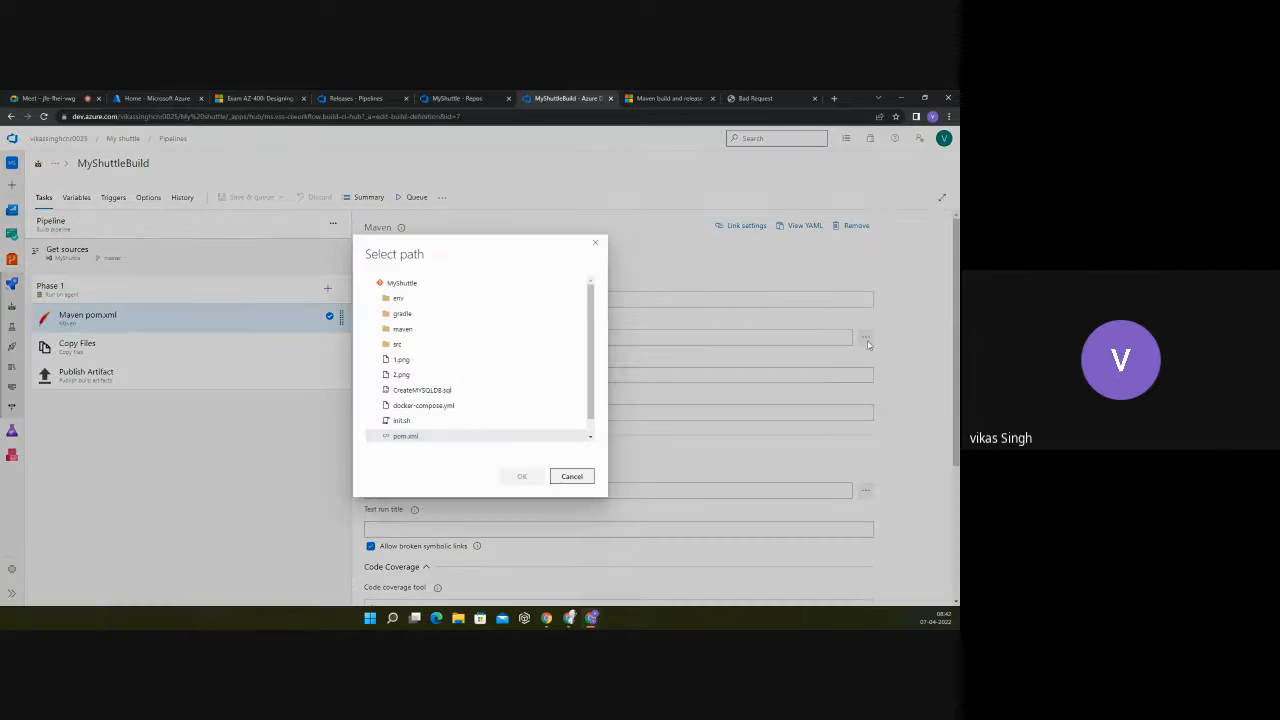
{"action": "scroll", "coordinate": [403, 405], "scroll_direction": "down", "scroll_amount": 1}
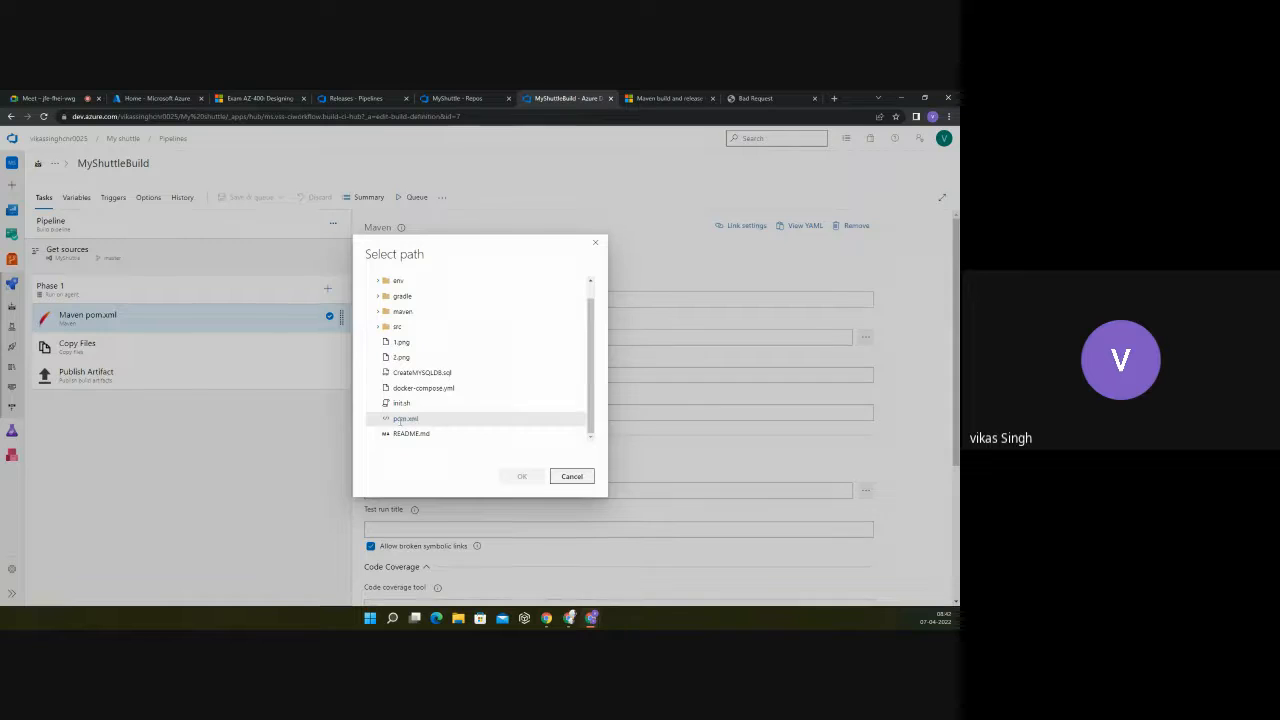
{"action": "left_click_drag", "start_coordinate": [426, 423], "coordinate": [388, 419]}
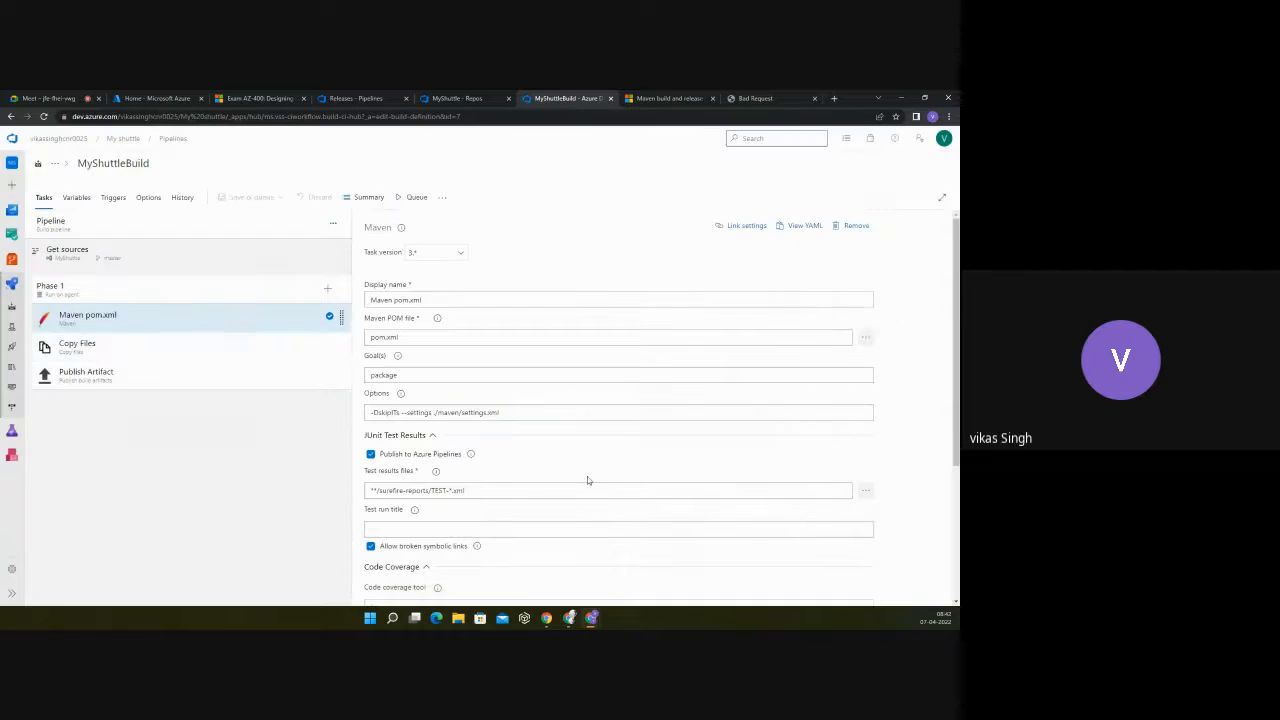
{"action": "left_click", "coordinate": [584, 476]}
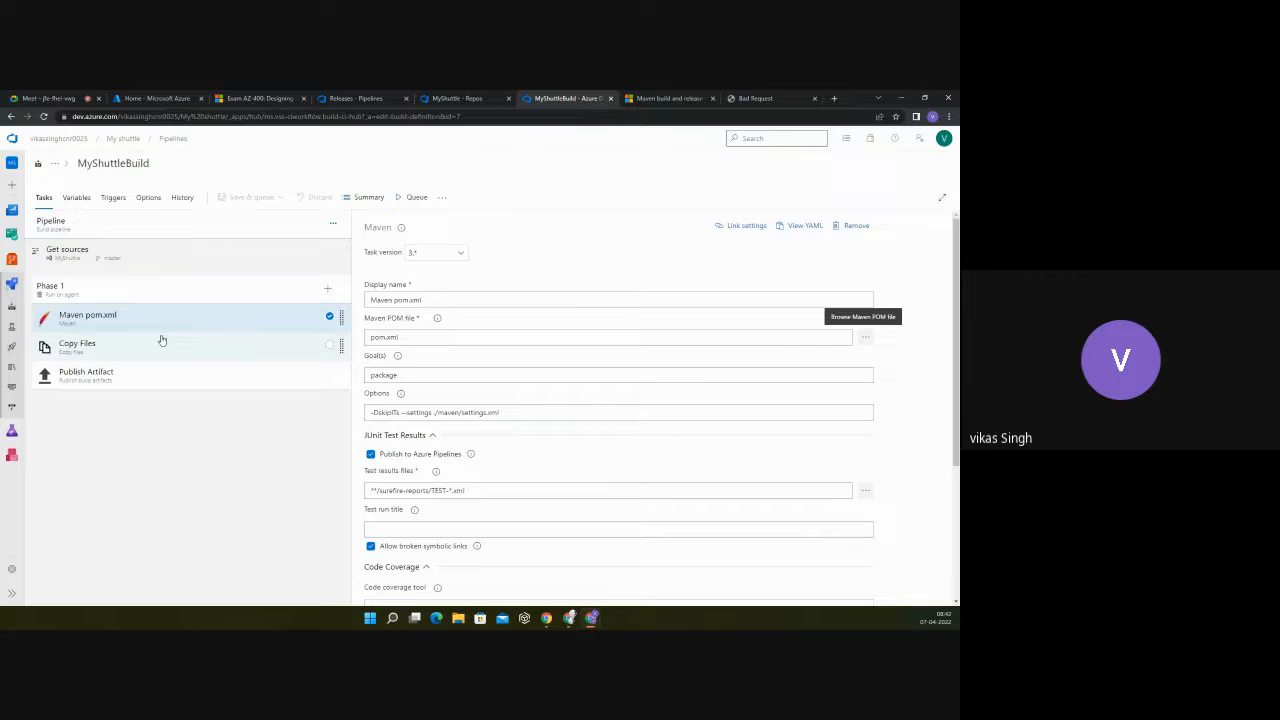
Step: Open pom.xml in the MyShuttle repository and read through its plugins and dependencies
{"action": "left_click", "coordinate": [11, 259]}
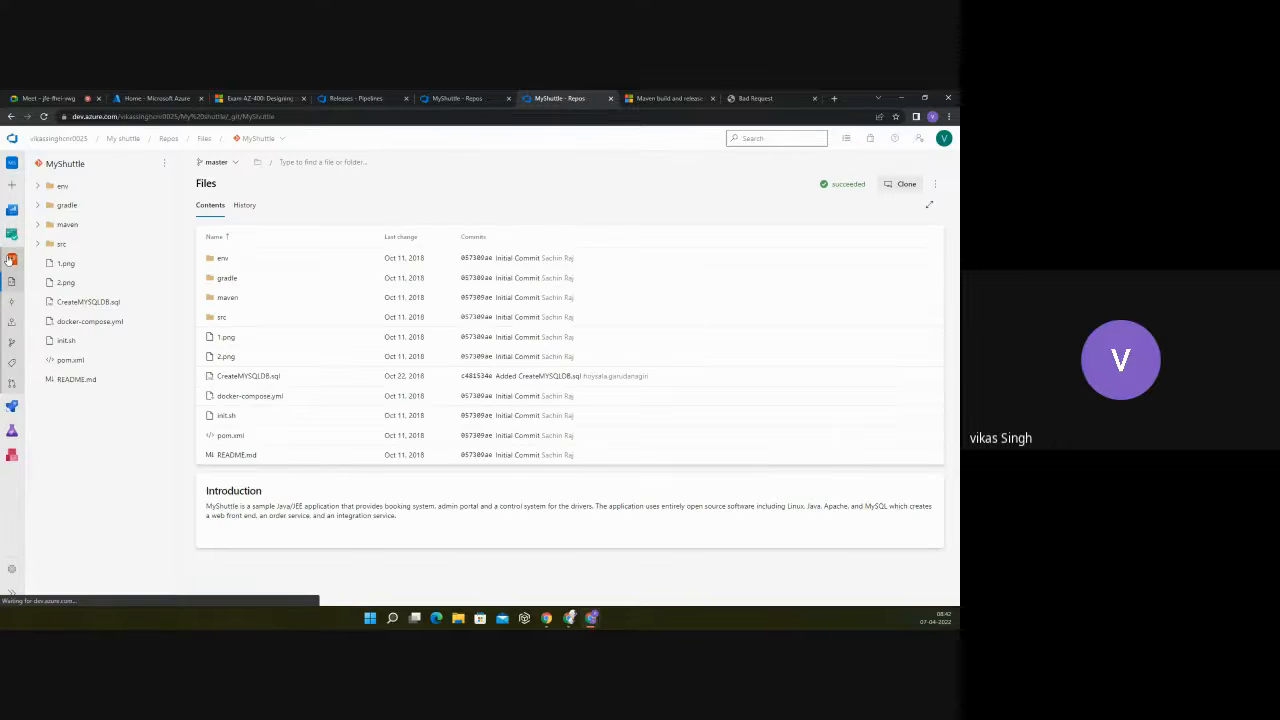
{"action": "left_click", "coordinate": [68, 361]}
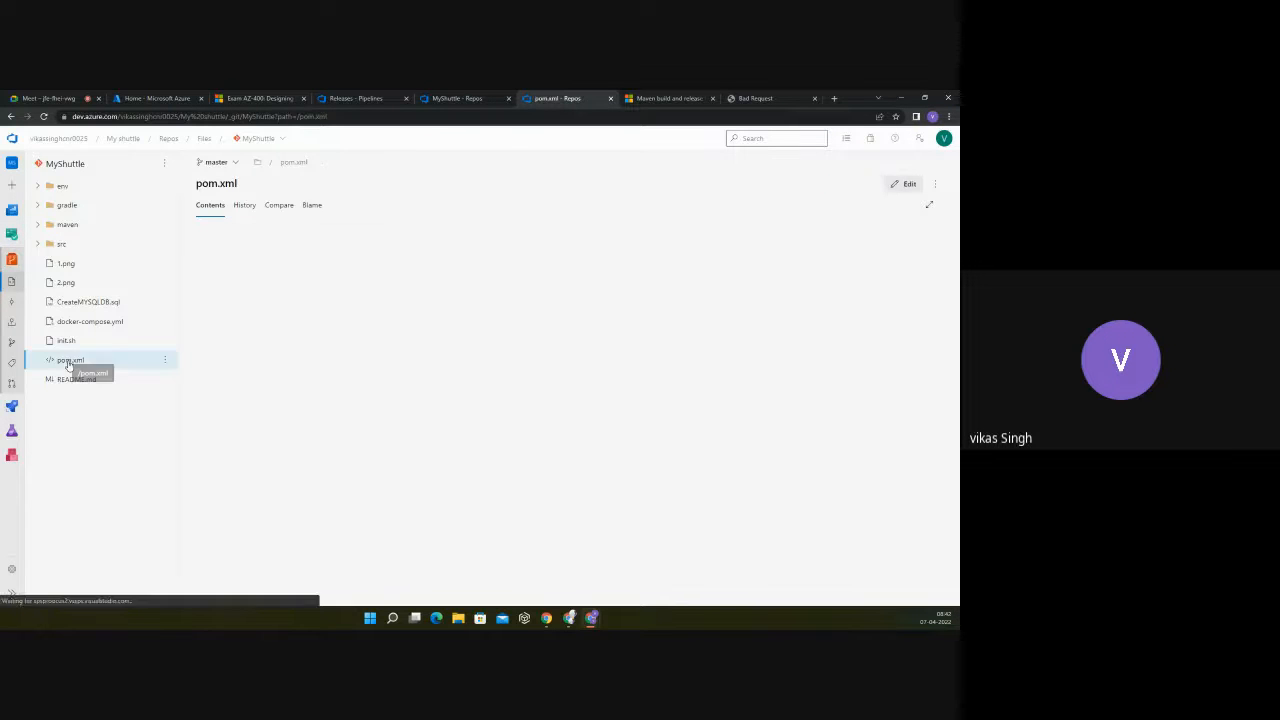
{"action": "left_click", "coordinate": [457, 286]}
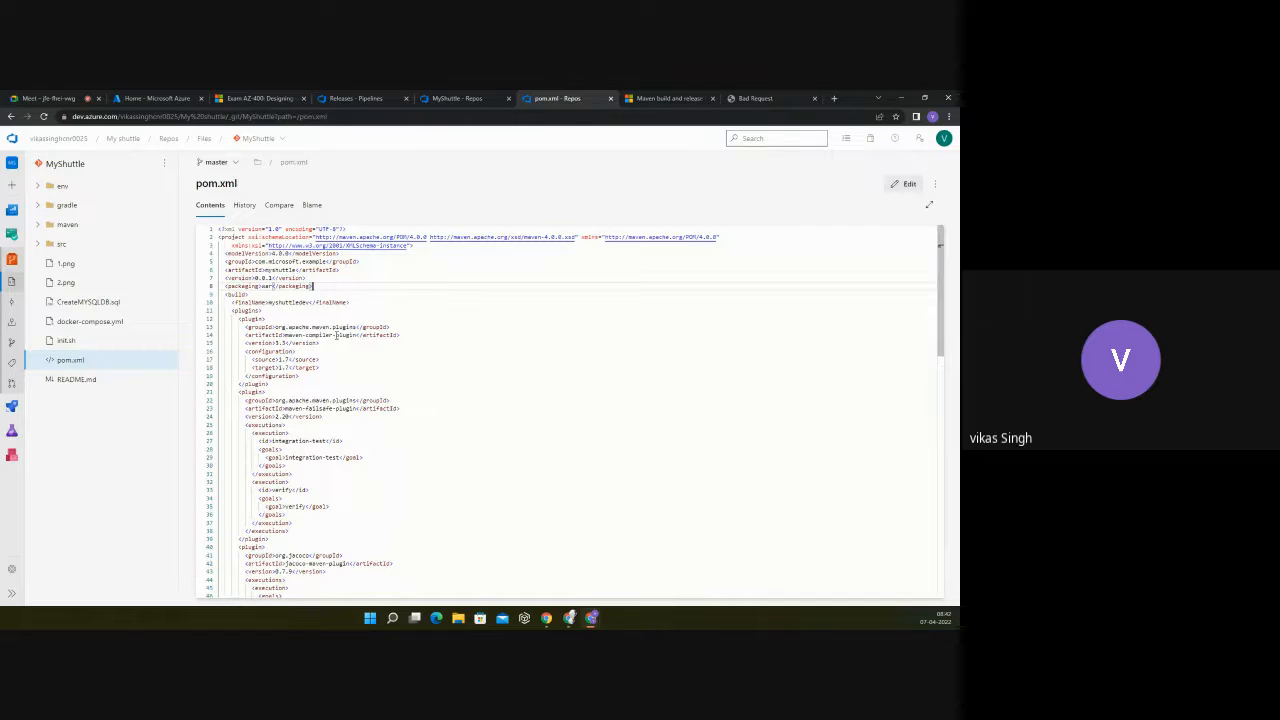
{"action": "scroll", "coordinate": [300, 318], "scroll_direction": "down", "scroll_amount": 3}
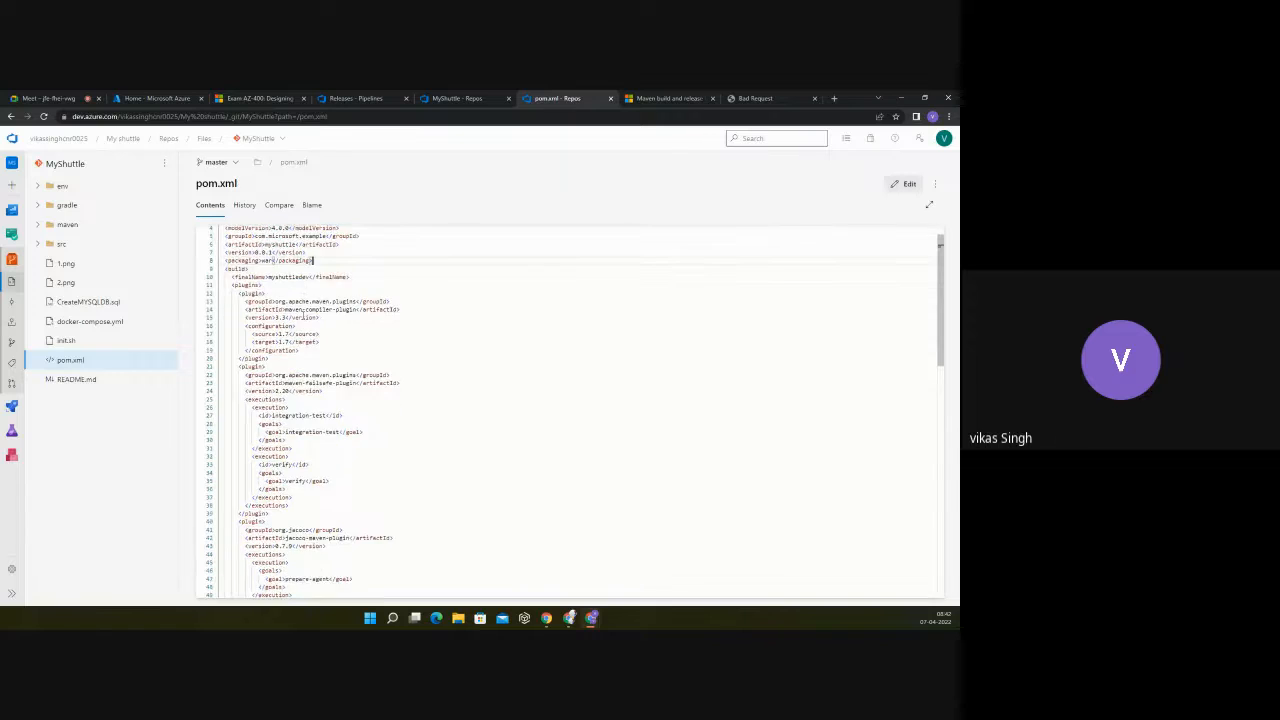
{"action": "scroll", "coordinate": [303, 316], "scroll_direction": "down", "scroll_amount": 6}
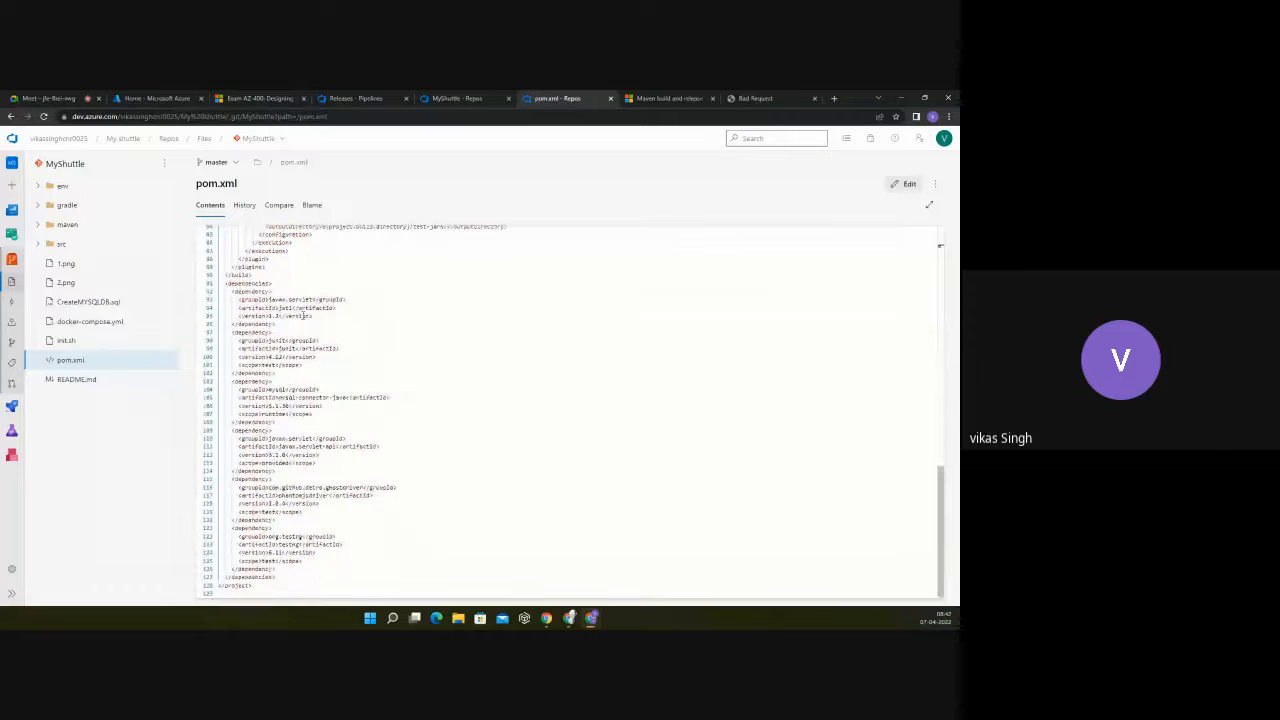
{"action": "scroll", "coordinate": [301, 316], "scroll_direction": "up", "scroll_amount": 1}
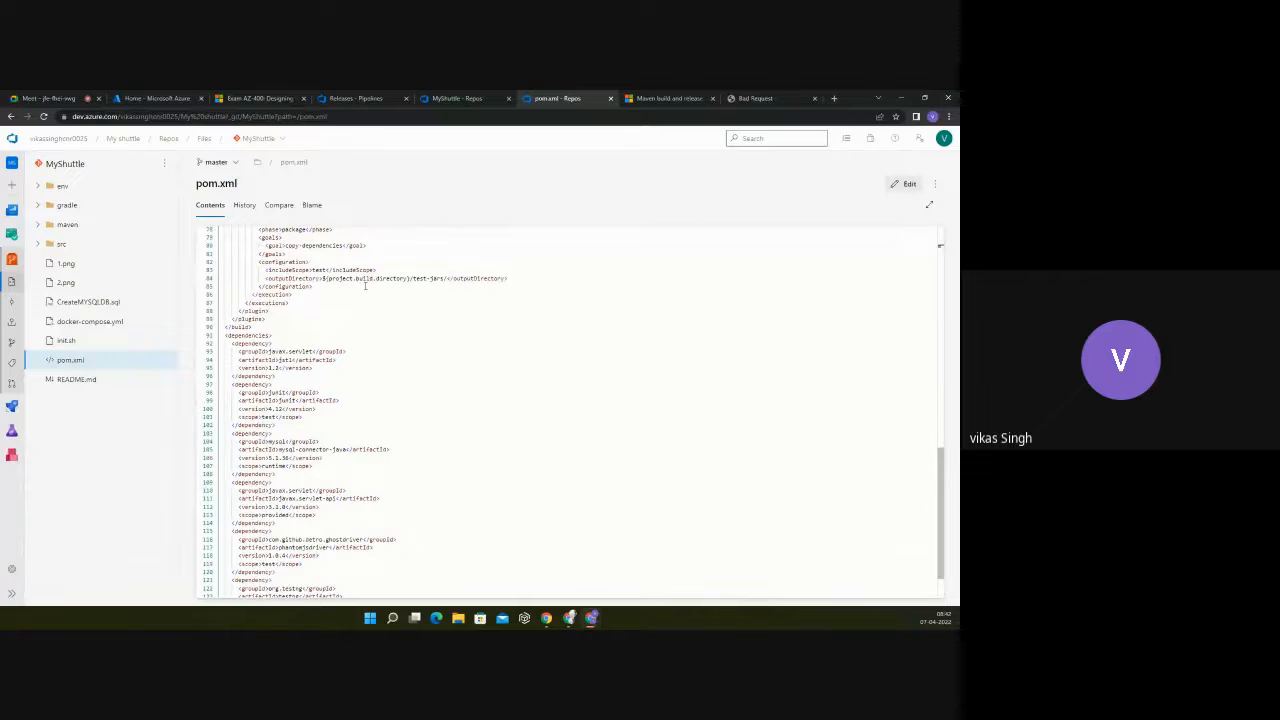
{"action": "scroll", "coordinate": [365, 349], "scroll_direction": "up", "scroll_amount": 10}
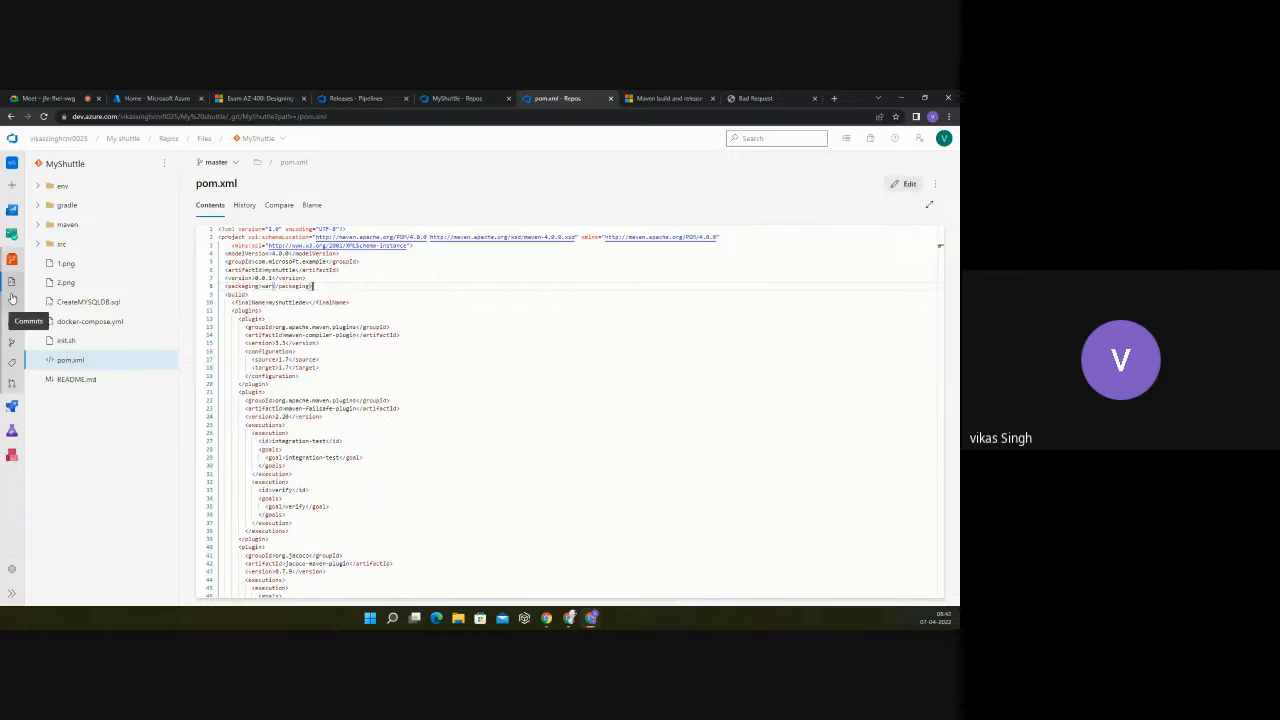
Step: Reopen the MyShuttleBuild definition for editing and inspect the Maven POM file setting of the Maven pom.xml task
{"action": "left_click", "coordinate": [12, 405]}
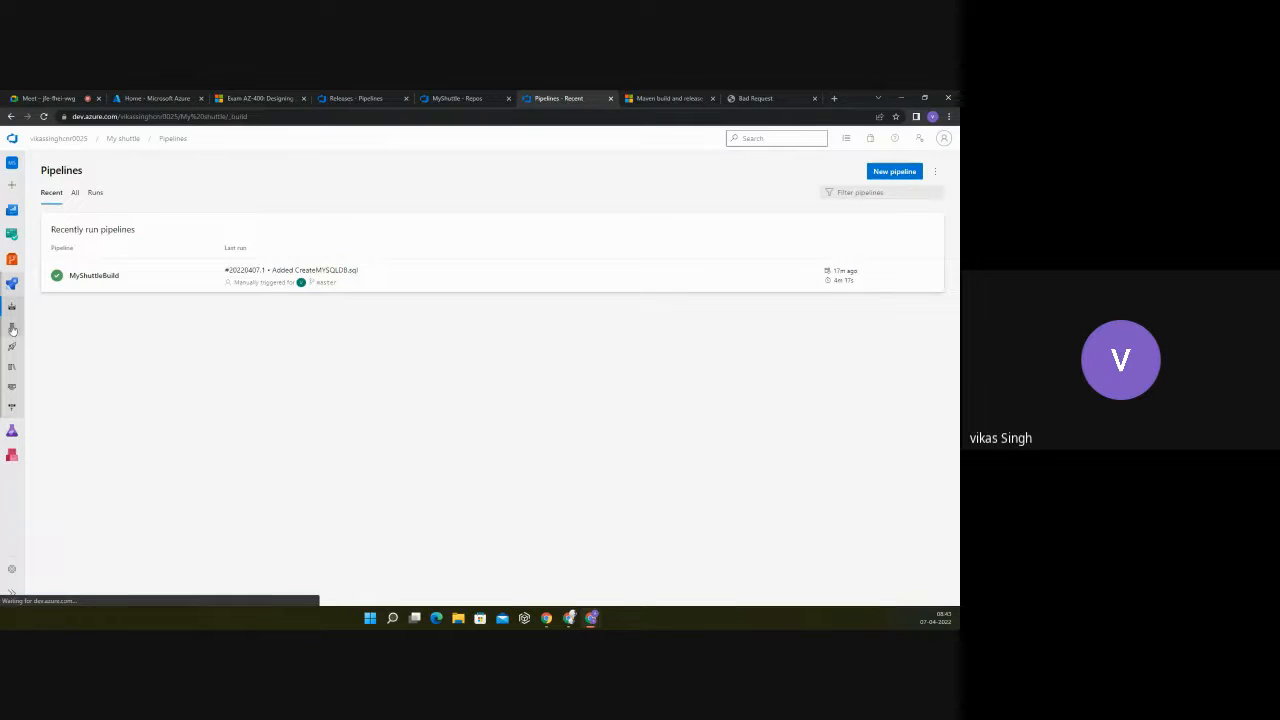
{"action": "left_click", "coordinate": [159, 274]}
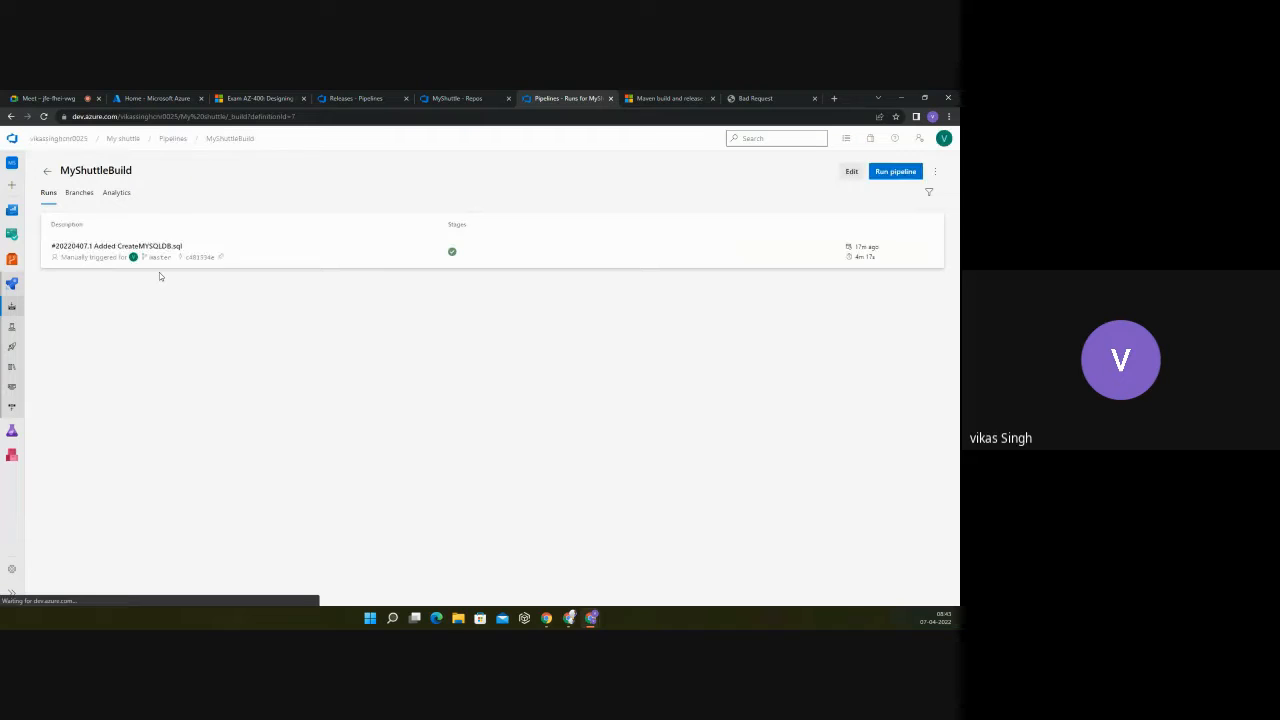
{"action": "left_click", "coordinate": [851, 171]}
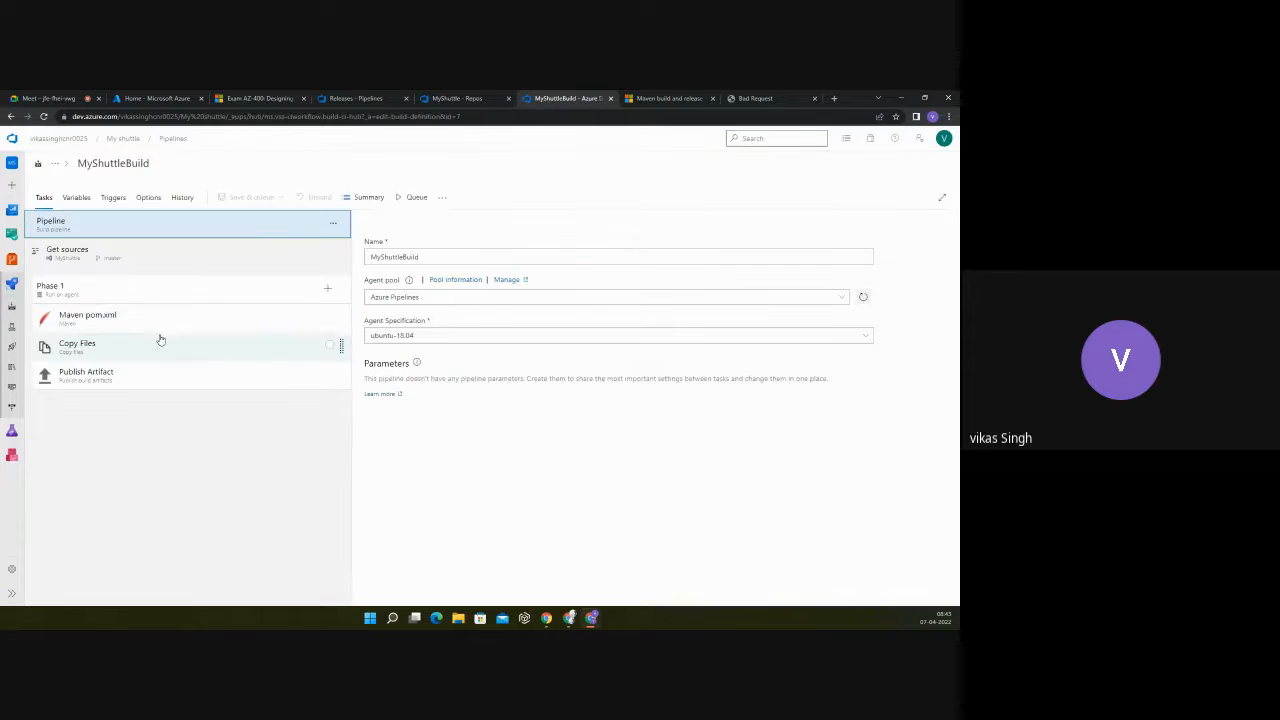
{"action": "left_click", "coordinate": [152, 322]}
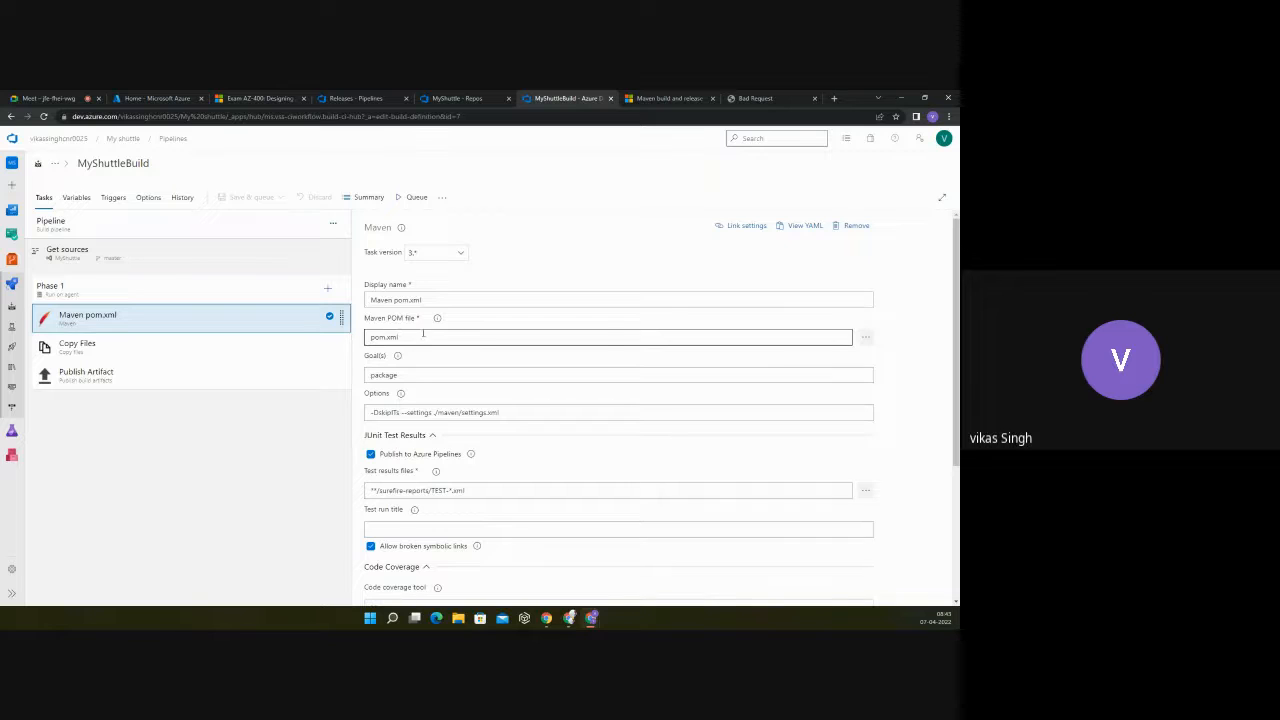
{"action": "left_click_drag", "start_coordinate": [423, 336], "coordinate": [371, 337]}
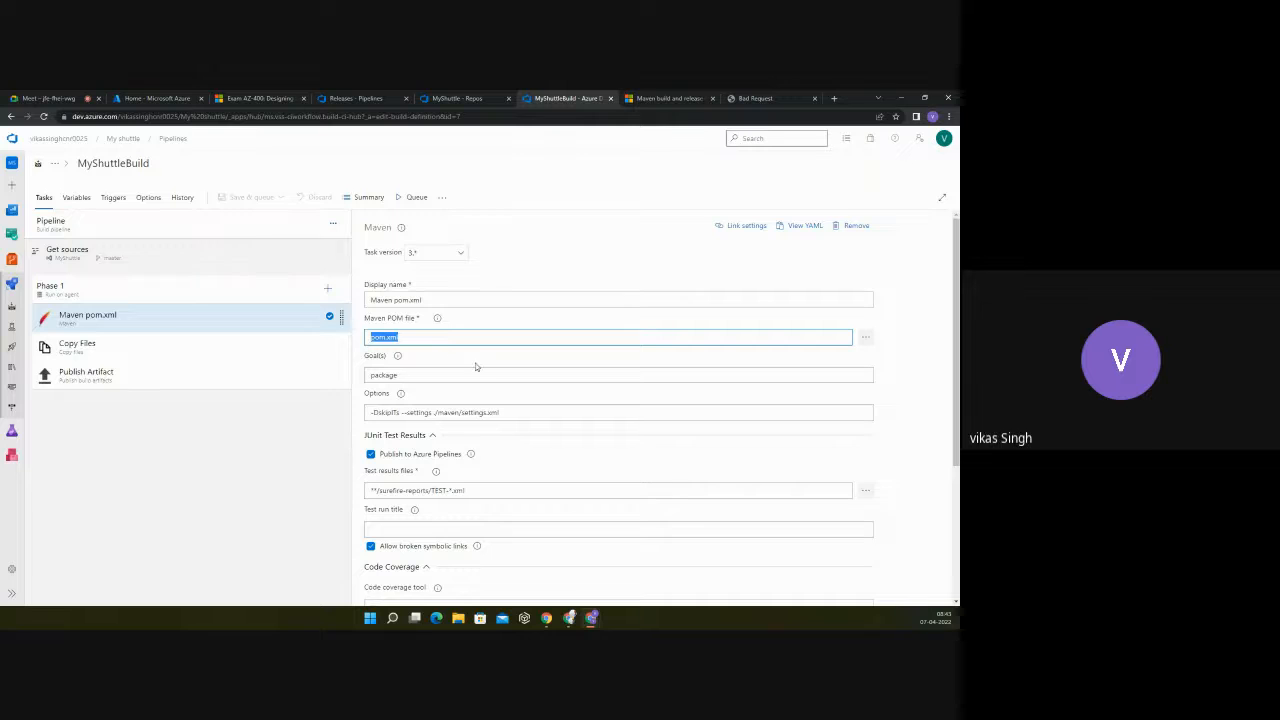
Step: Inspect the Maven task's Options and the Test results files pattern under JUnit Test Results
{"action": "scroll", "coordinate": [420, 373], "scroll_direction": "down", "scroll_amount": 1}
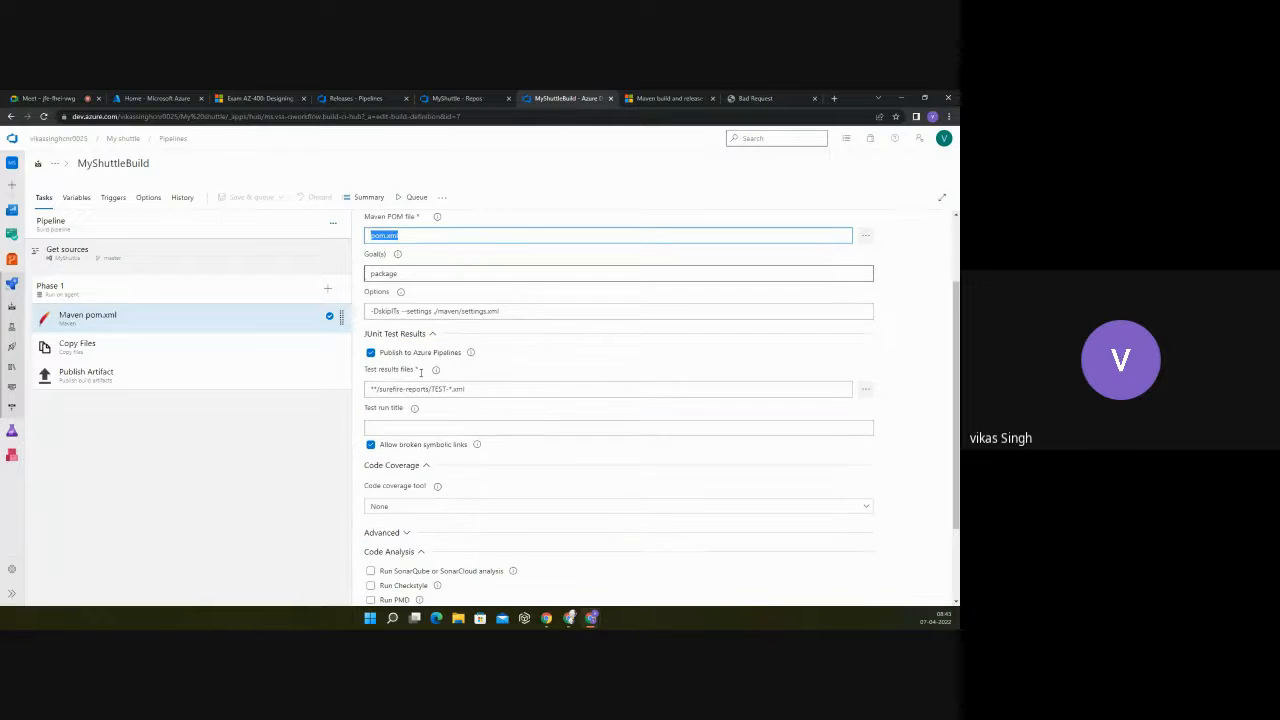
{"action": "left_click", "coordinate": [399, 292]}
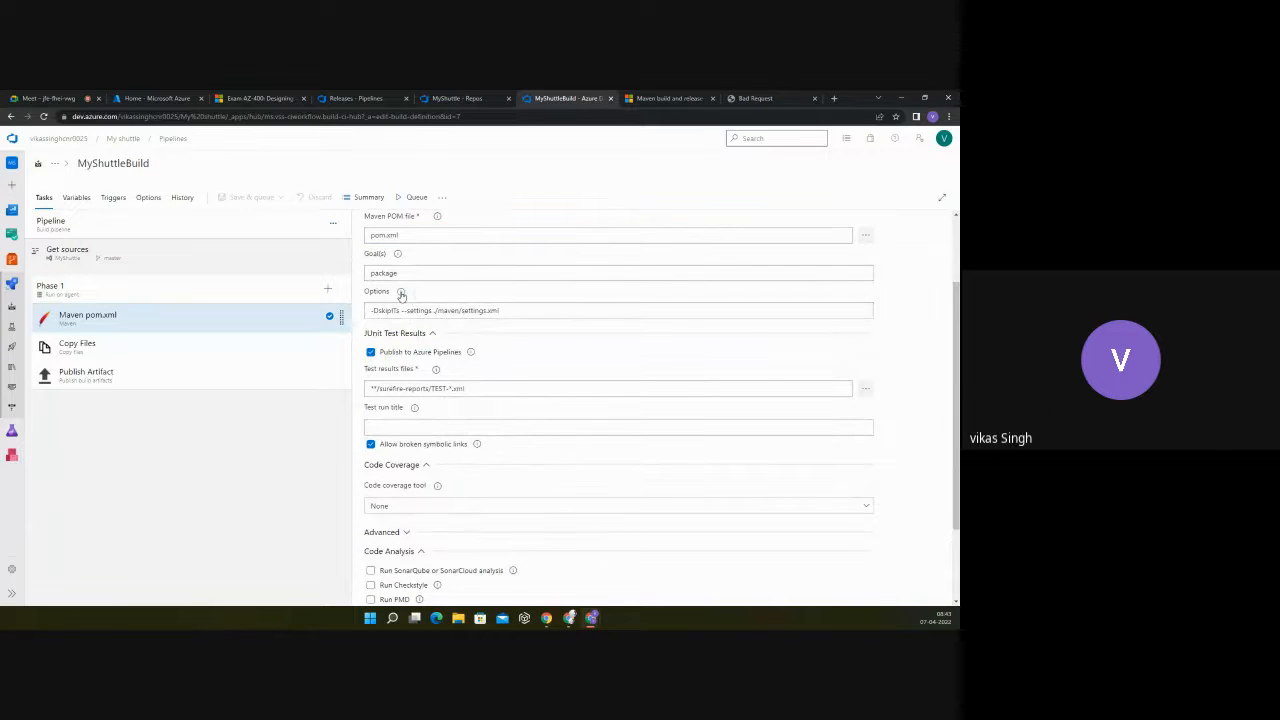
{"action": "left_click", "coordinate": [518, 310]}
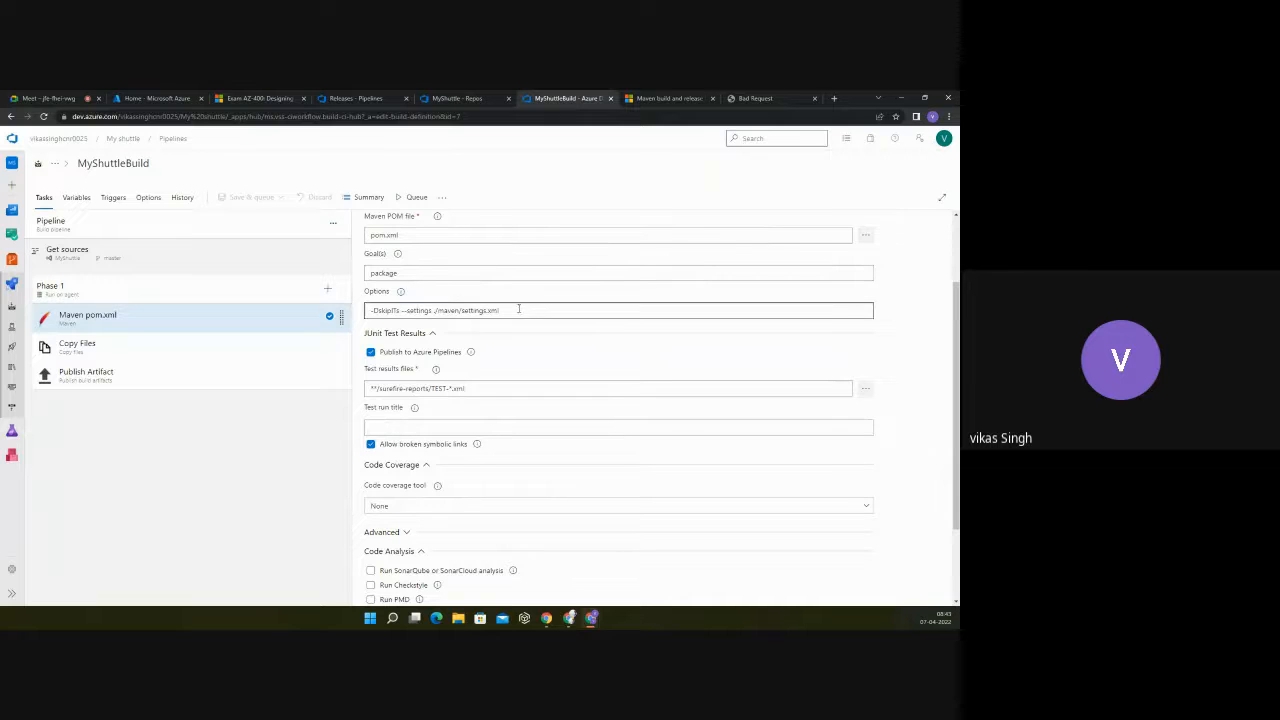
{"action": "left_click_drag", "start_coordinate": [513, 310], "coordinate": [369, 312]}
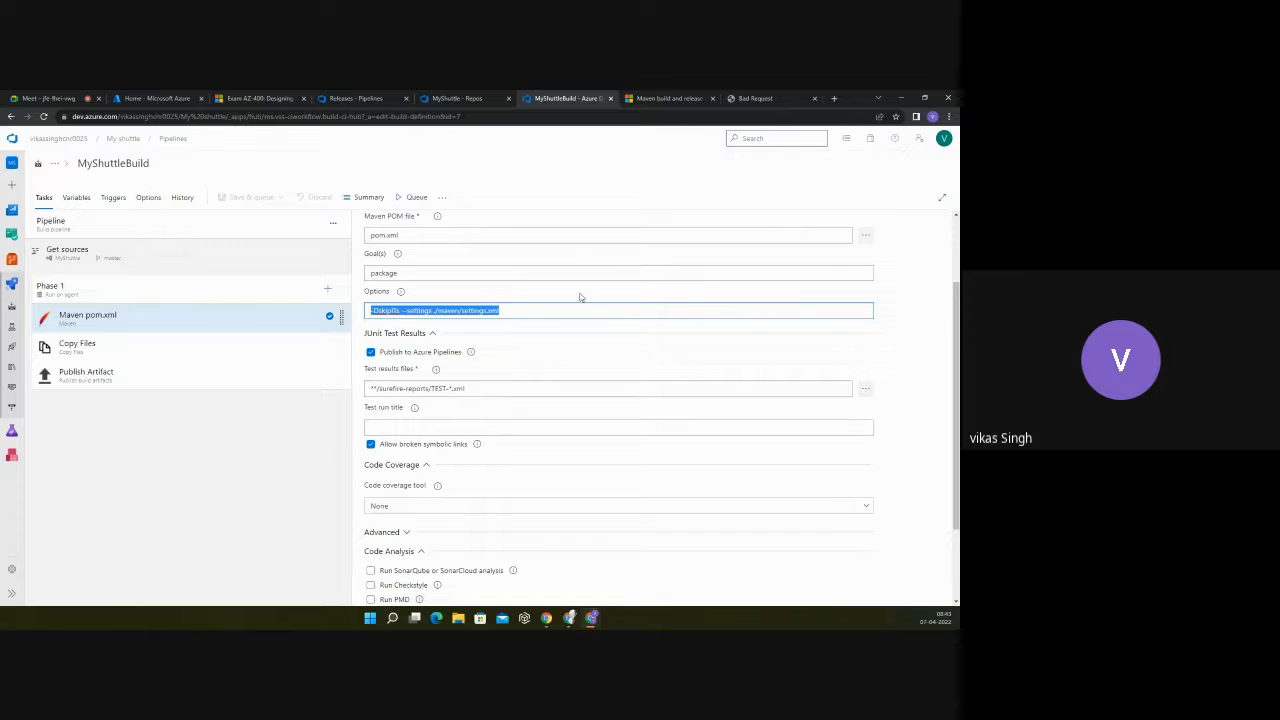
{"action": "left_click", "coordinate": [525, 300]}
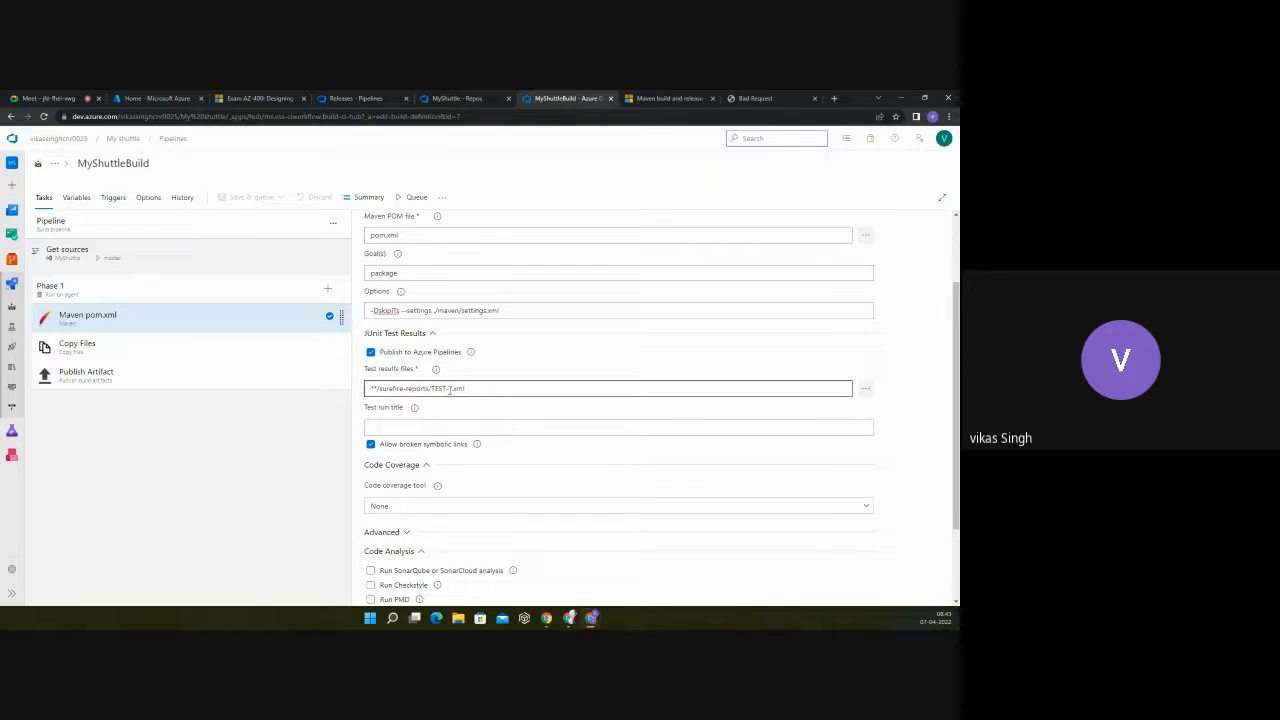
{"action": "left_click_drag", "start_coordinate": [483, 390], "coordinate": [366, 391]}
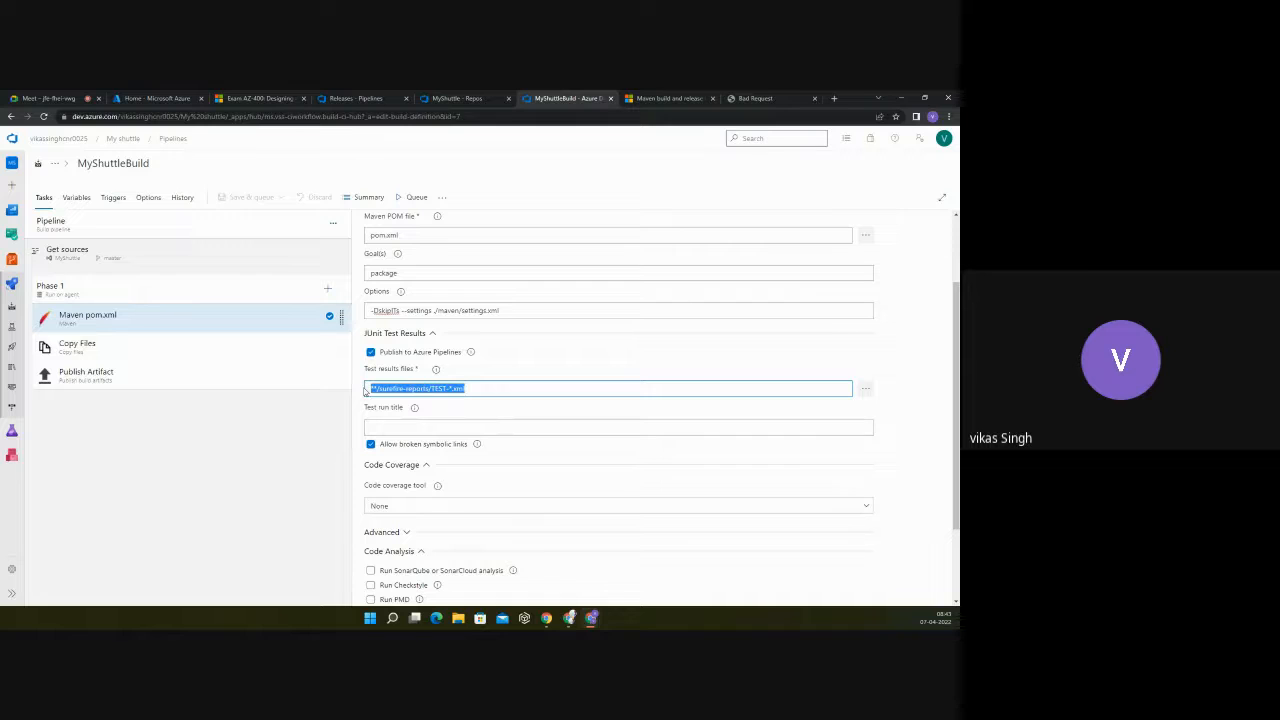
{"action": "left_click", "coordinate": [480, 390]}
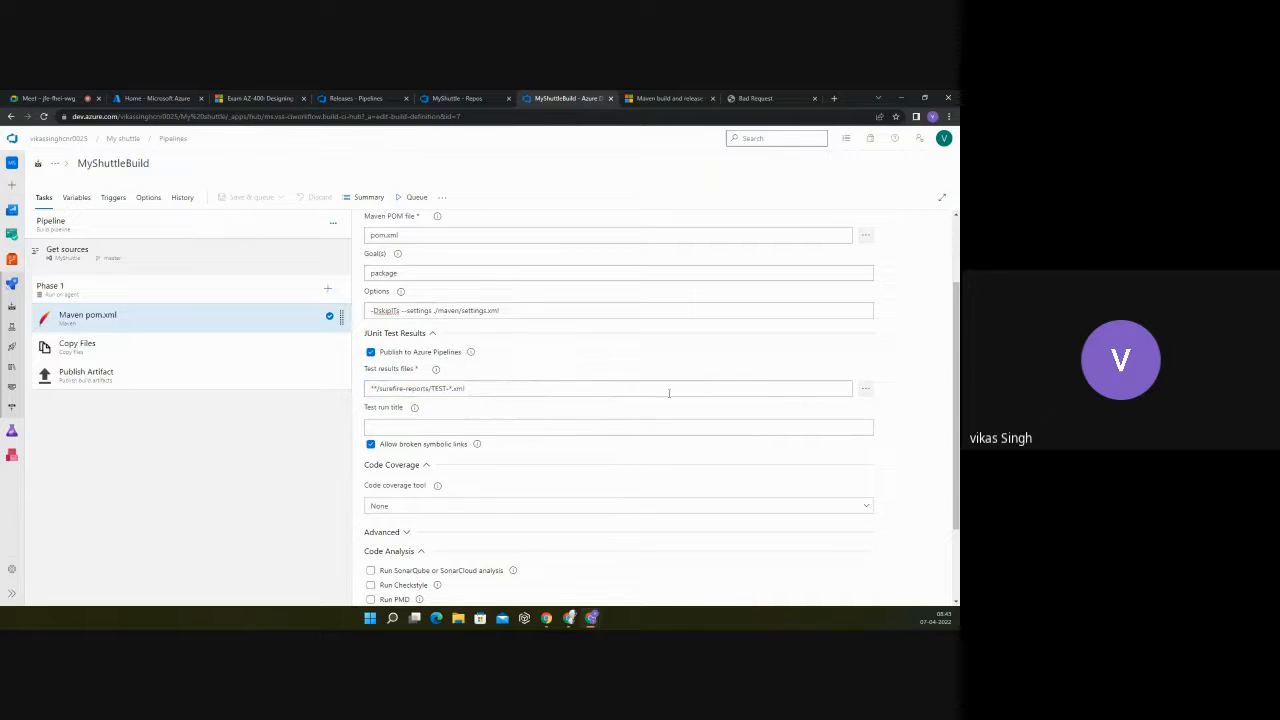
Step: Browse the repository paths available for the Maven task's Test results files and close the selection without choosing one
{"action": "left_click", "coordinate": [865, 389]}
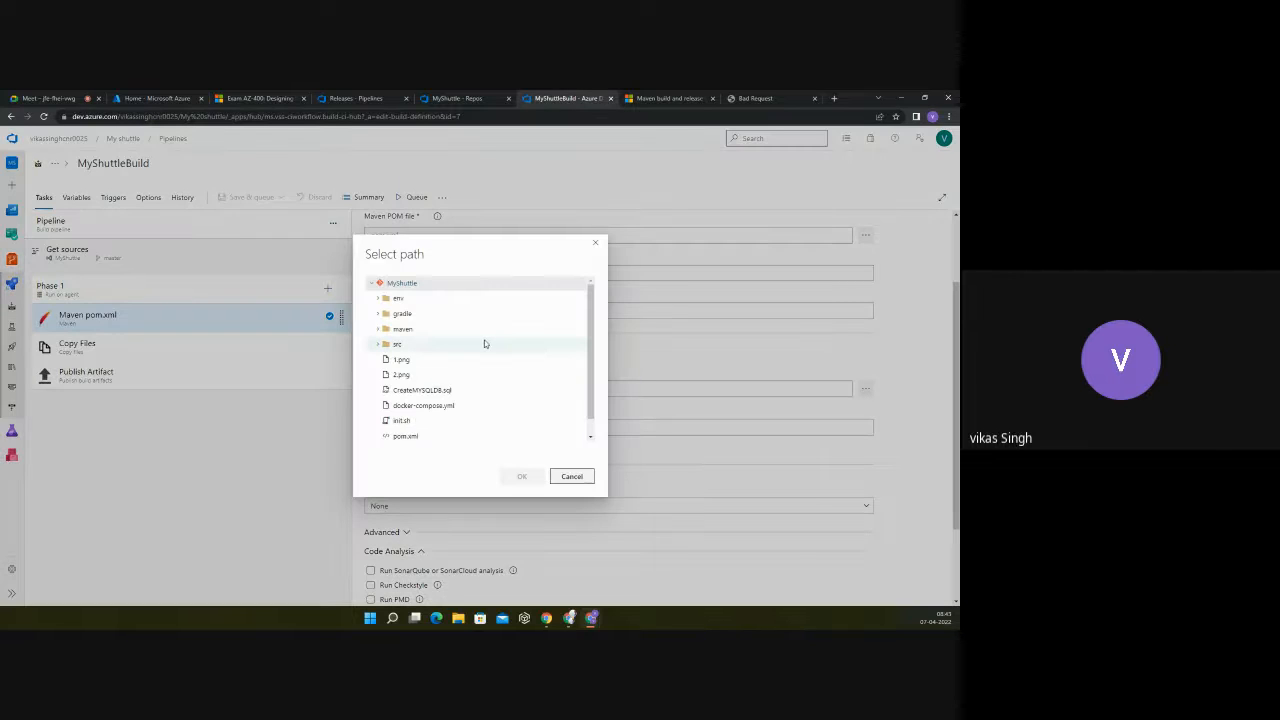
{"action": "scroll", "coordinate": [550, 280], "scroll_direction": "down", "scroll_amount": 1}
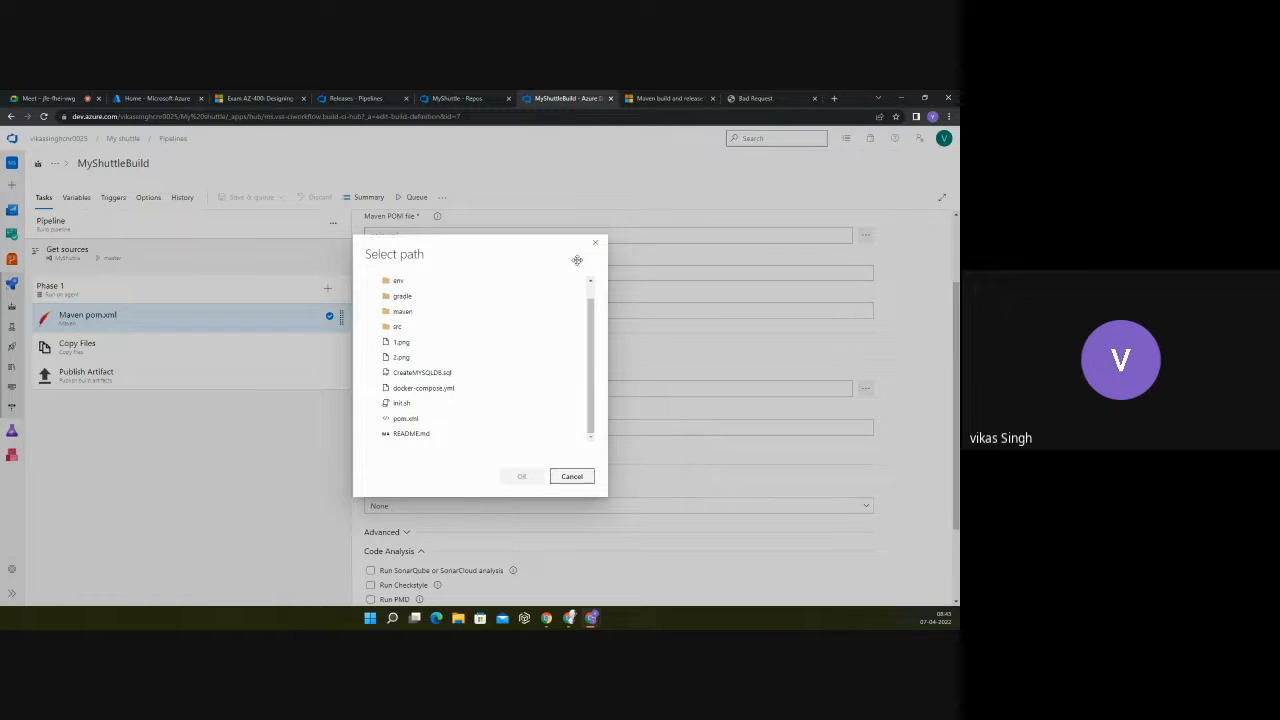
{"action": "left_click", "coordinate": [595, 245]}
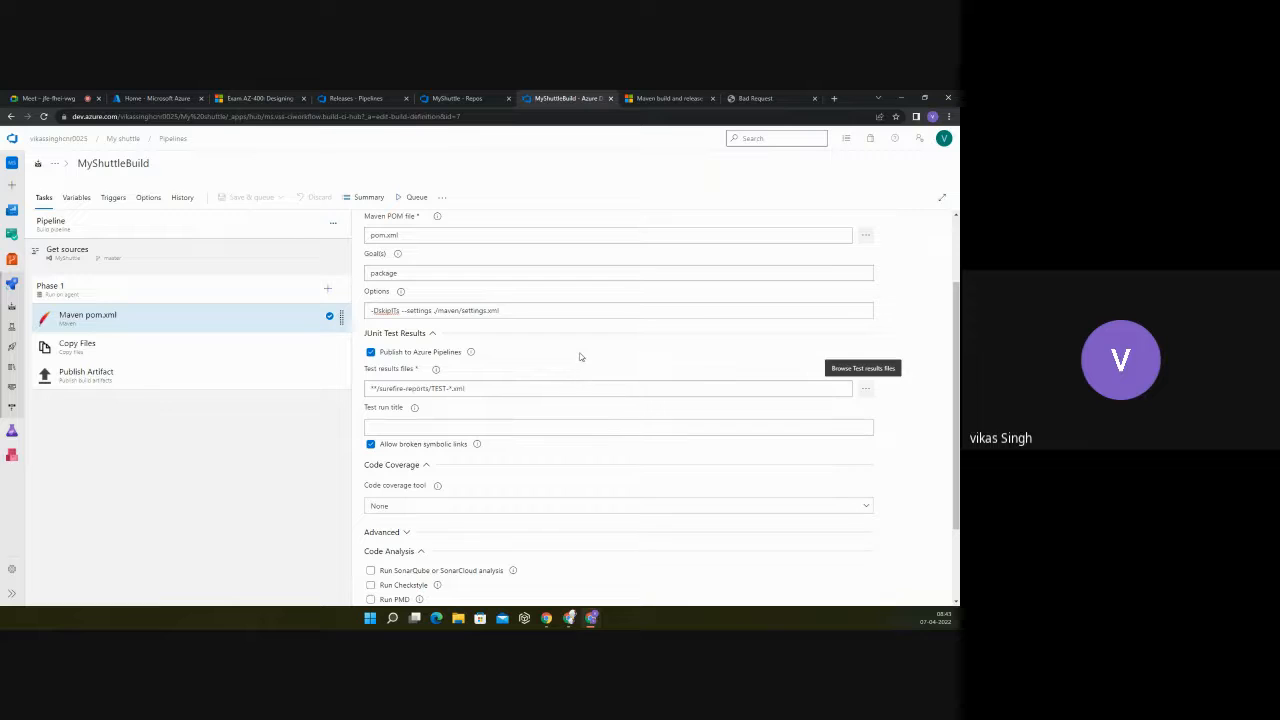
Step: Review the Maven task's Test run title field and its Code Coverage and Code Analysis settings
{"action": "scroll", "coordinate": [580, 356], "scroll_direction": "down", "scroll_amount": 1}
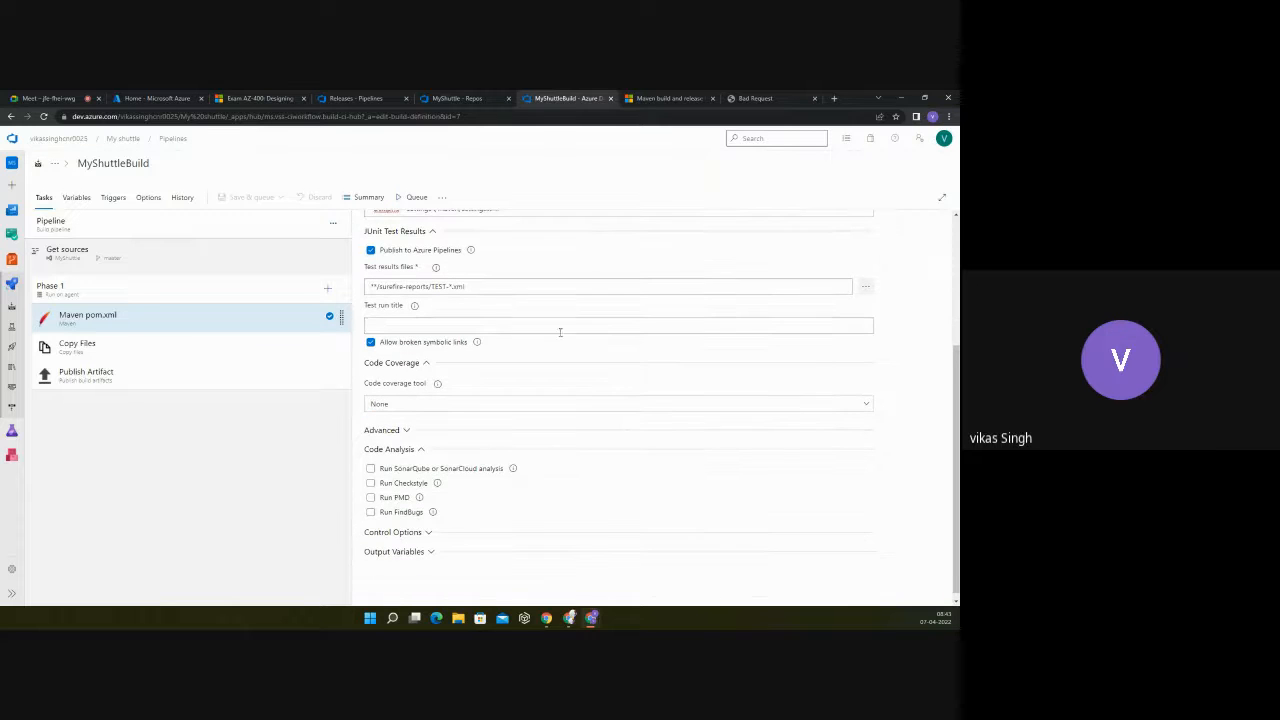
{"action": "left_click", "coordinate": [404, 325]}
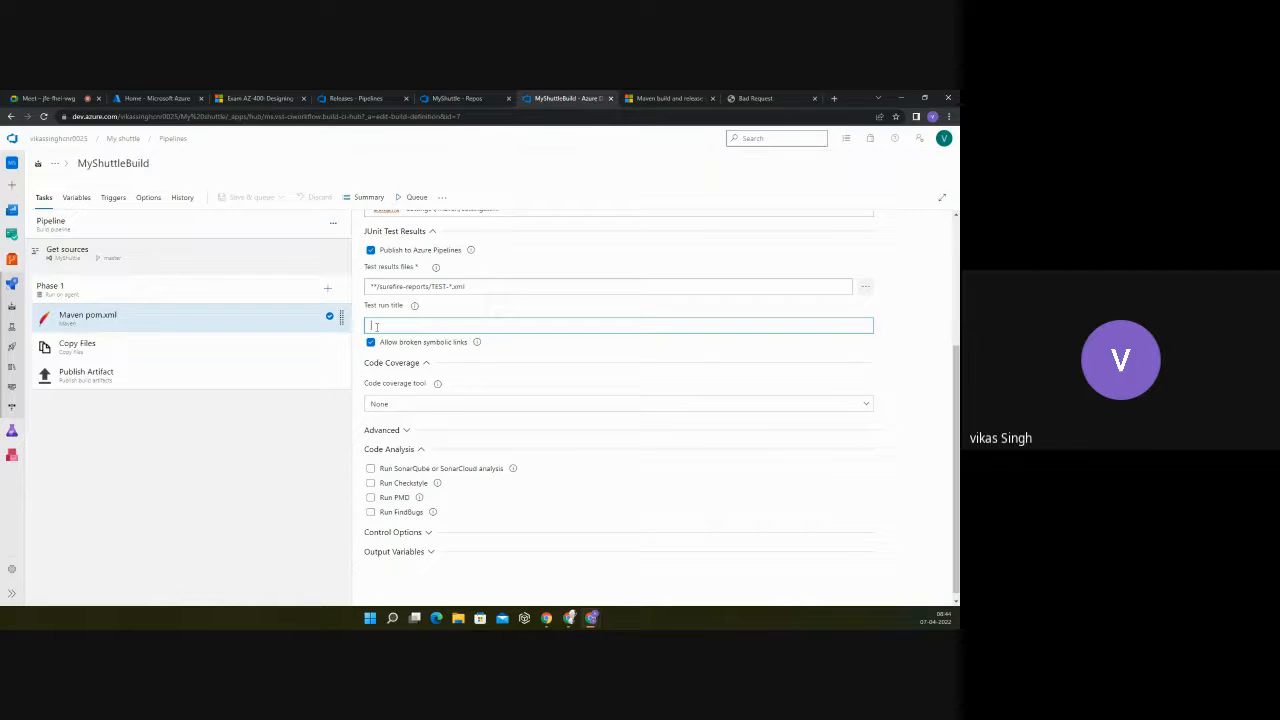
{"action": "scroll", "coordinate": [376, 326], "scroll_direction": "up", "scroll_amount": 1}
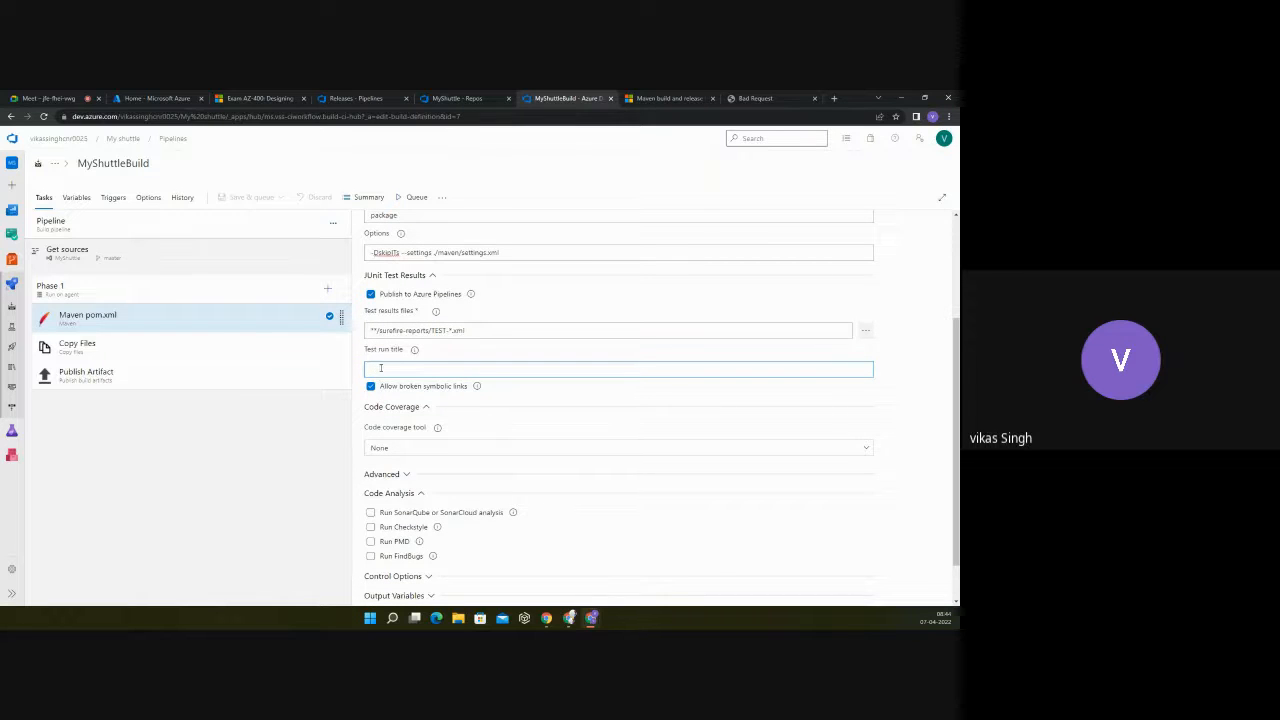
{"action": "scroll", "coordinate": [380, 368], "scroll_direction": "down", "scroll_amount": 1}
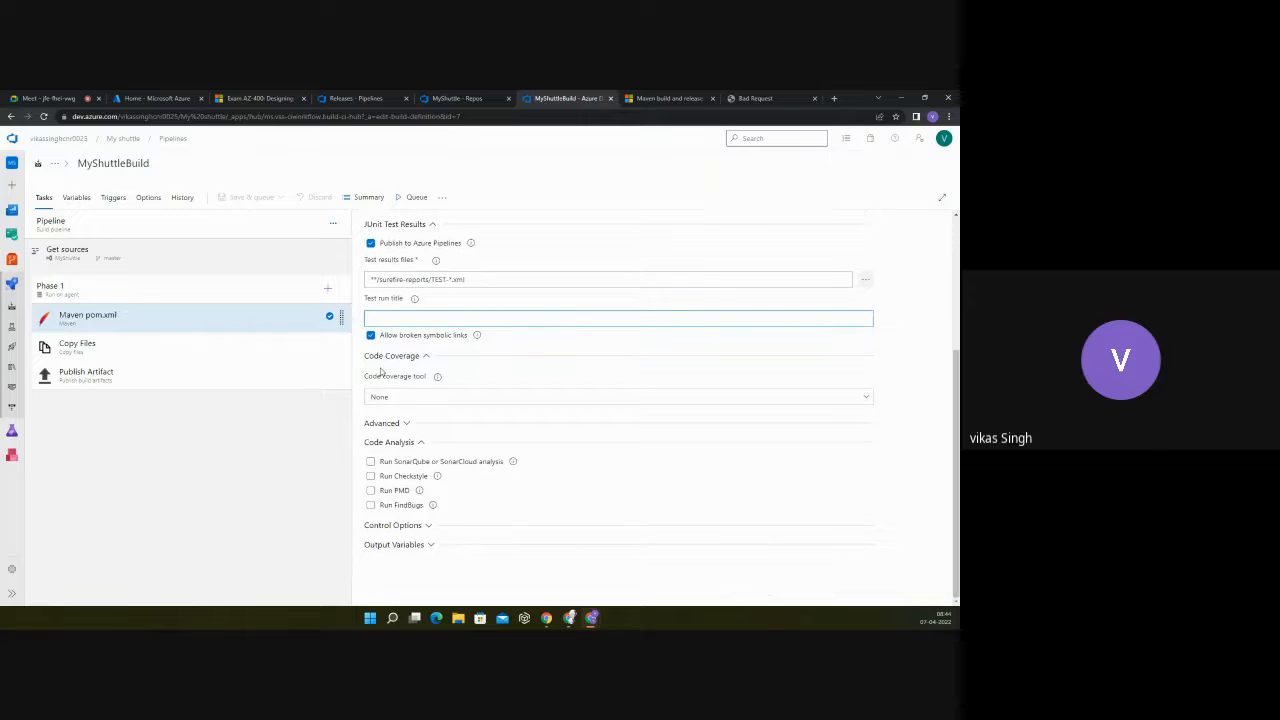
Step: Try the Run SonarQube or SonarCloud analysis option in the Maven task's Code Analysis settings, and clear it again
{"action": "left_click", "coordinate": [371, 462]}
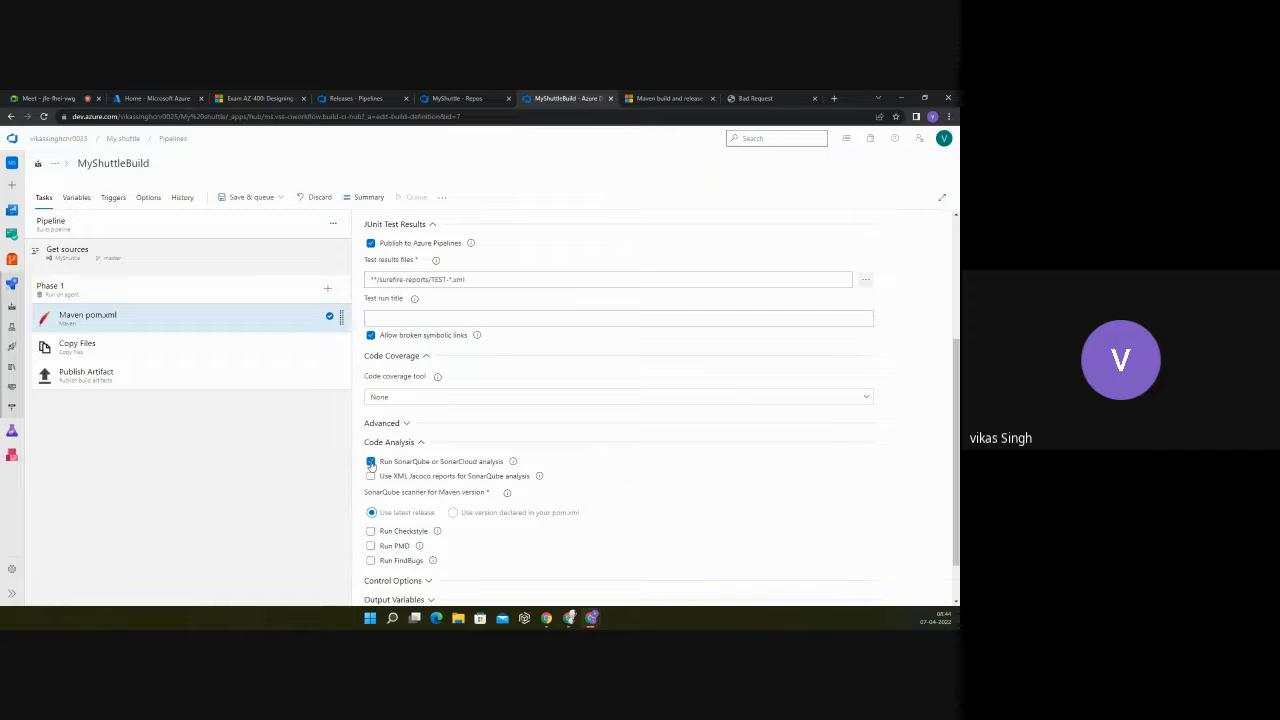
{"action": "left_click", "coordinate": [371, 462]}
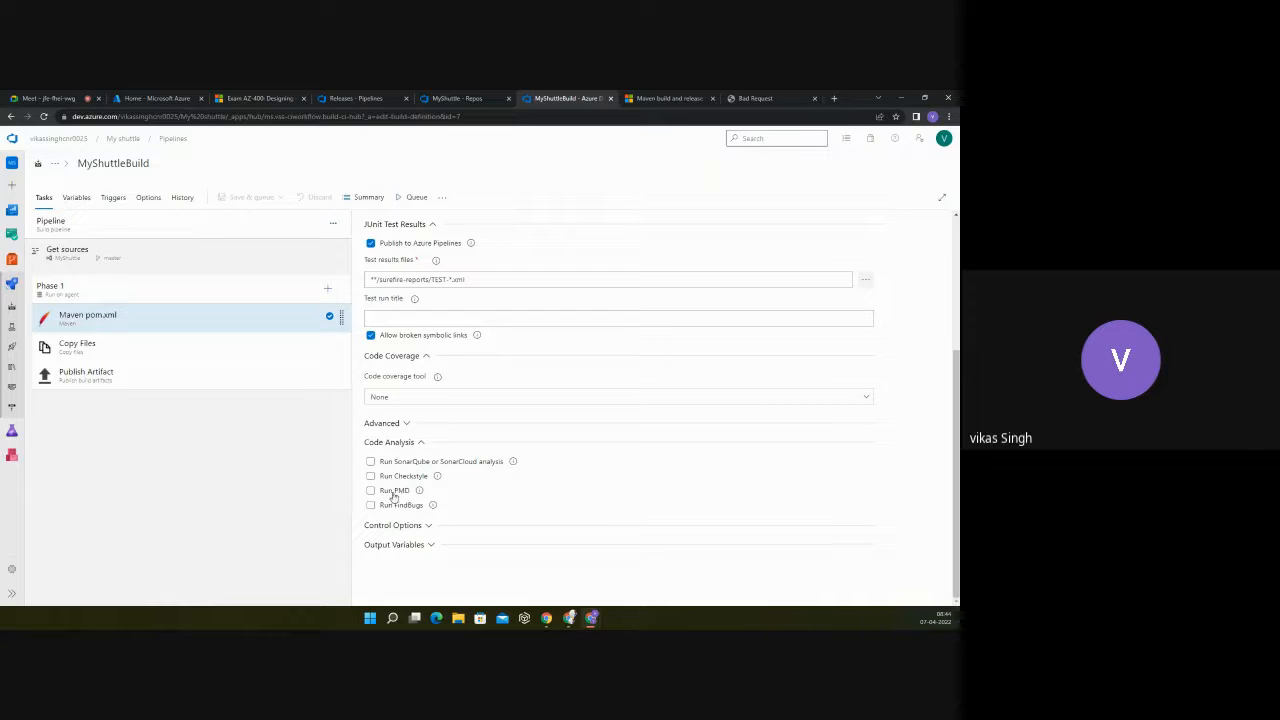
{"action": "scroll", "coordinate": [514, 310], "scroll_direction": "up", "scroll_amount": 1}
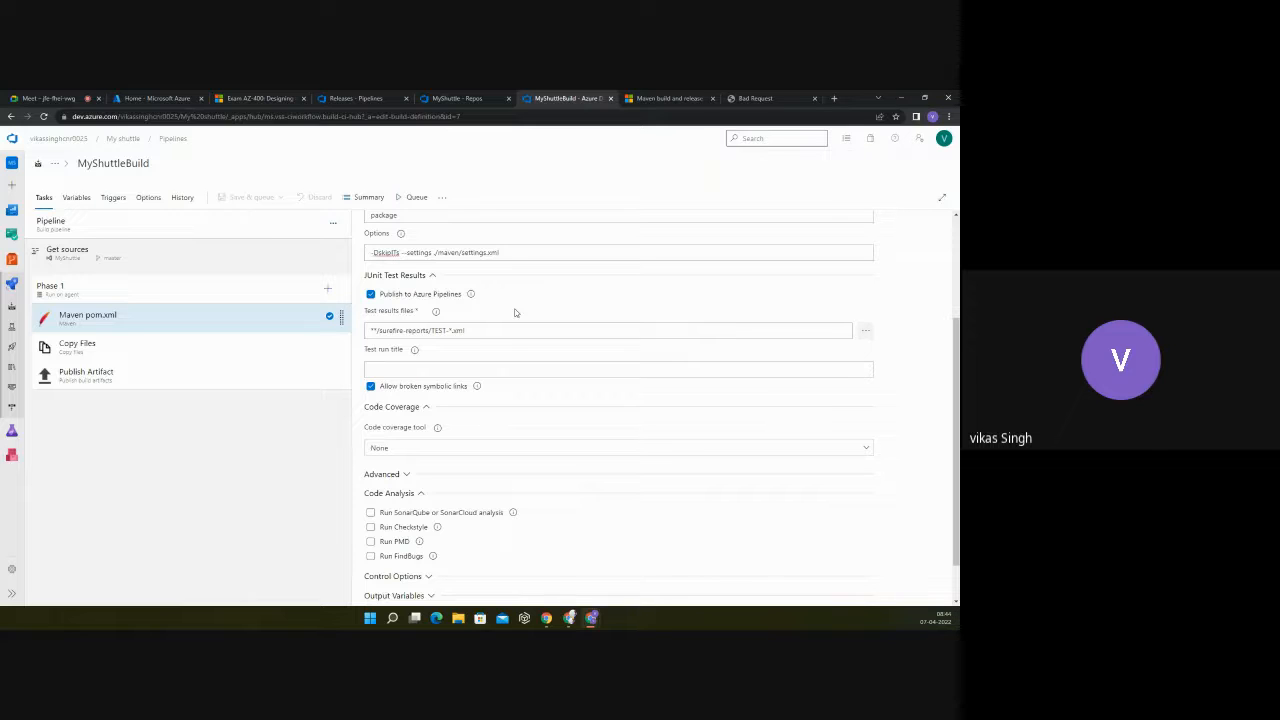
Step: Enable Run SonarQube or SonarCloud analysis for the Maven task and turn off its XML Jacoco reports option
{"action": "scroll", "coordinate": [482, 352], "scroll_direction": "down", "scroll_amount": 1}
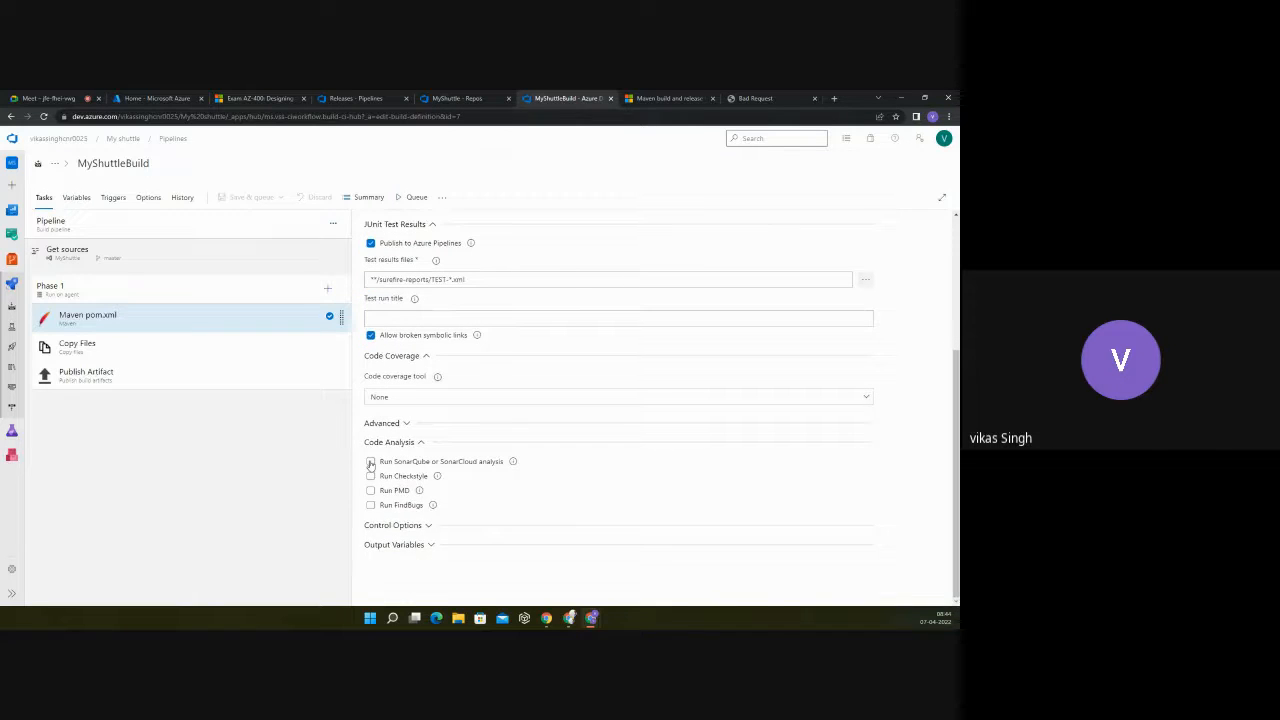
{"action": "left_click", "coordinate": [370, 462]}
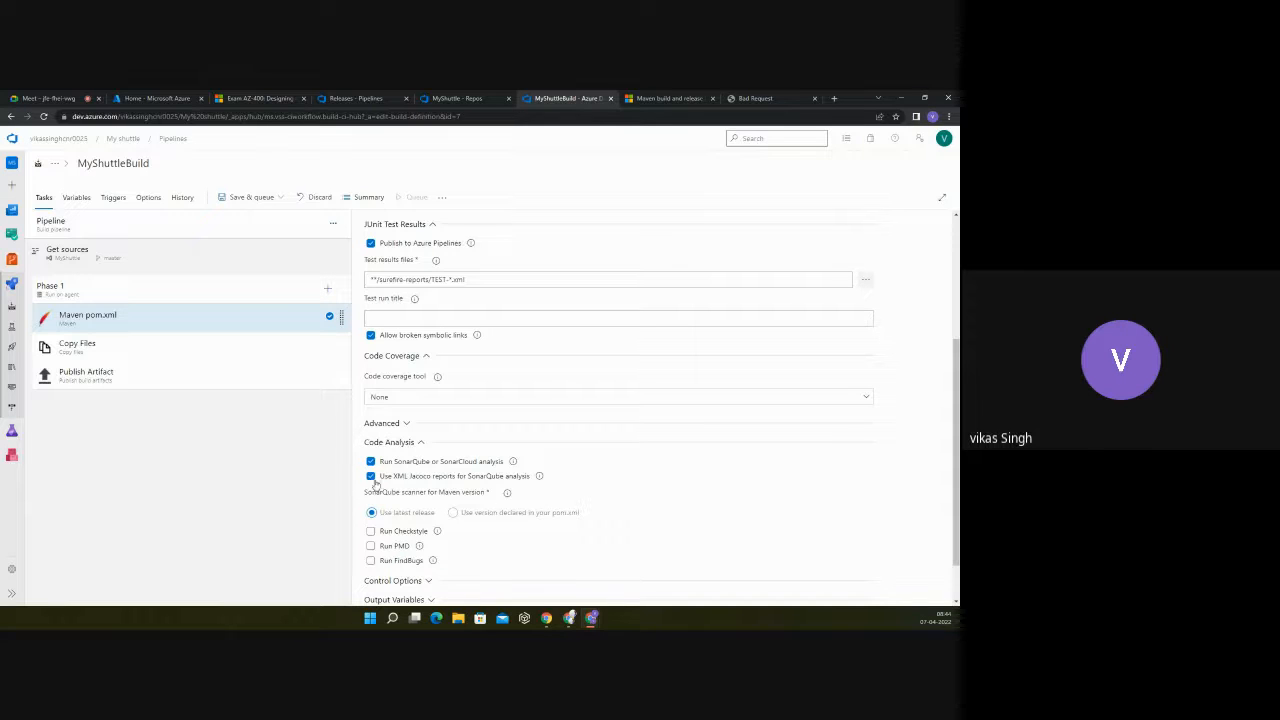
{"action": "left_click", "coordinate": [370, 477]}
{"action": "scroll", "coordinate": [370, 478], "scroll_direction": "down", "scroll_amount": 2}
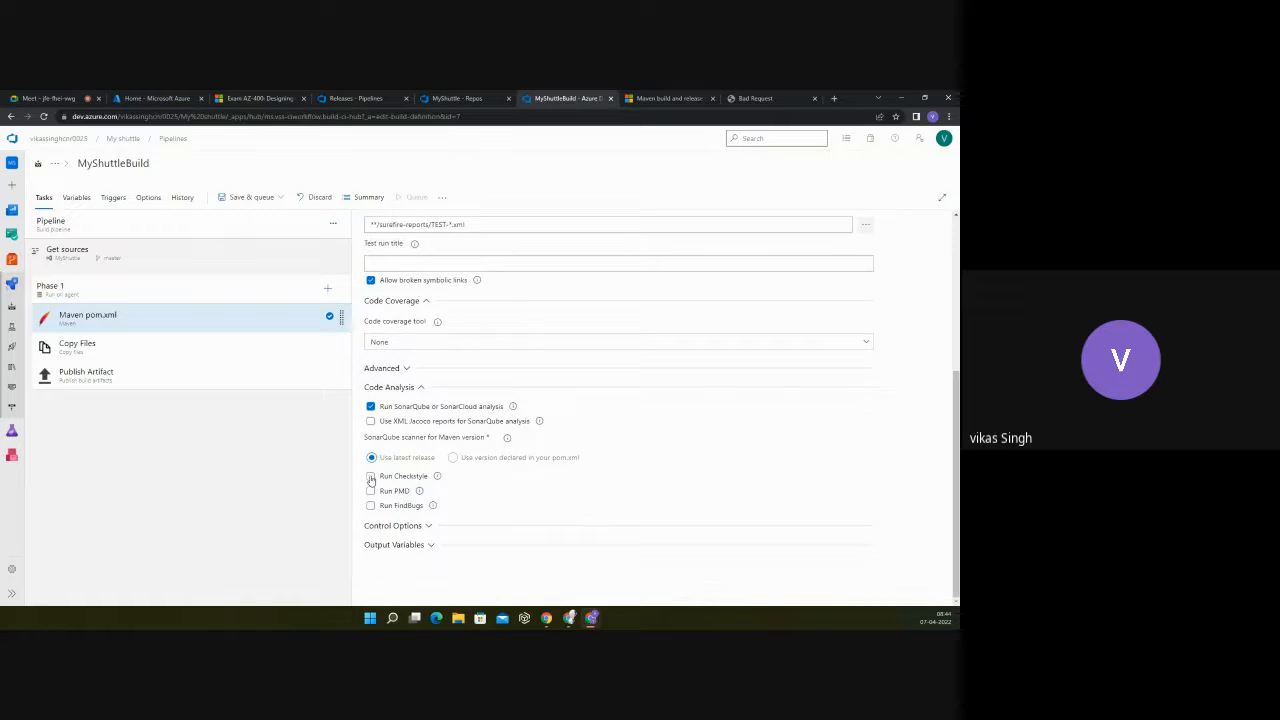
Step: Try the Run Checkstyle, Run PMD and Run FindBugs options of the Maven task and leave them cleared
{"action": "left_click", "coordinate": [370, 477]}
{"action": "left_click", "coordinate": [370, 491]}
{"action": "left_click", "coordinate": [370, 491]}
{"action": "left_click", "coordinate": [370, 506]}
Step: Review the Maven task's Control Options and the Reference name field under Output Variables
{"action": "left_click", "coordinate": [420, 527]}
{"action": "scroll", "coordinate": [430, 487], "scroll_direction": "down", "scroll_amount": 1}
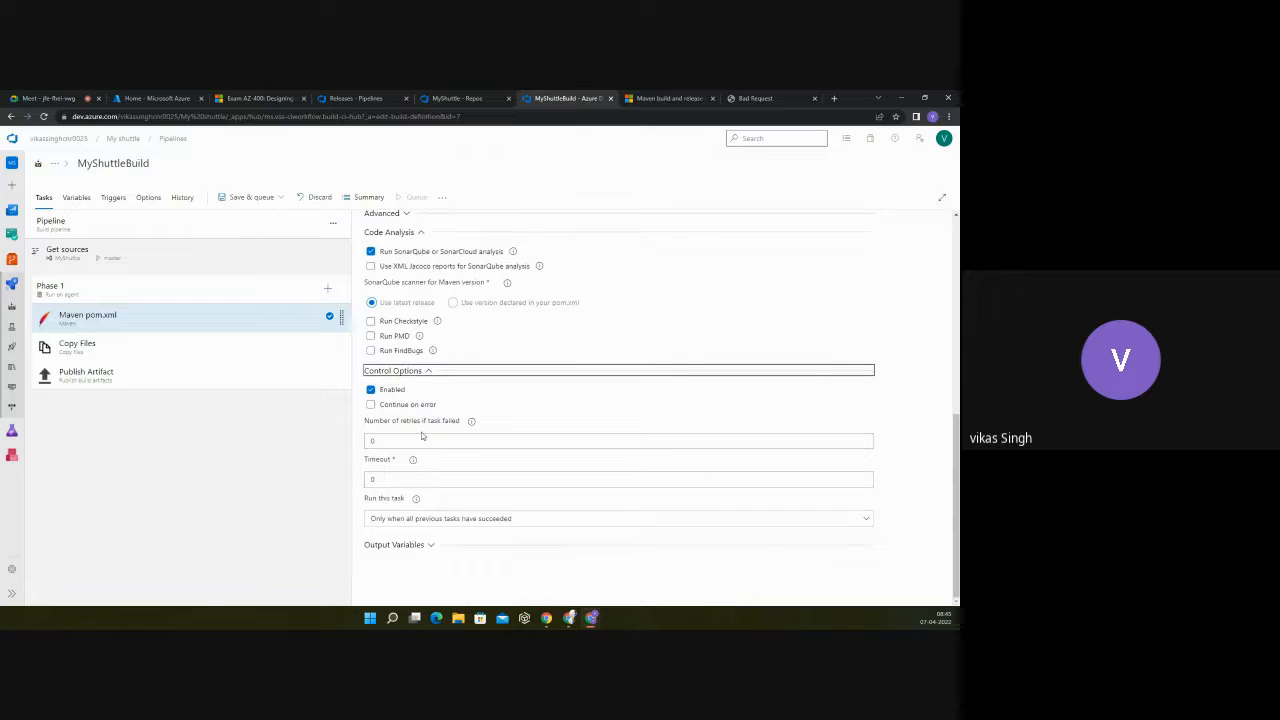
{"action": "left_click", "coordinate": [428, 545]}
{"action": "scroll", "coordinate": [438, 520], "scroll_direction": "down", "scroll_amount": 1}
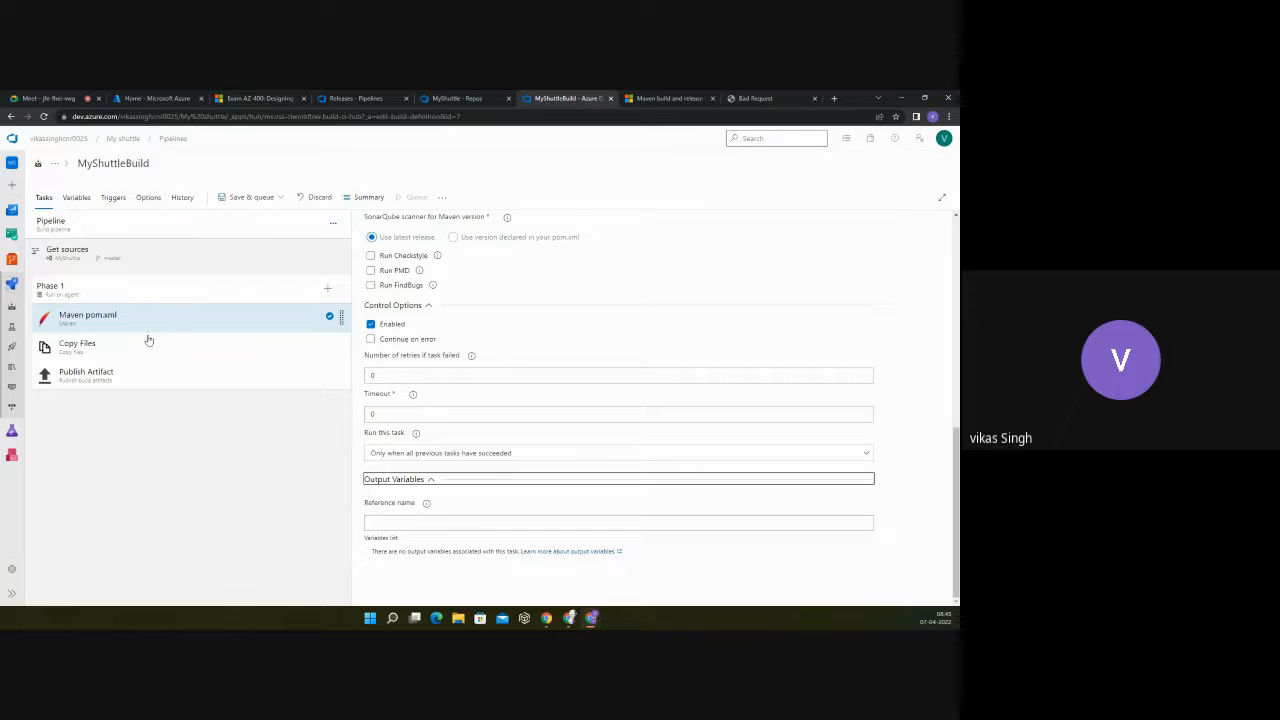
{"action": "left_click", "coordinate": [390, 521]}
{"action": "left_click", "coordinate": [390, 521]}
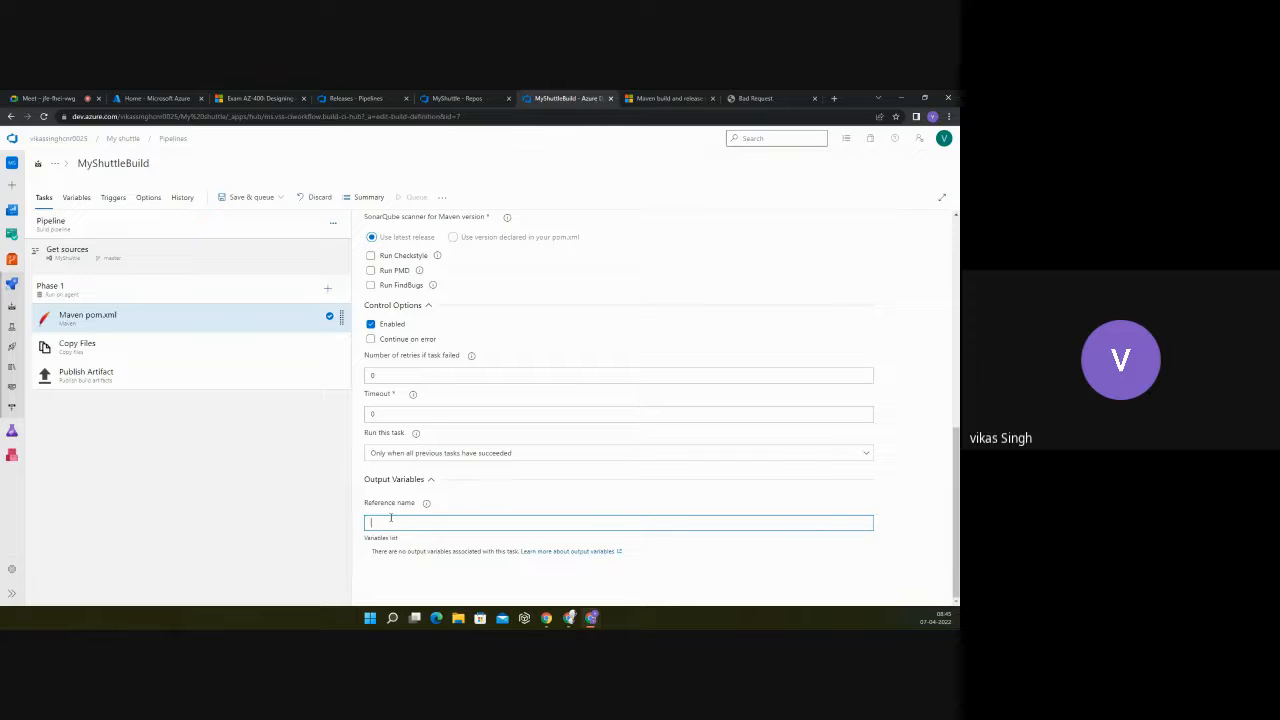
Step: Skim the linked GitHub documentation on output variables, and return to the beginning of the Maven task settings
{"action": "left_click", "coordinate": [586, 551]}
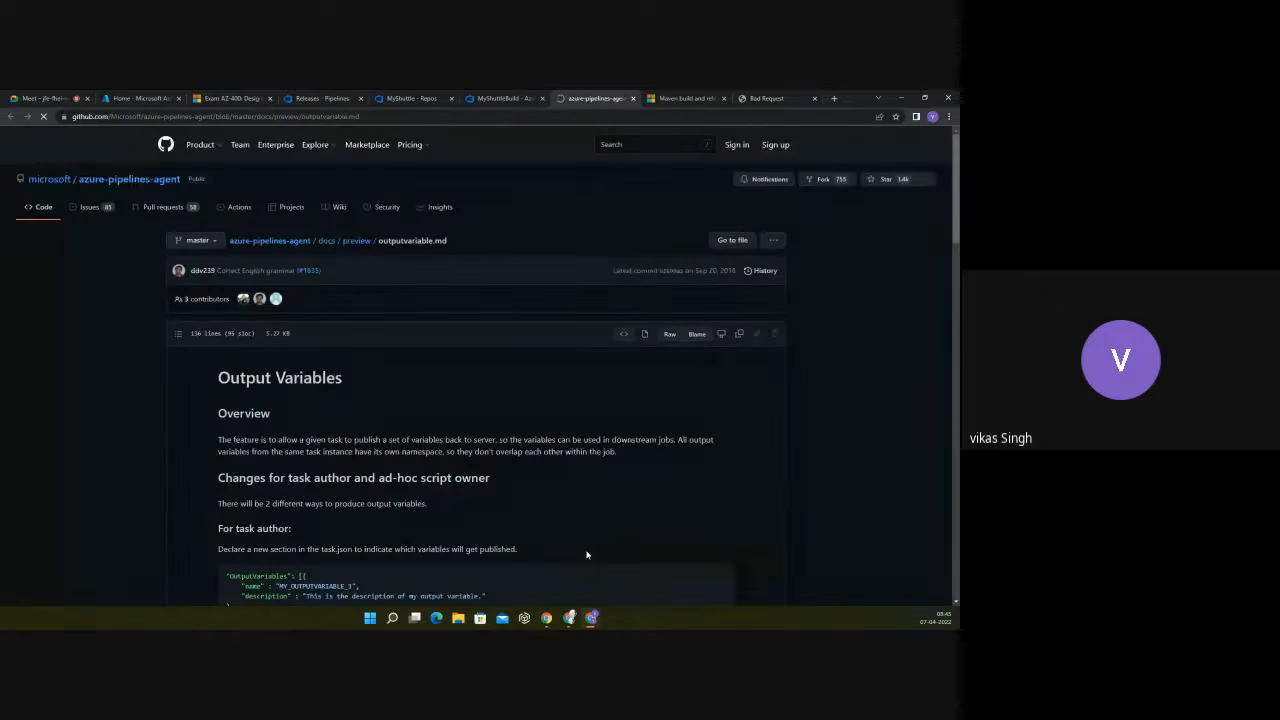
{"action": "scroll", "coordinate": [412, 420], "scroll_direction": "down", "scroll_amount": 1}
{"action": "scroll", "coordinate": [410, 419], "scroll_direction": "down", "scroll_amount": 3}
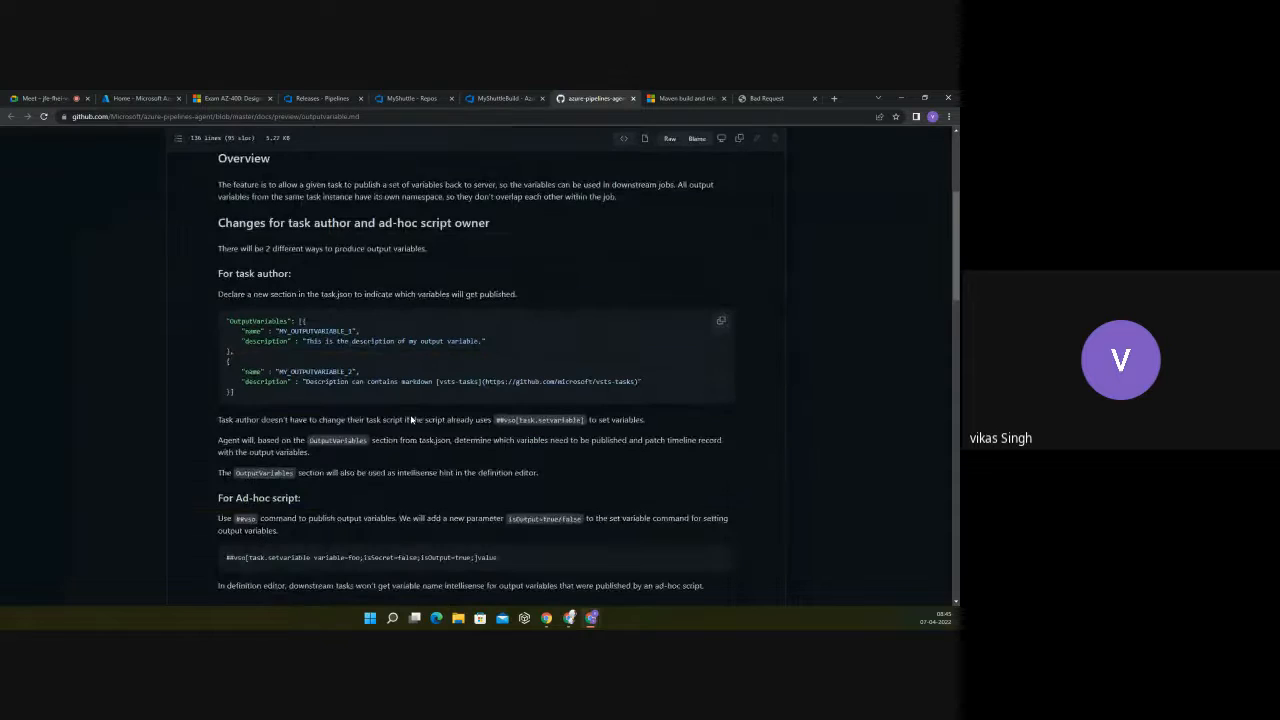
{"action": "left_click", "coordinate": [490, 98]}
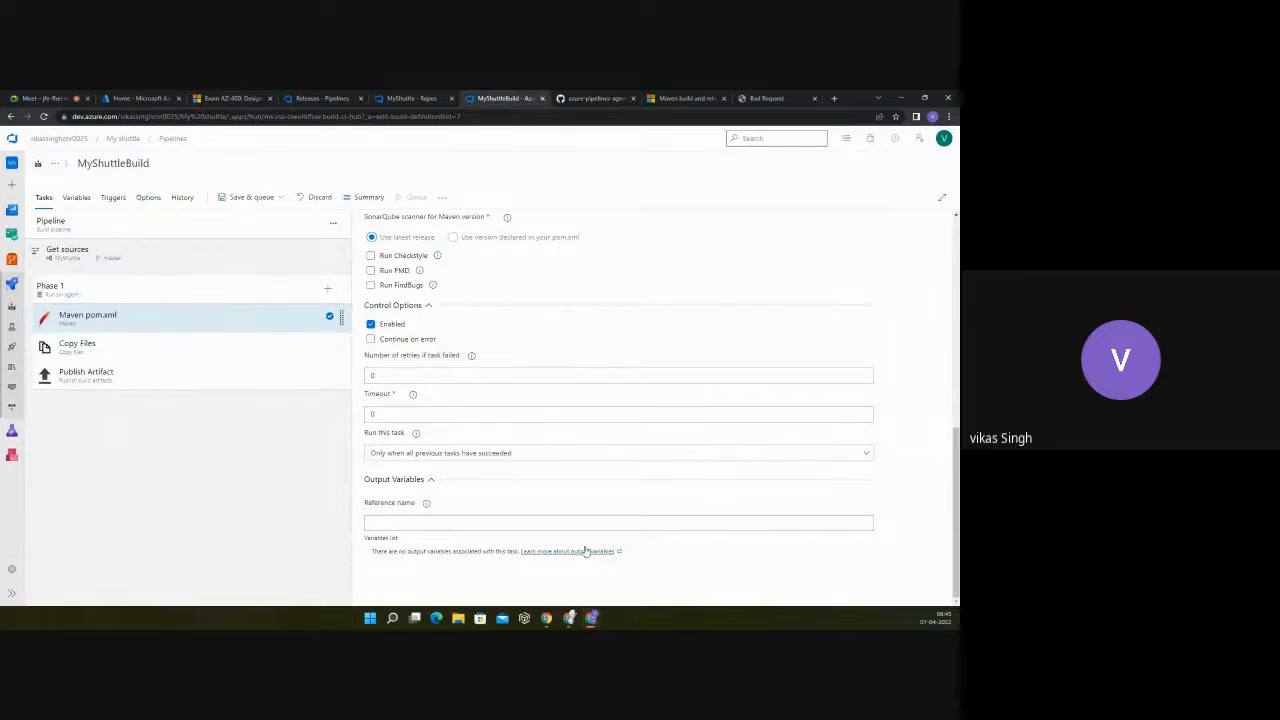
{"action": "scroll", "coordinate": [509, 500], "scroll_direction": "up", "scroll_amount": 4}
{"action": "scroll", "coordinate": [509, 500], "scroll_direction": "up", "scroll_amount": 2}
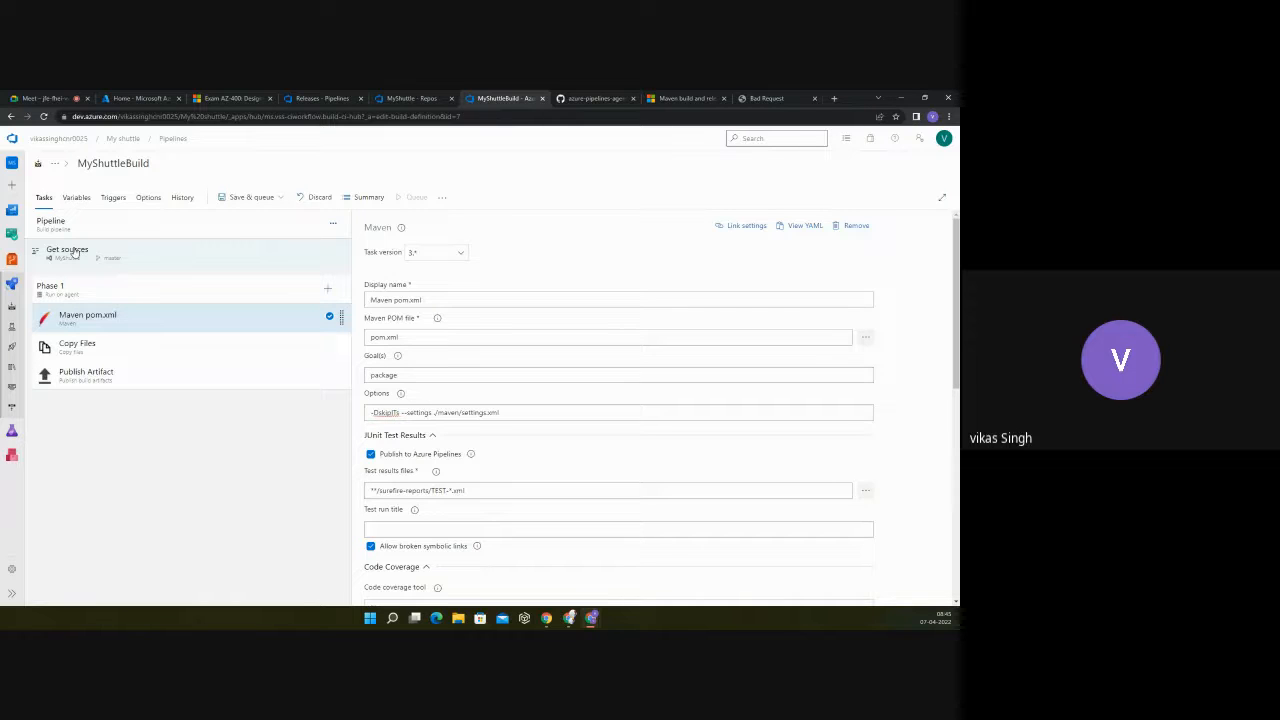
Step: Look through the learning paths in the collection on the Exam AZ-400 page of Microsoft Learn
{"action": "left_click", "coordinate": [226, 99]}
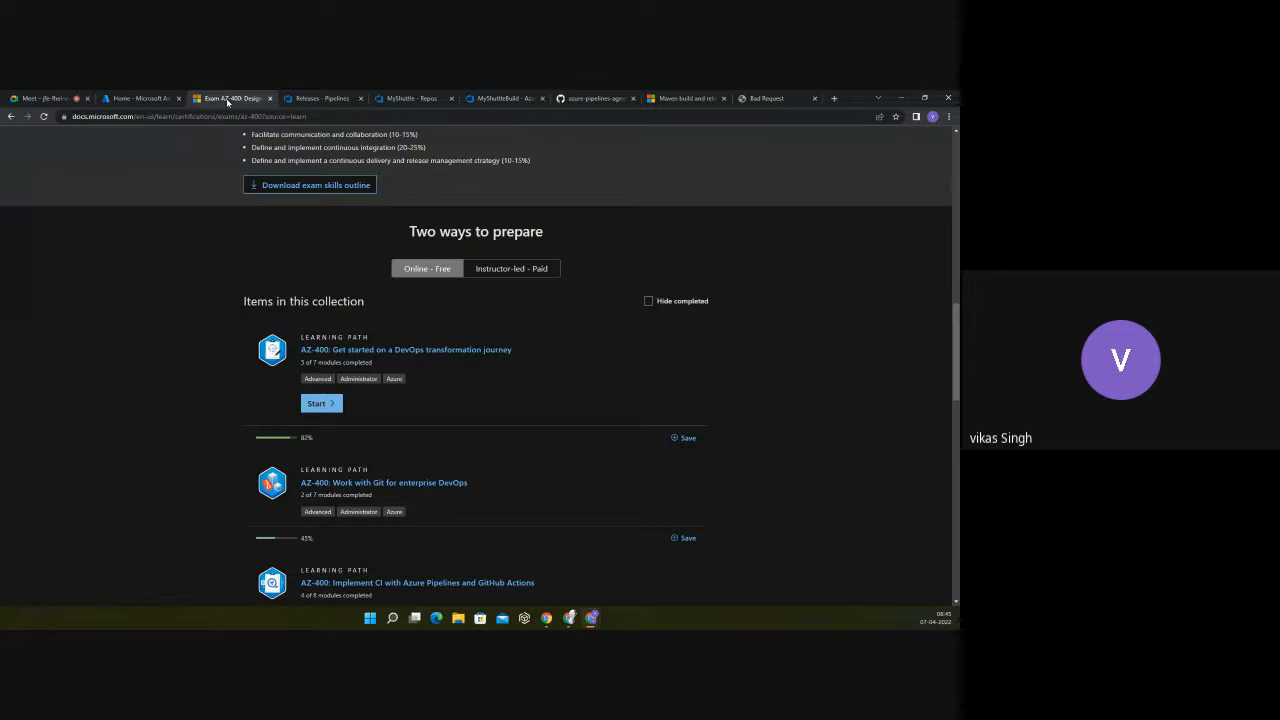
{"action": "scroll", "coordinate": [206, 266], "scroll_direction": "down", "scroll_amount": 6}
{"action": "scroll", "coordinate": [206, 266], "scroll_direction": "down", "scroll_amount": 4}
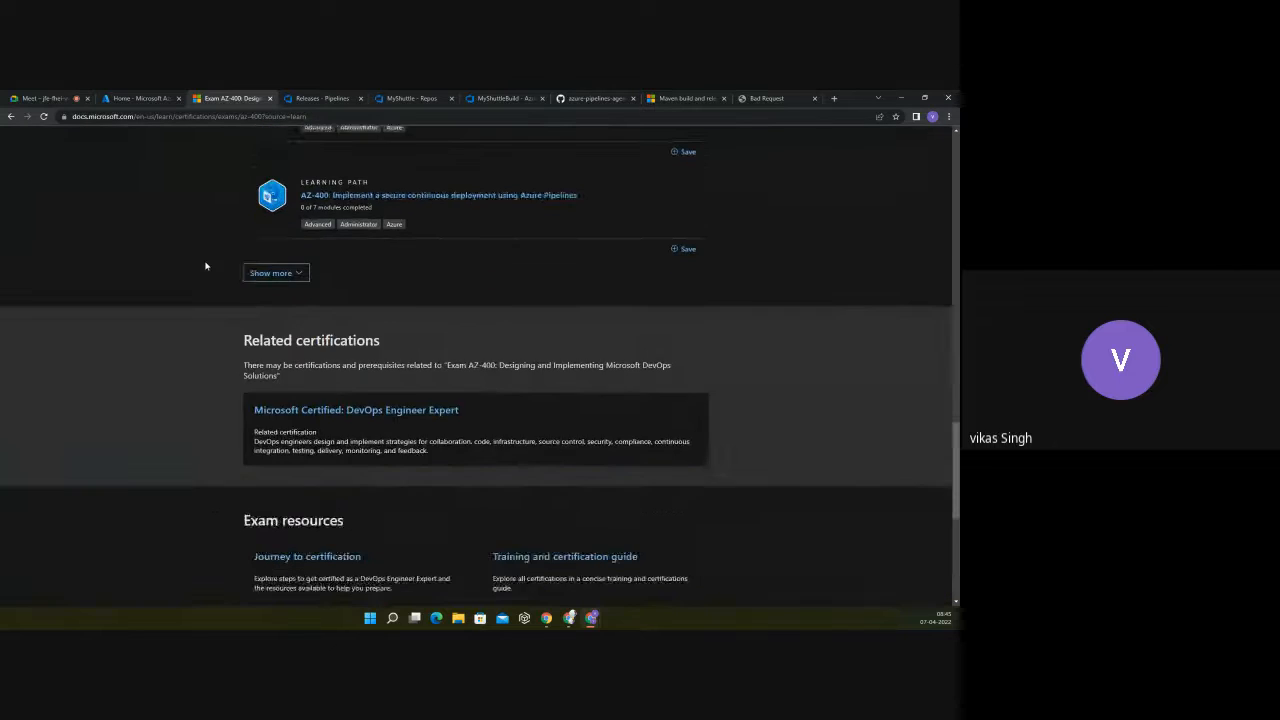
{"action": "scroll", "coordinate": [206, 266], "scroll_direction": "up", "scroll_amount": 3}
{"action": "scroll", "coordinate": [206, 266], "scroll_direction": "up", "scroll_amount": 2}
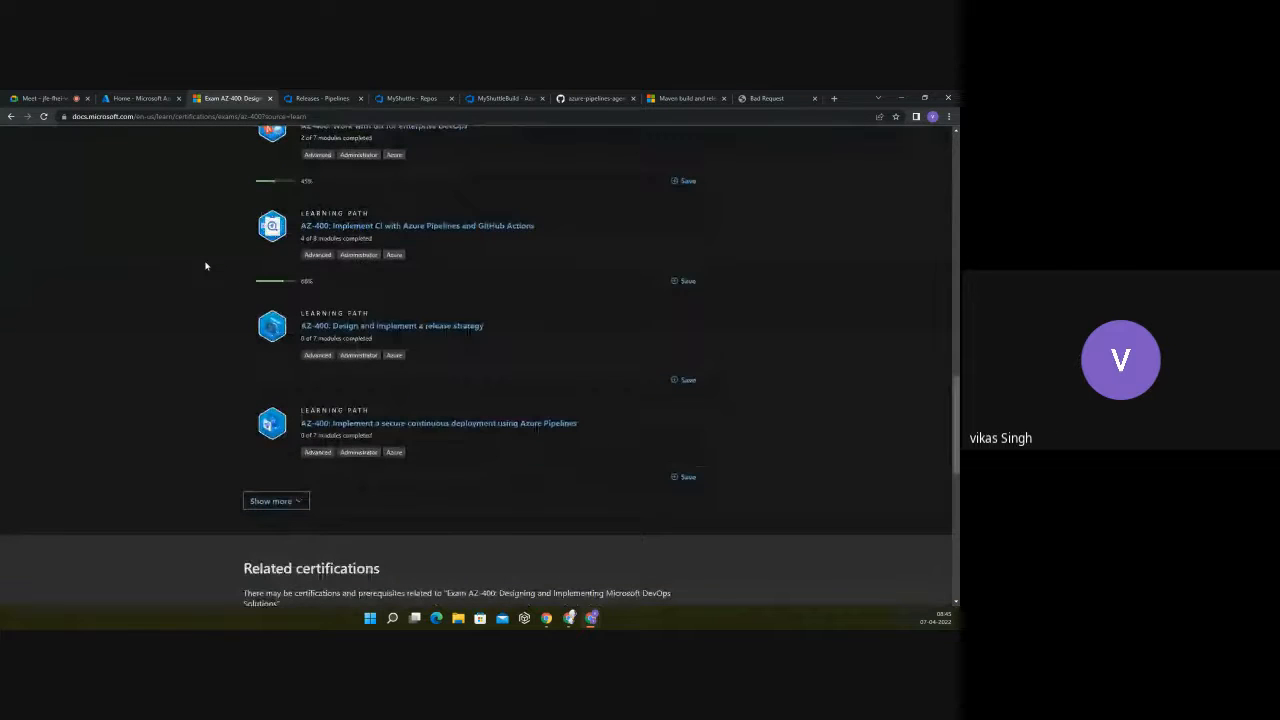
{"action": "scroll", "coordinate": [206, 266], "scroll_direction": "up", "scroll_amount": 6}
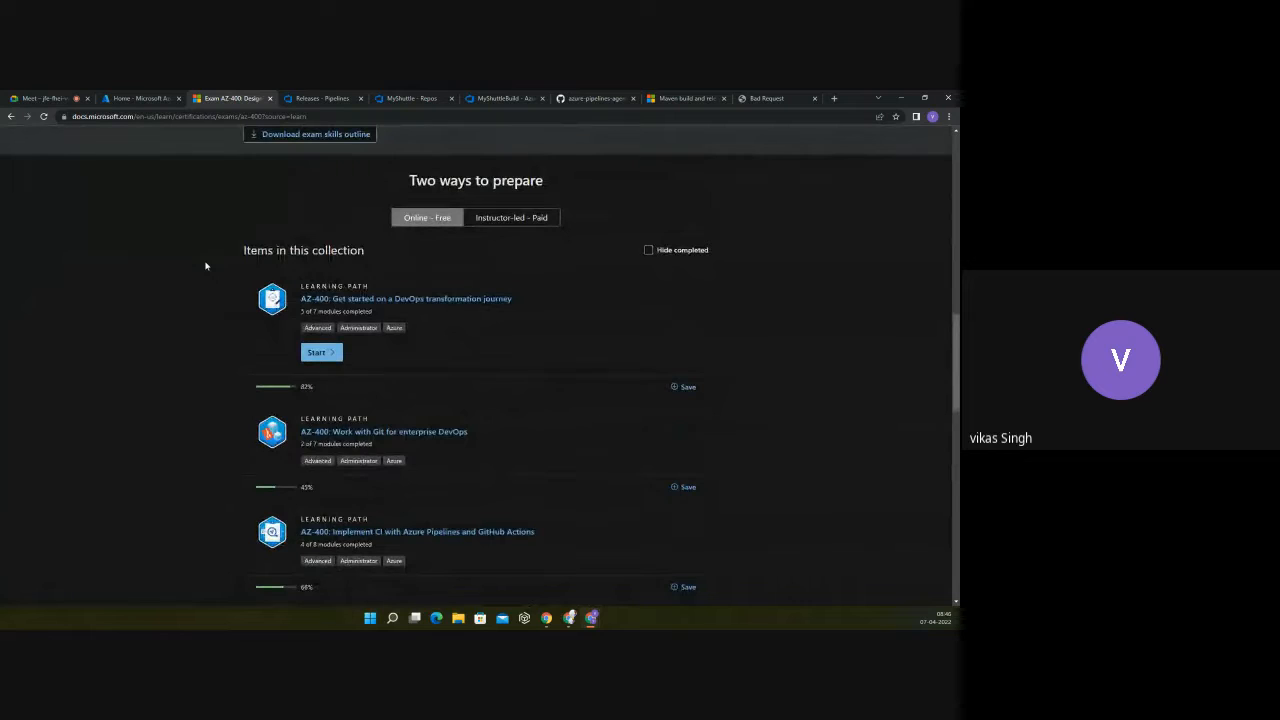
{"action": "scroll", "coordinate": [206, 266], "scroll_direction": "down", "scroll_amount": 5}
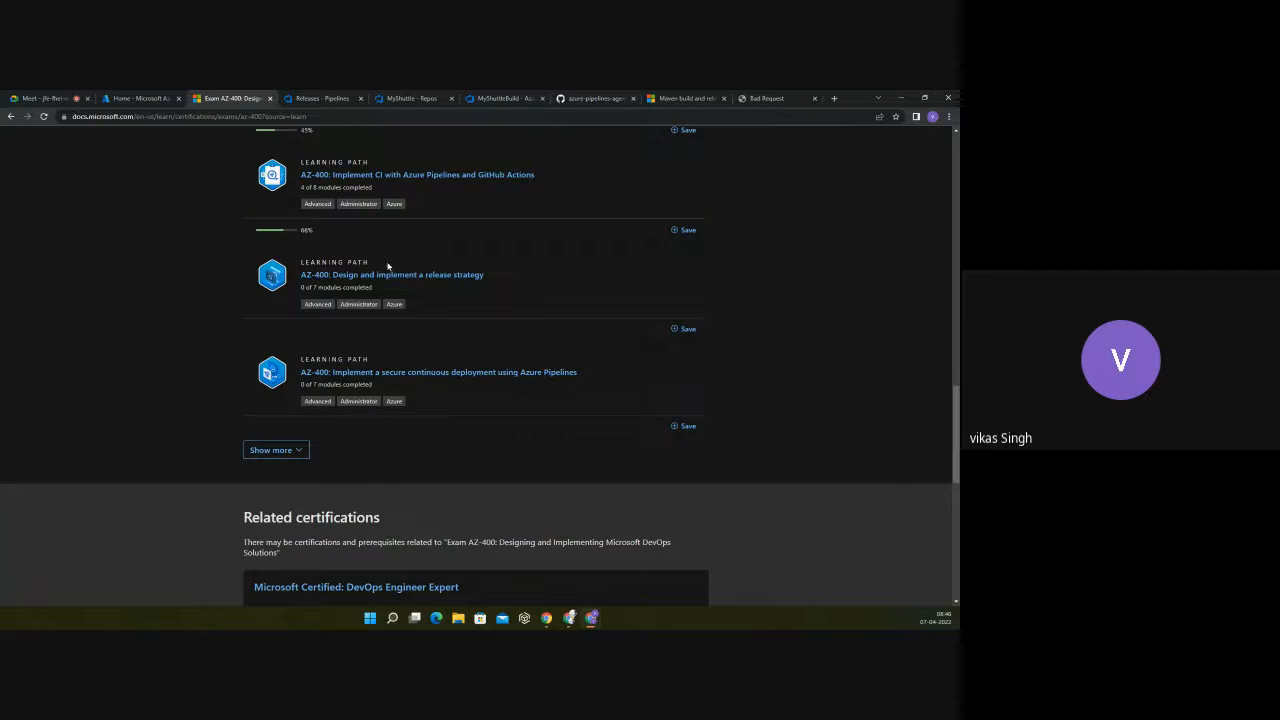
{"action": "scroll", "coordinate": [387, 255], "scroll_direction": "up", "scroll_amount": 5}
{"action": "scroll", "coordinate": [387, 255], "scroll_direction": "down", "scroll_amount": 4}
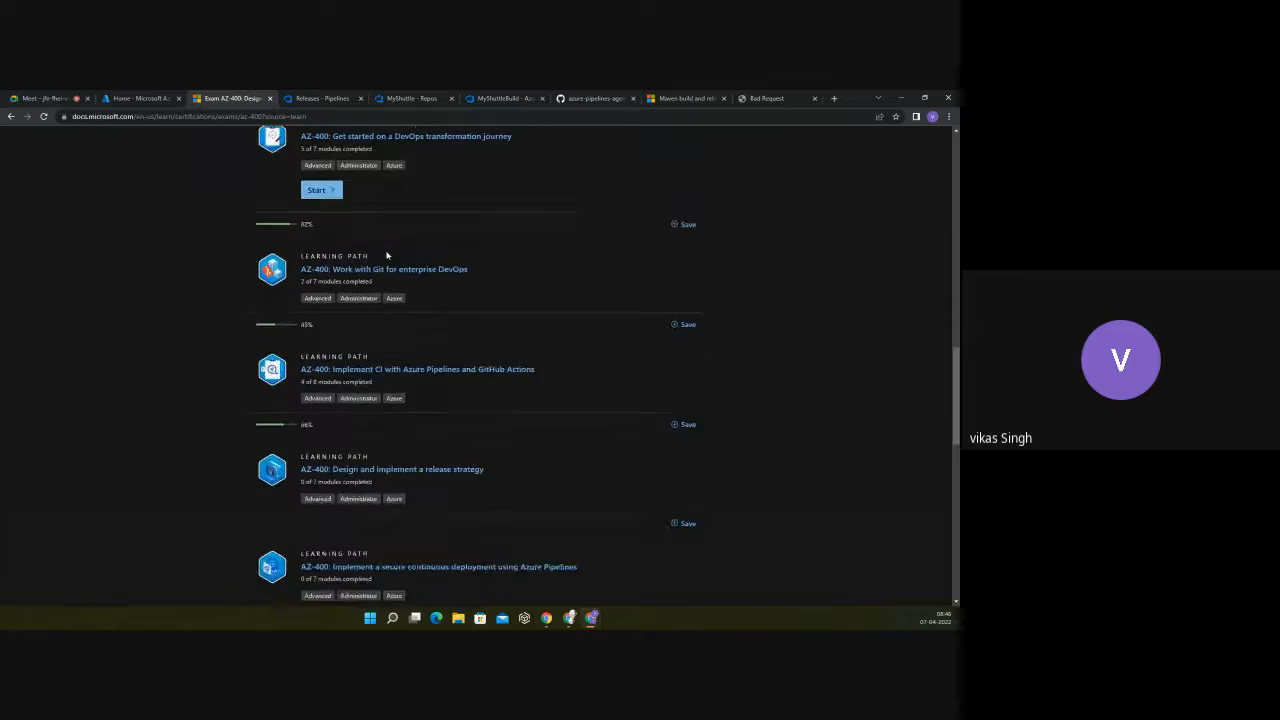
Step: Expand the AZ-400 collection to its full list of learning paths and review the additional ones
{"action": "left_click", "coordinate": [302, 501]}
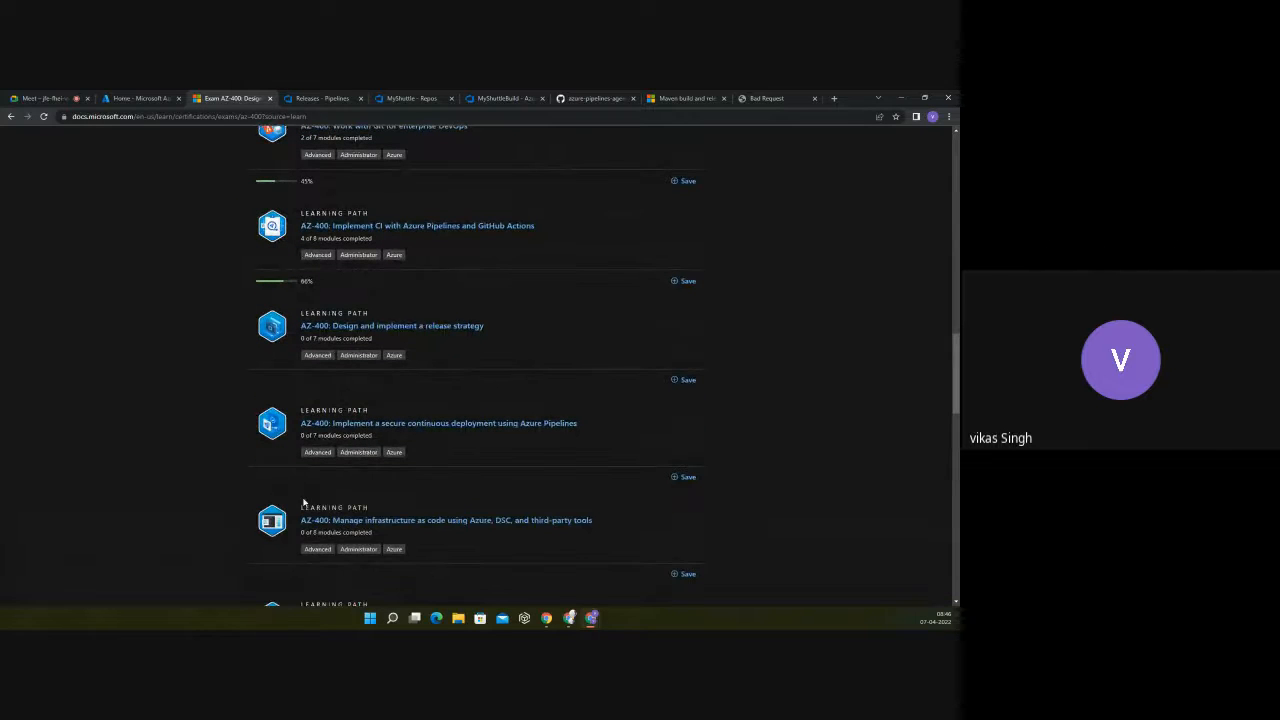
{"action": "scroll", "coordinate": [480, 423], "scroll_direction": "down", "scroll_amount": 2}
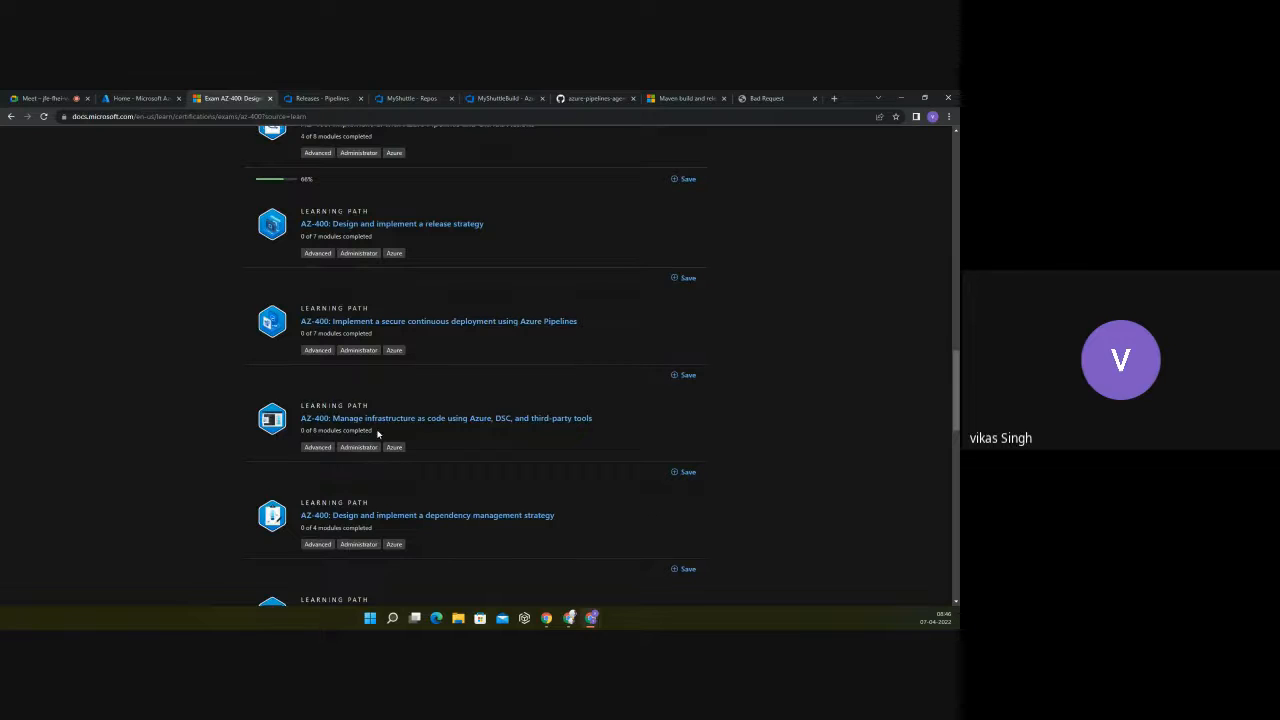
{"action": "scroll", "coordinate": [443, 431], "scroll_direction": "down", "scroll_amount": 2}
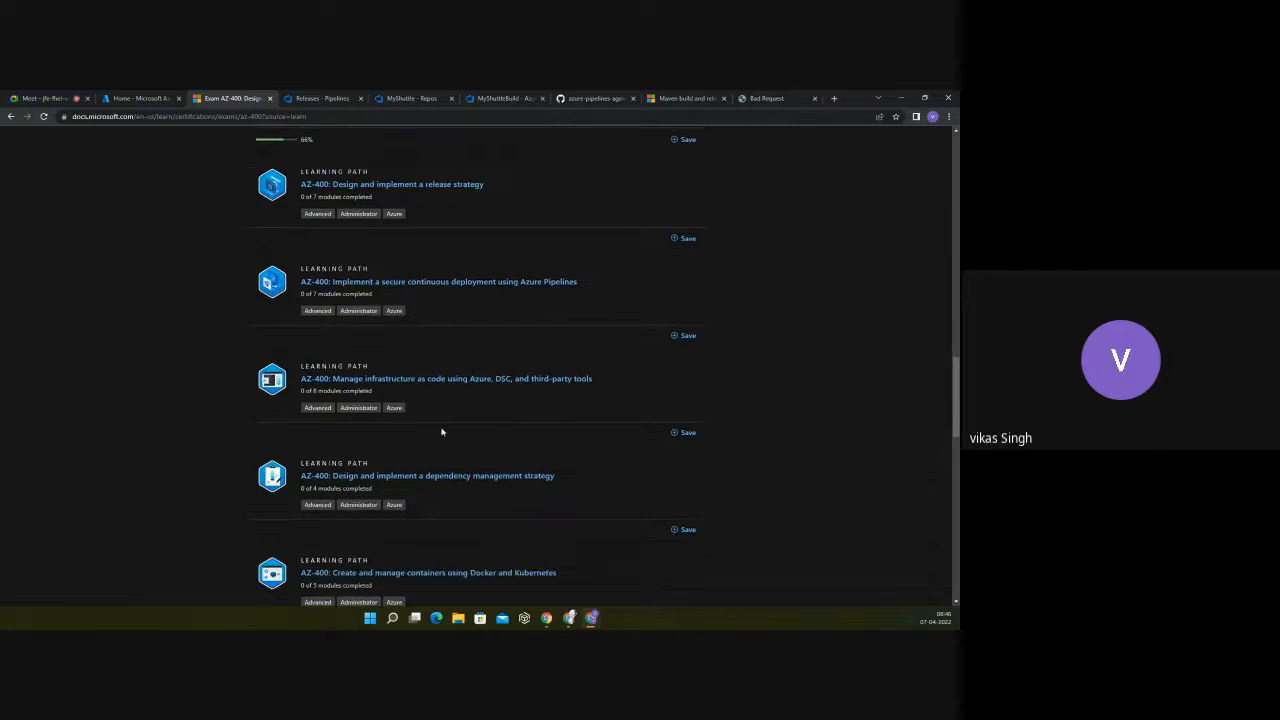
{"action": "scroll", "coordinate": [441, 431], "scroll_direction": "down", "scroll_amount": 1}
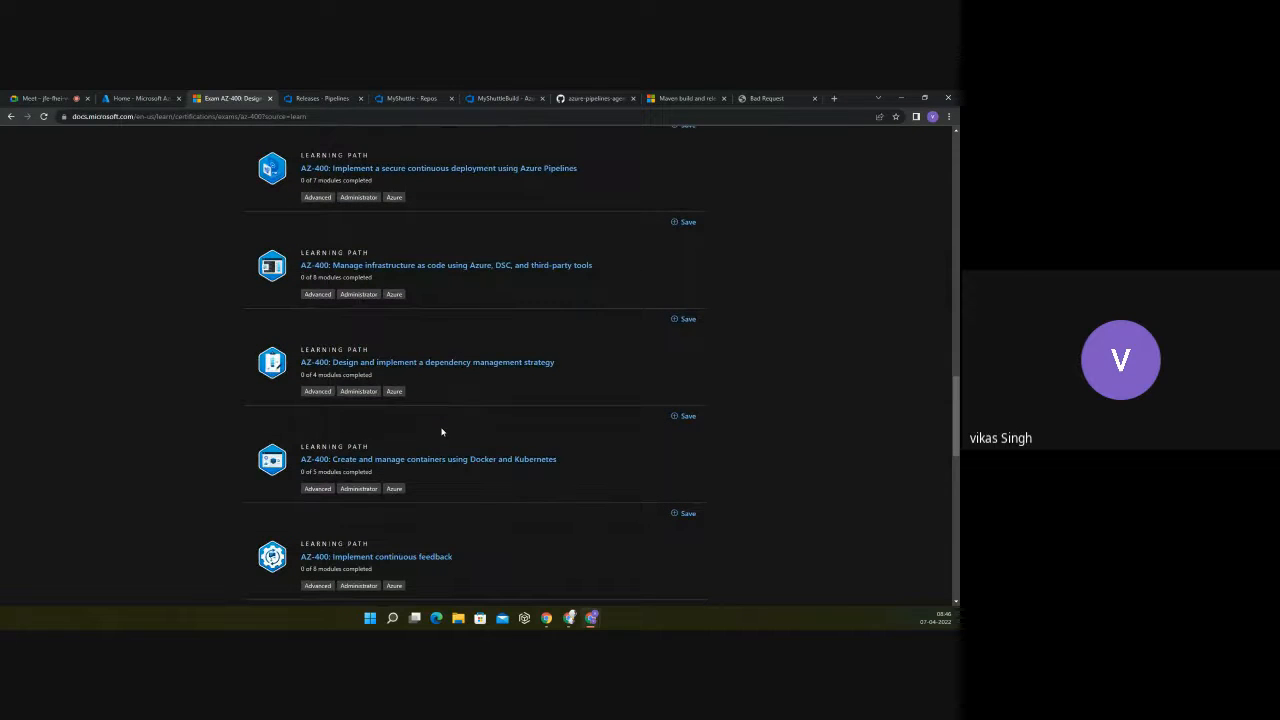
{"action": "scroll", "coordinate": [441, 431], "scroll_direction": "down", "scroll_amount": 2}
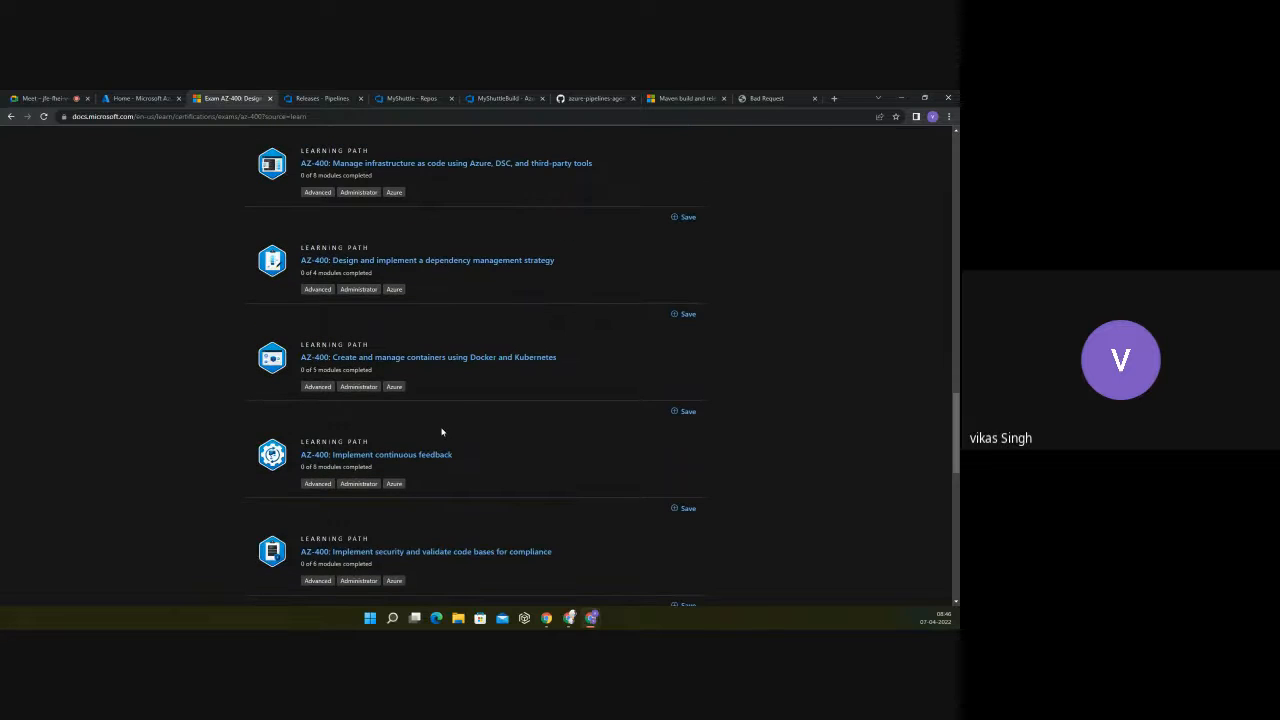
{"action": "scroll", "coordinate": [441, 431], "scroll_direction": "down", "scroll_amount": 2}
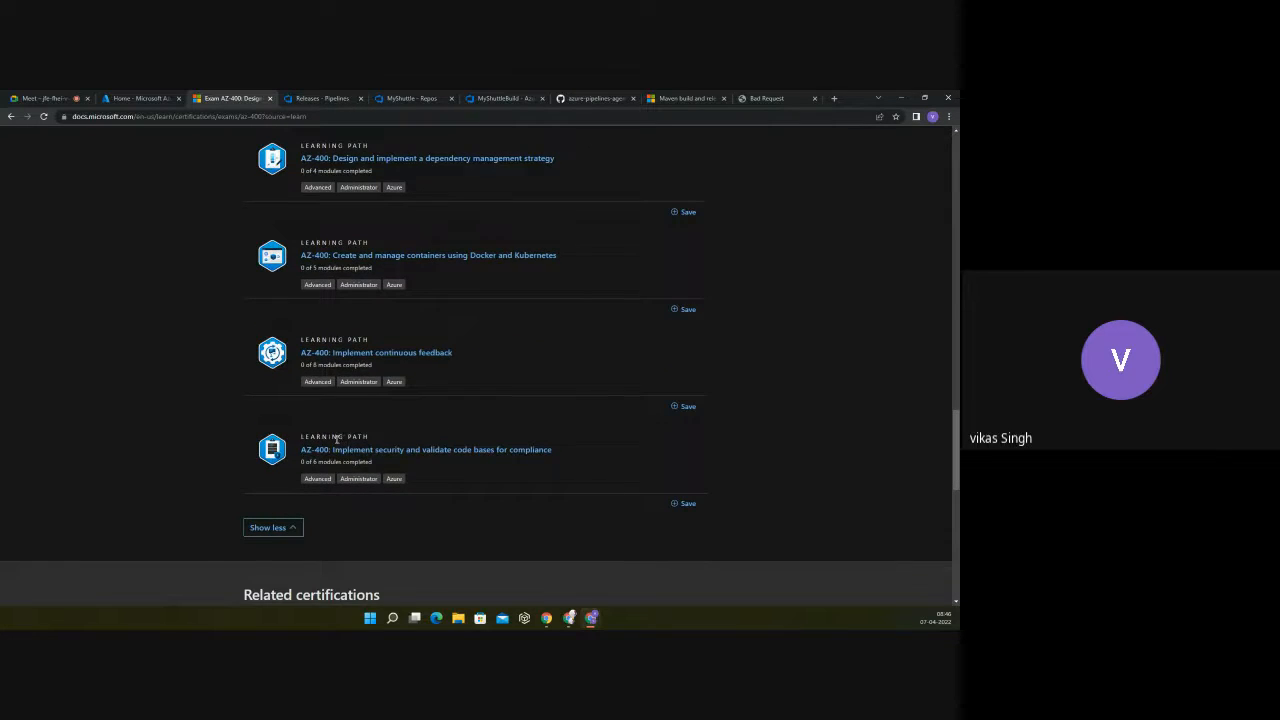
{"action": "scroll", "coordinate": [340, 438], "scroll_direction": "up", "scroll_amount": 3}
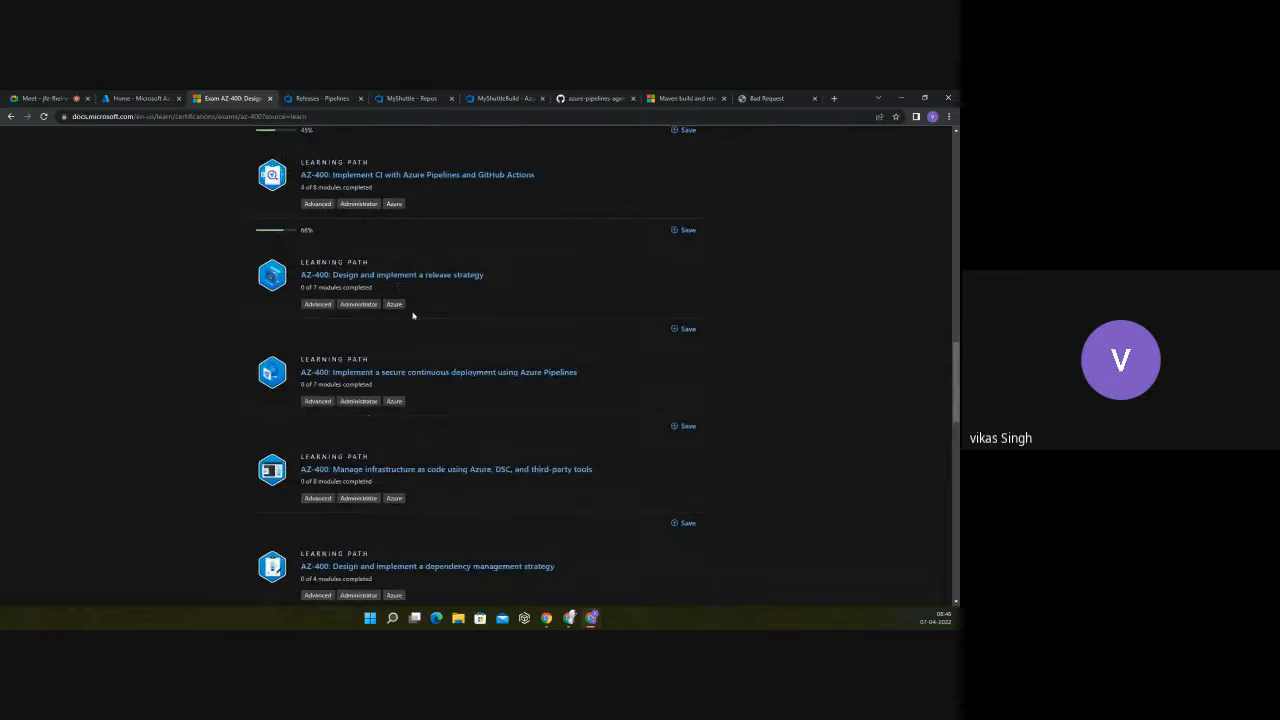
Step: Open the AZ-400: Design and implement a release strategy learning path and find the Introduction to continuous delivery module
{"action": "left_click", "coordinate": [378, 276]}
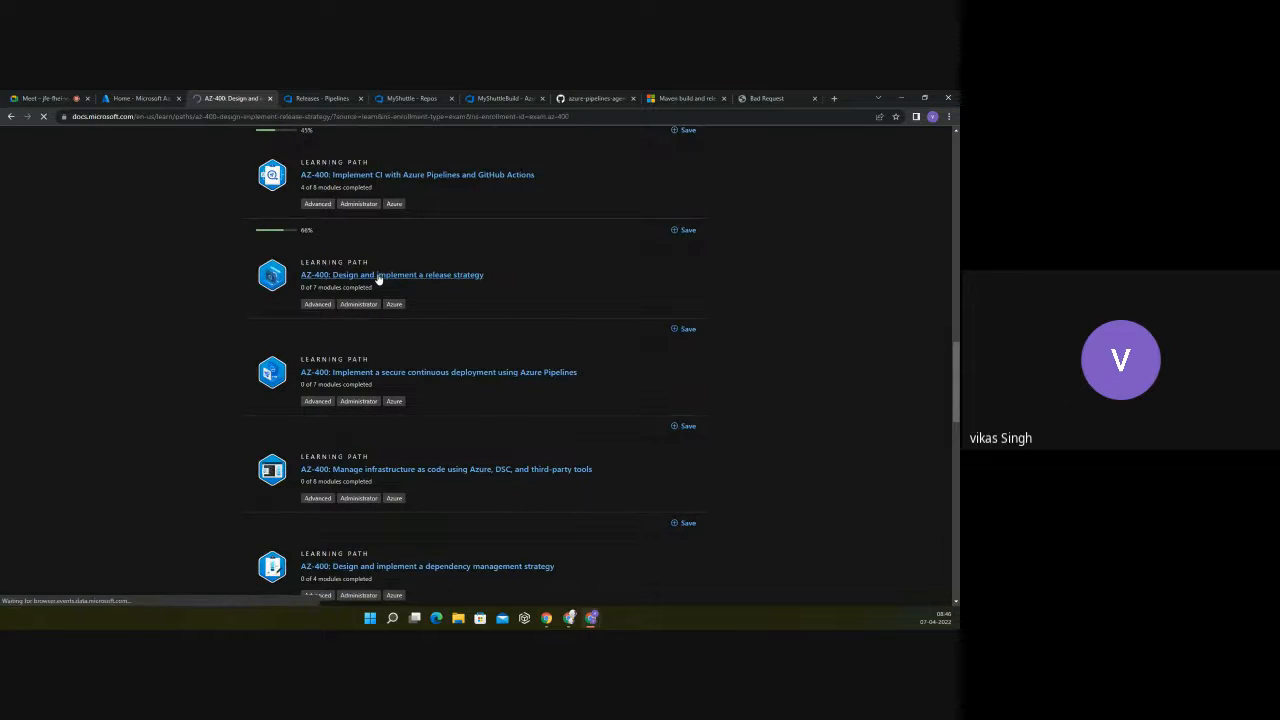
{"action": "scroll", "coordinate": [521, 420], "scroll_direction": "down", "scroll_amount": 4}
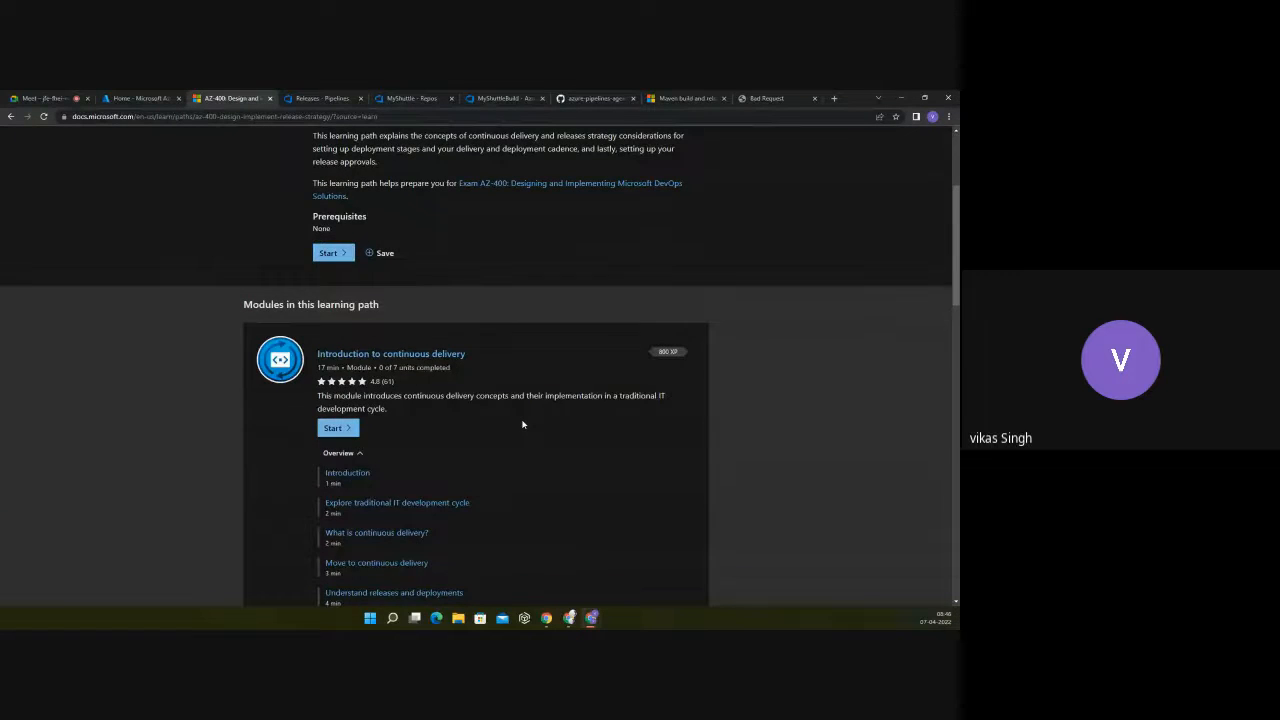
{"action": "scroll", "coordinate": [522, 424], "scroll_direction": "down", "scroll_amount": 3}
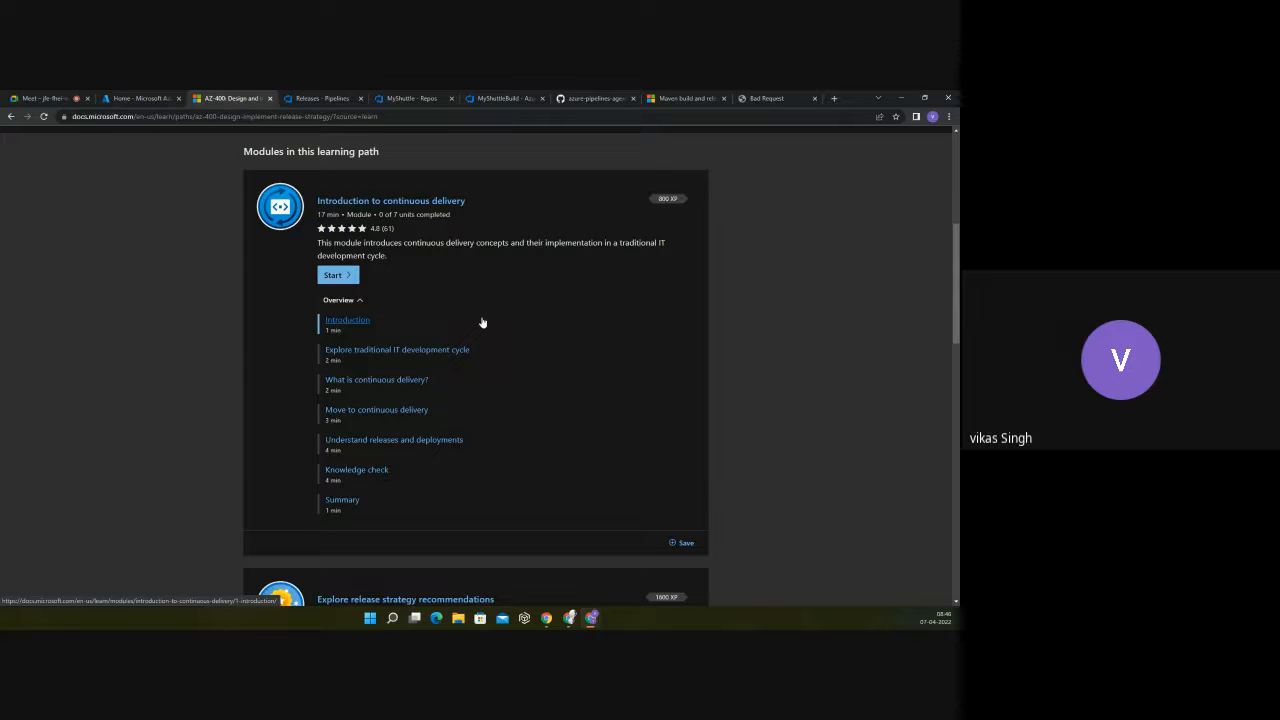
Step: Go through the module's Introduction unit and continue to the unit Explore traditional IT development cycle
{"action": "left_click", "coordinate": [352, 322]}
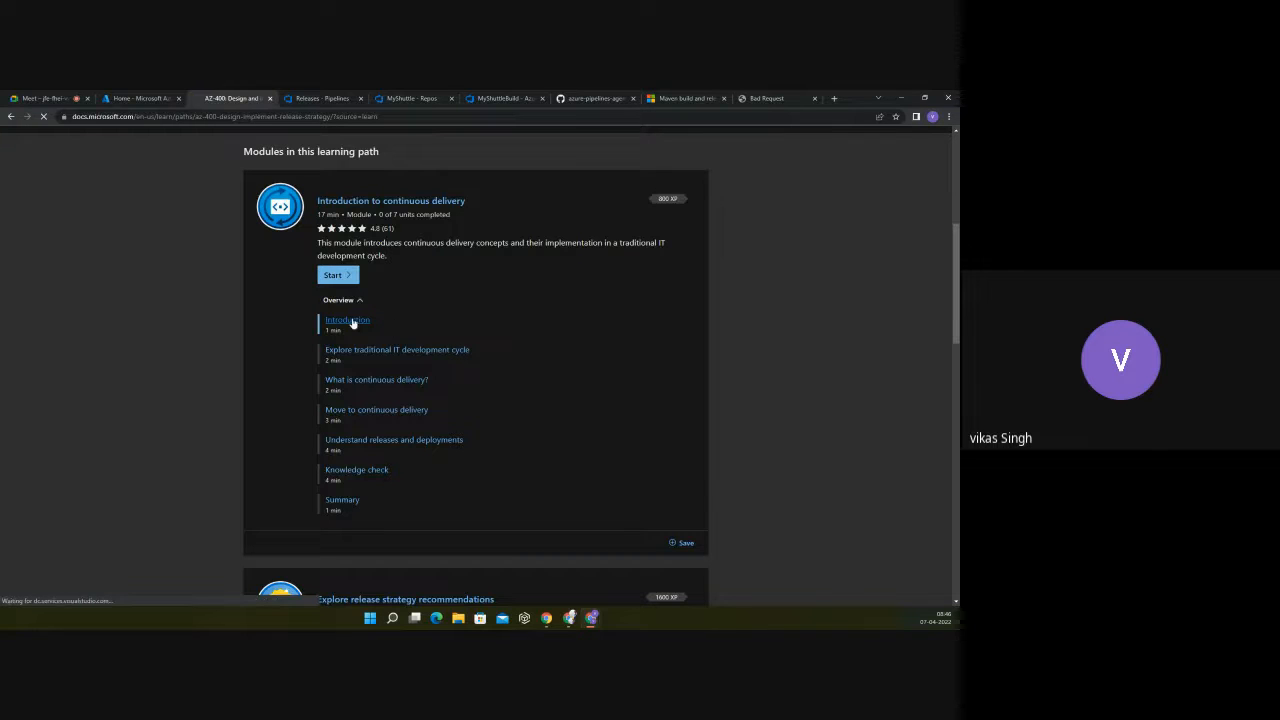
{"action": "scroll", "coordinate": [507, 365], "scroll_direction": "down", "scroll_amount": 1}
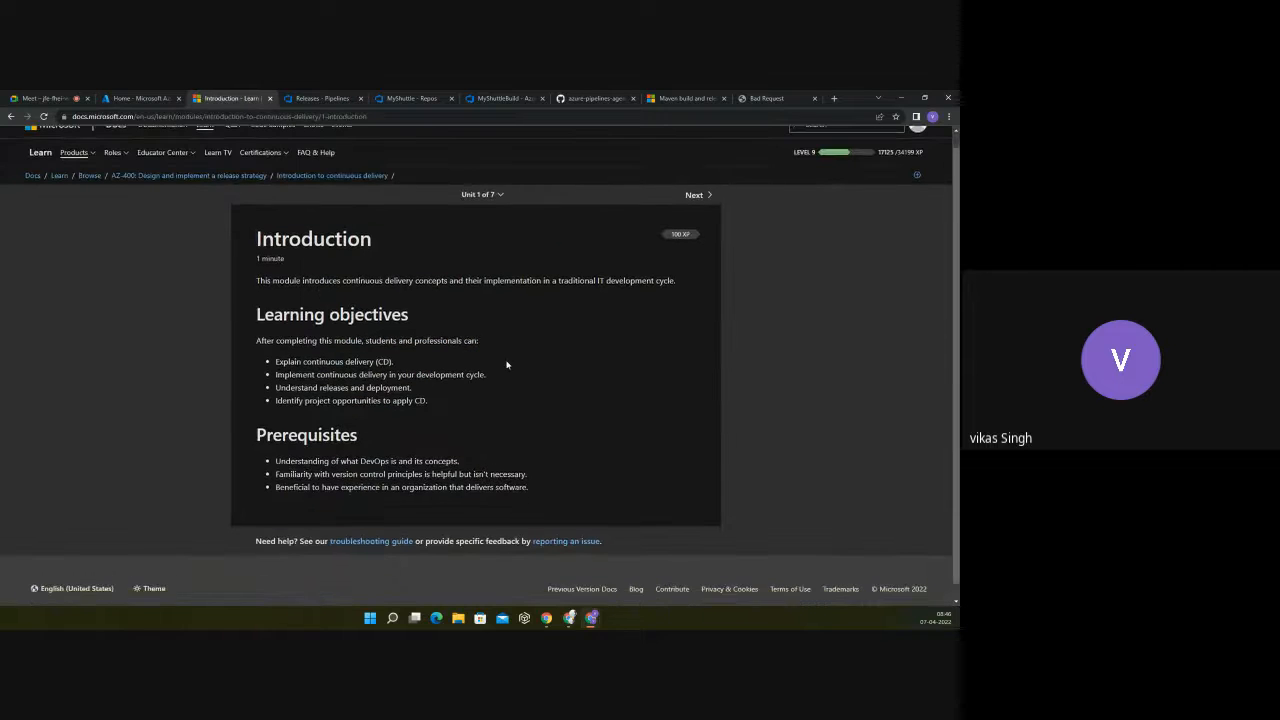
{"action": "scroll", "coordinate": [507, 365], "scroll_direction": "down", "scroll_amount": 1}
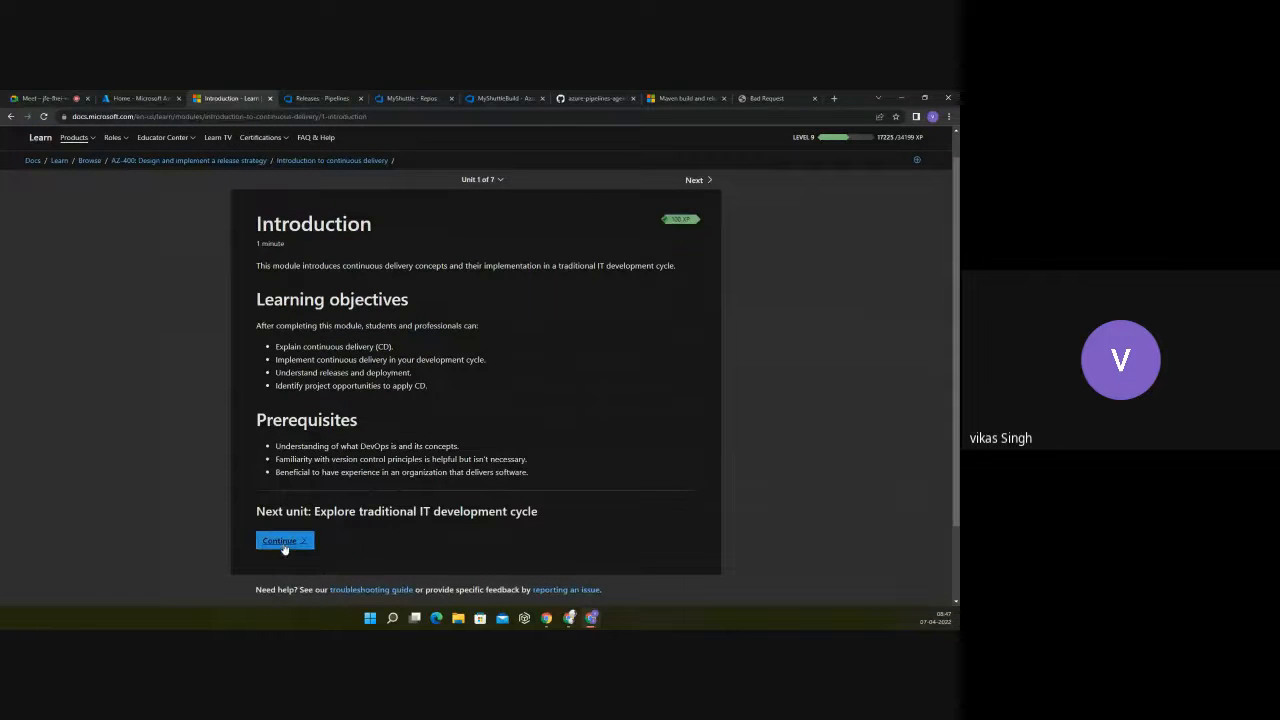
{"action": "left_click", "coordinate": [284, 542]}
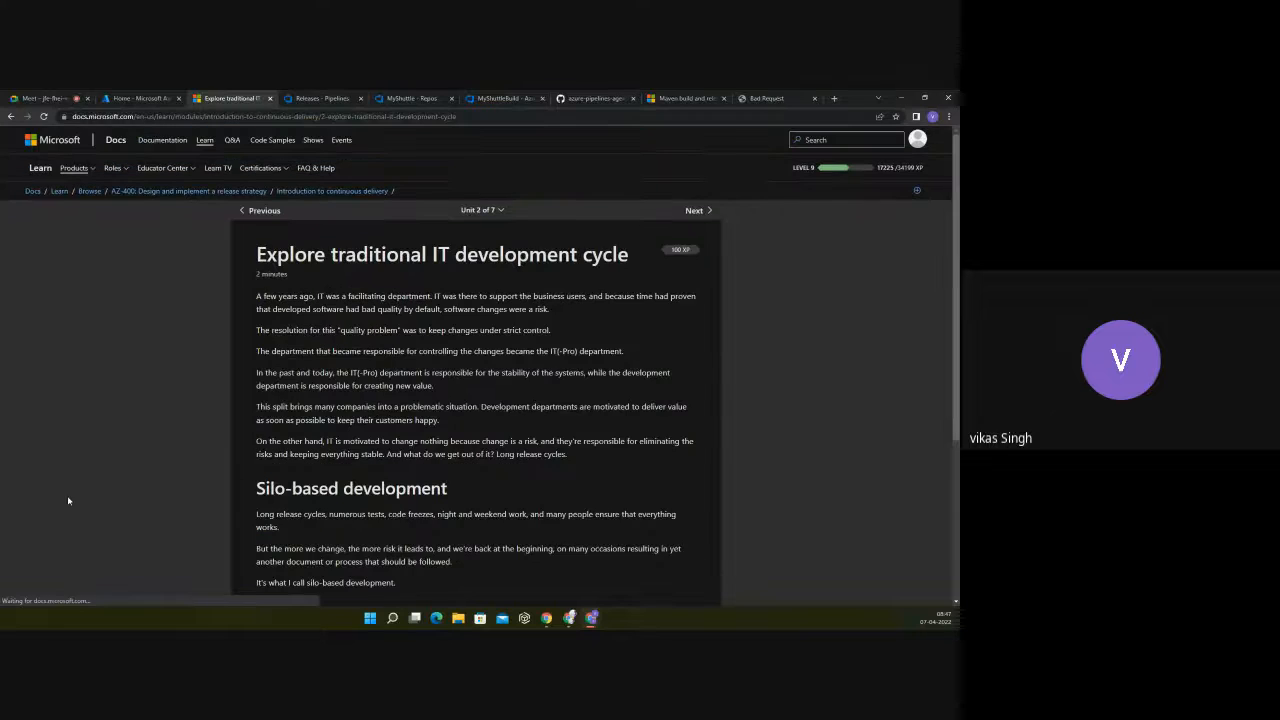
Step: Close the browser pages for the Maven build documentation, the Bad Request error and the azure-pipelines-agent output variables
{"action": "left_click", "coordinate": [46, 98]}
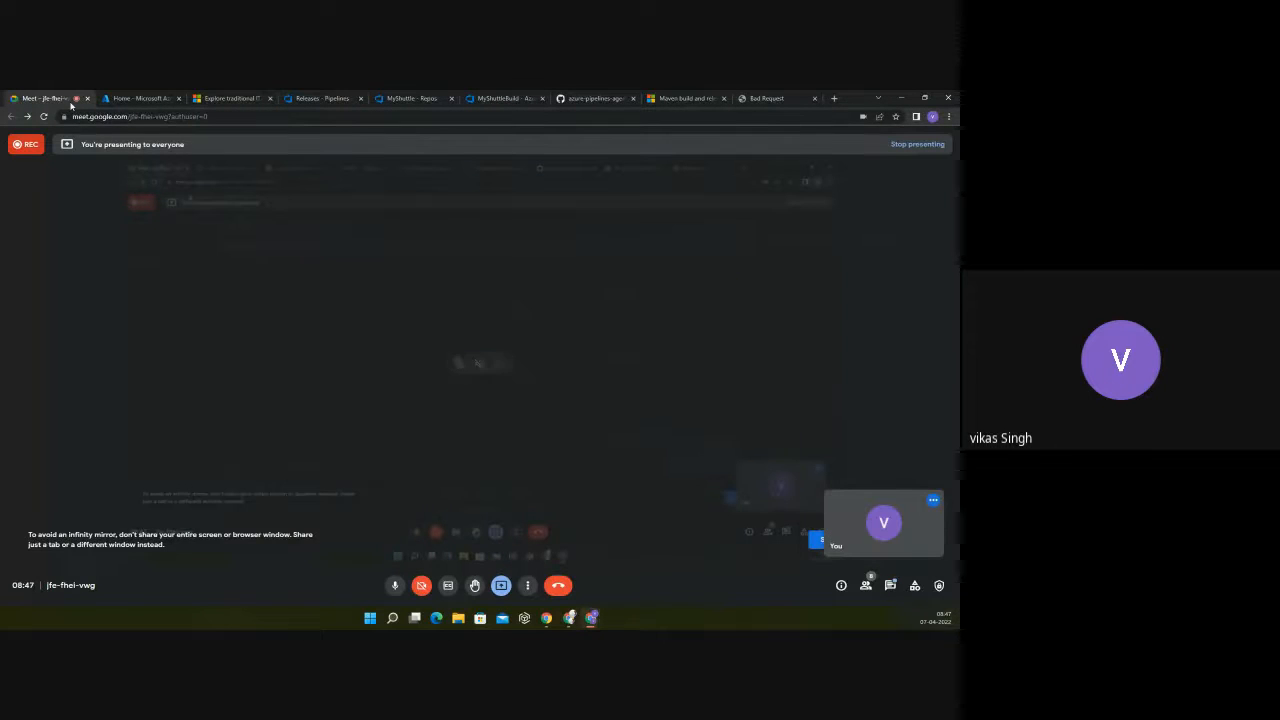
{"action": "left_click", "coordinate": [130, 96]}
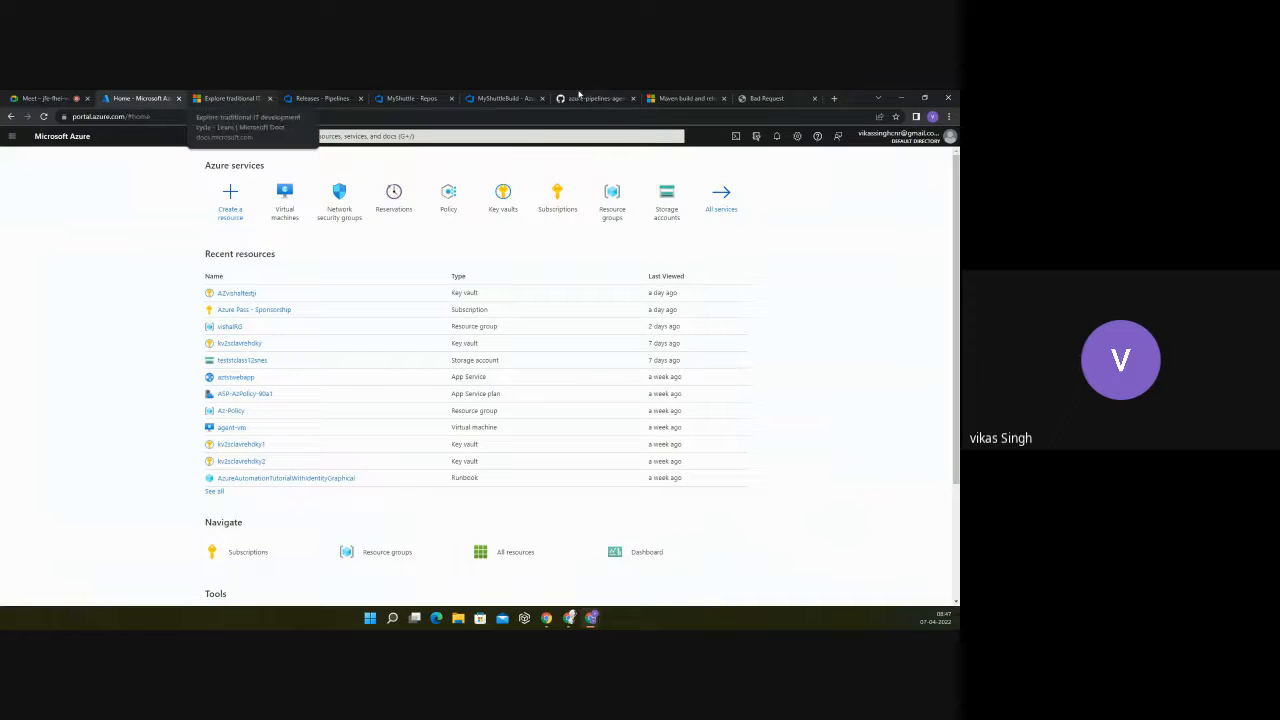
{"action": "left_click", "coordinate": [685, 98]}
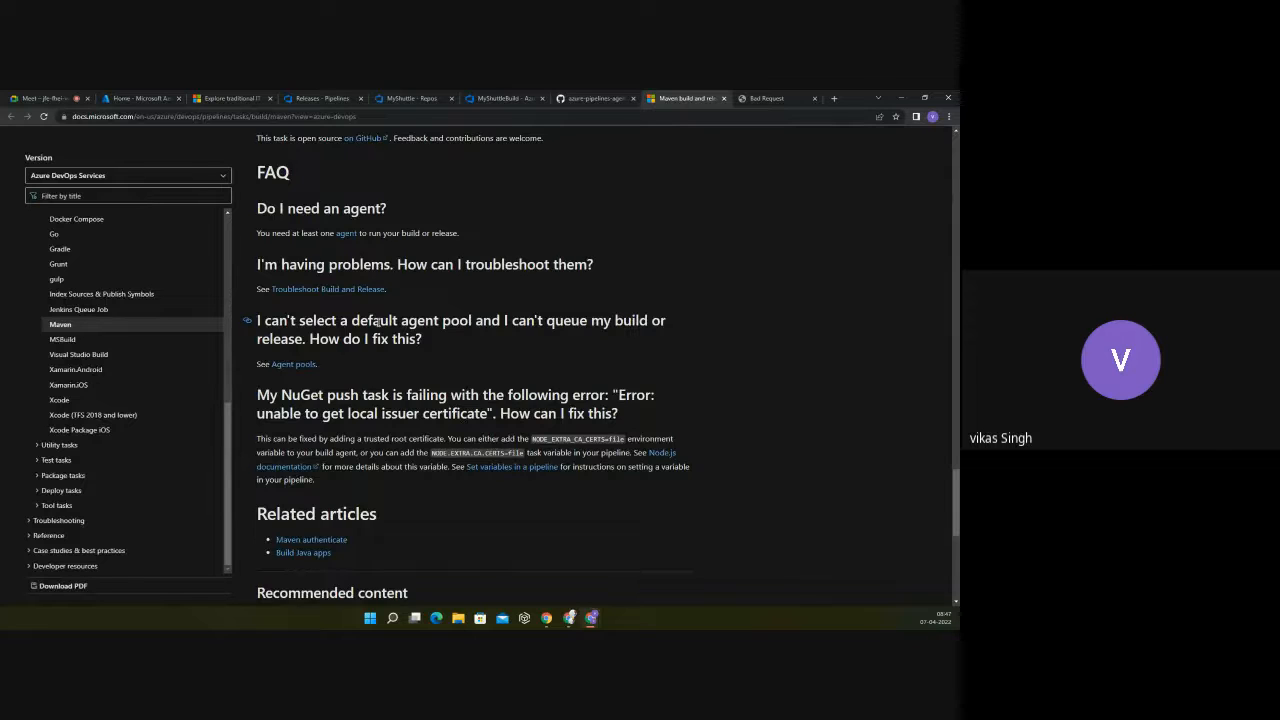
{"action": "left_click", "coordinate": [725, 98]}
{"action": "left_click", "coordinate": [731, 99]}
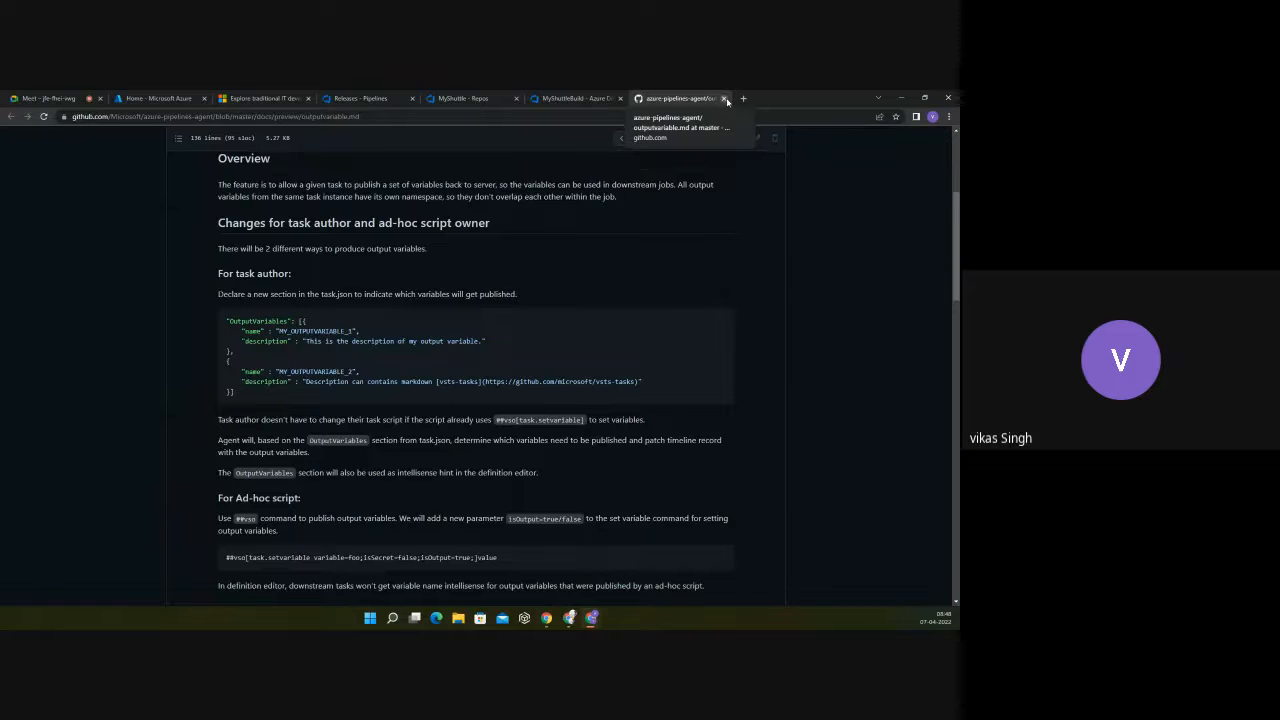
{"action": "scroll", "coordinate": [594, 266], "scroll_direction": "up", "scroll_amount": 3}
{"action": "scroll", "coordinate": [594, 268], "scroll_direction": "down", "scroll_amount": 2}
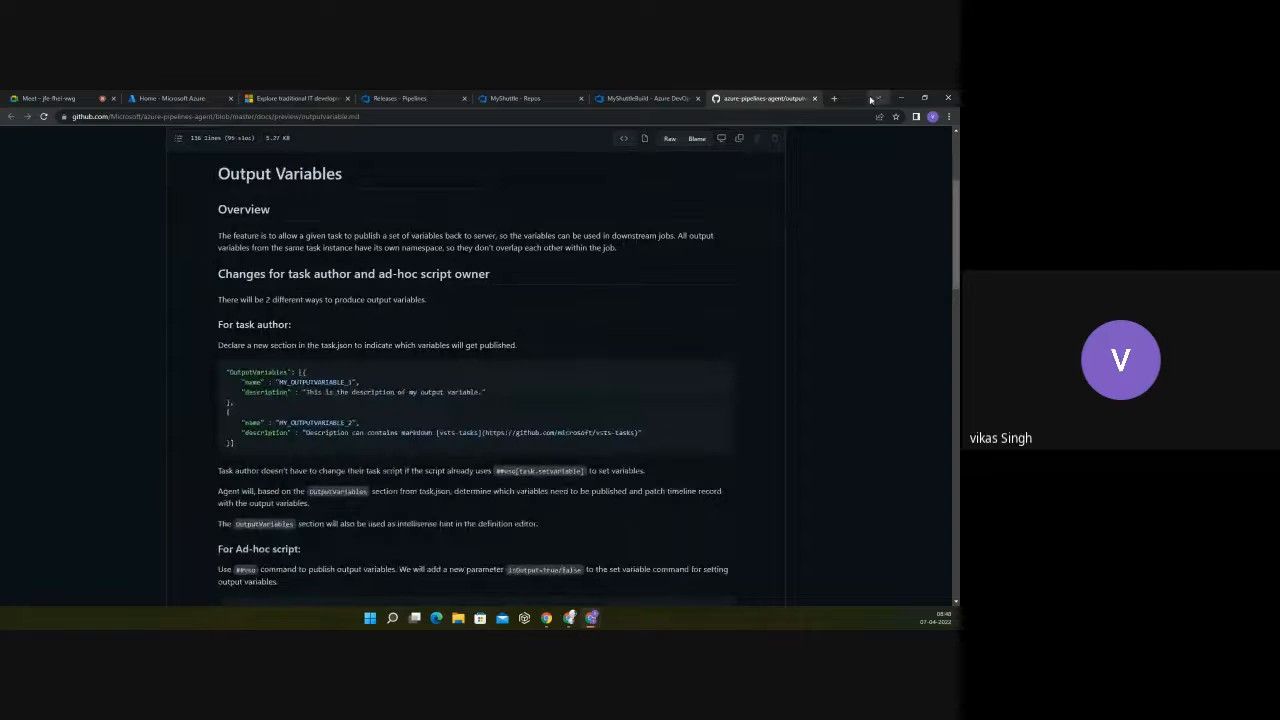
{"action": "left_click", "coordinate": [815, 98]}
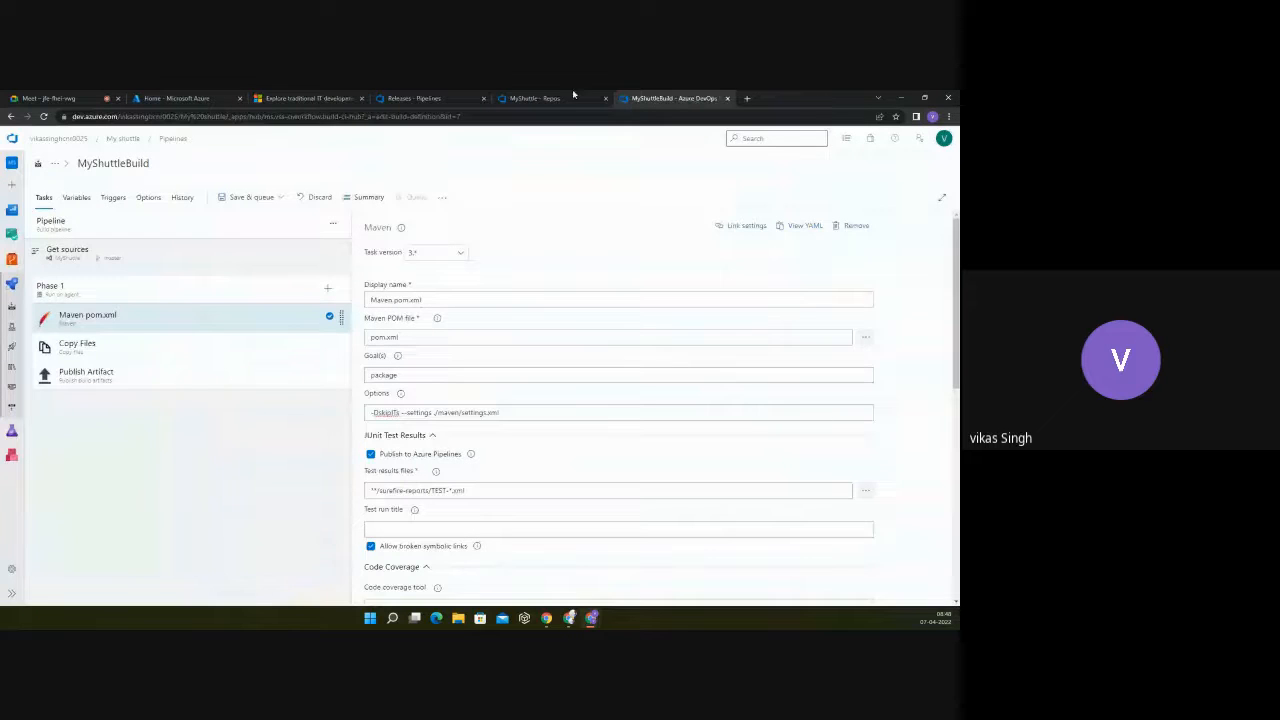
Step: Return to the Explore traditional IT development cycle unit and read through its Silo-based development section
{"action": "left_click", "coordinate": [331, 98]}
{"action": "scroll", "coordinate": [400, 276], "scroll_direction": "down", "scroll_amount": 3}
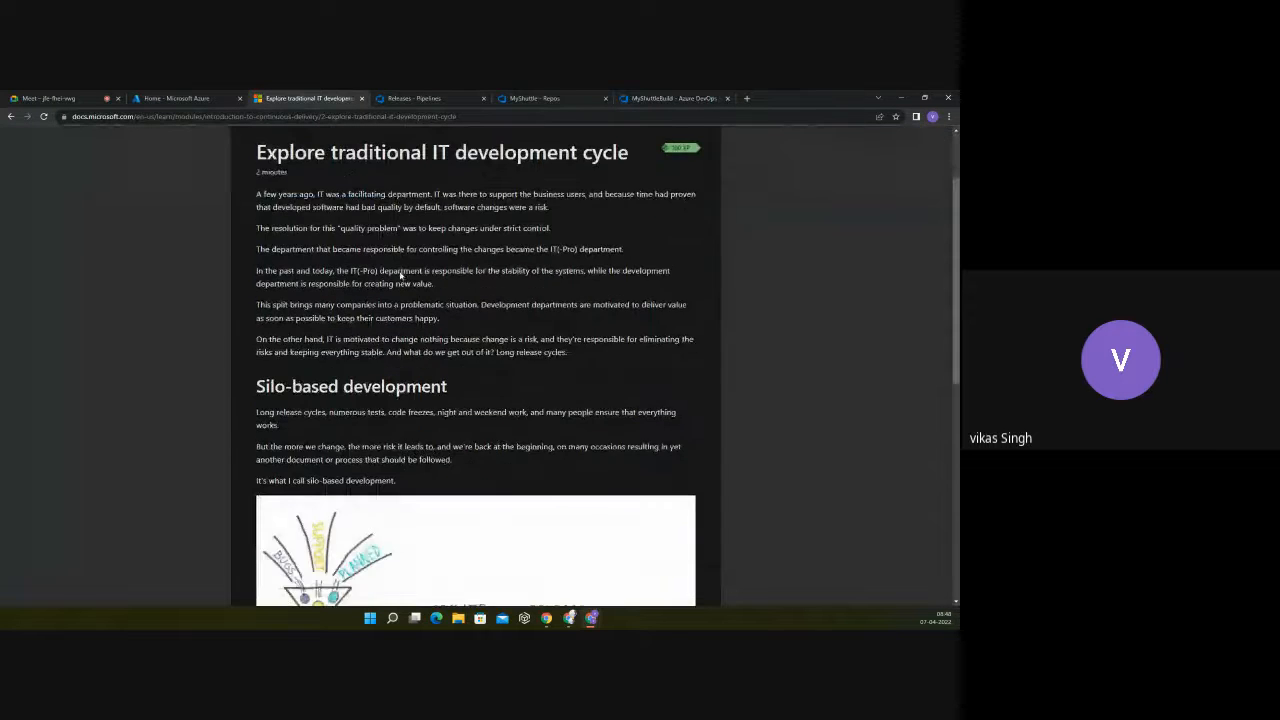
{"action": "scroll", "coordinate": [400, 273], "scroll_direction": "down", "scroll_amount": 1}
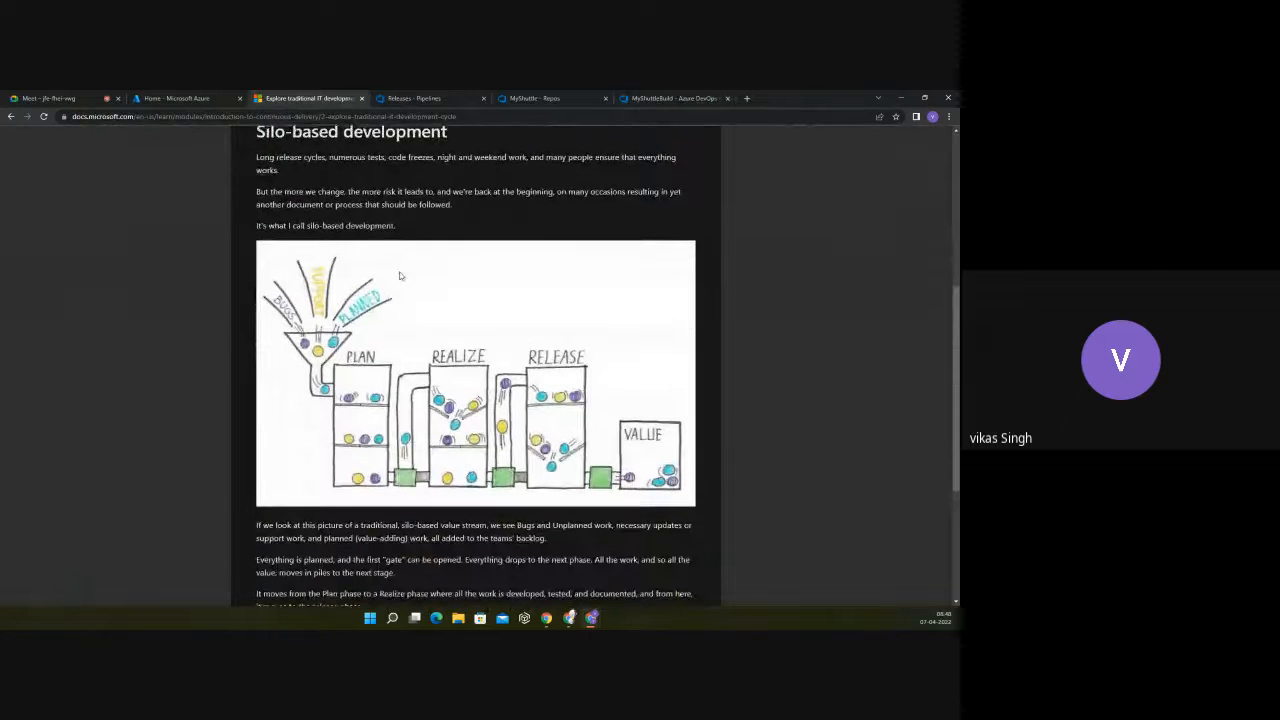